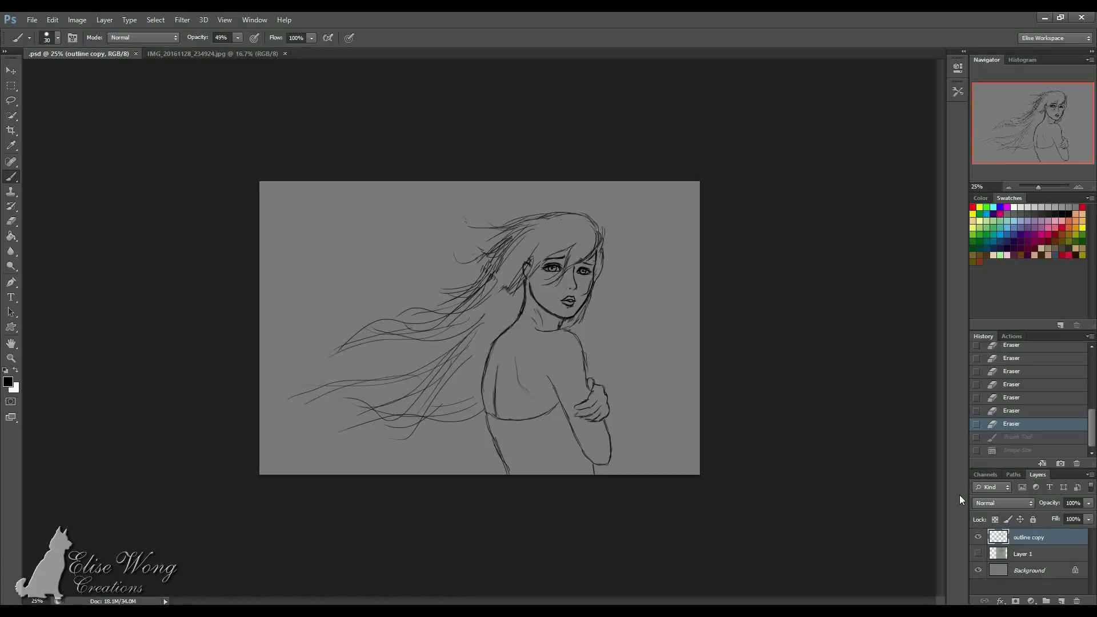
Compare the digital outline with the pencil drawing by toggling the visibility of the outline copy layer and Layer 1.
{"action": "left_click", "coordinate": [980, 539]}
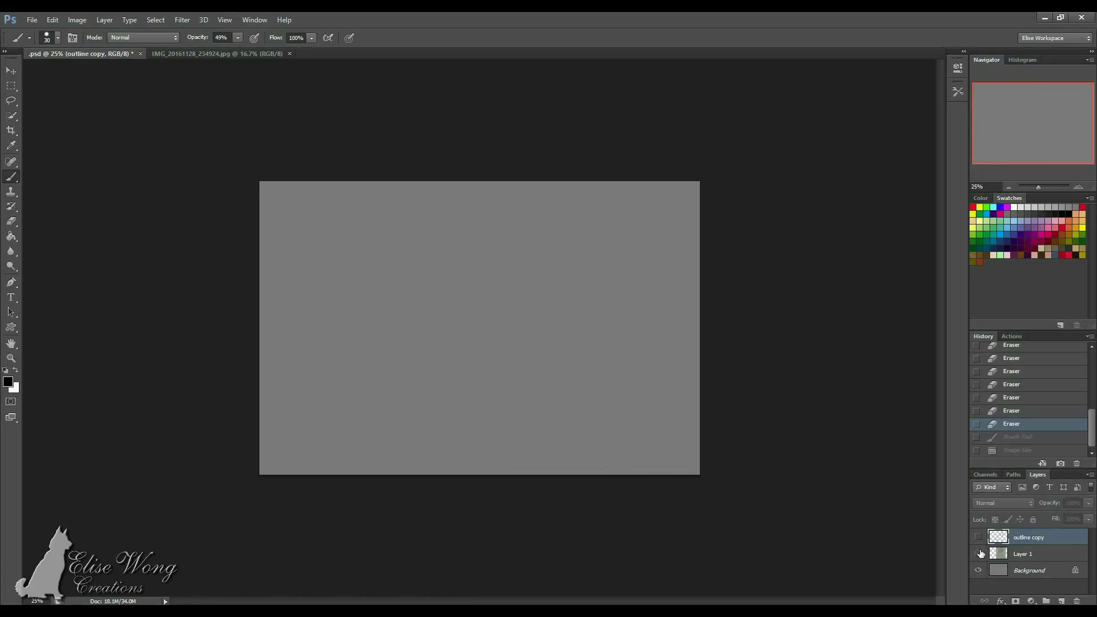
{"action": "left_click", "coordinate": [980, 553]}
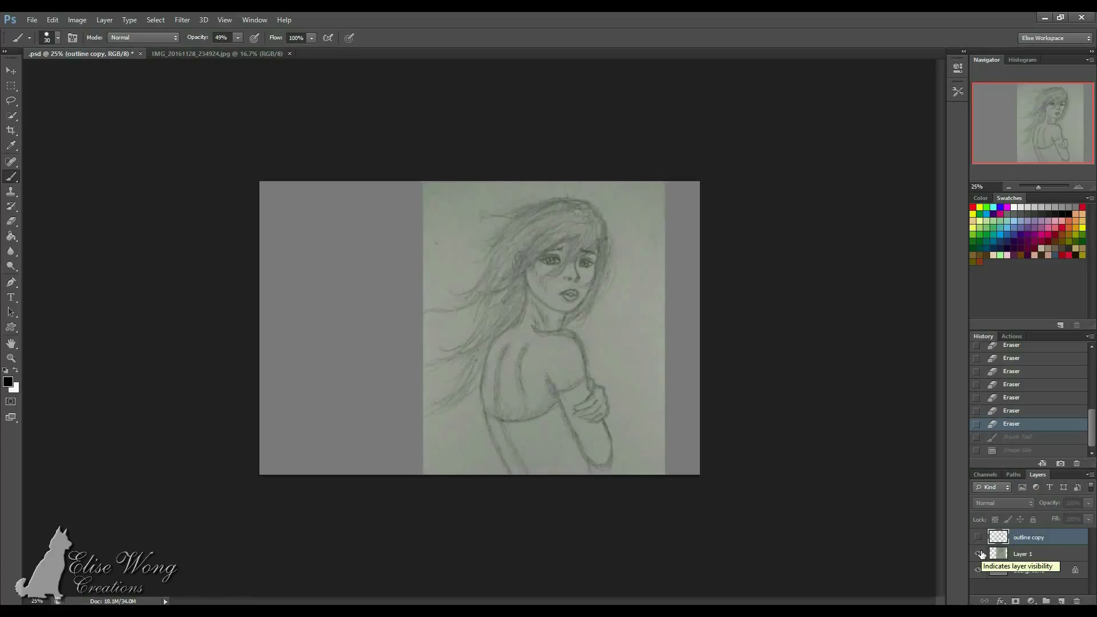
{"action": "left_click", "coordinate": [979, 554]}
{"action": "left_click", "coordinate": [978, 537]}
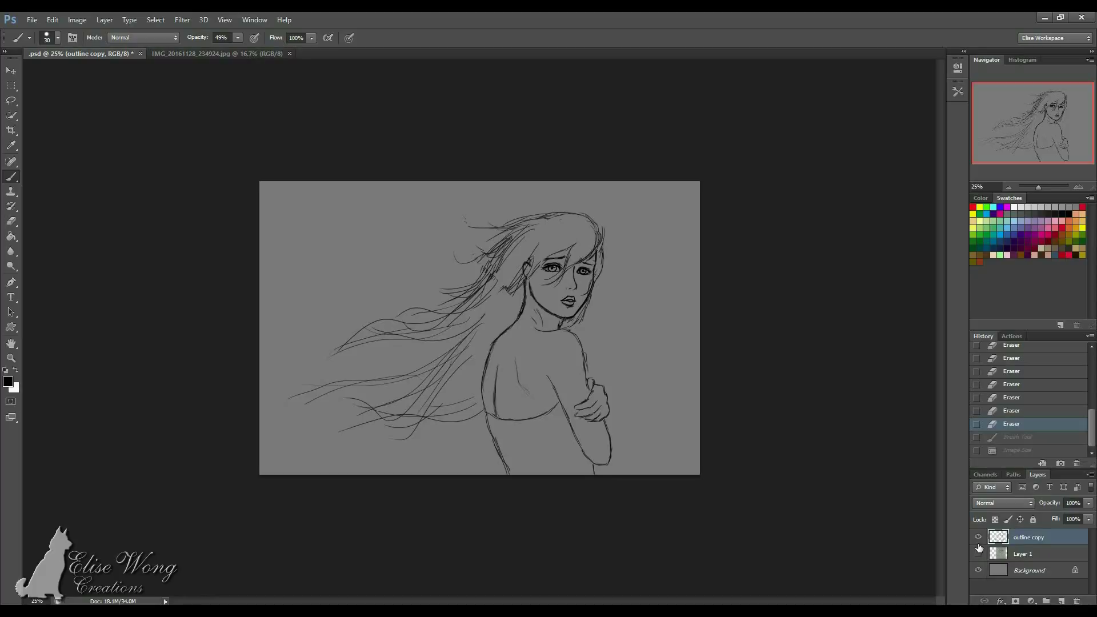
Flip the canvas horizontally to mirror the sketch, and return to the Brush tool.
{"action": "key", "text": "alt+i"}
{"action": "key", "text": "g"}
{"action": "key", "text": "h"}
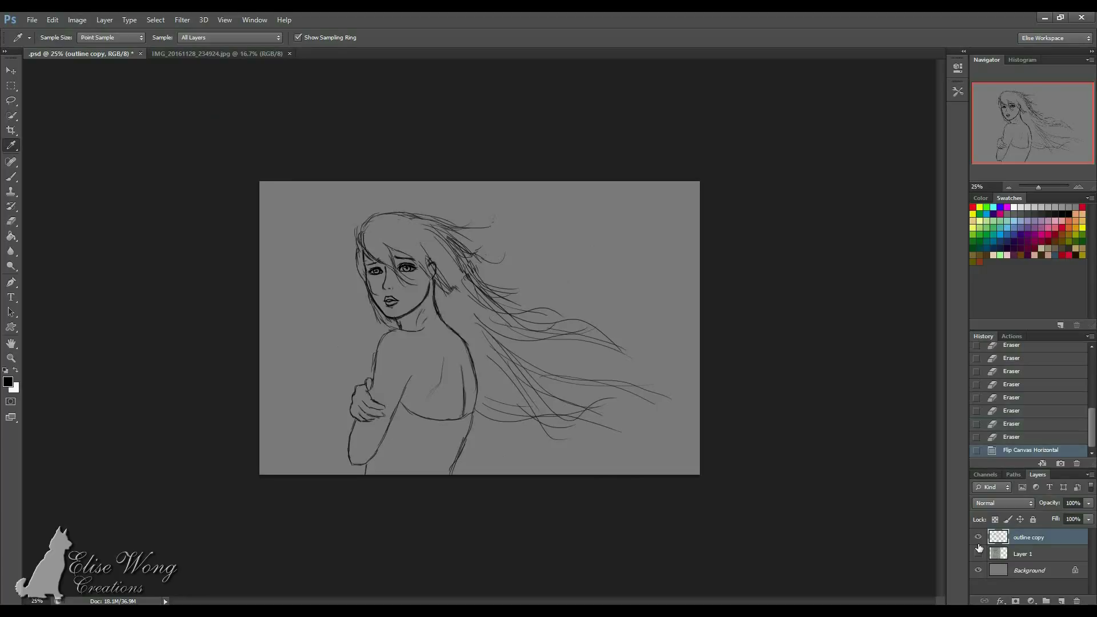
{"action": "key", "text": "ctrl+z"}
{"action": "key", "text": "ctrl+z"}
{"action": "key", "text": "b"}
{"action": "left_click", "coordinate": [978, 550]}
Try a single dab with a 175 px brush in the empty area beside the head, and revert it.
{"action": "key", "text": "F5"}
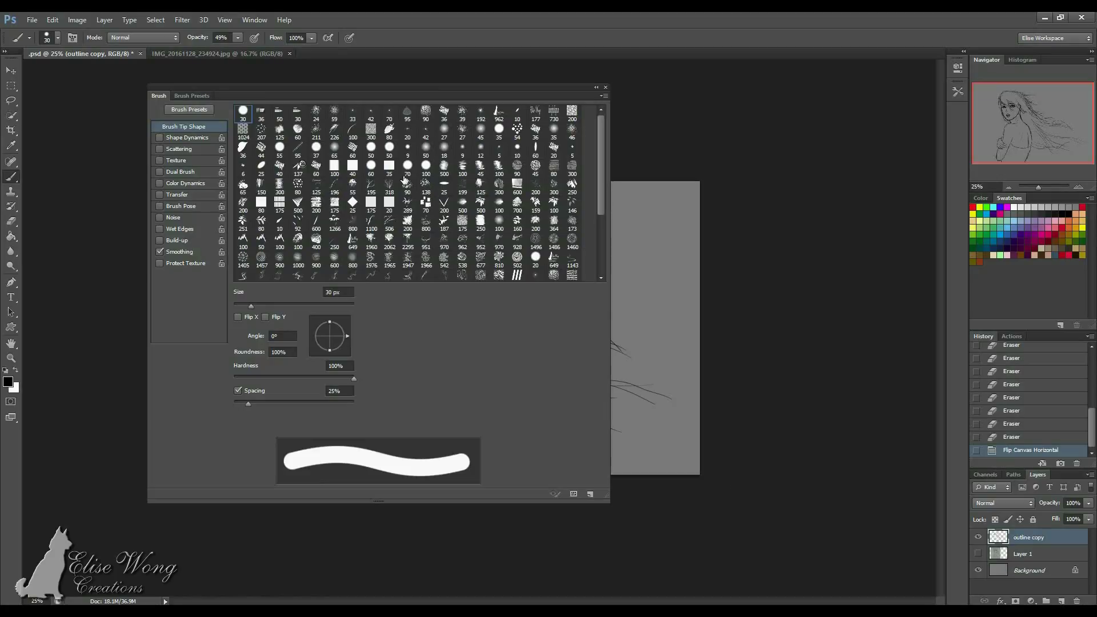
{"action": "key", "text": "F5"}
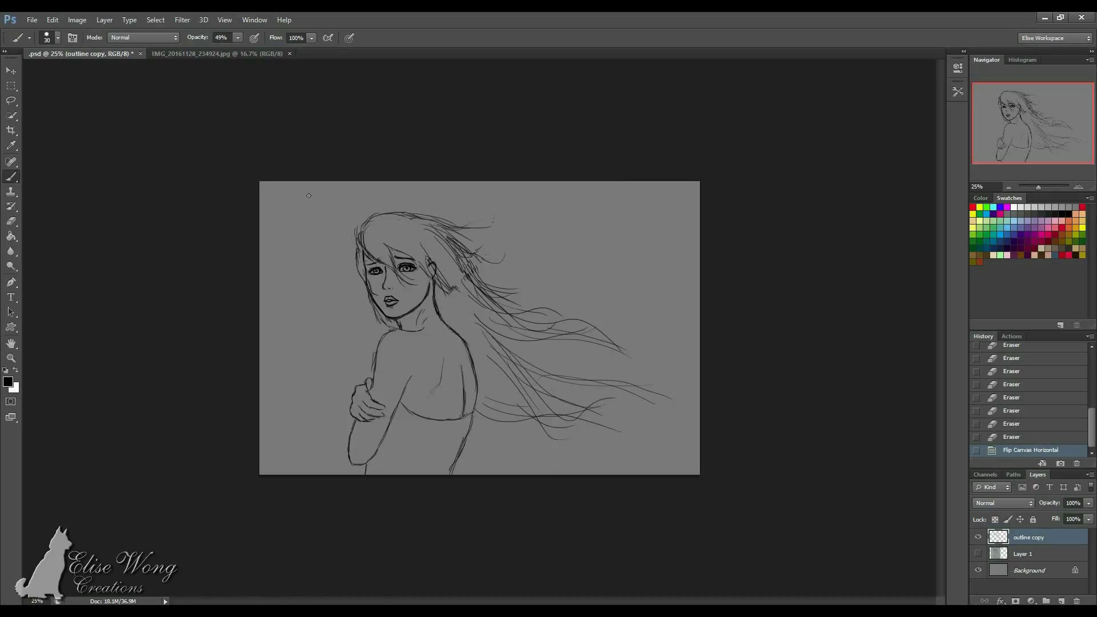
{"action": "key", "text": "bracketright"}
{"action": "key", "text": "bracketright"}
{"action": "key", "text": "bracketright"}
{"action": "key", "text": "bracketright"}
{"action": "key", "text": "bracketright"}
{"action": "key", "text": "bracketright"}
{"action": "key", "text": "bracketright"}
{"action": "key", "text": "bracketright"}
{"action": "key", "text": "bracketright"}
{"action": "key", "text": "bracketright"}
{"action": "left_click", "coordinate": [308, 217]}
{"action": "key", "text": "ctrl+plus"}
{"action": "key", "text": "ctrl+plus"}
{"action": "key", "text": "ctrl+plus"}
{"action": "left_click_drag", "start_coordinate": [241, 191], "coordinate": [385, 281]}
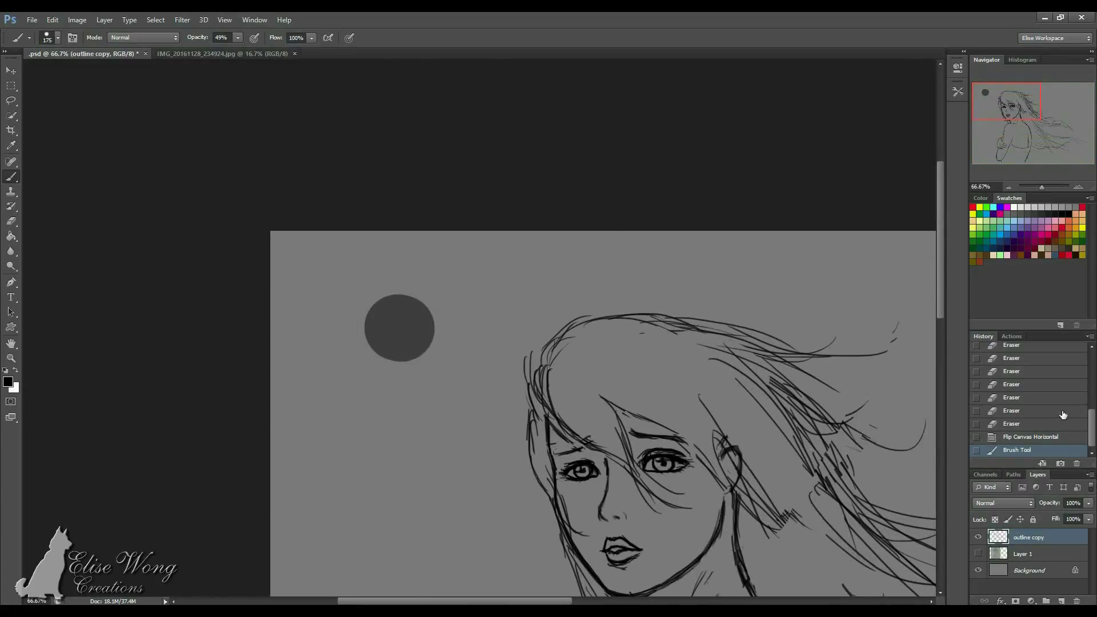
{"action": "left_click", "coordinate": [1037, 437]}
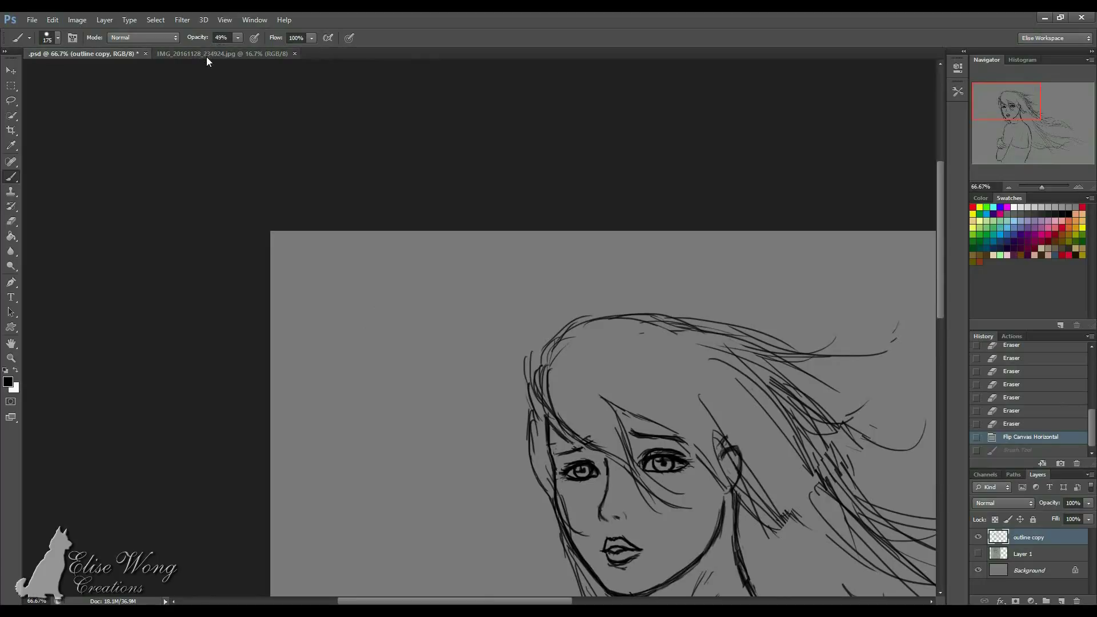
Try a wavy stroke with a 5 px brush in the empty area above the head.
{"action": "key", "text": "bracketleft"}
{"action": "key", "text": "bracketleft"}
{"action": "key", "text": "bracketleft"}
{"action": "key", "text": "bracketleft"}
{"action": "key", "text": "bracketleft"}
{"action": "key", "text": "bracketleft"}
{"action": "key", "text": "bracketleft"}
{"action": "key", "text": "bracketleft"}
{"action": "key", "text": "bracketleft"}
{"action": "key", "text": "bracketleft"}
{"action": "key", "text": "bracketleft"}
{"action": "key", "text": "bracketleft"}
{"action": "key", "text": "bracketleft"}
{"action": "key", "text": "bracketleft"}
{"action": "key", "text": "bracketleft"}
{"action": "mouse_move", "coordinate": [506, 253]}
{"action": "left_mouse_down"}
{"action": "mouse_move", "coordinate": [417, 272]}
{"action": "mouse_move", "coordinate": [381, 297]}
{"action": "left_mouse_up"}
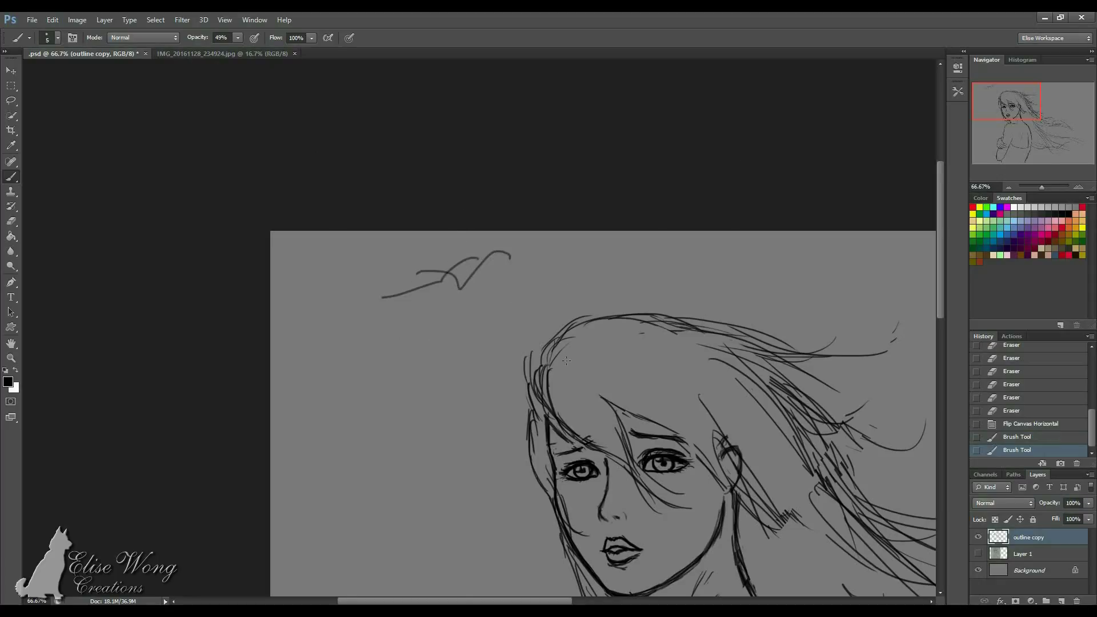
Try three thin strokes with a 2 px brush, and revert all the test strokes.
{"action": "key", "text": "bracketleft"}
{"action": "key", "text": "bracketleft"}
{"action": "left_click_drag", "start_coordinate": [448, 276], "coordinate": [519, 230]}
{"action": "left_click_drag", "start_coordinate": [443, 312], "coordinate": [514, 266]}
{"action": "left_click_drag", "start_coordinate": [450, 335], "coordinate": [514, 266]}
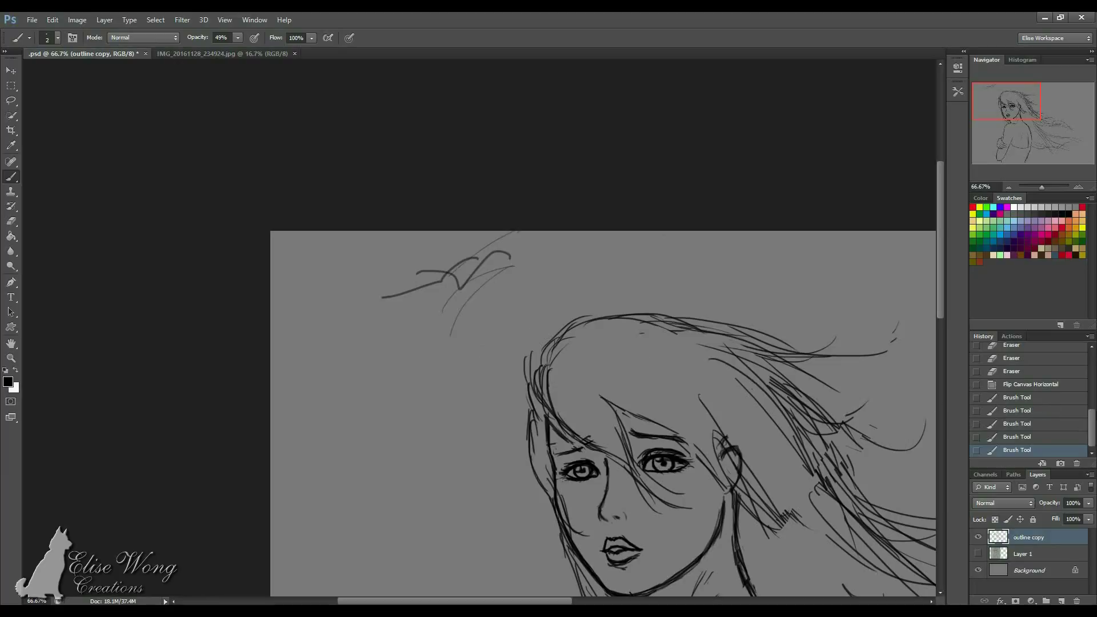
{"action": "left_click", "coordinate": [1041, 388]}
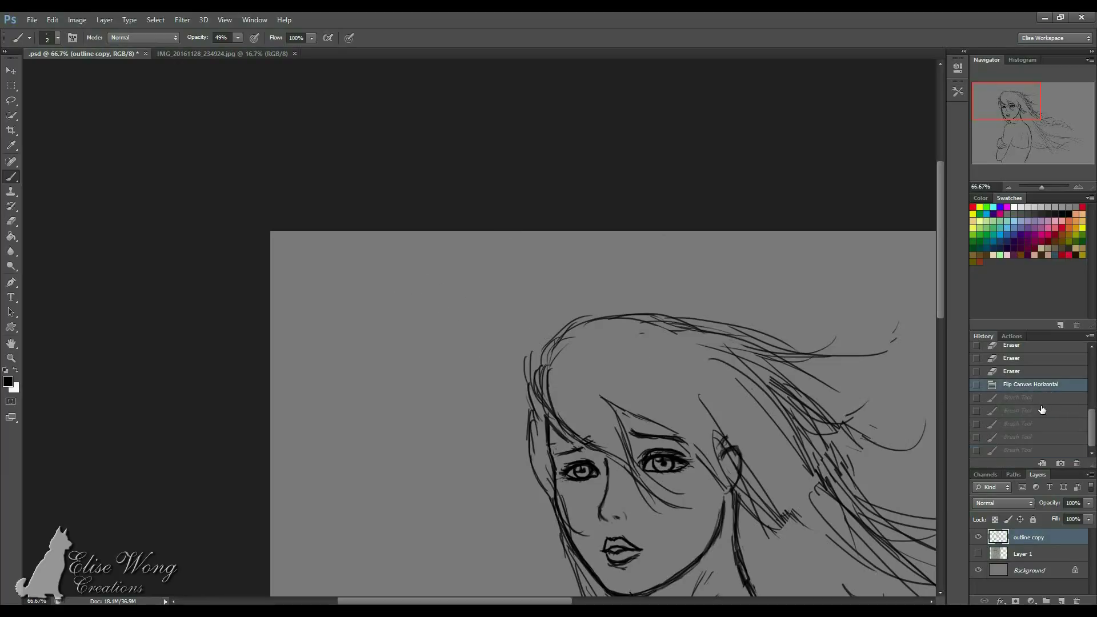
Flip the canvas horizontally back to its original orientation.
{"action": "key", "text": "ctrl+0"}
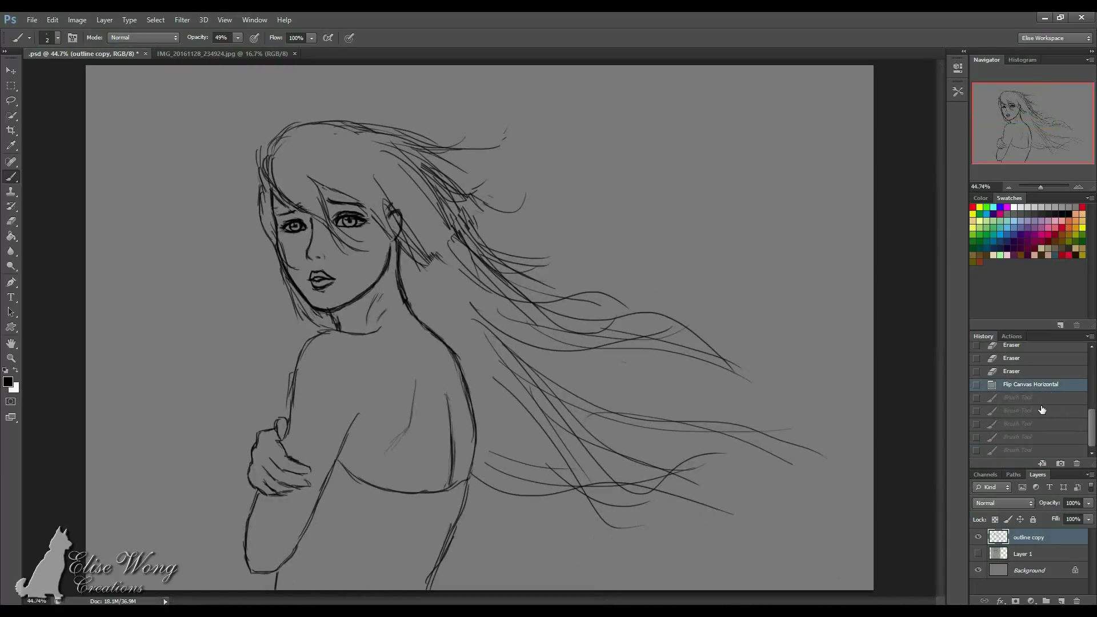
{"action": "key", "text": "ctrl+minus"}
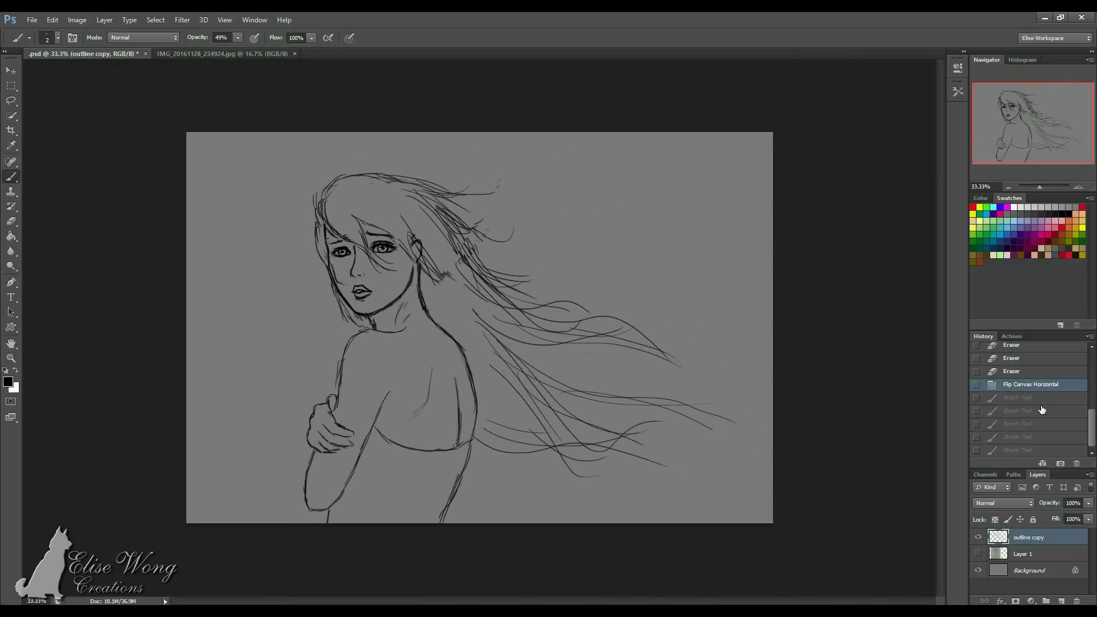
{"action": "key", "text": "alt+i"}
{"action": "key", "text": "g"}
{"action": "key", "text": "h"}
Delete Layer 1 and add a new layer named "background" beneath the outline copy layer.
{"action": "left_click", "coordinate": [1024, 560]}
{"action": "key", "text": "Delete"}
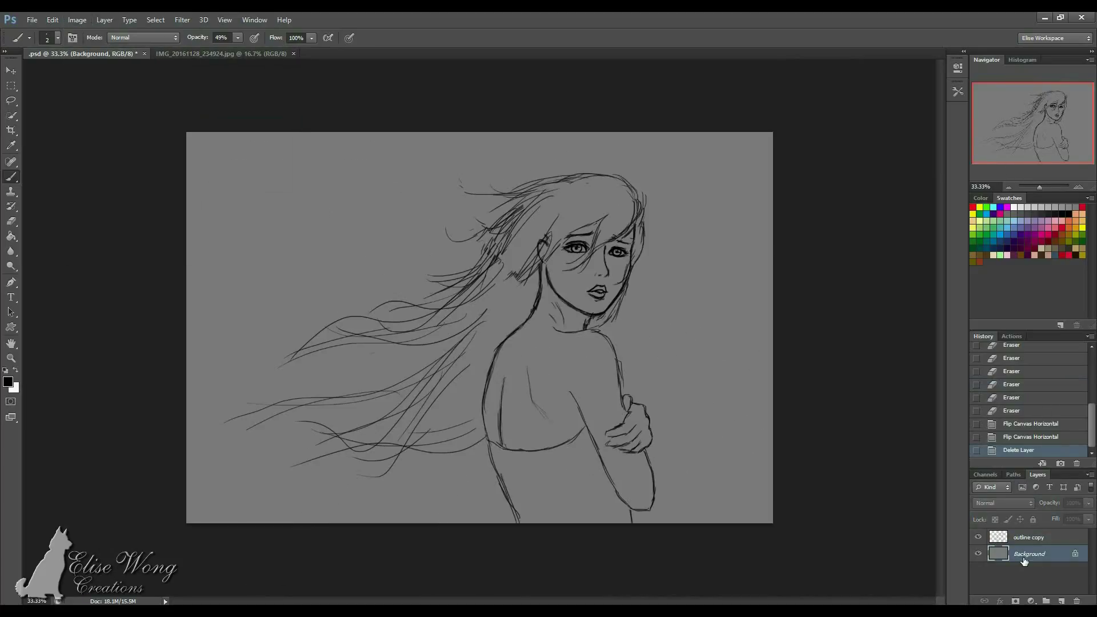
{"action": "key", "text": "ctrl+shift+n"}
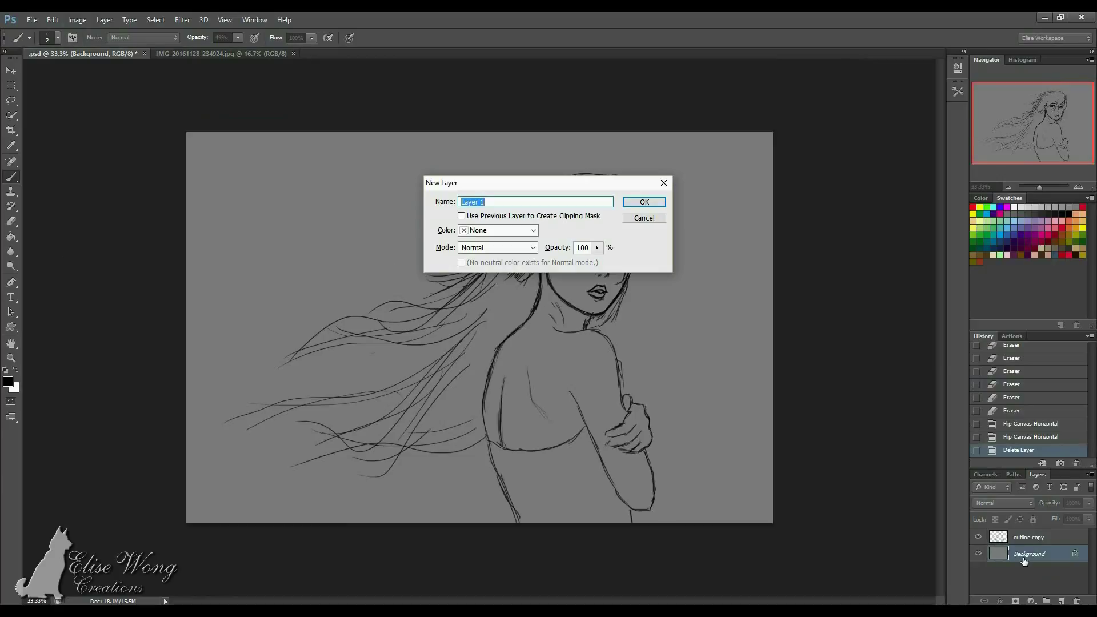
{"action": "type", "text": "background"}
{"action": "key", "text": "Return"}
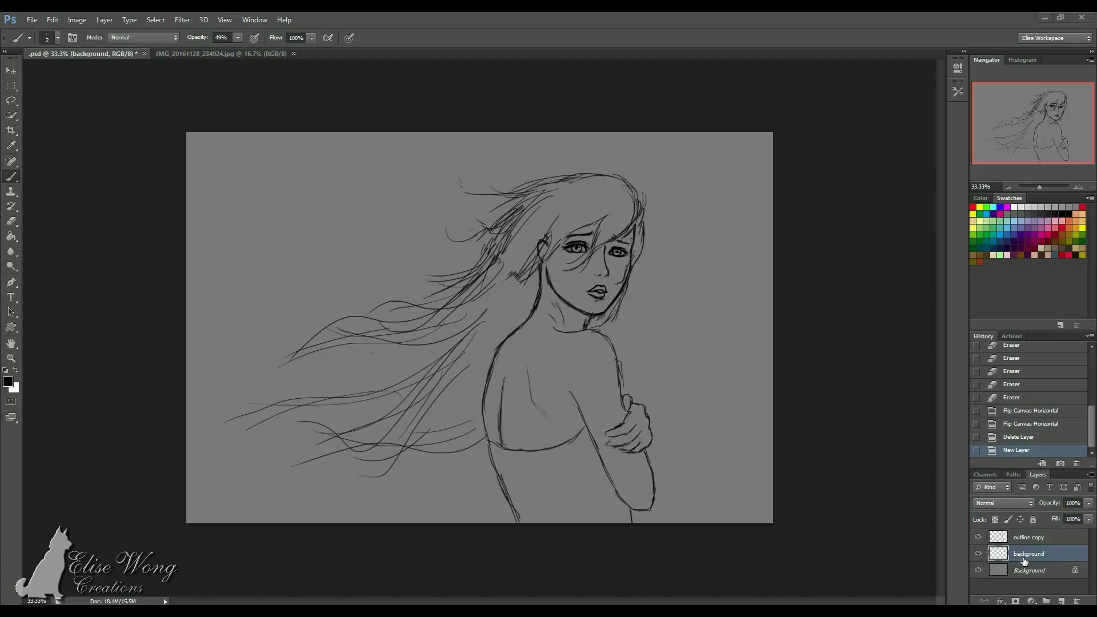
Choose a 125 px brush from the brush presets.
{"action": "key", "text": "F5"}
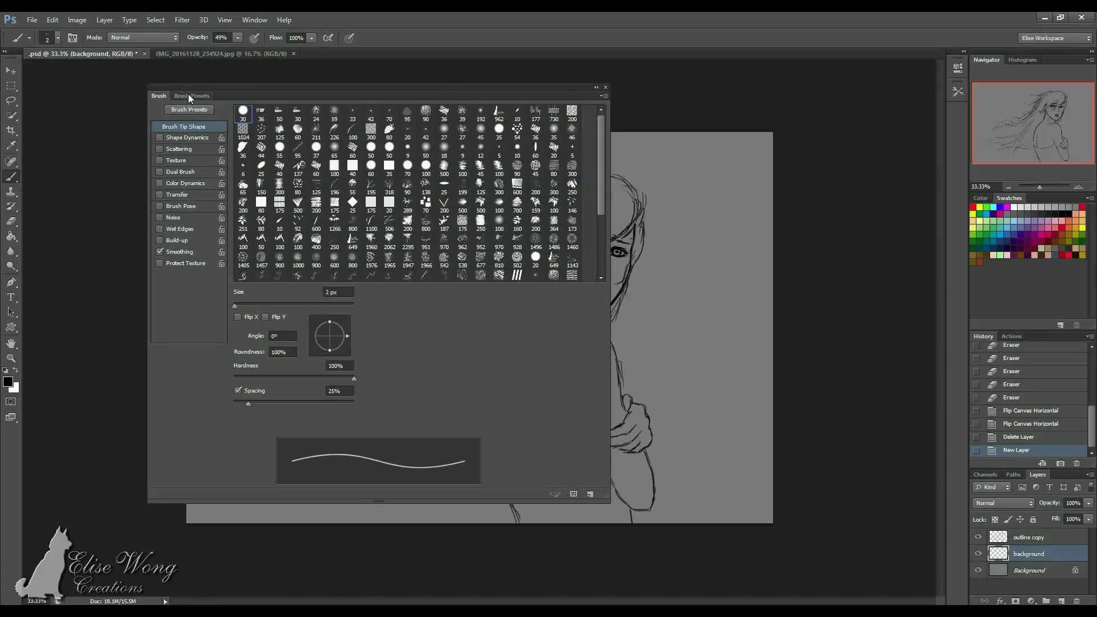
{"action": "left_click", "coordinate": [191, 96]}
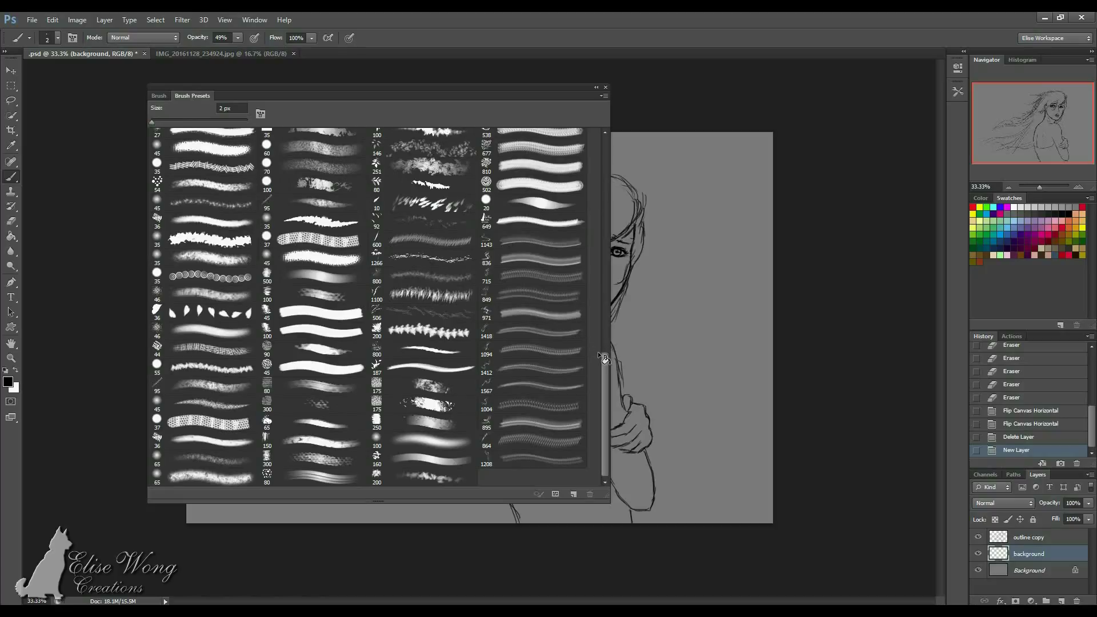
{"action": "mouse_move", "coordinate": [604, 355]}
{"action": "left_mouse_down"}
{"action": "mouse_move", "coordinate": [608, 150]}
{"action": "mouse_move", "coordinate": [595, 118]}
{"action": "left_mouse_up"}
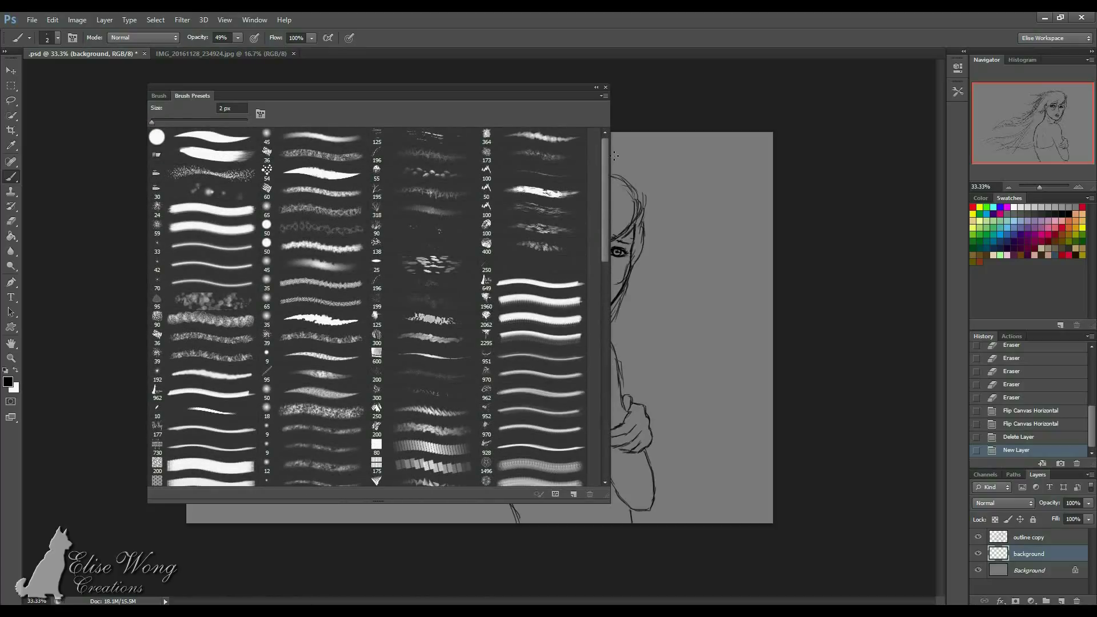
{"action": "mouse_move", "coordinate": [608, 156]}
{"action": "left_mouse_down"}
{"action": "mouse_move", "coordinate": [596, 297]}
{"action": "mouse_move", "coordinate": [604, 396]}
{"action": "left_mouse_up"}
{"action": "left_click", "coordinate": [433, 445]}
{"action": "key", "text": "F5"}
{"action": "key", "text": "F5"}
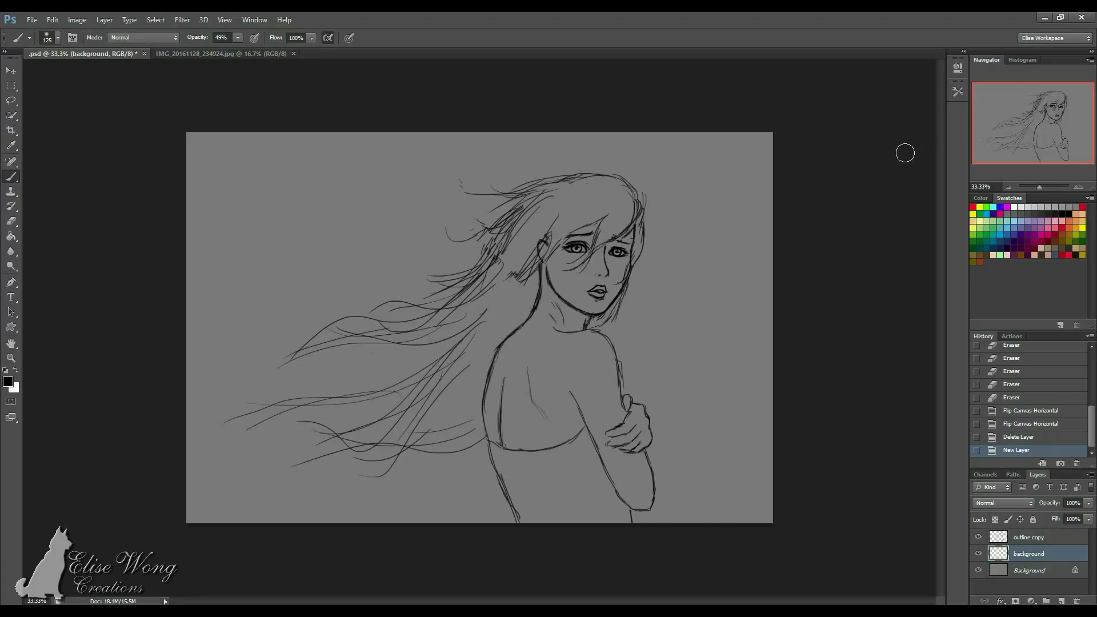
Edit the Gradient tool's foreground-to-background gradient, setting its starting colour stop to orange f9a708.
{"action": "key", "text": "g"}
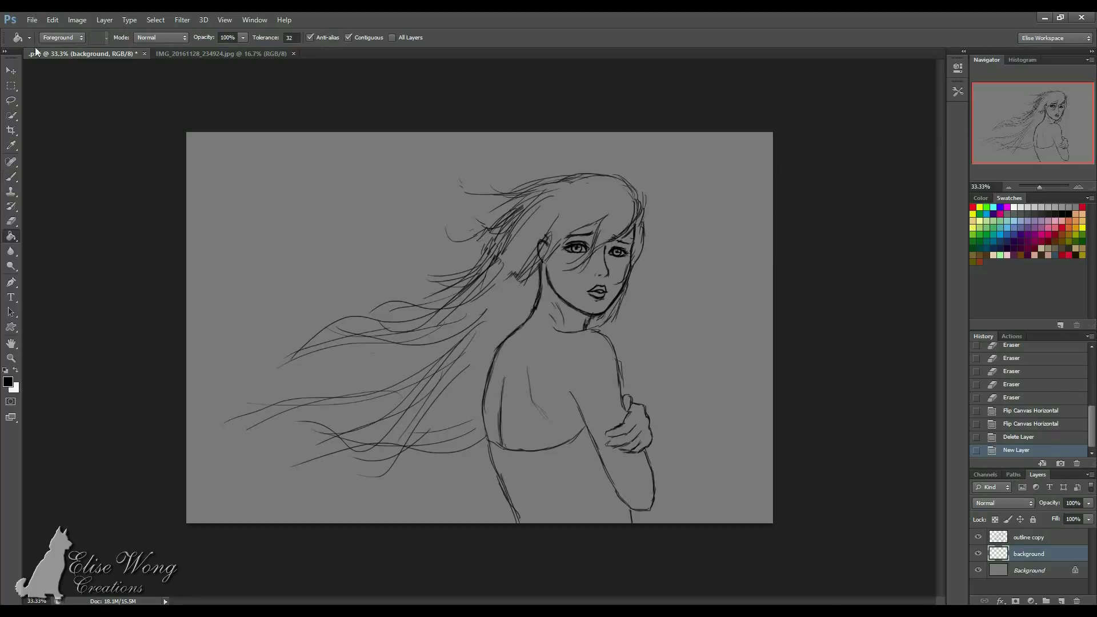
{"action": "key", "text": "shift+g"}
{"action": "key", "text": "Return"}
{"action": "key", "text": "shift+g"}
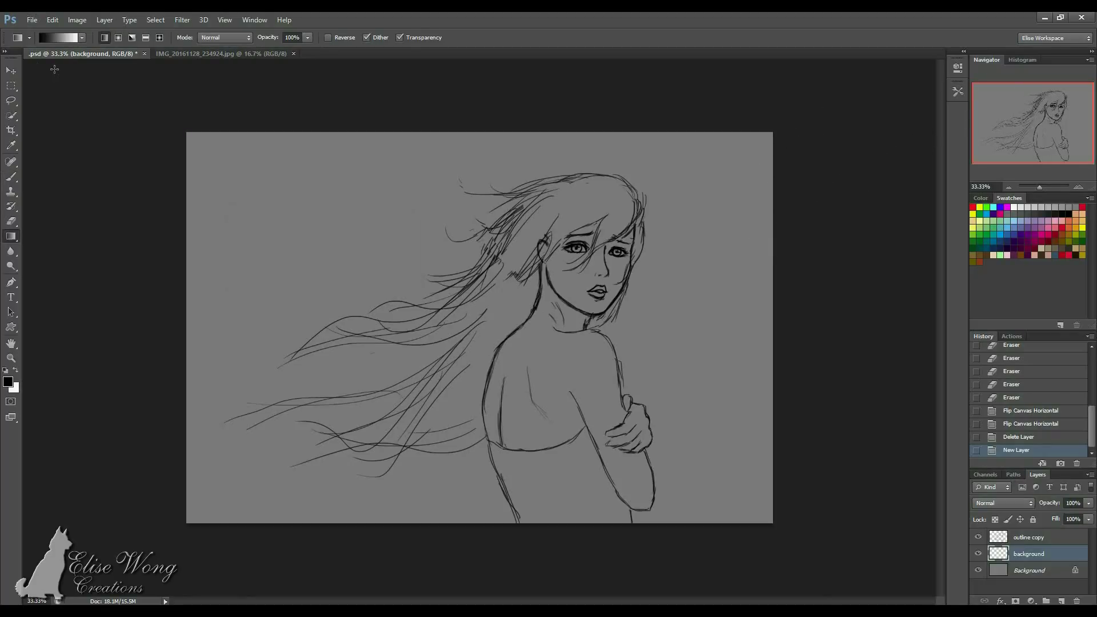
{"action": "left_click", "coordinate": [60, 35]}
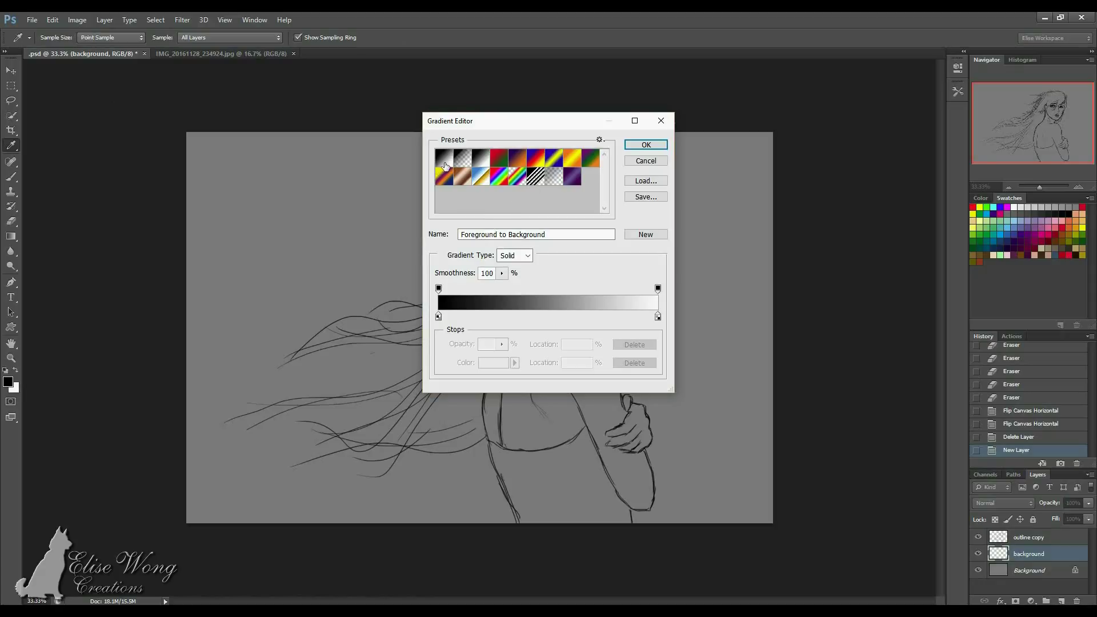
{"action": "left_click", "coordinate": [439, 316]}
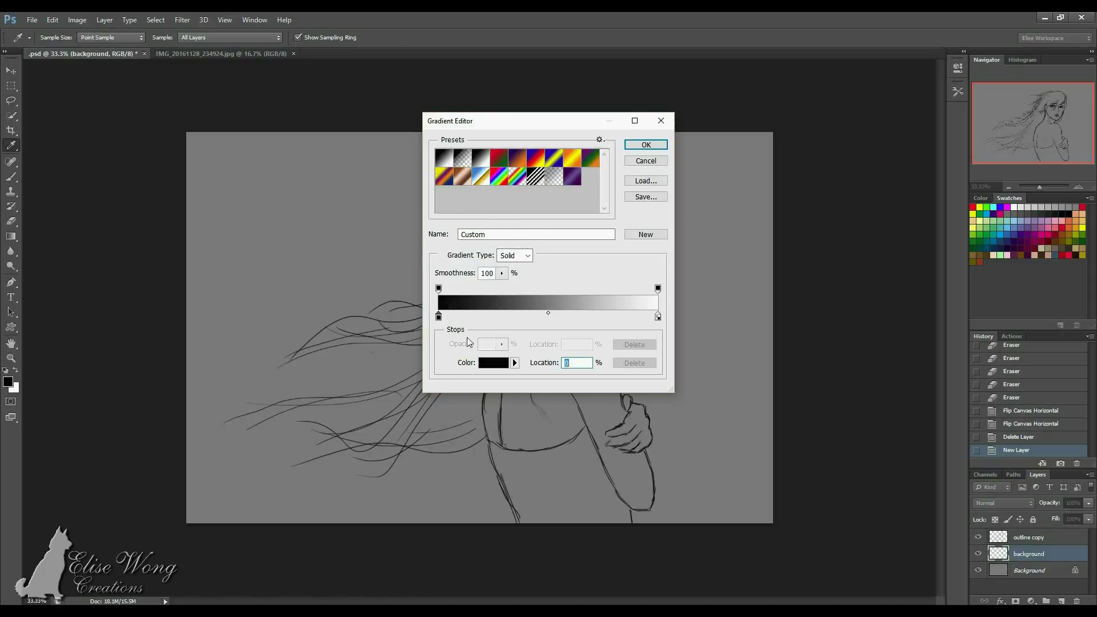
{"action": "left_click", "coordinate": [500, 363]}
{"action": "mouse_move", "coordinate": [564, 322]}
{"action": "left_mouse_down"}
{"action": "mouse_move", "coordinate": [563, 194]}
{"action": "mouse_move", "coordinate": [562, 307]}
{"action": "left_mouse_up"}
{"action": "left_click", "coordinate": [535, 177]}
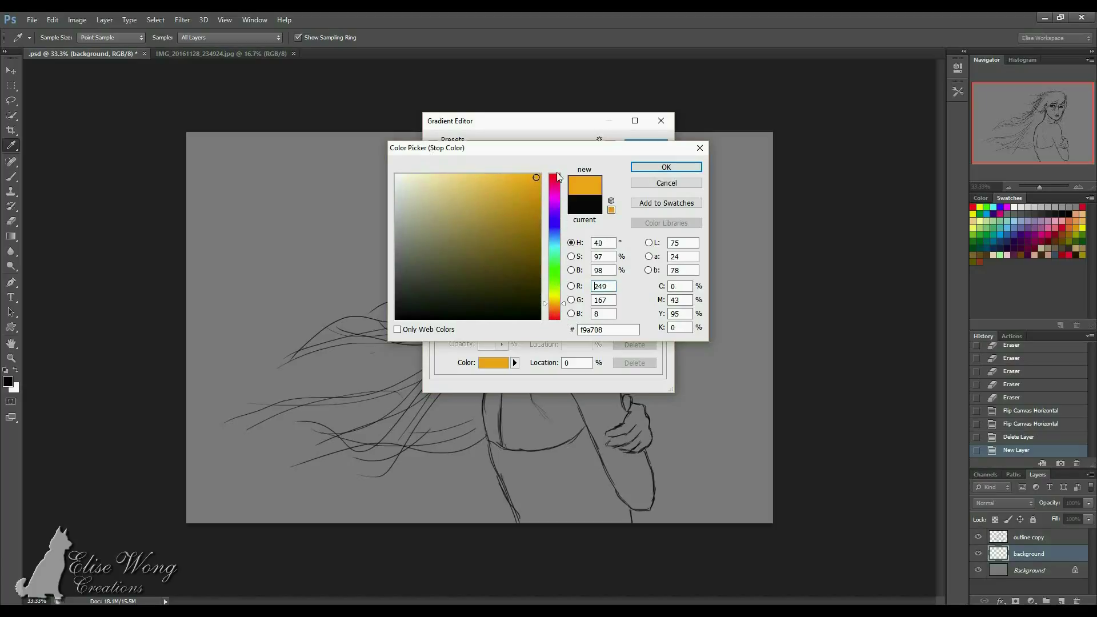
{"action": "left_click", "coordinate": [633, 165]}
Set the gradient's ending colour stop to blue 067296.
{"action": "left_click", "coordinate": [657, 316]}
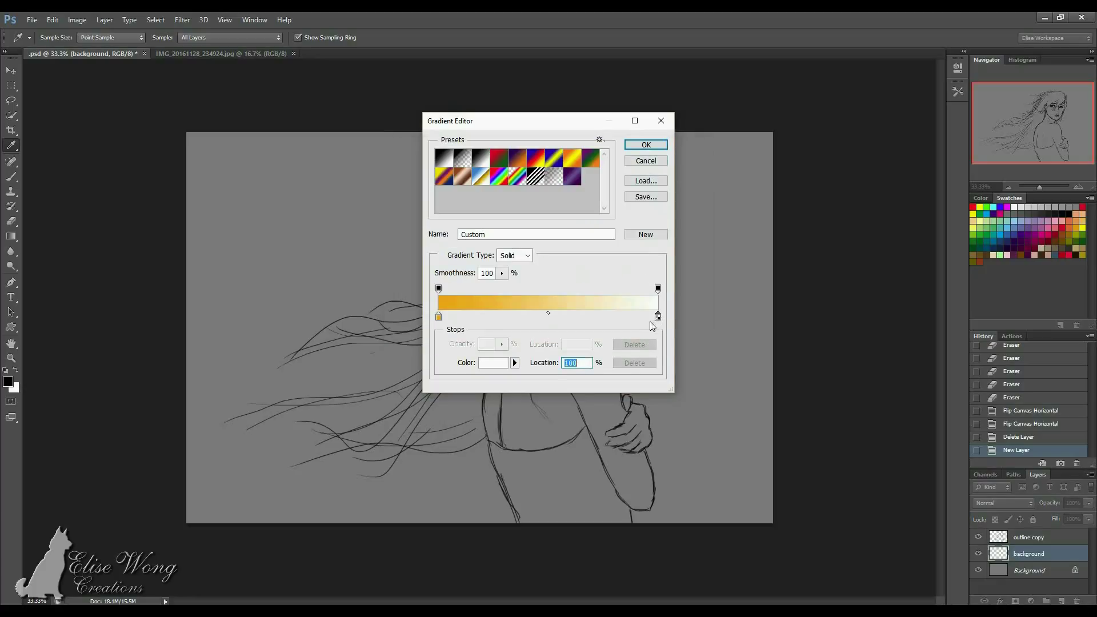
{"action": "left_click", "coordinate": [507, 363]}
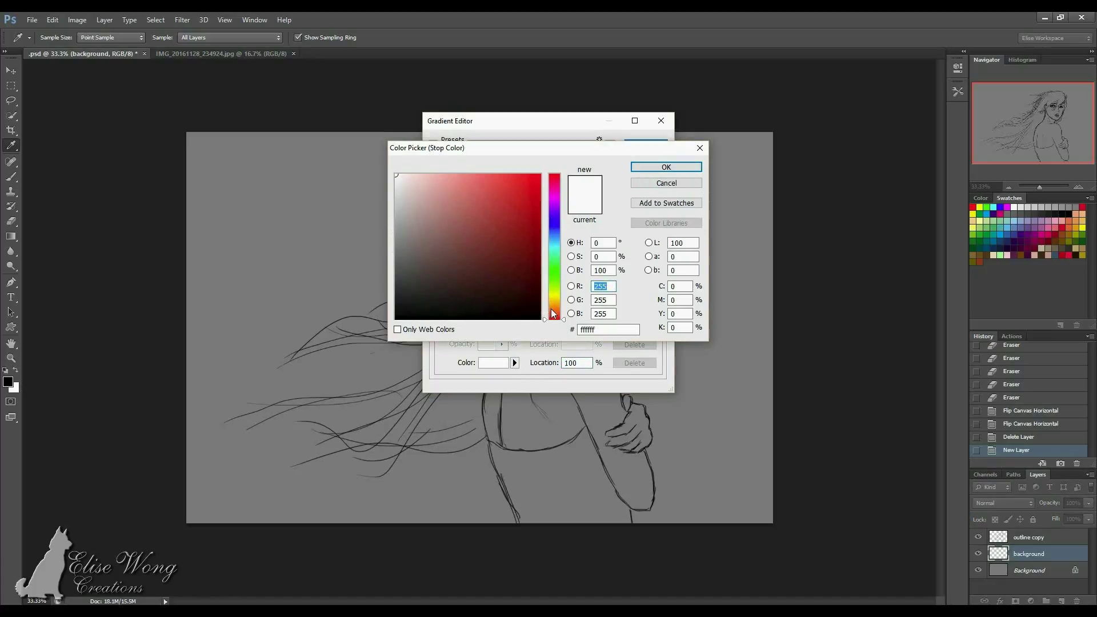
{"action": "left_click_drag", "start_coordinate": [562, 317], "coordinate": [561, 239]}
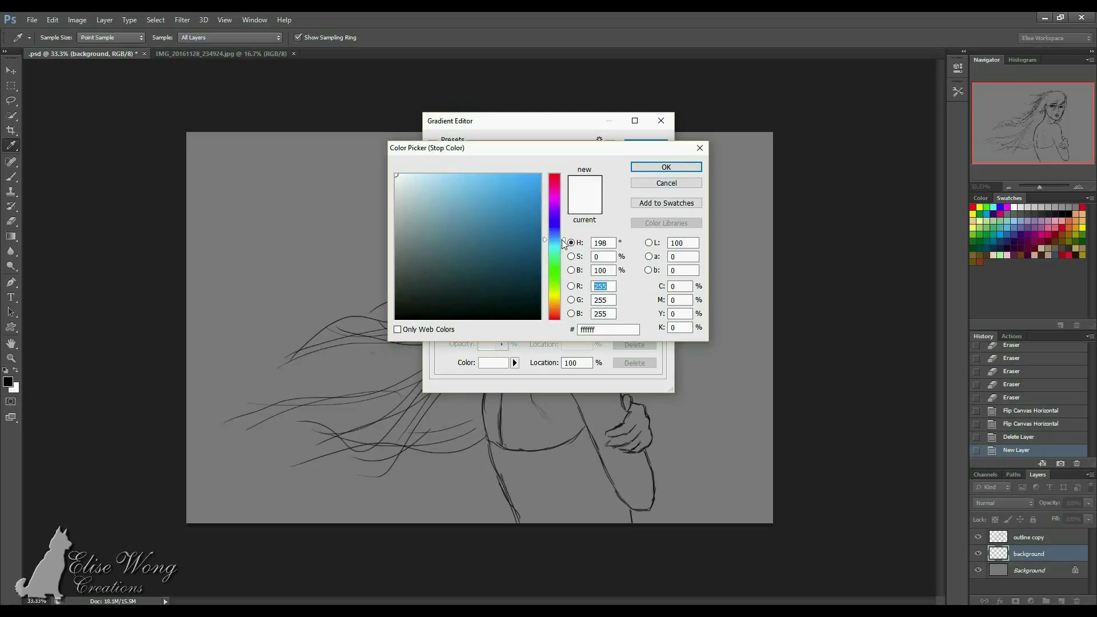
{"action": "left_click_drag", "start_coordinate": [526, 232], "coordinate": [536, 235]}
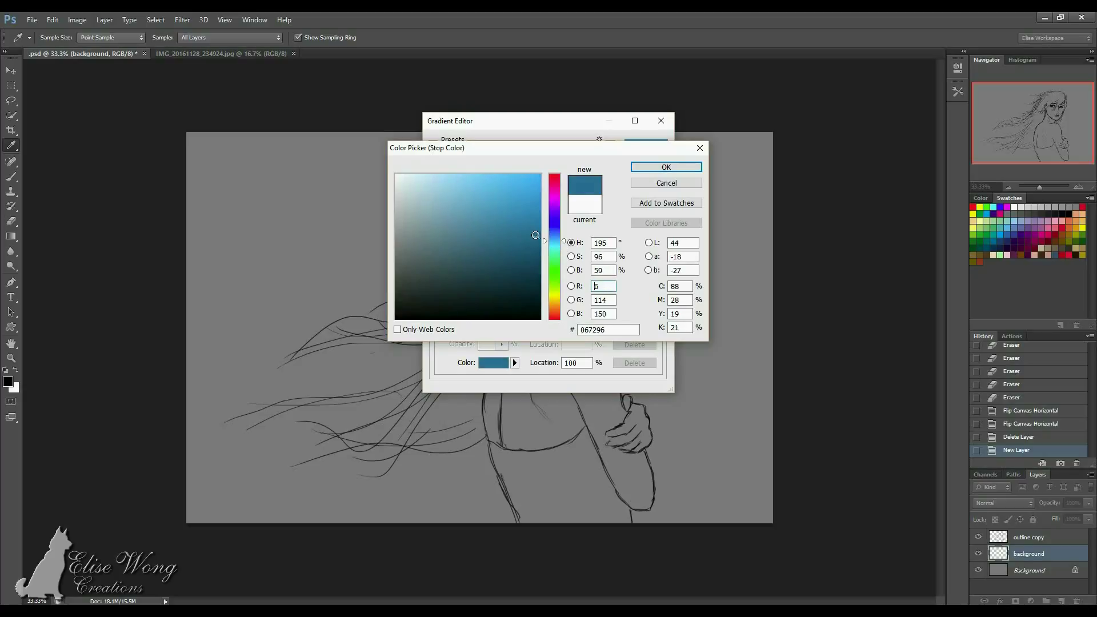
{"action": "left_click", "coordinate": [666, 167]}
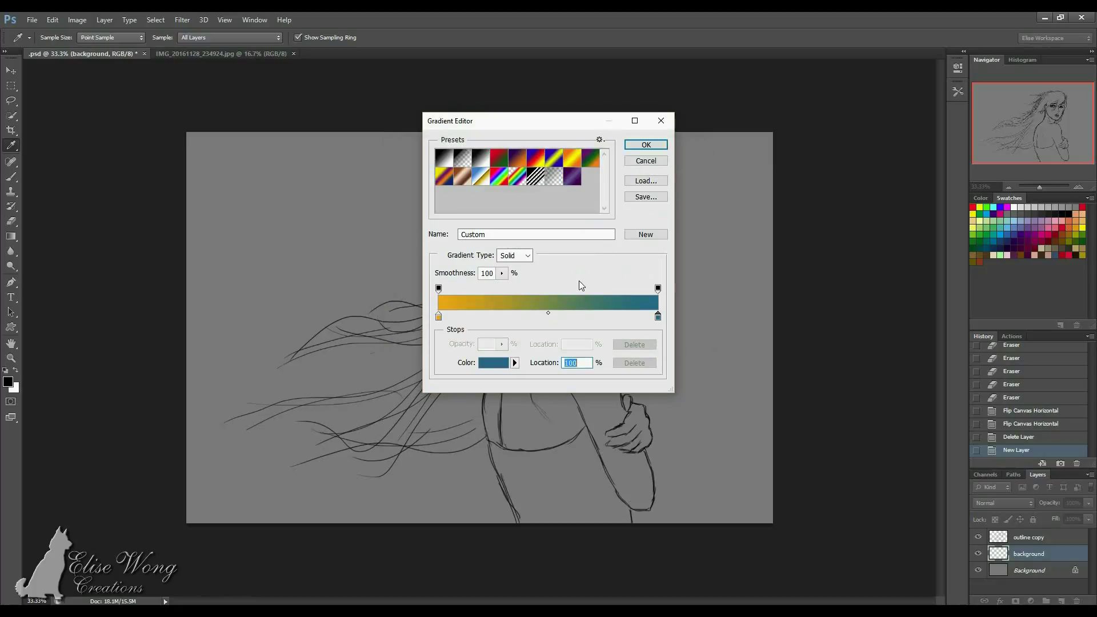
Change the starting stop to orange f99b08 and draw the gradient from right to left across the background layer.
{"action": "left_click", "coordinate": [440, 317]}
{"action": "left_click", "coordinate": [490, 364]}
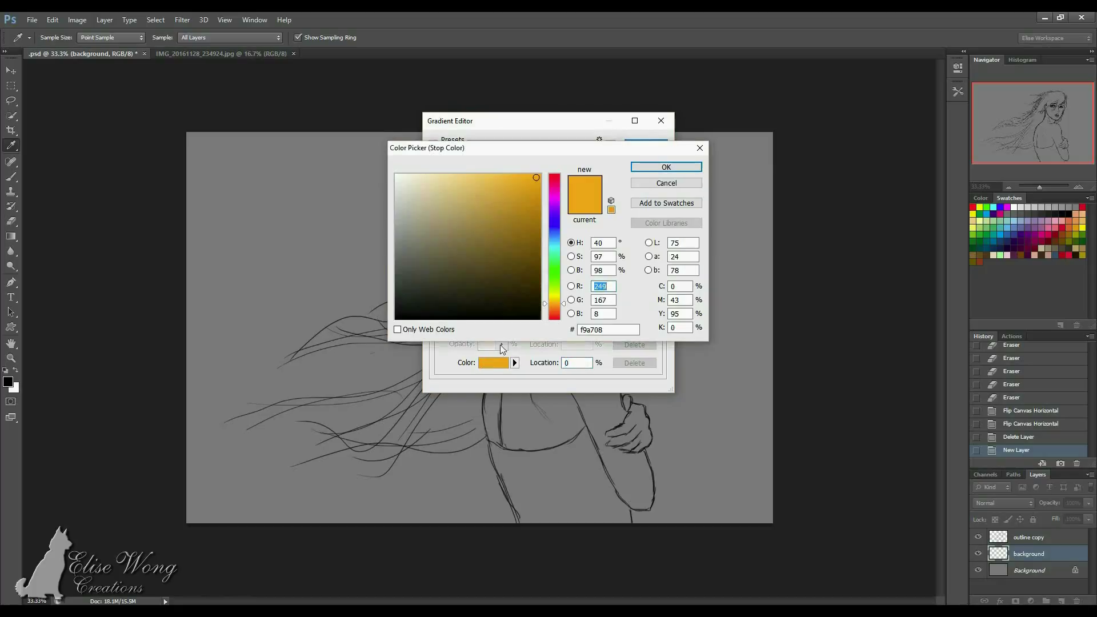
{"action": "mouse_move", "coordinate": [561, 301]}
{"action": "left_mouse_down"}
{"action": "mouse_move", "coordinate": [560, 184]}
{"action": "mouse_move", "coordinate": [560, 307]}
{"action": "left_mouse_up"}
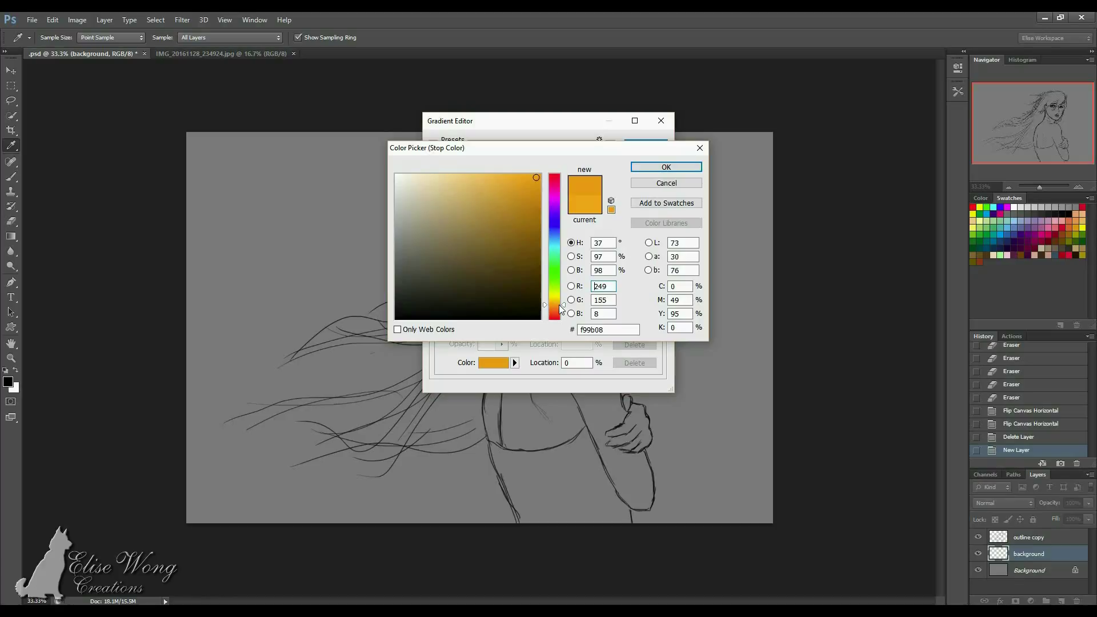
{"action": "left_click", "coordinate": [667, 166]}
{"action": "left_click", "coordinate": [645, 145]}
{"action": "left_click_drag", "start_coordinate": [688, 273], "coordinate": [296, 281]}
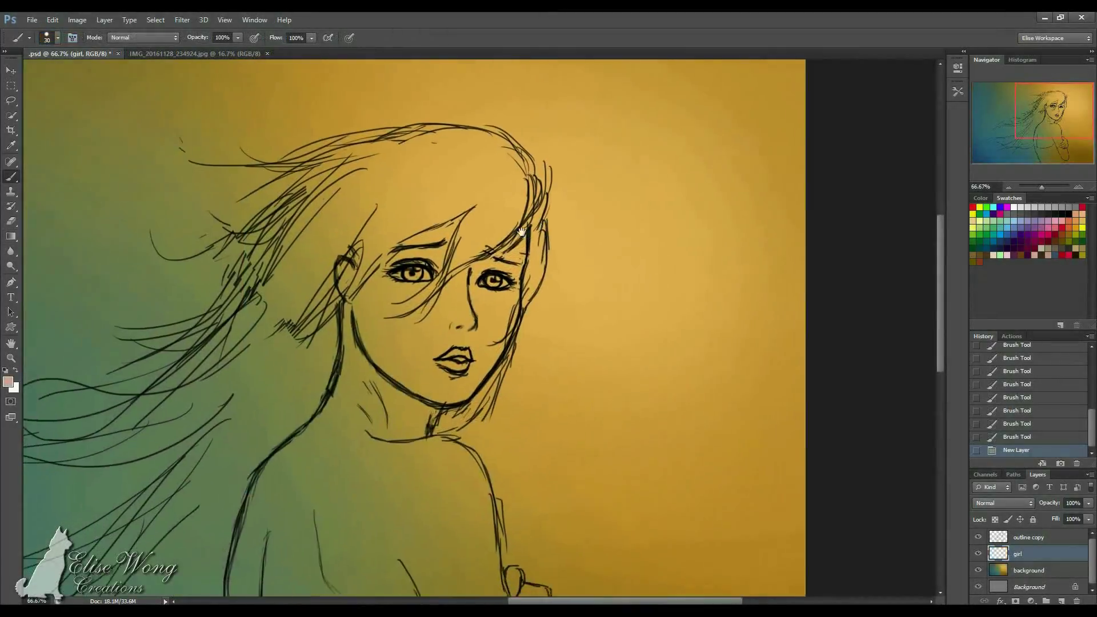
Paint a flat pinkish skin tone over the forehead, eyes, cheeks and chin on the girl layer, enlarging the brush gradually.
{"action": "mouse_move", "coordinate": [511, 257]}
{"action": "left_mouse_down"}
{"action": "mouse_move", "coordinate": [552, 252]}
{"action": "mouse_move", "coordinate": [521, 266]}
{"action": "mouse_move", "coordinate": [552, 268]}
{"action": "mouse_move", "coordinate": [561, 252]}
{"action": "left_mouse_up"}
{"action": "key", "text": "]"}
{"action": "mouse_move", "coordinate": [557, 252]}
{"action": "left_mouse_down"}
{"action": "mouse_move", "coordinate": [565, 237]}
{"action": "mouse_move", "coordinate": [556, 287]}
{"action": "left_mouse_up"}
{"action": "mouse_move", "coordinate": [559, 287]}
{"action": "left_mouse_down"}
{"action": "mouse_move", "coordinate": [539, 343]}
{"action": "mouse_move", "coordinate": [495, 399]}
{"action": "mouse_move", "coordinate": [529, 347]}
{"action": "left_mouse_up"}
{"action": "key", "text": "]"}
{"action": "mouse_move", "coordinate": [546, 286]}
{"action": "left_mouse_down"}
{"action": "mouse_move", "coordinate": [536, 327]}
{"action": "mouse_move", "coordinate": [555, 254]}
{"action": "mouse_move", "coordinate": [505, 317]}
{"action": "mouse_move", "coordinate": [491, 308]}
{"action": "mouse_move", "coordinate": [495, 234]}
{"action": "mouse_move", "coordinate": [416, 278]}
{"action": "mouse_move", "coordinate": [472, 280]}
{"action": "left_mouse_up"}
{"action": "key", "text": "]"}
{"action": "mouse_move", "coordinate": [501, 266]}
{"action": "left_mouse_down"}
{"action": "mouse_move", "coordinate": [487, 297]}
{"action": "mouse_move", "coordinate": [515, 221]}
{"action": "left_mouse_up"}
{"action": "mouse_move", "coordinate": [446, 290]}
{"action": "left_mouse_down"}
{"action": "mouse_move", "coordinate": [409, 301]}
{"action": "mouse_move", "coordinate": [422, 269]}
{"action": "mouse_move", "coordinate": [417, 288]}
{"action": "mouse_move", "coordinate": [493, 380]}
{"action": "mouse_move", "coordinate": [482, 382]}
{"action": "mouse_move", "coordinate": [516, 383]}
{"action": "left_mouse_up"}
{"action": "key", "text": "]"}
Fill the rest of the face with the flat pinkish skin tone on the girl layer, closing the gap along the cheek and jaw.
{"action": "key", "text": "bracketright"}
{"action": "key", "text": "bracketleft"}
{"action": "key", "text": "bracketleft"}
{"action": "key", "text": "bracketleft"}
{"action": "key", "text": "bracketleft"}
{"action": "key", "text": "bracketleft"}
{"action": "key", "text": "bracketleft"}
{"action": "key", "text": "bracketright"}
{"action": "key", "text": "bracketright"}
{"action": "key", "text": "bracketright"}
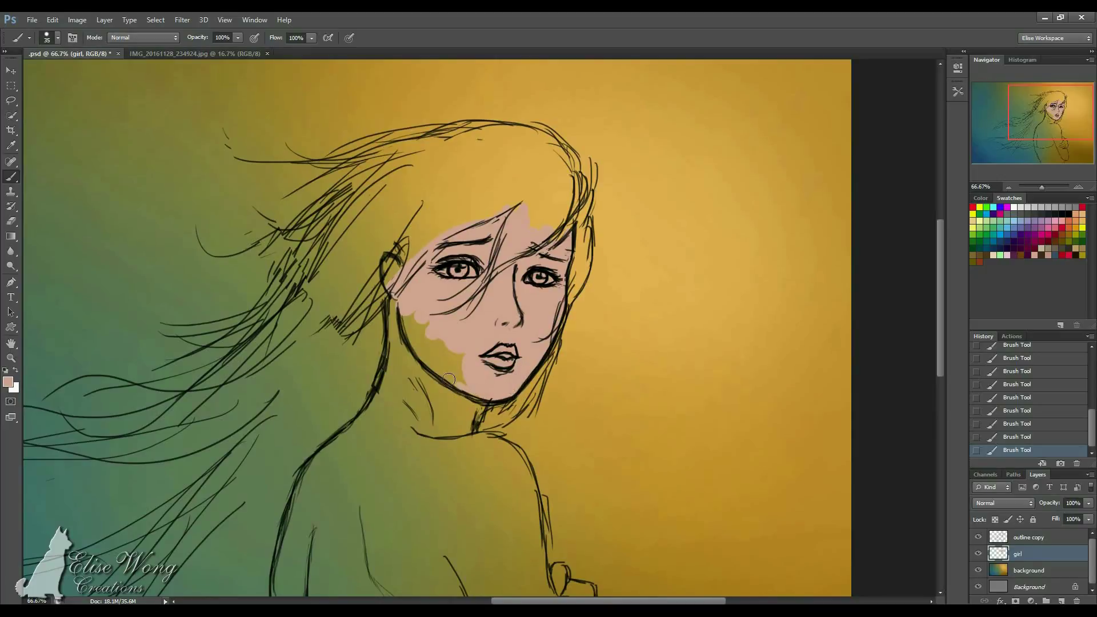
{"action": "left_click_drag", "start_coordinate": [402, 297], "coordinate": [426, 339]}
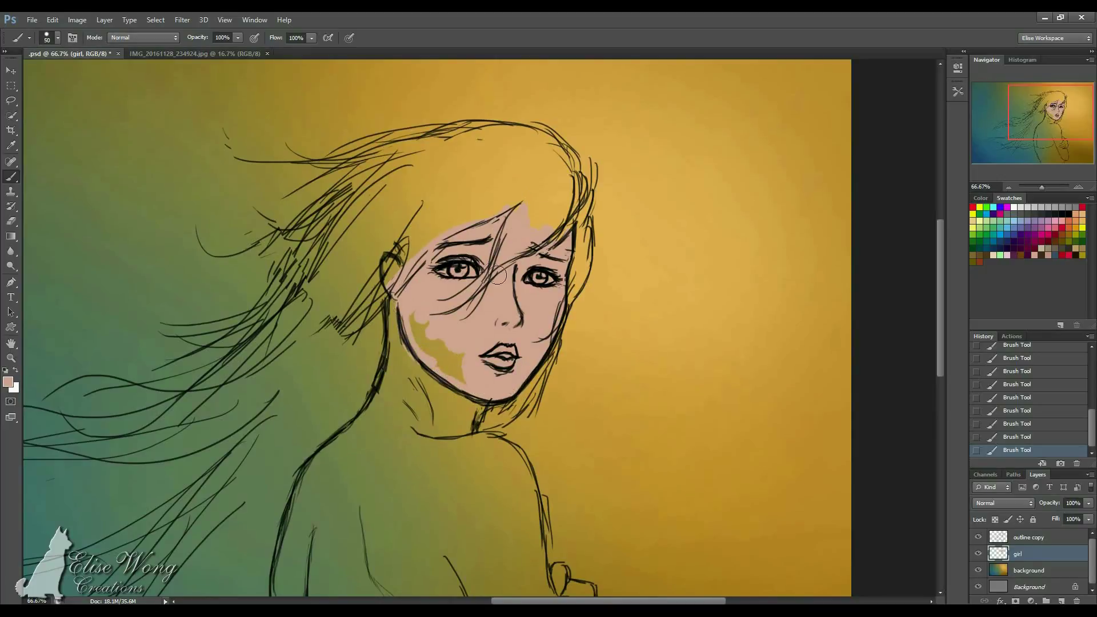
{"action": "mouse_move", "coordinate": [462, 377]}
{"action": "left_mouse_down"}
{"action": "mouse_move", "coordinate": [428, 338]}
{"action": "mouse_move", "coordinate": [471, 381]}
{"action": "mouse_move", "coordinate": [409, 308]}
{"action": "left_mouse_up"}
{"action": "key", "text": "bracketleft"}
{"action": "key", "text": "bracketleft"}
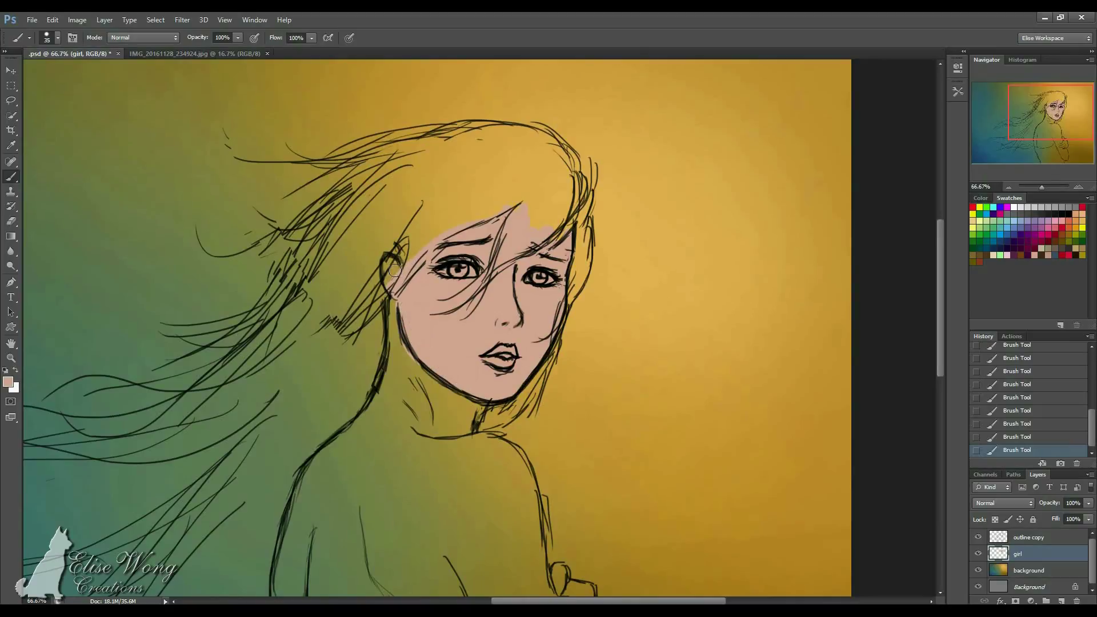
Paint the same flat skin tone over the ear and down the side of the neck, enlarging the brush for the neck.
{"action": "mouse_move", "coordinate": [391, 290]}
{"action": "left_mouse_down"}
{"action": "mouse_move", "coordinate": [388, 262]}
{"action": "mouse_move", "coordinate": [401, 310]}
{"action": "mouse_move", "coordinate": [399, 338]}
{"action": "mouse_move", "coordinate": [395, 302]}
{"action": "mouse_move", "coordinate": [382, 403]}
{"action": "mouse_move", "coordinate": [401, 363]}
{"action": "mouse_move", "coordinate": [422, 351]}
{"action": "mouse_move", "coordinate": [406, 417]}
{"action": "mouse_move", "coordinate": [438, 385]}
{"action": "mouse_move", "coordinate": [423, 444]}
{"action": "mouse_move", "coordinate": [441, 350]}
{"action": "mouse_move", "coordinate": [408, 370]}
{"action": "mouse_move", "coordinate": [453, 359]}
{"action": "mouse_move", "coordinate": [438, 446]}
{"action": "mouse_move", "coordinate": [479, 395]}
{"action": "mouse_move", "coordinate": [462, 420]}
{"action": "mouse_move", "coordinate": [452, 300]}
{"action": "mouse_move", "coordinate": [396, 330]}
{"action": "left_mouse_up"}
{"action": "key", "text": "bracketright"}
{"action": "key", "text": "bracketright"}
{"action": "key", "text": "bracketright"}
{"action": "key", "text": "bracketright"}
{"action": "mouse_move", "coordinate": [353, 360]}
{"action": "left_mouse_down"}
{"action": "mouse_move", "coordinate": [431, 363]}
{"action": "mouse_move", "coordinate": [395, 369]}
{"action": "mouse_move", "coordinate": [365, 369]}
{"action": "mouse_move", "coordinate": [446, 354]}
{"action": "mouse_move", "coordinate": [430, 362]}
{"action": "mouse_move", "coordinate": [460, 397]}
{"action": "mouse_move", "coordinate": [449, 361]}
{"action": "mouse_move", "coordinate": [466, 396]}
{"action": "mouse_move", "coordinate": [450, 360]}
{"action": "mouse_move", "coordinate": [473, 425]}
{"action": "mouse_move", "coordinate": [445, 392]}
{"action": "mouse_move", "coordinate": [346, 362]}
{"action": "mouse_move", "coordinate": [434, 379]}
{"action": "mouse_move", "coordinate": [386, 367]}
{"action": "mouse_move", "coordinate": [428, 388]}
{"action": "mouse_move", "coordinate": [369, 393]}
{"action": "mouse_move", "coordinate": [430, 382]}
{"action": "mouse_move", "coordinate": [349, 375]}
{"action": "mouse_move", "coordinate": [311, 377]}
{"action": "left_mouse_up"}
Block in the shoulders, back and arms with the flat skin tone using a larger brush.
{"action": "key", "text": "bracketright"}
{"action": "key", "text": "bracketright"}
{"action": "key", "text": "bracketright"}
{"action": "key", "text": "bracketleft"}
{"action": "key", "text": "bracketleft"}
{"action": "mouse_move", "coordinate": [331, 317]}
{"action": "left_mouse_down"}
{"action": "mouse_move", "coordinate": [346, 298]}
{"action": "mouse_move", "coordinate": [275, 379]}
{"action": "mouse_move", "coordinate": [327, 324]}
{"action": "mouse_move", "coordinate": [341, 300]}
{"action": "mouse_move", "coordinate": [275, 369]}
{"action": "mouse_move", "coordinate": [348, 270]}
{"action": "mouse_move", "coordinate": [272, 372]}
{"action": "mouse_move", "coordinate": [333, 327]}
{"action": "mouse_move", "coordinate": [326, 375]}
{"action": "left_mouse_up"}
{"action": "left_click_drag", "start_coordinate": [385, 327], "coordinate": [400, 229]}
{"action": "mouse_move", "coordinate": [474, 314]}
{"action": "left_mouse_down"}
{"action": "mouse_move", "coordinate": [472, 381]}
{"action": "mouse_move", "coordinate": [487, 404]}
{"action": "mouse_move", "coordinate": [490, 355]}
{"action": "mouse_move", "coordinate": [505, 416]}
{"action": "mouse_move", "coordinate": [453, 340]}
{"action": "mouse_move", "coordinate": [434, 362]}
{"action": "mouse_move", "coordinate": [448, 377]}
{"action": "mouse_move", "coordinate": [350, 371]}
{"action": "mouse_move", "coordinate": [286, 350]}
{"action": "mouse_move", "coordinate": [388, 365]}
{"action": "mouse_move", "coordinate": [366, 410]}
{"action": "left_mouse_up"}
{"action": "key", "text": "bracketright"}
{"action": "key", "text": "bracketright"}
{"action": "key", "text": "bracketright"}
{"action": "key", "text": "bracketright"}
{"action": "key", "text": "bracketright"}
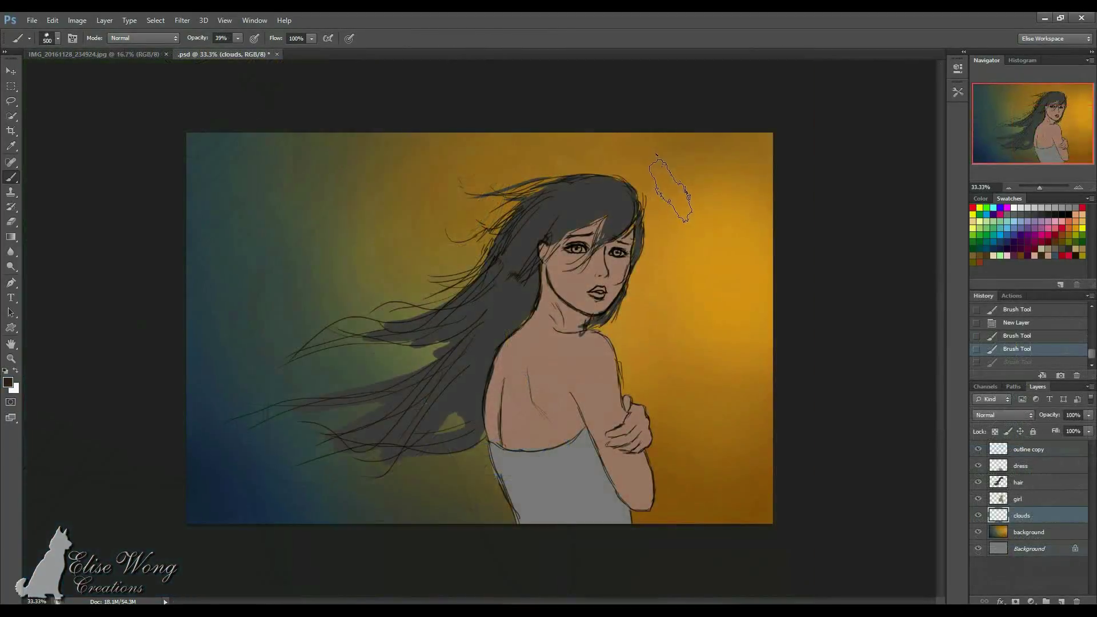
Paint a soft dark cloud band above the girl's head on the clouds layer with a 250–300 px textured brush at 39% opacity.
{"action": "key", "text": "bracketleft"}
{"action": "key", "text": "bracketleft"}
{"action": "mouse_move", "coordinate": [637, 174]}
{"action": "left_mouse_down"}
{"action": "mouse_move", "coordinate": [703, 170]}
{"action": "mouse_move", "coordinate": [516, 153]}
{"action": "mouse_move", "coordinate": [629, 163]}
{"action": "mouse_move", "coordinate": [432, 180]}
{"action": "mouse_move", "coordinate": [594, 165]}
{"action": "mouse_move", "coordinate": [469, 177]}
{"action": "left_mouse_up"}
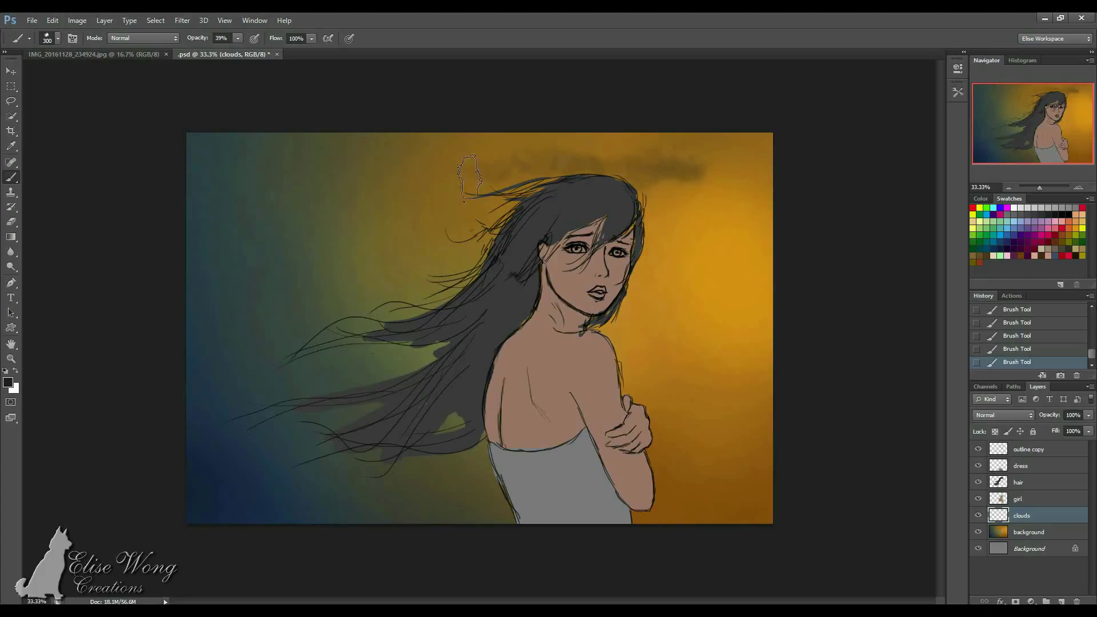
{"action": "left_click_drag", "start_coordinate": [563, 162], "coordinate": [565, 167]}
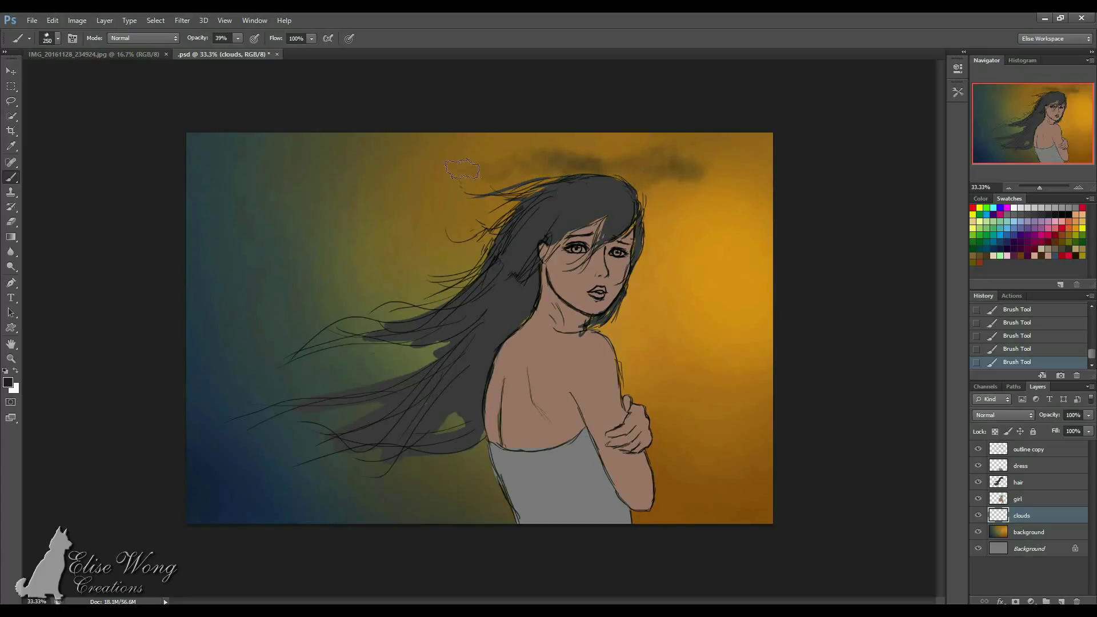
{"action": "key", "text": "bracketright"}
{"action": "key", "text": "bracketleft"}
Paint light orange highlights along the underside of the dark cloud above the head with a smaller brush.
{"action": "left_click", "coordinate": [1082, 221]}
{"action": "key", "text": "bracketleft"}
{"action": "key", "text": "bracketleft"}
{"action": "key", "text": "bracketleft"}
{"action": "key", "text": "bracketleft"}
{"action": "key", "text": "bracketleft"}
{"action": "left_click_drag", "start_coordinate": [660, 178], "coordinate": [693, 176]}
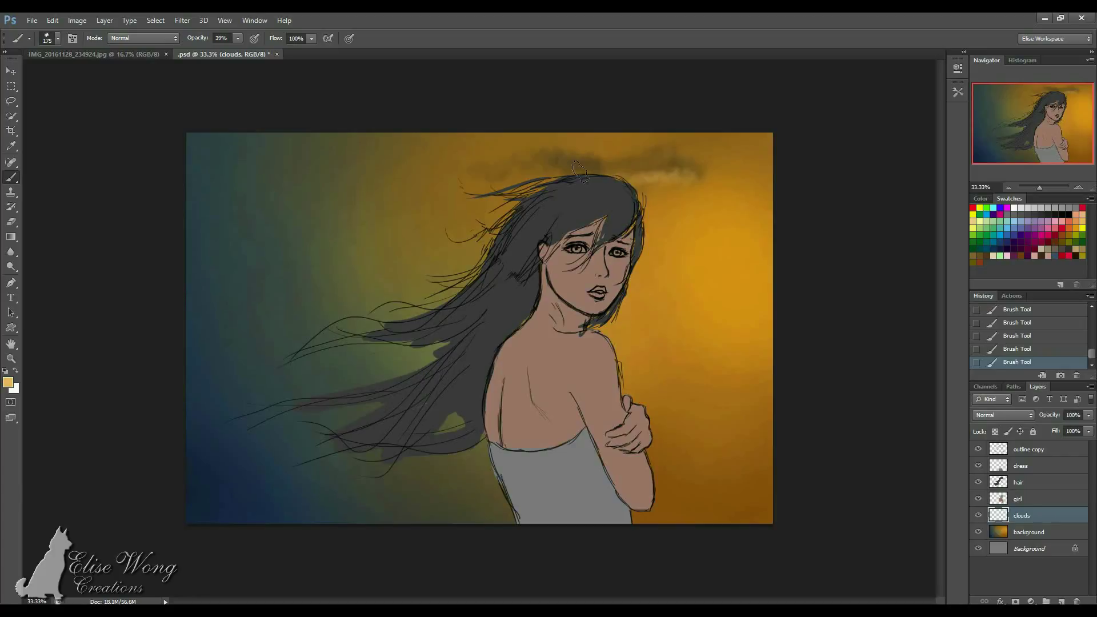
{"action": "left_click_drag", "start_coordinate": [600, 180], "coordinate": [509, 174]}
{"action": "mouse_move", "coordinate": [679, 172]}
{"action": "left_mouse_down"}
{"action": "mouse_move", "coordinate": [735, 177]}
{"action": "mouse_move", "coordinate": [615, 185]}
{"action": "mouse_move", "coordinate": [705, 171]}
{"action": "mouse_move", "coordinate": [610, 172]}
{"action": "mouse_move", "coordinate": [712, 172]}
{"action": "mouse_move", "coordinate": [623, 182]}
{"action": "mouse_move", "coordinate": [713, 177]}
{"action": "left_mouse_up"}
Step back the latest highlight strokes and repaint the light orange cloud highlights above the head with a finer brush, about 125 px.
{"action": "left_click", "coordinate": [1013, 337]}
{"action": "key", "text": "["}
{"action": "key", "text": "["}
{"action": "left_click_drag", "start_coordinate": [635, 175], "coordinate": [667, 171]}
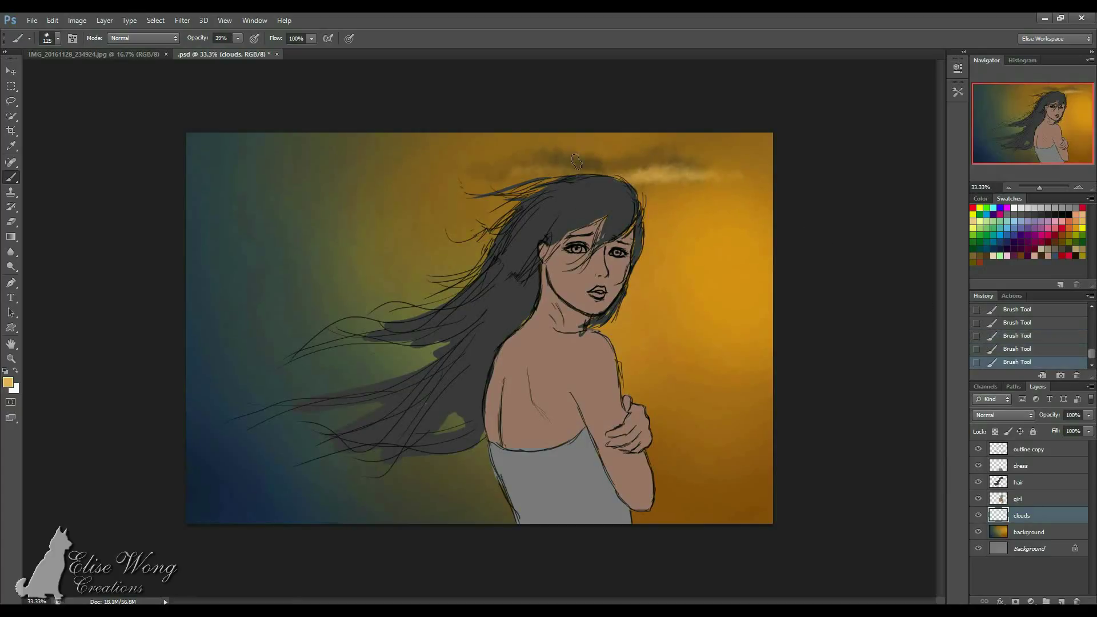
{"action": "key", "text": "bracketright"}
{"action": "left_click_drag", "start_coordinate": [567, 162], "coordinate": [550, 172]}
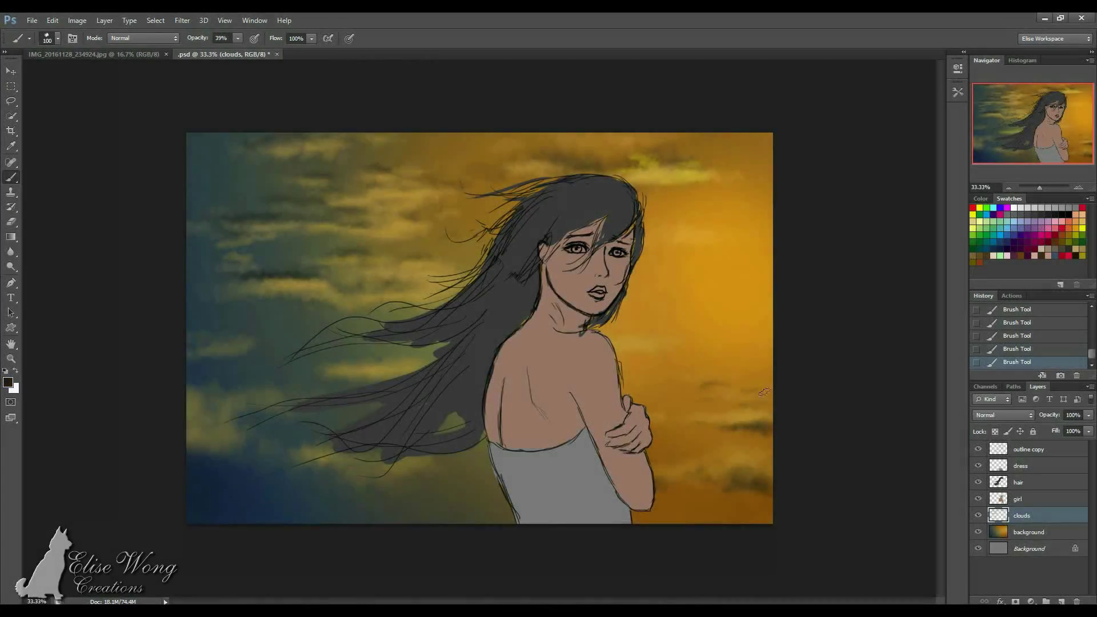
Undo and restore the latest cloud strokes to compare them, and set the paint colour to dark grey.
{"action": "left_click", "coordinate": [1011, 310]}
{"action": "key", "text": "ctrl+z"}
{"action": "key", "text": "bracketright"}
{"action": "key", "text": "ctrl+alt+z"}
{"action": "key", "text": "ctrl+alt+z"}
{"action": "key", "text": "ctrl+alt+z"}
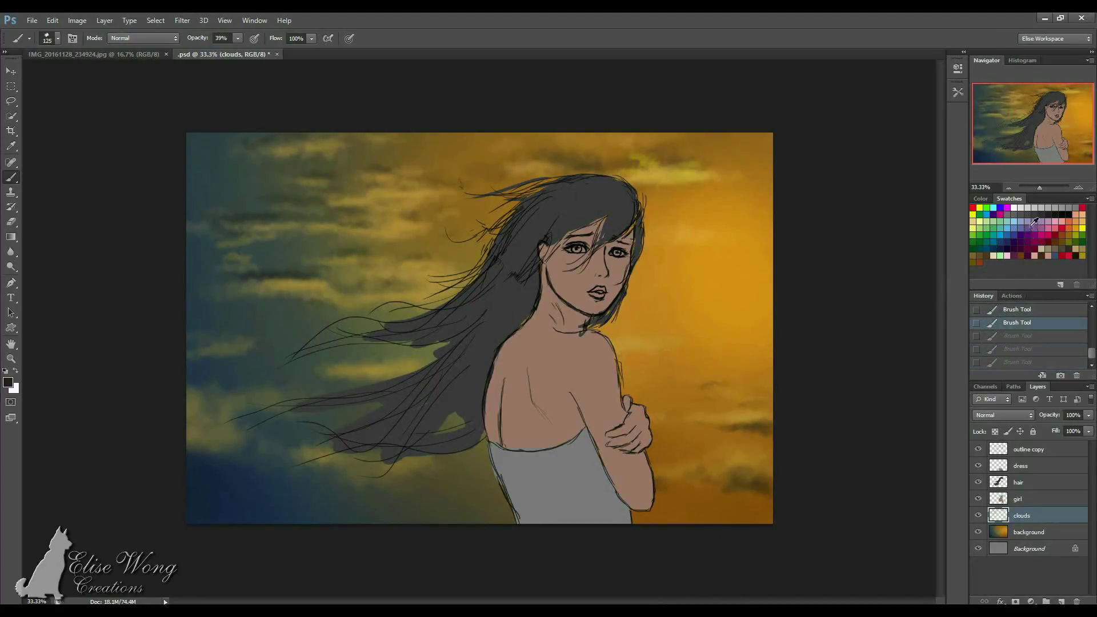
{"action": "left_click", "coordinate": [1022, 214]}
{"action": "key", "text": "ctrl+shift+z"}
{"action": "key", "text": "ctrl+shift+z"}
{"action": "key", "text": "ctrl+shift+z"}
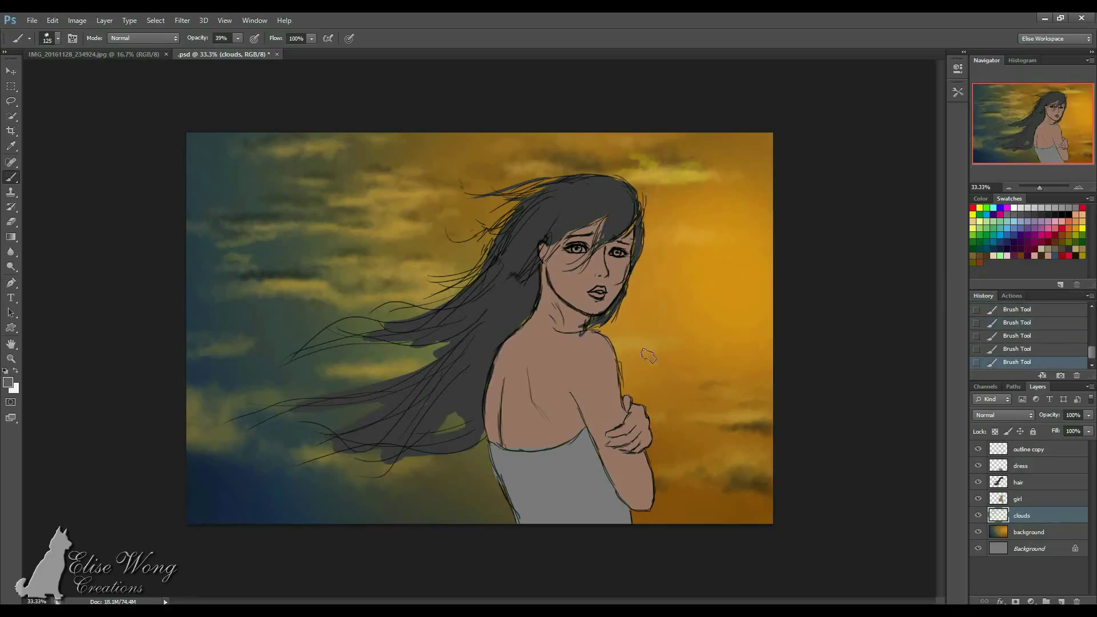
Paint soft grey cloud wisps in the bright sky beside the girl's face and shoulder, varying the brush size.
{"action": "key", "text": "bracketright"}
{"action": "key", "text": "bracketright"}
{"action": "key", "text": "bracketright"}
{"action": "key", "text": "bracketright"}
{"action": "key", "text": "bracketleft"}
{"action": "key", "text": "bracketleft"}
{"action": "key", "text": "bracketleft"}
{"action": "key", "text": "bracketleft"}
{"action": "key", "text": "bracketright"}
Set the paint colour to near-black and shade the undersides of the clouds around the windblown hair with a 150–250 px brush.
{"action": "left_click", "coordinate": [1054, 214]}
{"action": "key", "text": "bracketleft"}
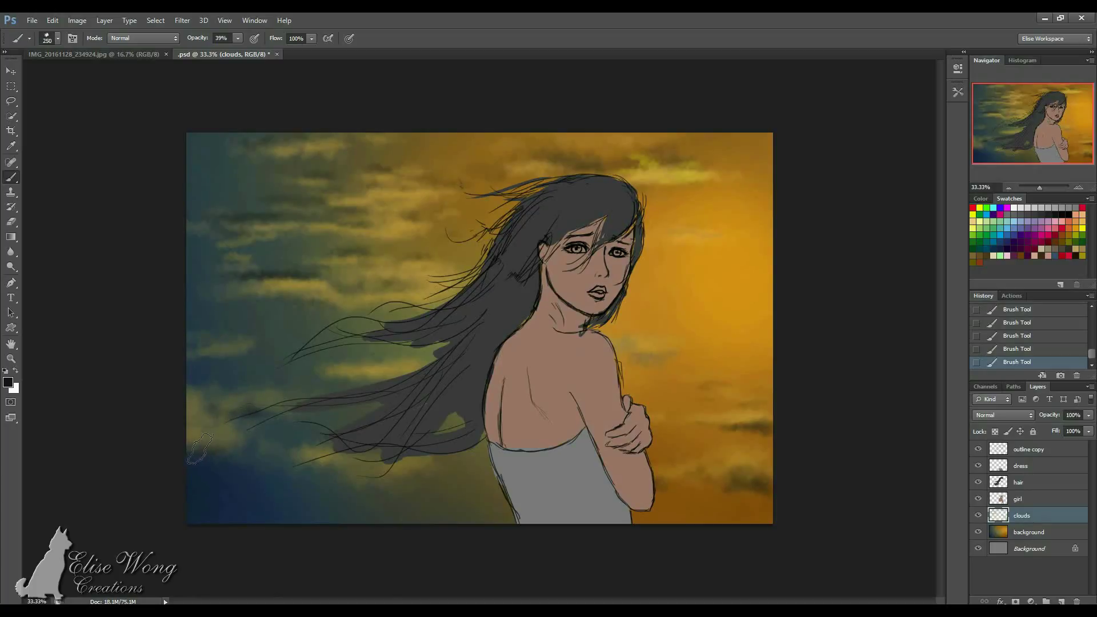
{"action": "key", "text": "bracketright"}
{"action": "key", "text": "bracketright"}
{"action": "key", "text": "bracketleft"}
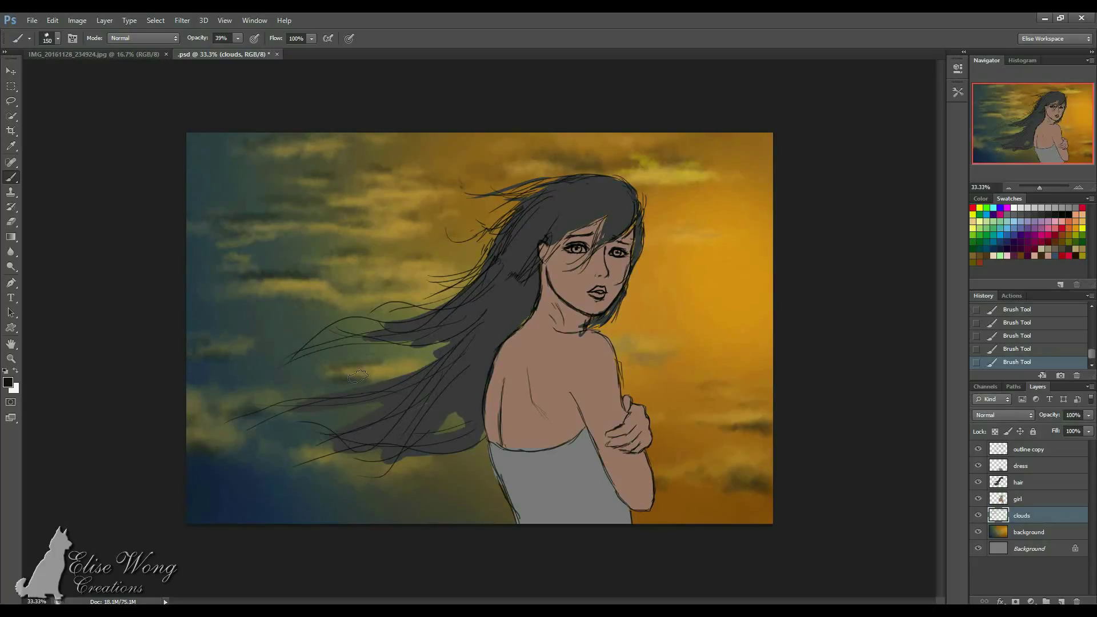
{"action": "mouse_move", "coordinate": [342, 365]}
{"action": "left_mouse_down"}
{"action": "mouse_move", "coordinate": [309, 361]}
{"action": "mouse_move", "coordinate": [285, 341]}
{"action": "left_mouse_up"}
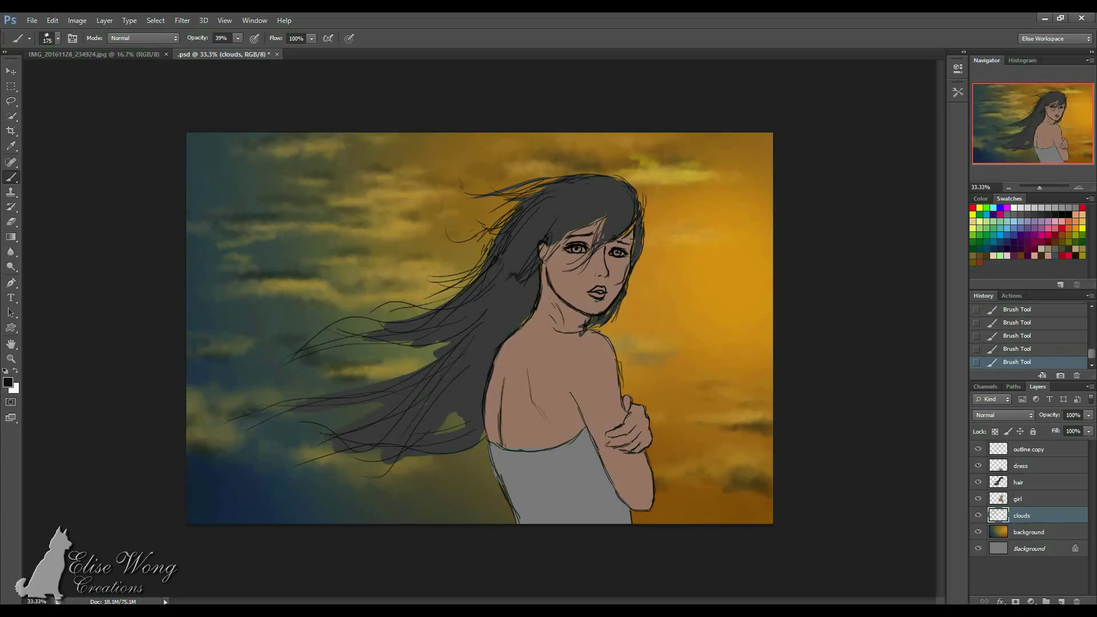
{"action": "key", "text": "bracketright"}
{"action": "key", "text": "bracketright"}
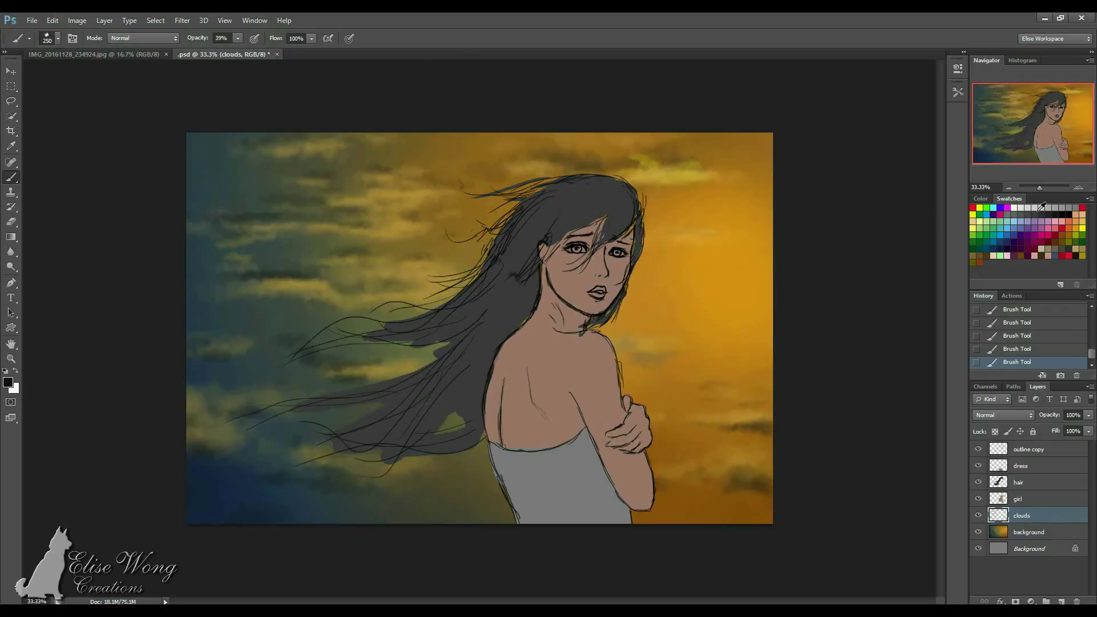
Set the paint colour to bright yellow, shrink the brush to about 100 px, and undo and restore the last two cloud strokes.
{"action": "left_click", "coordinate": [1083, 228]}
{"action": "key", "text": "bracketleft"}
{"action": "key", "text": "bracketleft"}
{"action": "key", "text": "ctrl+alt+z"}
{"action": "key", "text": "ctrl+alt+z"}
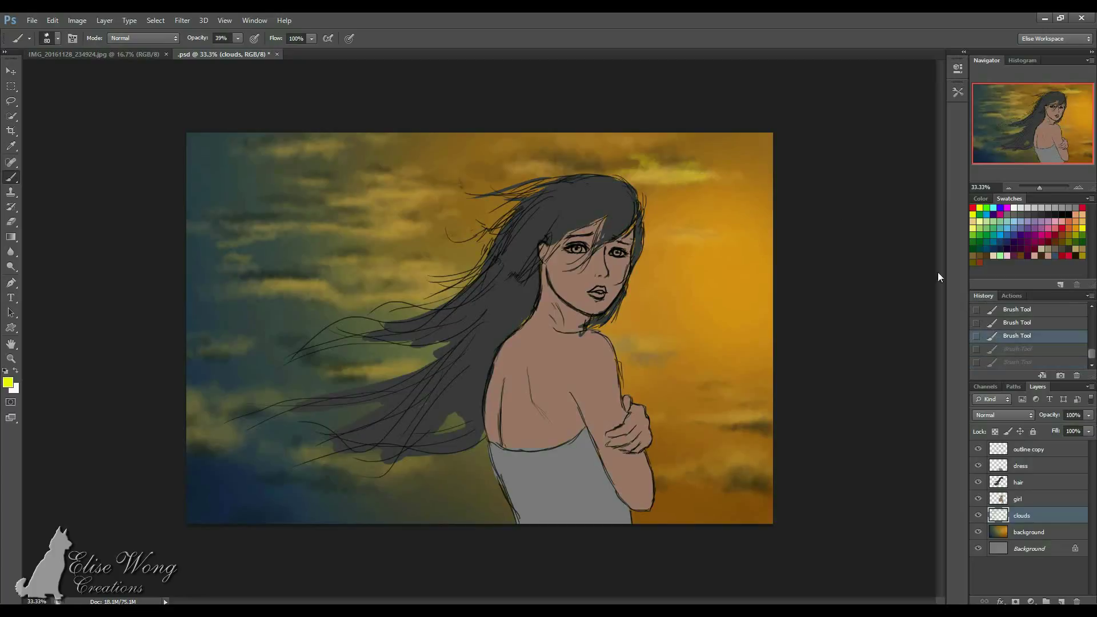
{"action": "key", "text": "ctrl+shift+z"}
{"action": "key", "text": "ctrl+shift+z"}
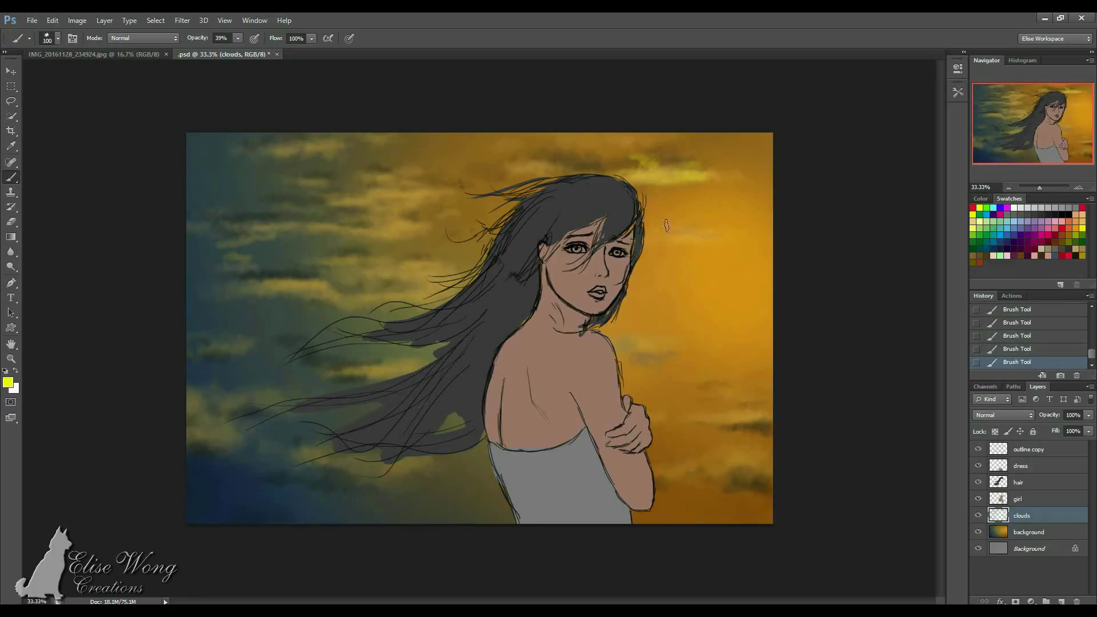
Paint yellow highlights on the thin cloud beside the girl's face, comparing the sky with and without the latest strokes.
{"action": "key", "text": "bracketleft"}
{"action": "left_click_drag", "start_coordinate": [702, 239], "coordinate": [678, 234]}
{"action": "left_click", "coordinate": [1017, 323]}
{"action": "key", "text": "ctrl+shift+z"}
{"action": "key", "text": "ctrl+shift+z"}
{"action": "key", "text": "ctrl+shift+z"}
Paint yellow highlights on the cloud beside the girl's shoulder with a larger brush and sample a colour from the sky nearby.
{"action": "key", "text": "bracketright"}
{"action": "key", "text": "bracketright"}
{"action": "left_click_drag", "start_coordinate": [662, 352], "coordinate": [657, 359]}
{"action": "left_click", "coordinate": [977, 338]}
{"action": "key", "text": "ctrl+shift+z"}
{"action": "key", "text": "ctrl+shift+z"}
{"action": "left_click", "coordinate": [719, 370], "text": "alt"}
{"action": "left_click", "coordinate": [719, 368], "text": "alt"}
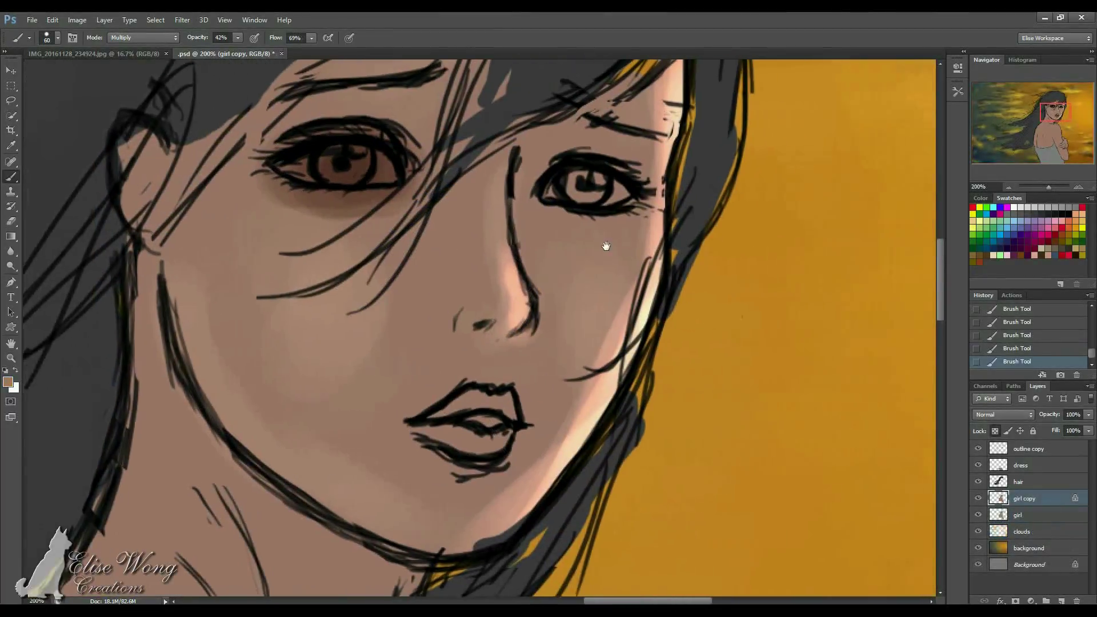
Step back the last shading strokes on the girl copy layer and repaint Multiply shadows around the eye nearest the ear.
{"action": "mouse_move", "coordinate": [604, 244]}
{"action": "left_mouse_down"}
{"action": "mouse_move", "coordinate": [584, 175]}
{"action": "mouse_move", "coordinate": [590, 212]}
{"action": "left_mouse_up"}
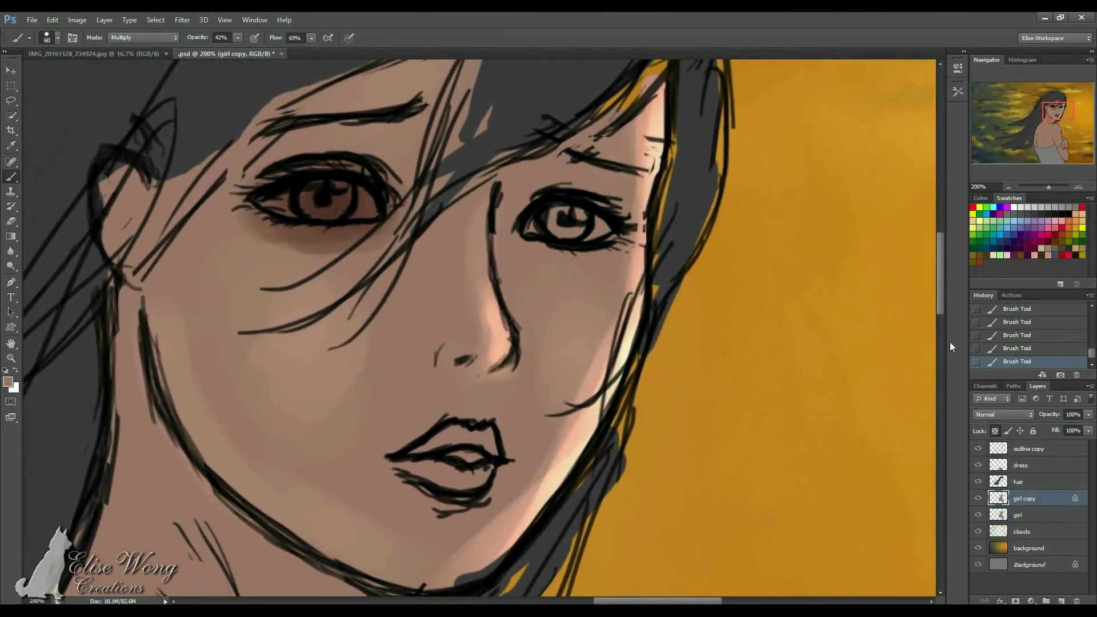
{"action": "left_click", "coordinate": [1049, 309]}
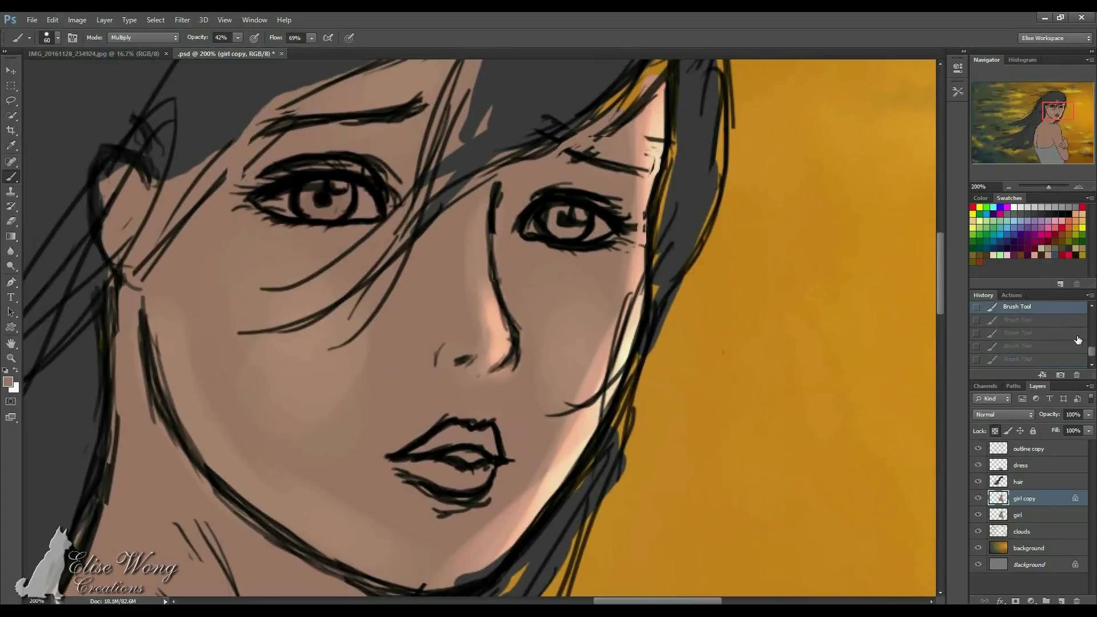
{"action": "left_click_drag", "start_coordinate": [394, 161], "coordinate": [303, 147]}
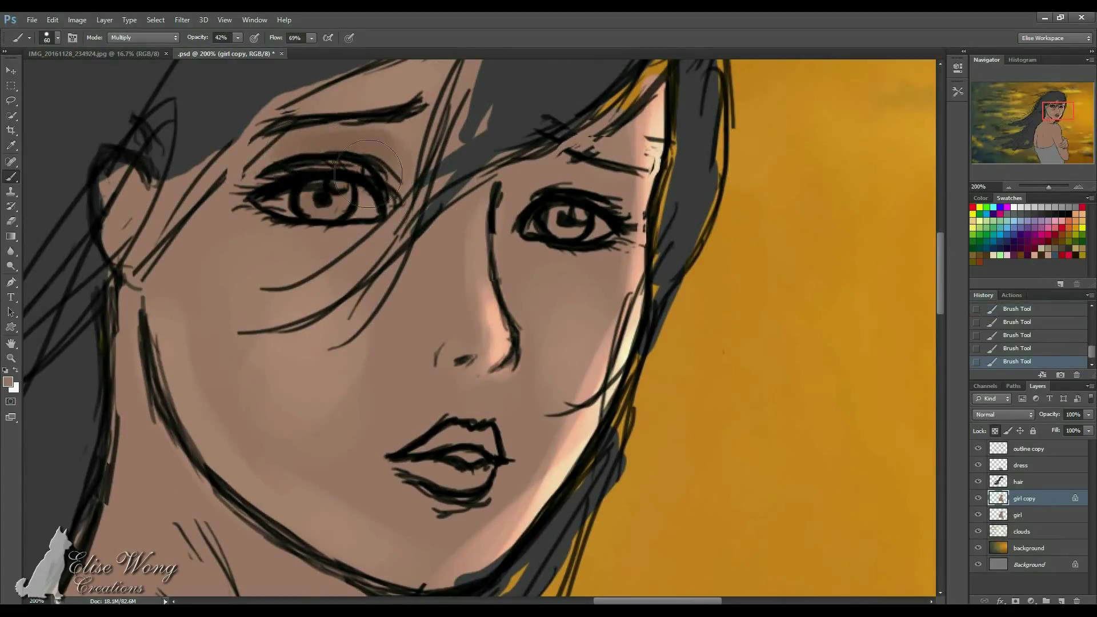
{"action": "left_click_drag", "start_coordinate": [395, 212], "coordinate": [354, 224]}
{"action": "mouse_move", "coordinate": [391, 156]}
{"action": "left_mouse_down"}
{"action": "mouse_move", "coordinate": [368, 209]}
{"action": "mouse_move", "coordinate": [294, 214]}
{"action": "mouse_move", "coordinate": [294, 154]}
{"action": "mouse_move", "coordinate": [300, 178]}
{"action": "mouse_move", "coordinate": [380, 220]}
{"action": "left_mouse_up"}
{"action": "left_click_drag", "start_coordinate": [334, 142], "coordinate": [272, 152]}
Shade around the far eye and along the side of the nose bridge with a smaller Multiply brush.
{"action": "mouse_move", "coordinate": [614, 192]}
{"action": "left_mouse_down"}
{"action": "mouse_move", "coordinate": [539, 198]}
{"action": "mouse_move", "coordinate": [601, 230]}
{"action": "mouse_move", "coordinate": [532, 206]}
{"action": "mouse_move", "coordinate": [605, 231]}
{"action": "left_mouse_up"}
{"action": "left_click_drag", "start_coordinate": [487, 332], "coordinate": [514, 252]}
{"action": "key", "text": "bracketleft"}
{"action": "key", "text": "bracketleft"}
{"action": "mouse_move", "coordinate": [494, 300]}
{"action": "left_mouse_down"}
{"action": "mouse_move", "coordinate": [484, 310]}
{"action": "mouse_move", "coordinate": [465, 292]}
{"action": "mouse_move", "coordinate": [488, 245]}
{"action": "mouse_move", "coordinate": [510, 257]}
{"action": "left_mouse_up"}
{"action": "left_click_drag", "start_coordinate": [570, 284], "coordinate": [611, 191]}
Add Multiply shadows under the nose and below the lower lip, adjusting the brush size.
{"action": "key", "text": "bracketleft"}
{"action": "key", "text": "bracketleft"}
{"action": "key", "text": "bracketleft"}
{"action": "key", "text": "bracketleft"}
{"action": "key", "text": "bracketleft"}
{"action": "key", "text": "bracketleft"}
{"action": "mouse_move", "coordinate": [475, 278]}
{"action": "left_mouse_down"}
{"action": "mouse_move", "coordinate": [501, 289]}
{"action": "mouse_move", "coordinate": [546, 280]}
{"action": "mouse_move", "coordinate": [478, 280]}
{"action": "mouse_move", "coordinate": [558, 277]}
{"action": "mouse_move", "coordinate": [493, 280]}
{"action": "mouse_move", "coordinate": [514, 305]}
{"action": "left_mouse_up"}
{"action": "key", "text": "bracketright"}
{"action": "key", "text": "bracketright"}
{"action": "key", "text": "bracketright"}
{"action": "key", "text": "bracketright"}
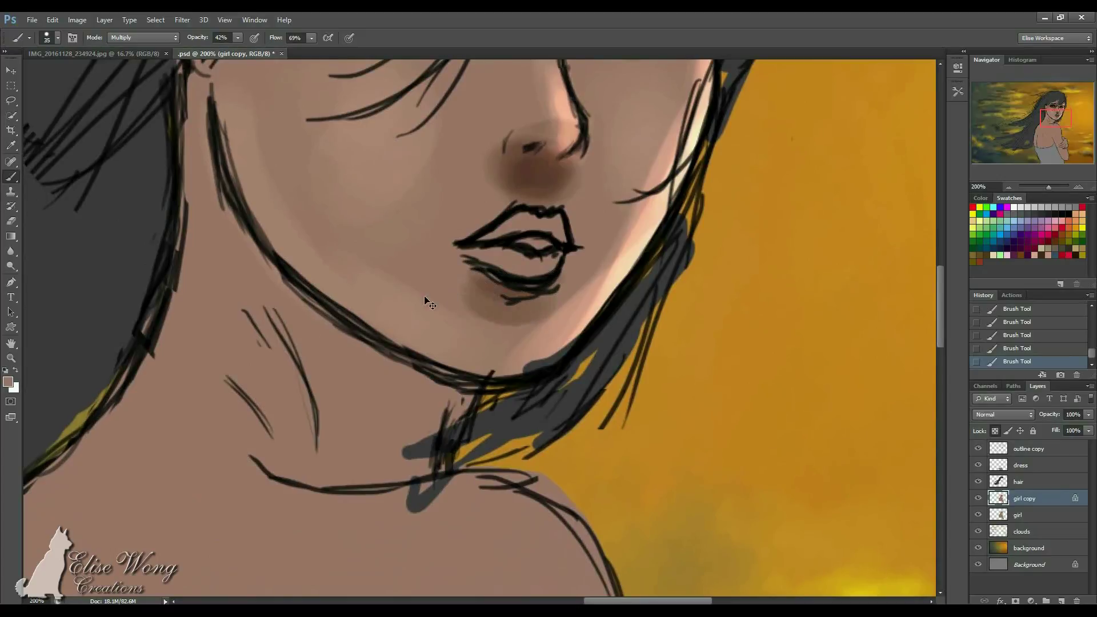
Deepen the shadows beneath the far eye and between the near eye and the nose at 100% view.
{"action": "key", "text": "ctrl+minus"}
{"action": "key", "text": "ctrl+0"}
{"action": "key", "text": "ctrl+plus"}
{"action": "key", "text": "ctrl+plus"}
{"action": "key", "text": "ctrl+plus"}
{"action": "left_click_drag", "start_coordinate": [847, 101], "coordinate": [550, 179]}
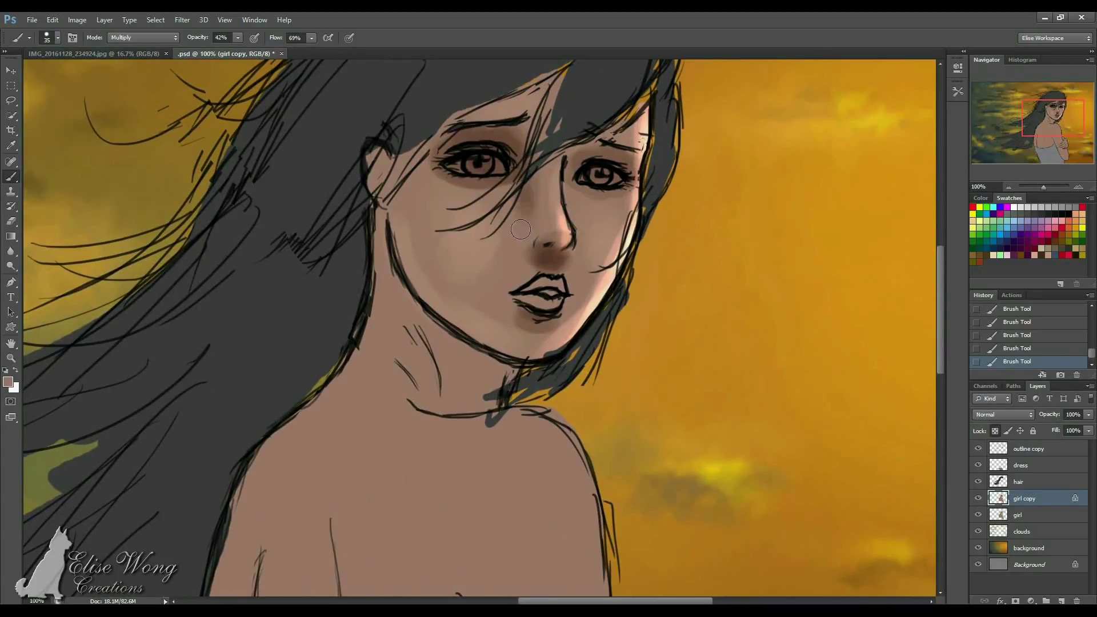
{"action": "left_click_drag", "start_coordinate": [582, 191], "coordinate": [595, 189]}
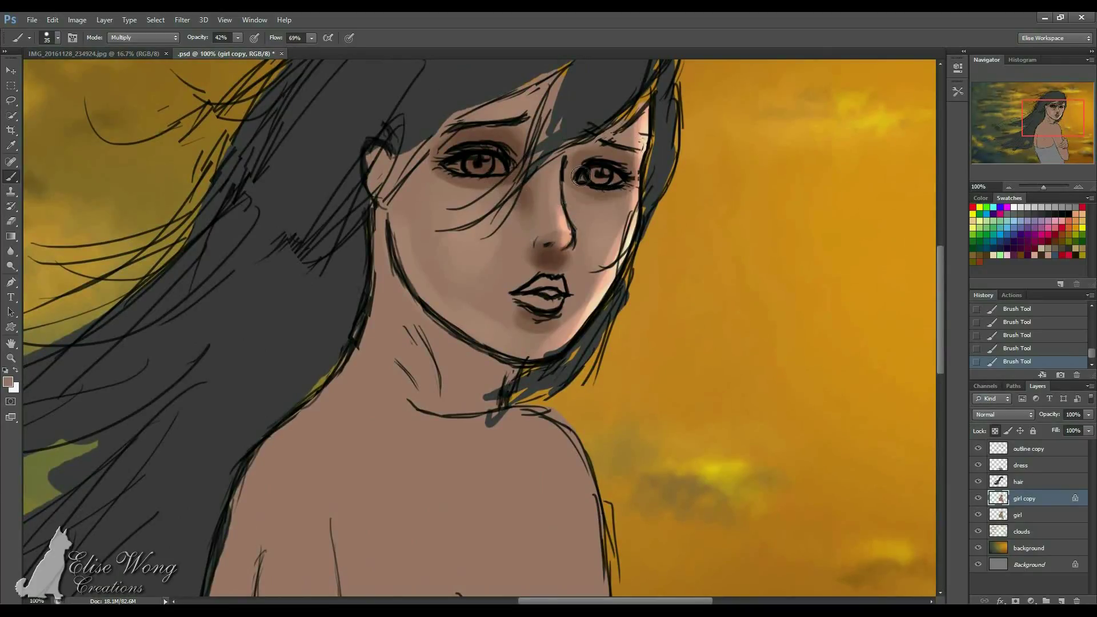
{"action": "left_click_drag", "start_coordinate": [517, 68], "coordinate": [512, 155]}
{"action": "left_click_drag", "start_coordinate": [531, 204], "coordinate": [503, 222]}
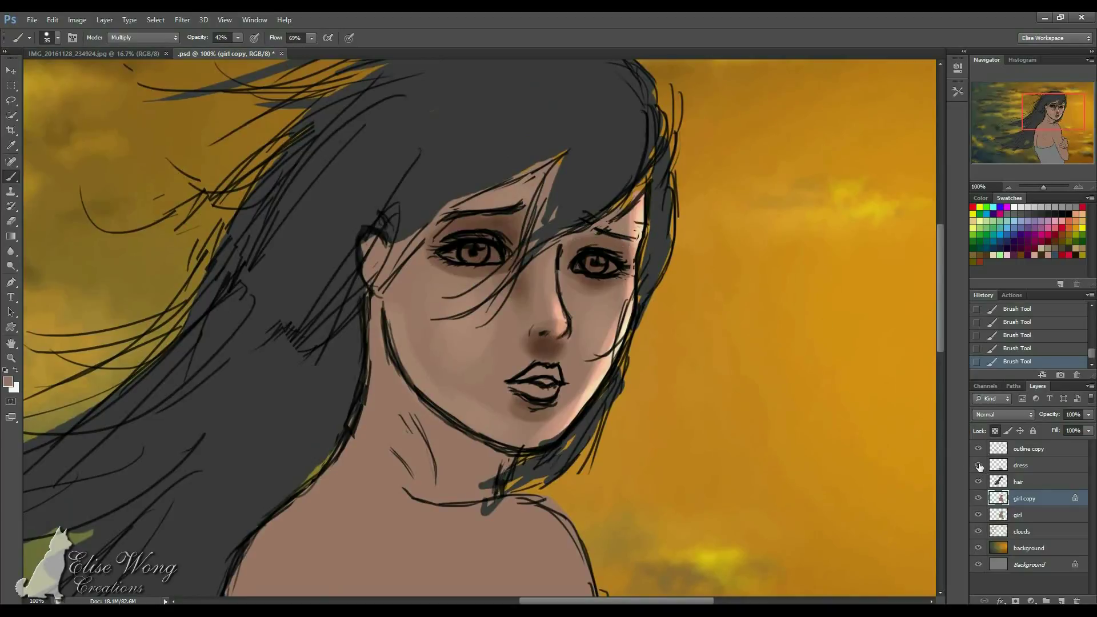
Hide the hair layer and darken the shadows on the eyelid and around both eyes.
{"action": "left_click", "coordinate": [978, 481]}
{"action": "left_click_drag", "start_coordinate": [516, 226], "coordinate": [447, 232]}
{"action": "mouse_move", "coordinate": [500, 259]}
{"action": "left_mouse_down"}
{"action": "mouse_move", "coordinate": [487, 239]}
{"action": "mouse_move", "coordinate": [474, 264]}
{"action": "mouse_move", "coordinate": [437, 270]}
{"action": "left_mouse_up"}
{"action": "mouse_move", "coordinate": [610, 263]}
{"action": "left_mouse_down"}
{"action": "mouse_move", "coordinate": [582, 251]}
{"action": "mouse_move", "coordinate": [584, 273]}
{"action": "left_mouse_up"}
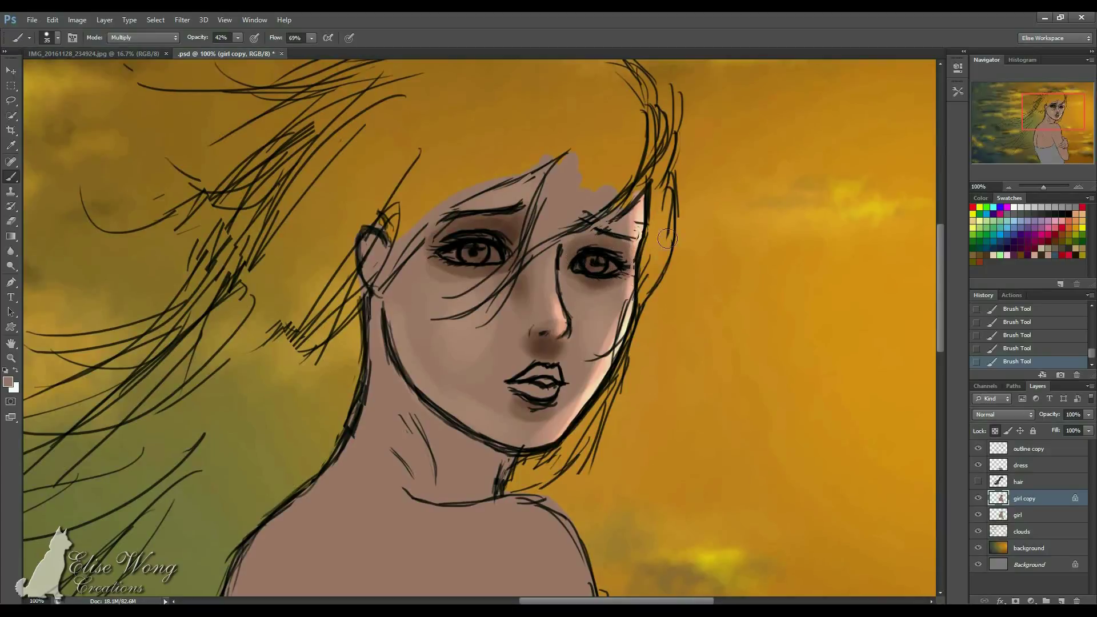
Draw the nostril, lip and eye contours with a dark brown Multiply brush reduced to about 5 px.
{"action": "scroll", "coordinate": [530, 304], "scroll_direction": "up", "scroll_amount": 1}
{"action": "left_click", "coordinate": [1075, 255]}
{"action": "key", "text": "bracketleft"}
{"action": "key", "text": "bracketleft"}
{"action": "key", "text": "bracketleft"}
{"action": "key", "text": "bracketleft"}
{"action": "key", "text": "bracketleft"}
{"action": "key", "text": "bracketleft"}
{"action": "key", "text": "bracketleft"}
{"action": "key", "text": "bracketleft"}
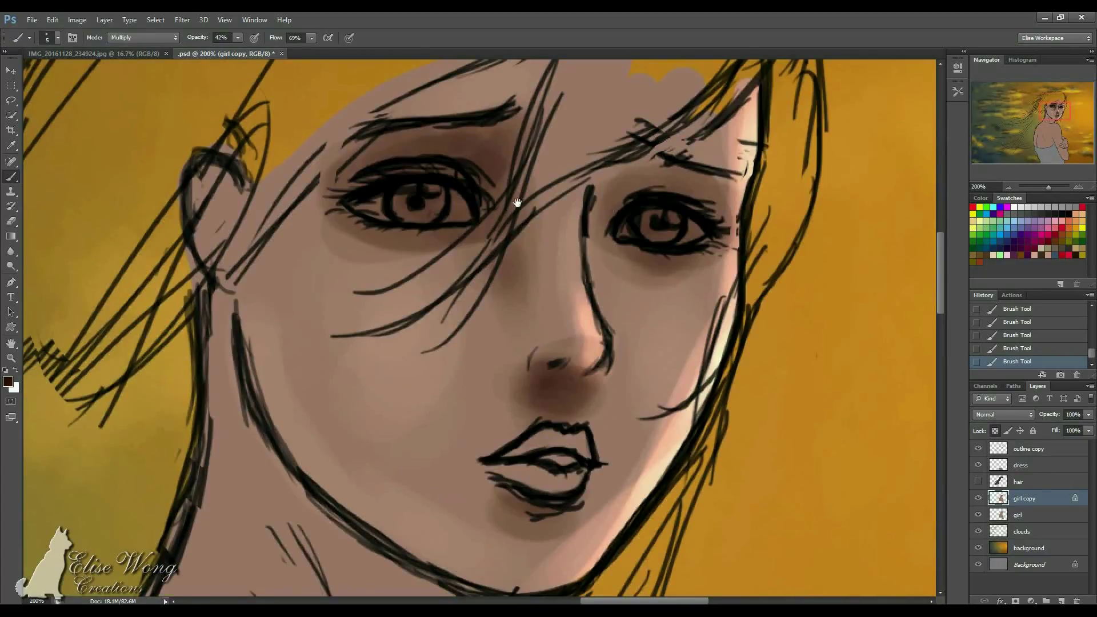
{"action": "left_click_drag", "start_coordinate": [592, 162], "coordinate": [774, 132]}
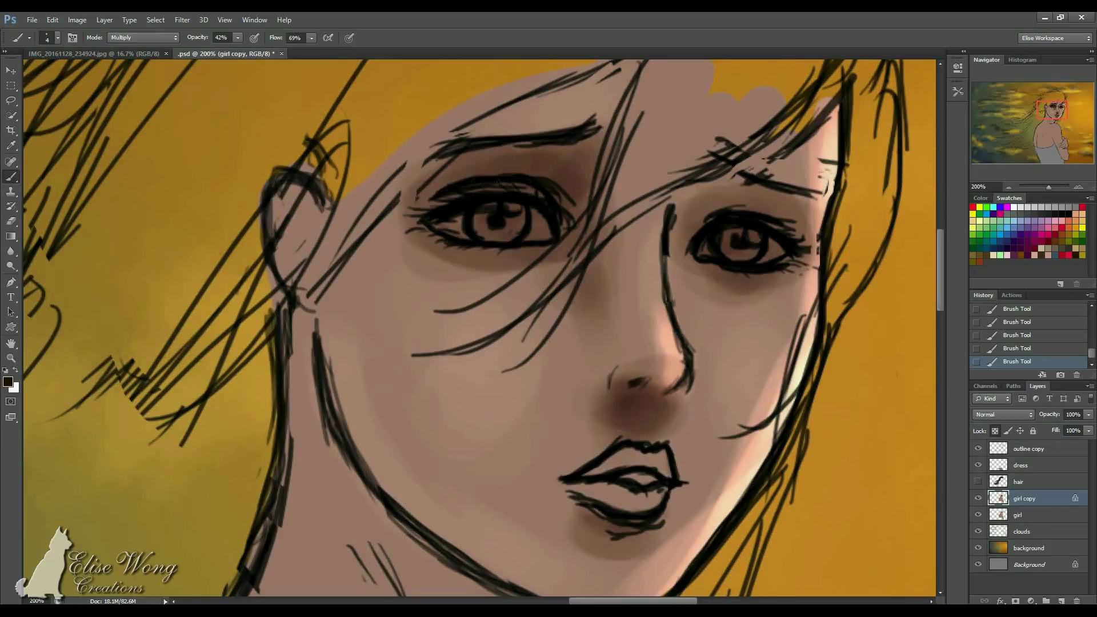
Paint fine dark lines over both eyebrows with the small Multiply brush.
{"action": "scroll", "coordinate": [426, 199], "scroll_direction": "right", "scroll_amount": 5}
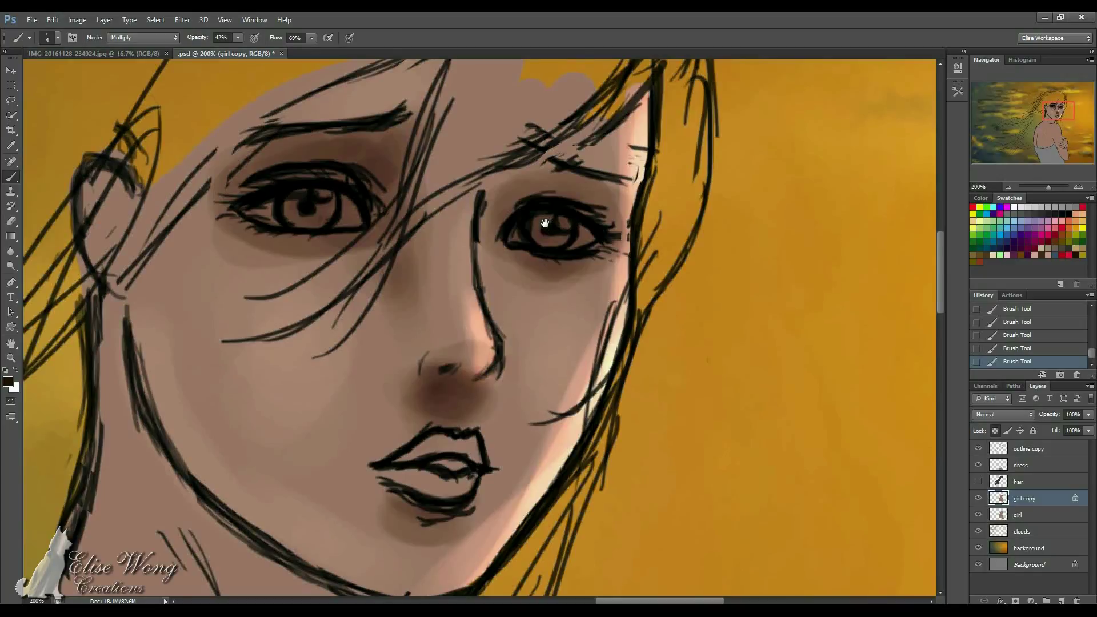
{"action": "left_click_drag", "start_coordinate": [544, 223], "coordinate": [687, 237]}
{"action": "left_click_drag", "start_coordinate": [594, 188], "coordinate": [646, 248]}
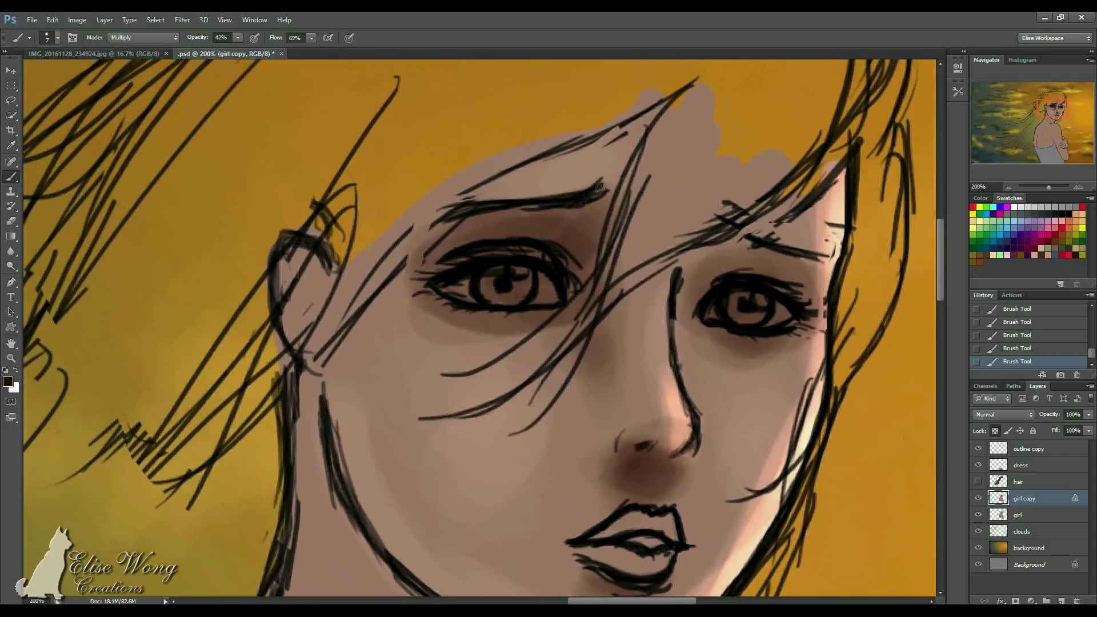
{"action": "left_click_drag", "start_coordinate": [685, 243], "coordinate": [461, 204]}
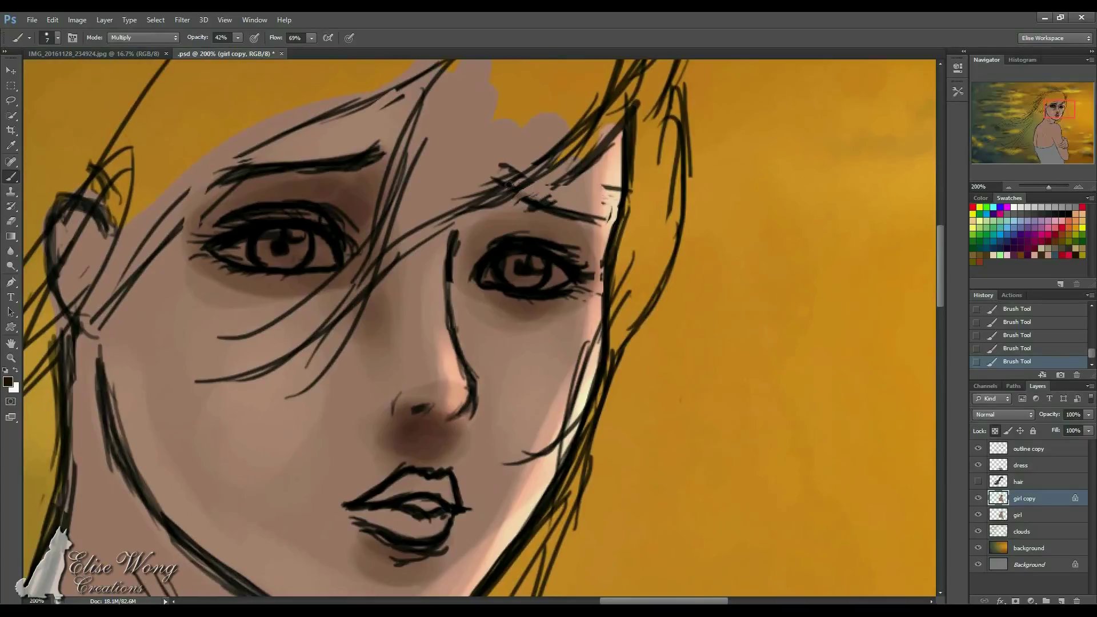
{"action": "left_click_drag", "start_coordinate": [551, 224], "coordinate": [632, 208]}
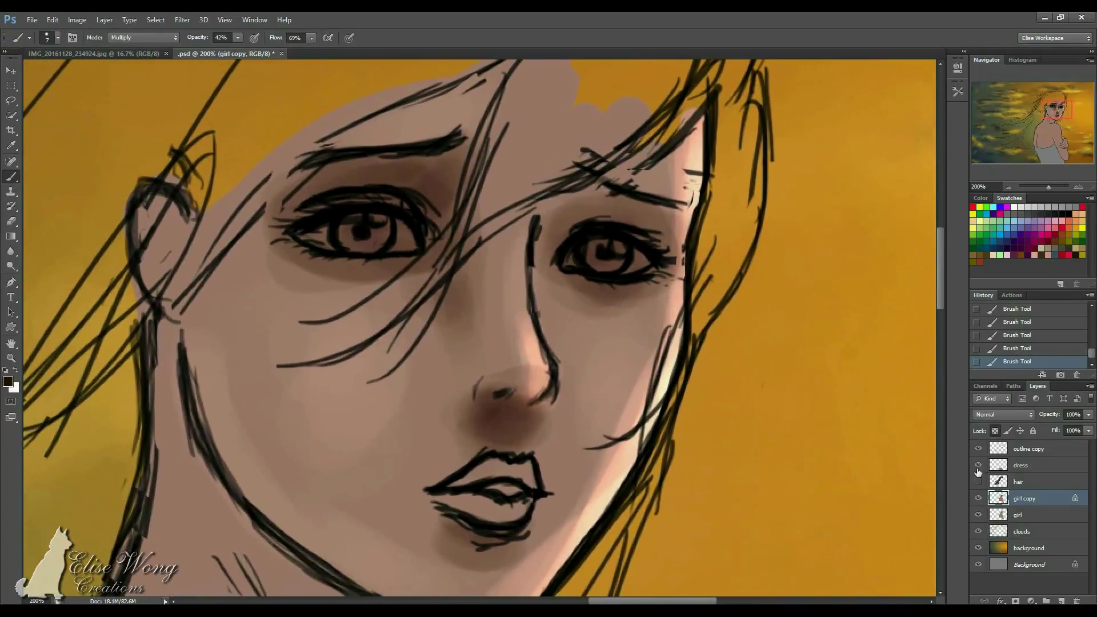
Examine the painted face with the outline copy layer temporarily hidden, and show the outline again.
{"action": "key", "text": "ctrl+minus"}
{"action": "key", "text": "ctrl+minus"}
{"action": "left_click", "coordinate": [979, 465]}
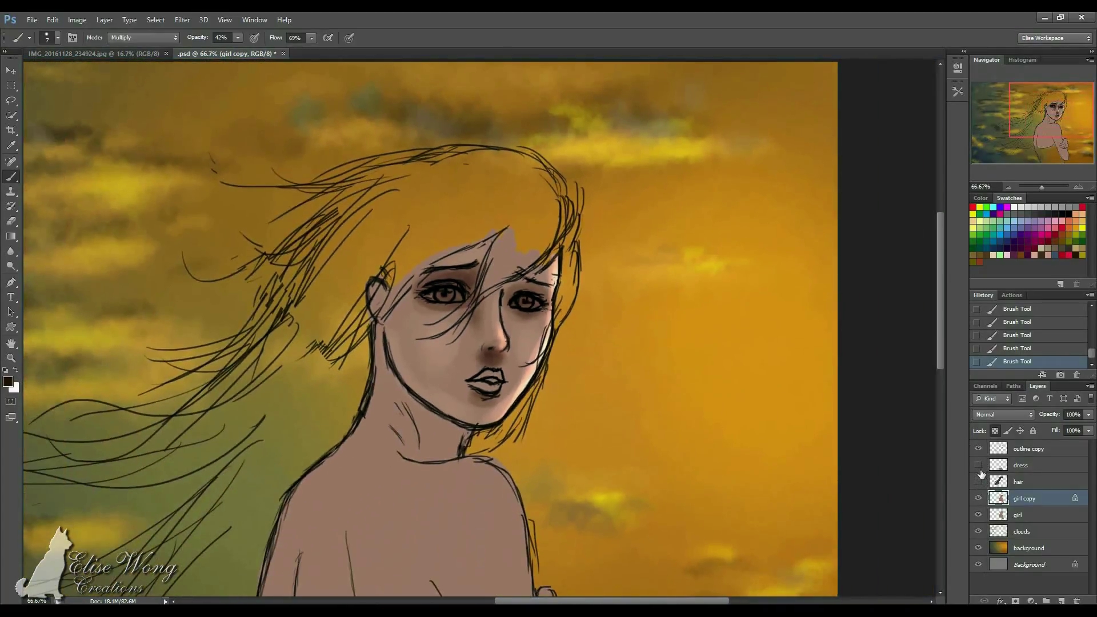
{"action": "left_click", "coordinate": [978, 449]}
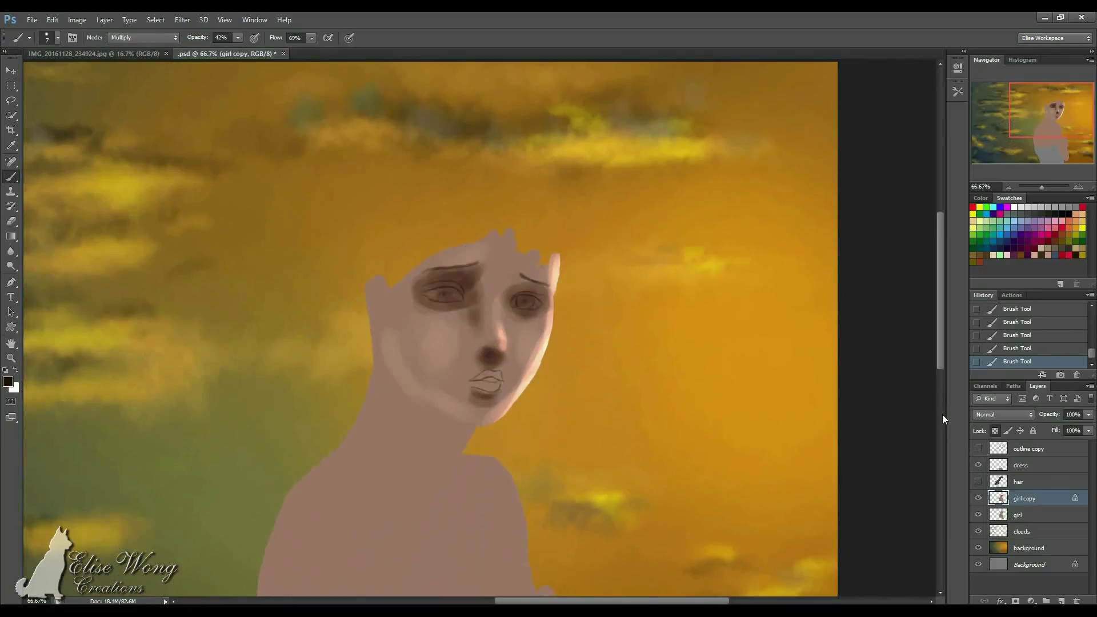
{"action": "key", "text": "ctrl+plus"}
{"action": "key", "text": "ctrl+plus"}
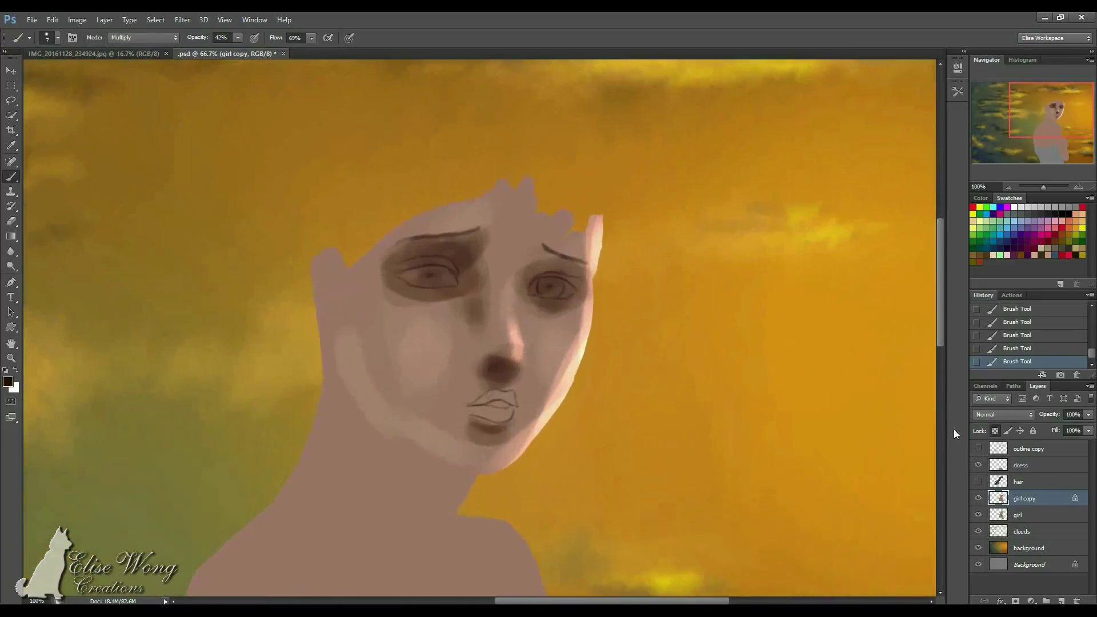
{"action": "left_click", "coordinate": [978, 449]}
Deepen the shading around the nostril and side of the nose with brown and skin tones sampled from the face.
{"action": "mouse_move", "coordinate": [550, 223]}
{"action": "left_mouse_down"}
{"action": "mouse_move", "coordinate": [544, 280]}
{"action": "mouse_move", "coordinate": [544, 268]}
{"action": "mouse_move", "coordinate": [570, 380]}
{"action": "left_mouse_up"}
{"action": "left_click_drag", "start_coordinate": [521, 335], "coordinate": [554, 309]}
{"action": "key", "text": "bracketleft"}
{"action": "left_click", "coordinate": [558, 385], "text": "alt"}
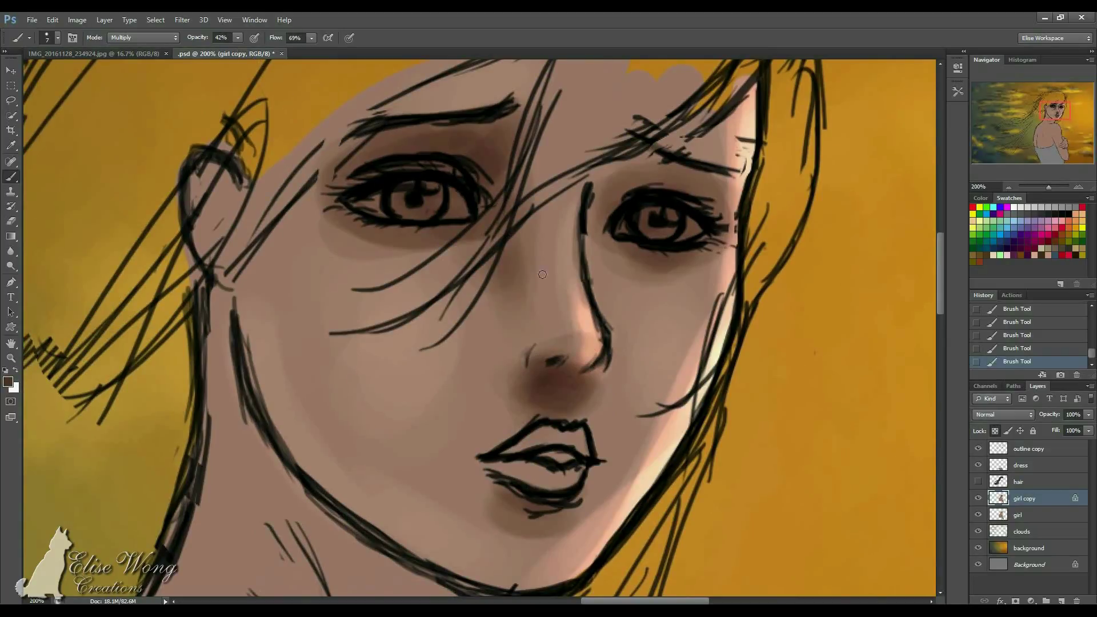
{"action": "left_click", "coordinate": [471, 377], "text": "alt"}
{"action": "key", "text": "bracketright"}
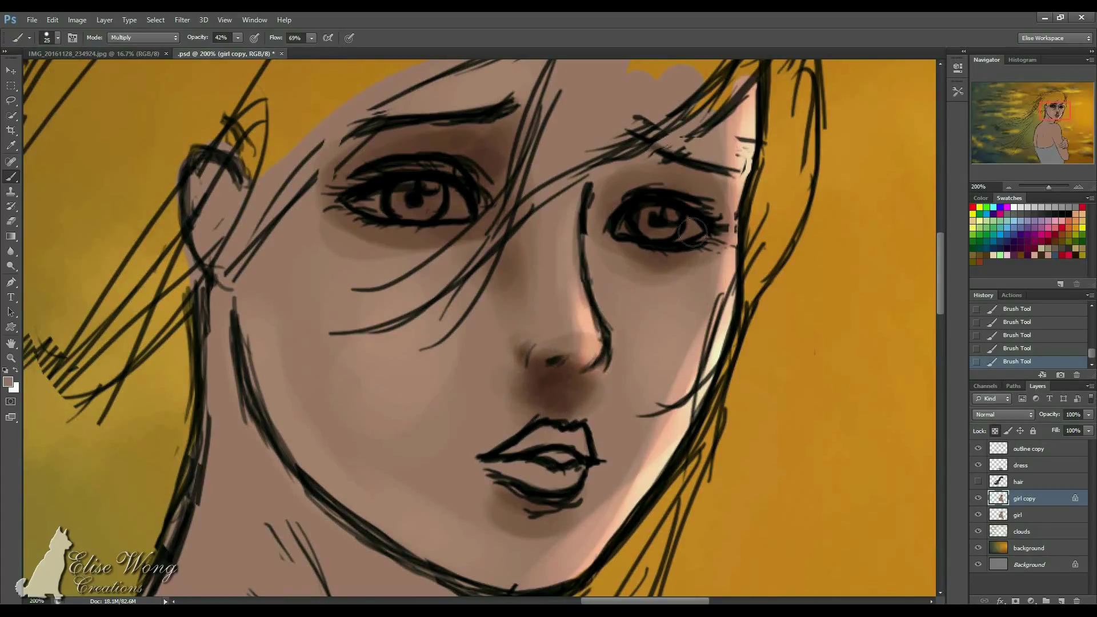
Shade along the neck tendon lines with a small skin-tone Multiply brush of about 10 to 15 px.
{"action": "key", "text": "ctrl+minus"}
{"action": "key", "text": "ctrl+minus"}
{"action": "key", "text": "ctrl+minus"}
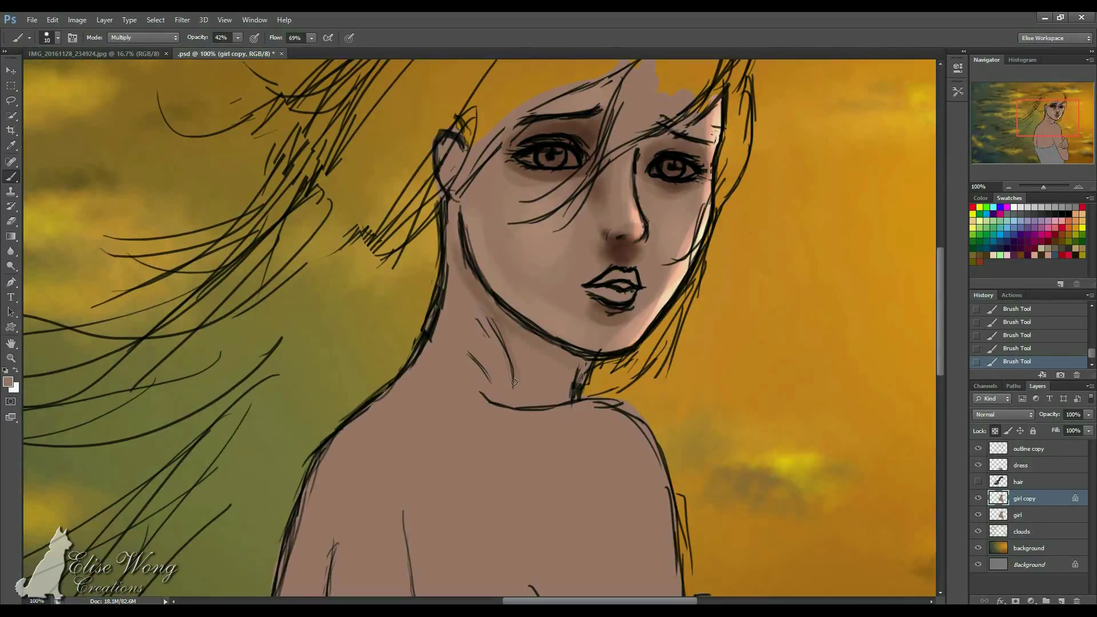
{"action": "left_click", "coordinate": [1001, 338]}
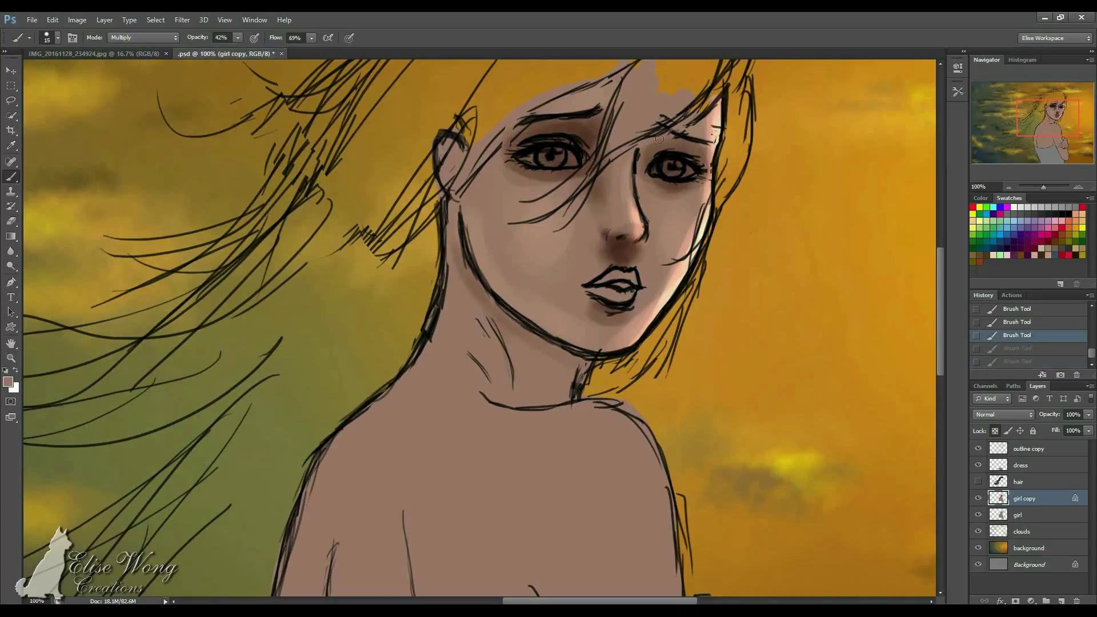
{"action": "key", "text": "ctrl+shift+z"}
{"action": "key", "text": "ctrl+shift+z"}
{"action": "key", "text": "bracketleft"}
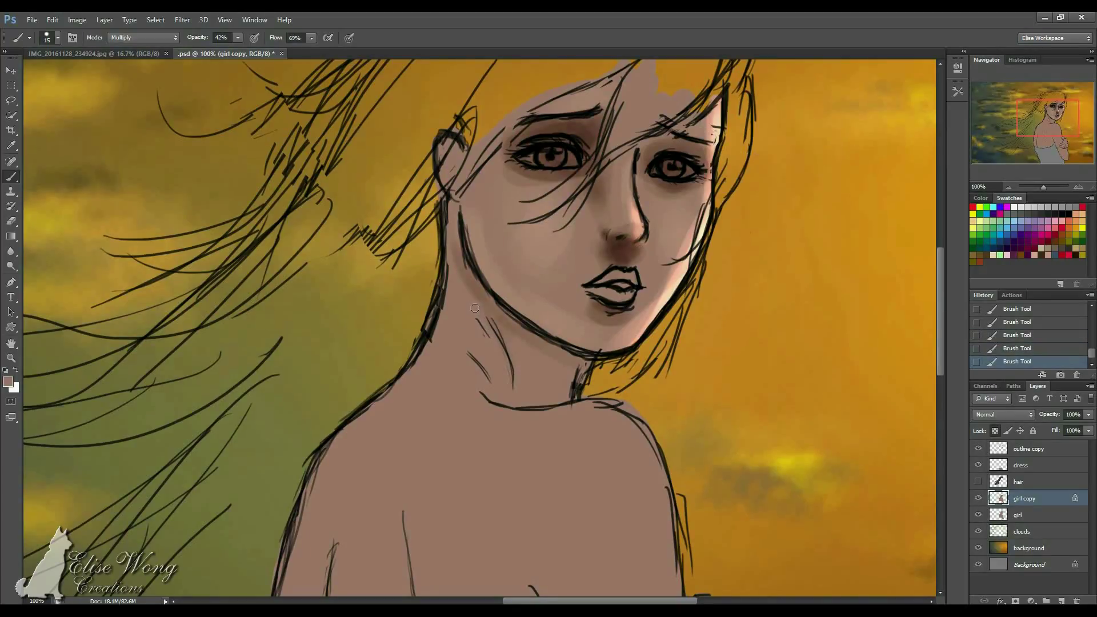
{"action": "left_click_drag", "start_coordinate": [502, 359], "coordinate": [516, 392]}
Broaden the shadows at the base and side of the neck with the Multiply brush enlarged to 35 and 45 px.
{"action": "key", "text": "bracketright"}
{"action": "key", "text": "bracketright"}
{"action": "key", "text": "bracketright"}
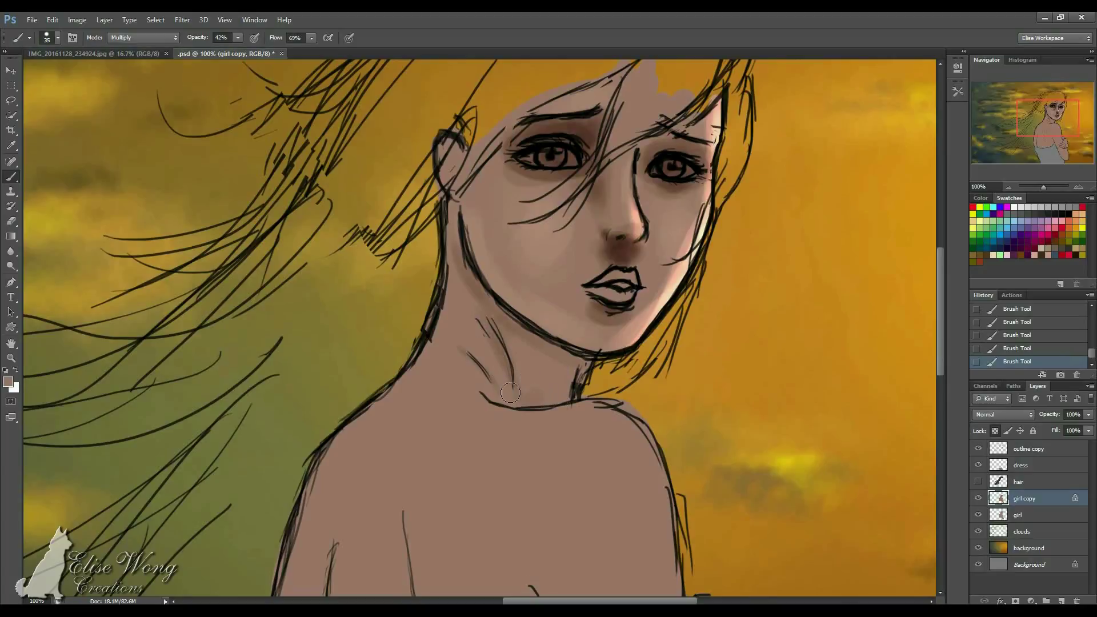
{"action": "mouse_move", "coordinate": [495, 392]}
{"action": "left_mouse_down"}
{"action": "mouse_move", "coordinate": [554, 403]}
{"action": "mouse_move", "coordinate": [505, 393]}
{"action": "mouse_move", "coordinate": [512, 400]}
{"action": "mouse_move", "coordinate": [499, 360]}
{"action": "mouse_move", "coordinate": [509, 392]}
{"action": "mouse_move", "coordinate": [492, 393]}
{"action": "mouse_move", "coordinate": [466, 361]}
{"action": "mouse_move", "coordinate": [495, 392]}
{"action": "mouse_move", "coordinate": [527, 403]}
{"action": "mouse_move", "coordinate": [556, 386]}
{"action": "left_mouse_up"}
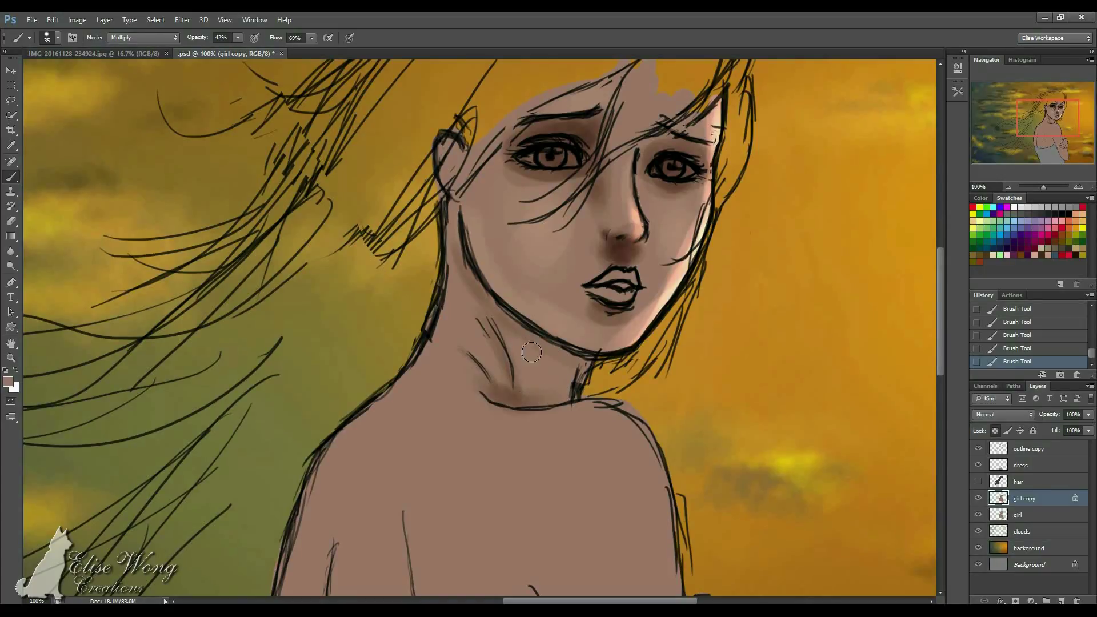
{"action": "key", "text": "bracketright"}
{"action": "key", "text": "bracketright"}
{"action": "mouse_move", "coordinate": [464, 284]}
{"action": "left_mouse_down"}
{"action": "mouse_move", "coordinate": [454, 229]}
{"action": "mouse_move", "coordinate": [440, 345]}
{"action": "mouse_move", "coordinate": [455, 294]}
{"action": "mouse_move", "coordinate": [469, 318]}
{"action": "mouse_move", "coordinate": [459, 290]}
{"action": "mouse_move", "coordinate": [459, 312]}
{"action": "mouse_move", "coordinate": [484, 324]}
{"action": "mouse_move", "coordinate": [473, 305]}
{"action": "mouse_move", "coordinate": [487, 329]}
{"action": "mouse_move", "coordinate": [460, 290]}
{"action": "mouse_move", "coordinate": [455, 350]}
{"action": "mouse_move", "coordinate": [491, 388]}
{"action": "left_mouse_up"}
Shade the inner edge of the folded arm from the armpit to the elbow with a 100 px Multiply brush.
{"action": "left_click_drag", "start_coordinate": [604, 372], "coordinate": [529, 296]}
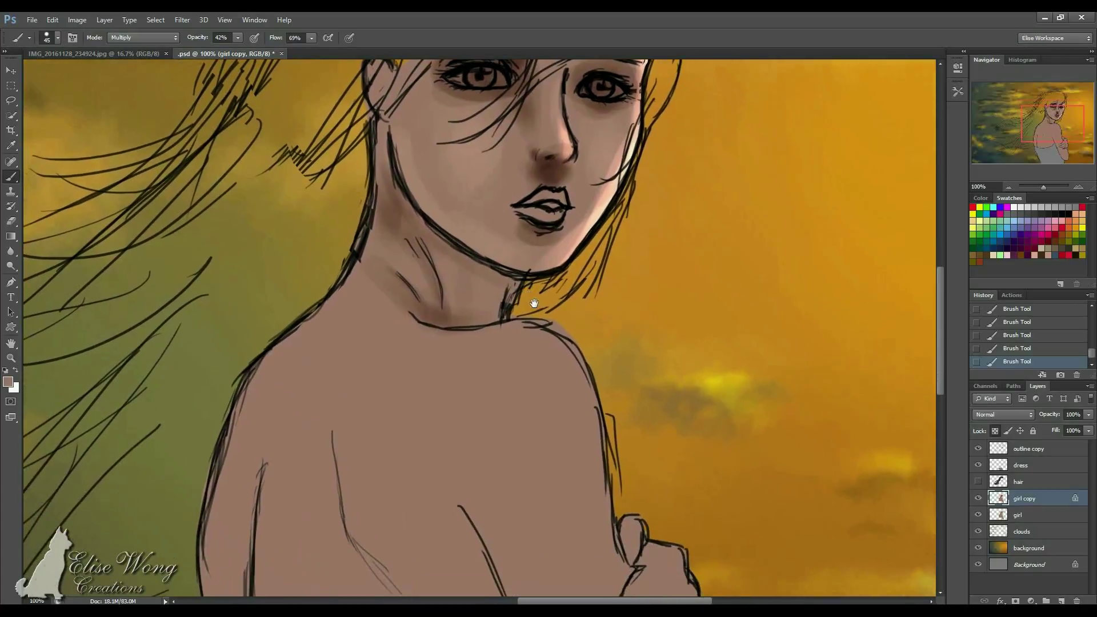
{"action": "left_click_drag", "start_coordinate": [552, 419], "coordinate": [541, 200]}
{"action": "key", "text": "bracketright"}
{"action": "key", "text": "bracketright"}
{"action": "key", "text": "bracketright"}
{"action": "key", "text": "ctrl+minus"}
{"action": "key", "text": "bracketright"}
{"action": "key", "text": "bracketright"}
{"action": "key", "text": "bracketright"}
{"action": "mouse_move", "coordinate": [471, 299]}
{"action": "left_mouse_down"}
{"action": "mouse_move", "coordinate": [539, 502]}
{"action": "mouse_move", "coordinate": [510, 389]}
{"action": "mouse_move", "coordinate": [551, 470]}
{"action": "mouse_move", "coordinate": [537, 456]}
{"action": "mouse_move", "coordinate": [608, 531]}
{"action": "mouse_move", "coordinate": [531, 430]}
{"action": "mouse_move", "coordinate": [507, 338]}
{"action": "mouse_move", "coordinate": [565, 489]}
{"action": "mouse_move", "coordinate": [563, 446]}
{"action": "mouse_move", "coordinate": [620, 535]}
{"action": "mouse_move", "coordinate": [568, 447]}
{"action": "mouse_move", "coordinate": [565, 498]}
{"action": "mouse_move", "coordinate": [579, 520]}
{"action": "left_mouse_up"}
{"action": "left_click_drag", "start_coordinate": [498, 270], "coordinate": [573, 228]}
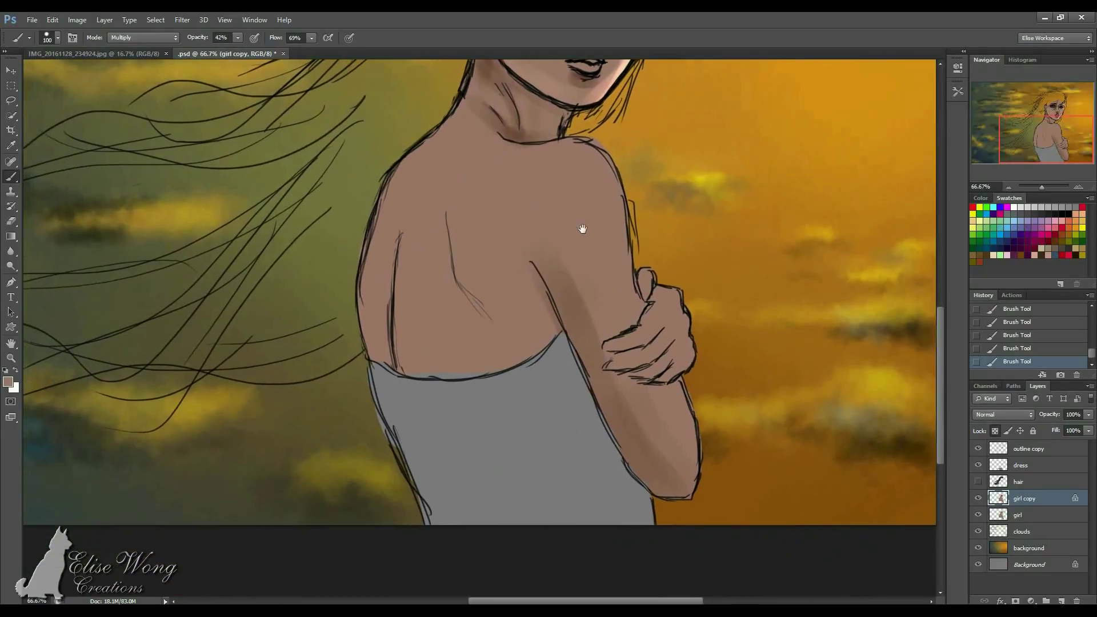
Shade the back above the dress, beside the rear arm crease and along the shoulder blade, reducing the brush to 60 px.
{"action": "mouse_move", "coordinate": [533, 321]}
{"action": "left_mouse_down"}
{"action": "mouse_move", "coordinate": [531, 361]}
{"action": "mouse_move", "coordinate": [532, 339]}
{"action": "mouse_move", "coordinate": [516, 360]}
{"action": "mouse_move", "coordinate": [526, 340]}
{"action": "mouse_move", "coordinate": [368, 396]}
{"action": "mouse_move", "coordinate": [527, 342]}
{"action": "mouse_move", "coordinate": [422, 361]}
{"action": "left_mouse_up"}
{"action": "key", "text": "bracketleft"}
{"action": "key", "text": "bracketleft"}
{"action": "key", "text": "bracketleft"}
{"action": "key", "text": "bracketleft"}
{"action": "mouse_move", "coordinate": [398, 242]}
{"action": "left_mouse_down"}
{"action": "mouse_move", "coordinate": [407, 344]}
{"action": "mouse_move", "coordinate": [398, 271]}
{"action": "mouse_move", "coordinate": [407, 328]}
{"action": "mouse_move", "coordinate": [397, 301]}
{"action": "mouse_move", "coordinate": [375, 348]}
{"action": "left_mouse_up"}
{"action": "key", "text": "bracketleft"}
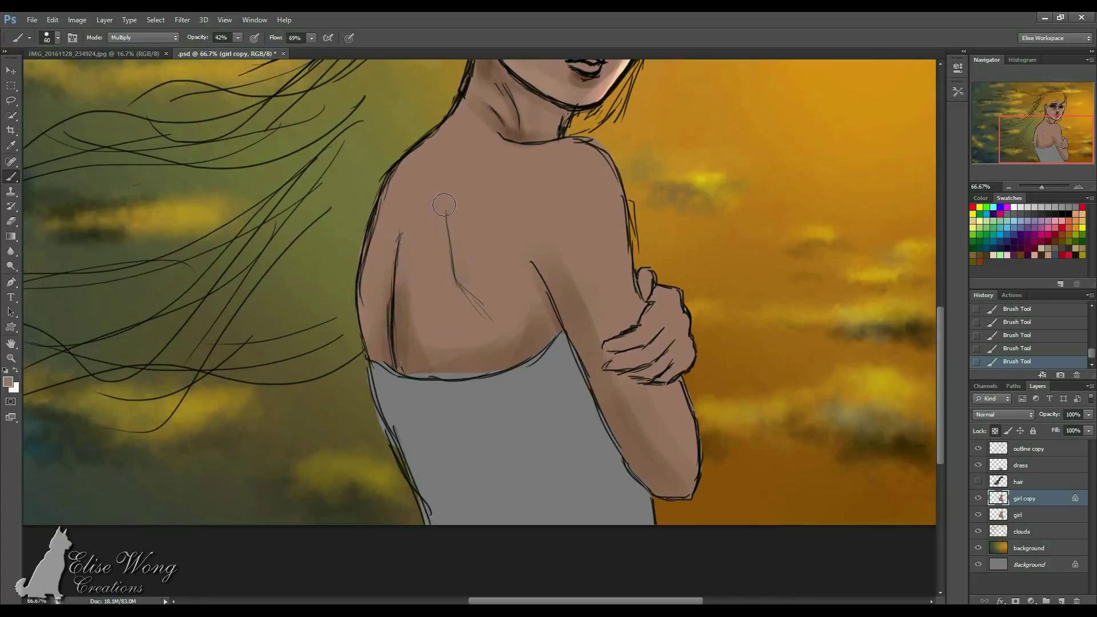
{"action": "left_click_drag", "start_coordinate": [500, 274], "coordinate": [475, 415]}
{"action": "left_click_drag", "start_coordinate": [472, 289], "coordinate": [431, 343]}
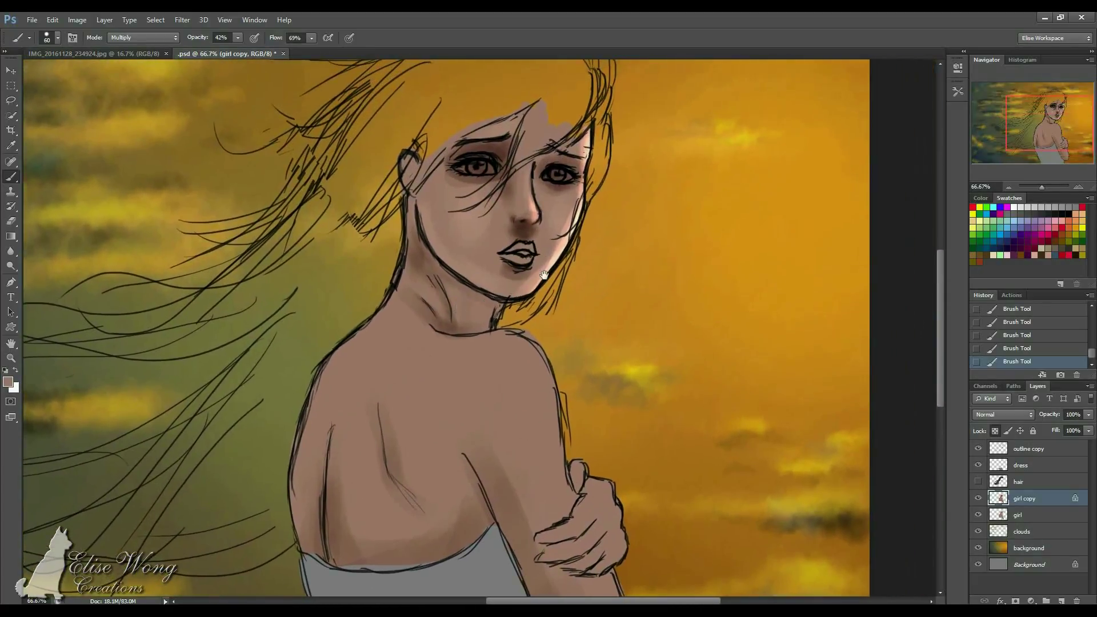
Switch the brush to Normal mode at 25 px and blend the shadow beneath the far eye with its sampled colour.
{"action": "key", "text": "ctrl+plus"}
{"action": "key", "text": "ctrl+plus"}
{"action": "key", "text": "ctrl+plus"}
{"action": "scroll", "coordinate": [455, 262], "scroll_direction": "up", "scroll_amount": 5}
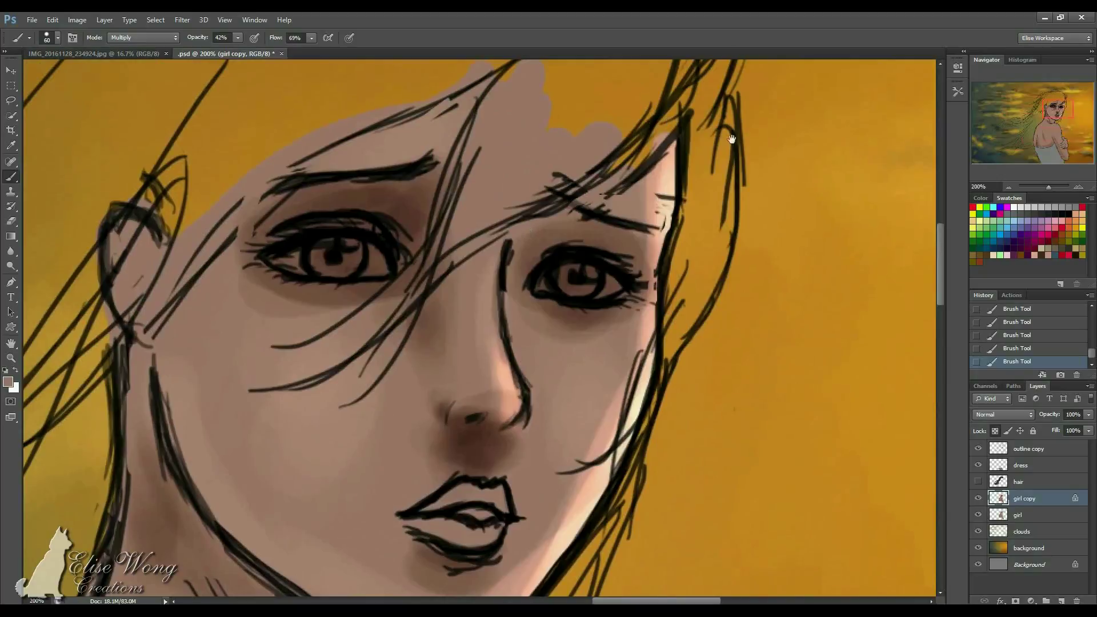
{"action": "left_click", "coordinate": [586, 296], "text": "alt"}
{"action": "key", "text": "shift+alt+n"}
{"action": "key", "text": "bracketleft"}
{"action": "key", "text": "bracketleft"}
{"action": "key", "text": "bracketleft"}
{"action": "key", "text": "bracketleft"}
{"action": "key", "text": "bracketright"}
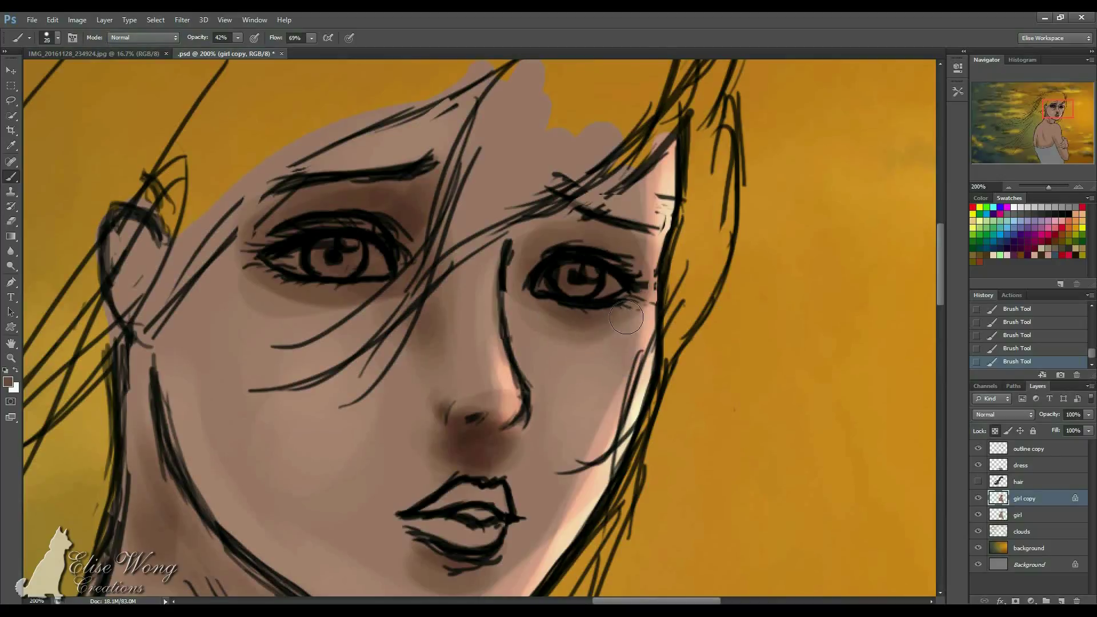
Blend the shadows above and around the far eye using colours sampled from the surrounding skin.
{"action": "left_click", "coordinate": [594, 338], "text": "alt"}
{"action": "left_click", "coordinate": [589, 224], "text": "alt"}
{"action": "left_click", "coordinate": [558, 215], "text": "alt"}
{"action": "left_click", "coordinate": [613, 250], "text": "alt"}
{"action": "left_click", "coordinate": [538, 256], "text": "alt"}
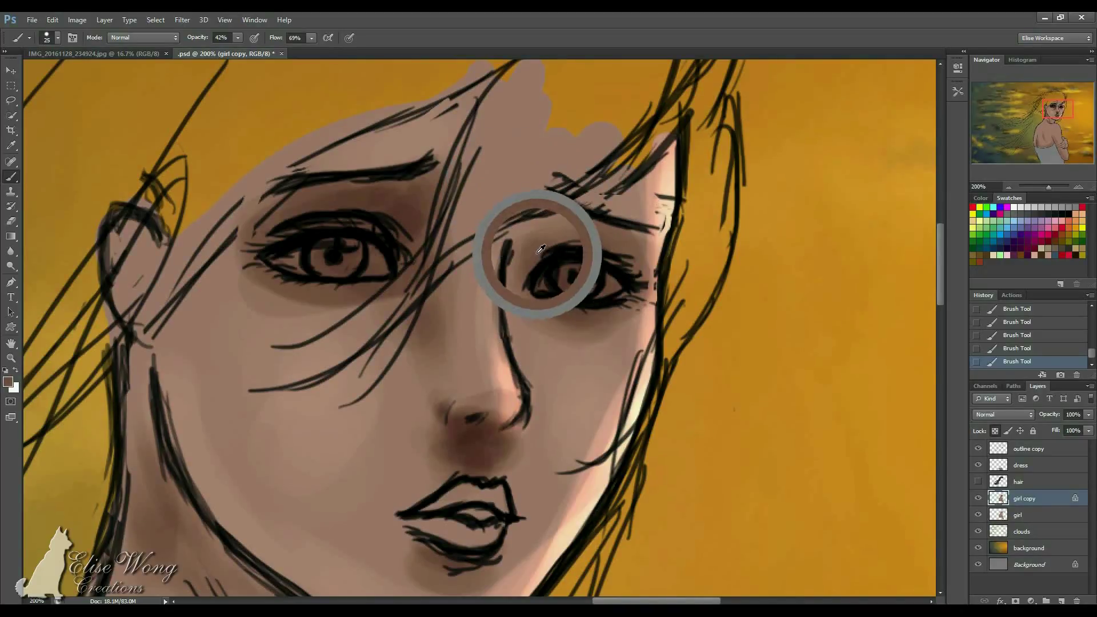
Extend the soft shadow from the inner corner of the far eye down beside the nose.
{"action": "left_click_drag", "start_coordinate": [457, 179], "coordinate": [554, 152]}
{"action": "left_click", "coordinate": [456, 172], "text": "alt"}
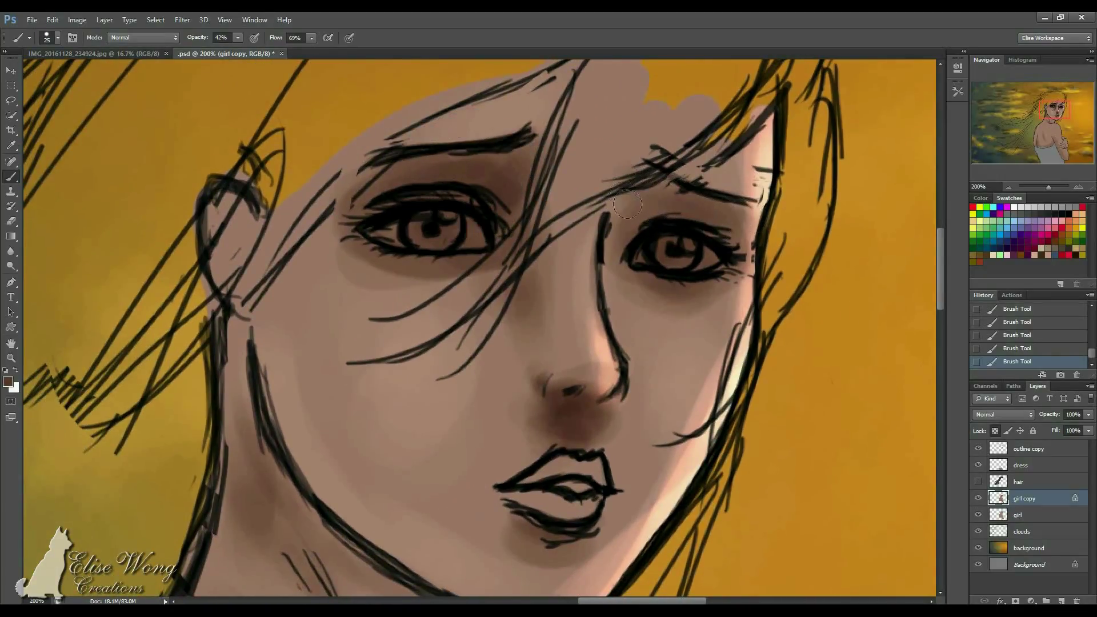
{"action": "scroll", "coordinate": [620, 220], "scroll_direction": "down", "scroll_amount": 2}
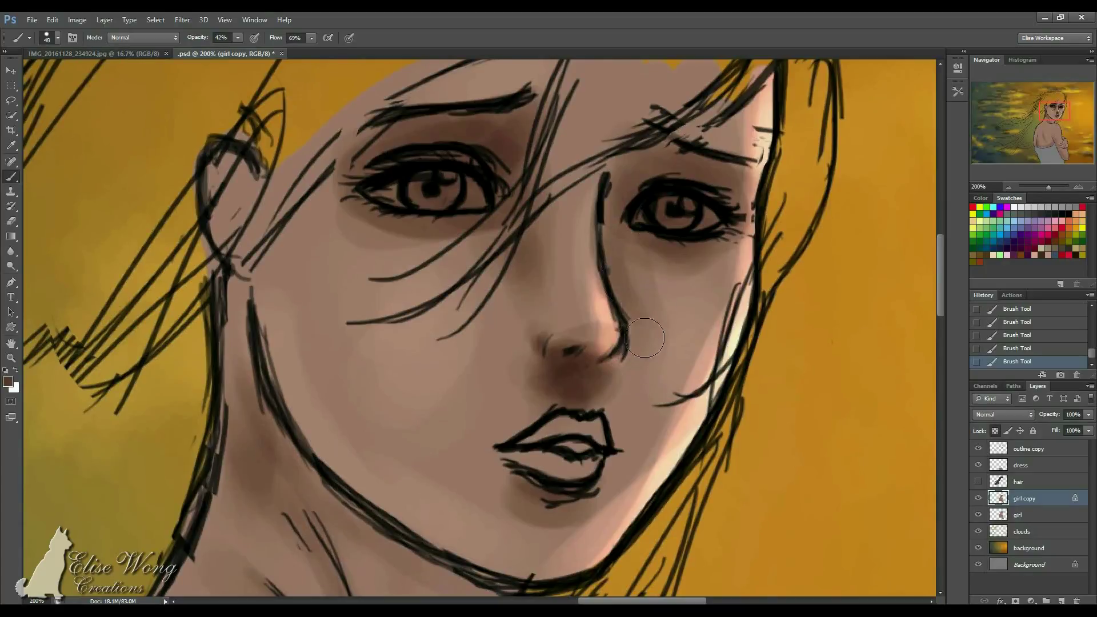
{"action": "key", "text": "bracketleft"}
{"action": "left_click_drag", "start_coordinate": [579, 215], "coordinate": [633, 257]}
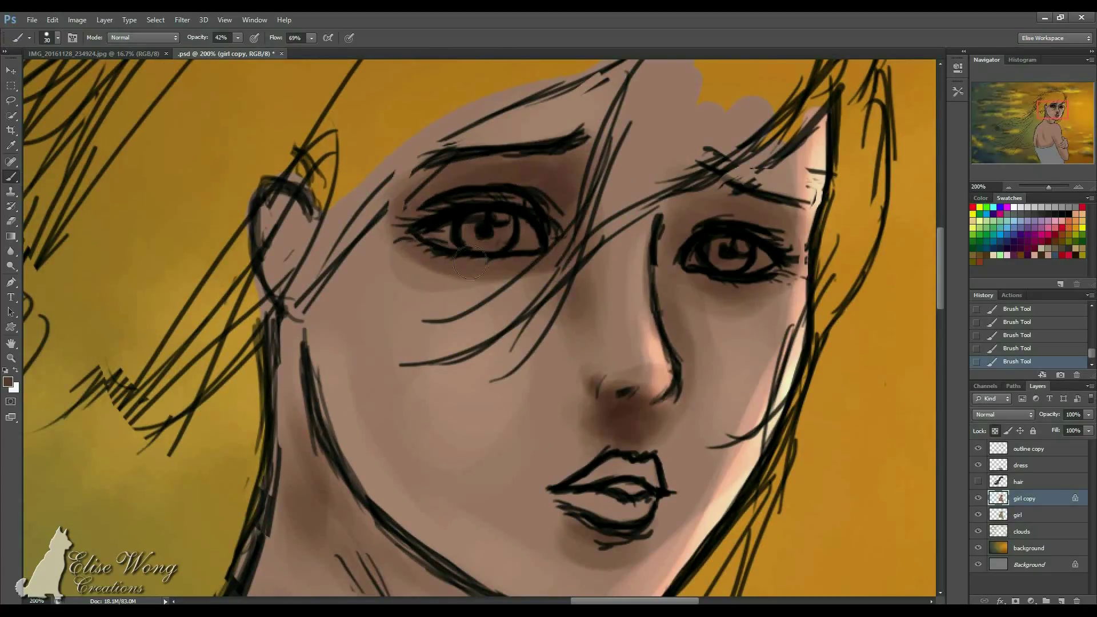
Blend the shadow beneath the near eye and towards the nose bridge with sampled tones at 30 px.
{"action": "left_click", "coordinate": [428, 292], "text": "alt"}
{"action": "left_click_drag", "start_coordinate": [426, 290], "coordinate": [390, 272]}
{"action": "left_click_drag", "start_coordinate": [380, 262], "coordinate": [403, 275]}
{"action": "left_click_drag", "start_coordinate": [587, 203], "coordinate": [523, 221]}
{"action": "left_click", "coordinate": [514, 235], "text": "alt"}
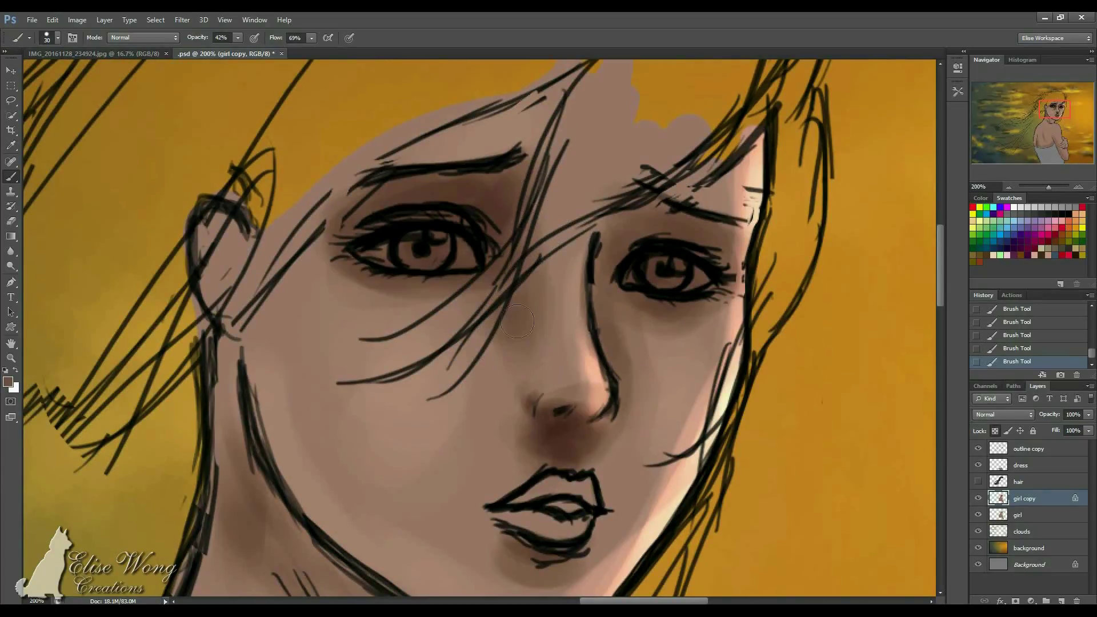
Soften the shadows beside the nose bridge and between the nose and upper lip with sampled tones, varying the brush size.
{"action": "left_click_drag", "start_coordinate": [613, 291], "coordinate": [641, 223]}
{"action": "left_click", "coordinate": [601, 236], "text": "alt"}
{"action": "key", "text": "bracketright"}
{"action": "key", "text": "bracketright"}
{"action": "key", "text": "bracketright"}
{"action": "left_click", "coordinate": [624, 363], "text": "alt"}
{"action": "key", "text": "bracketright"}
{"action": "mouse_move", "coordinate": [599, 359]}
{"action": "left_mouse_down"}
{"action": "mouse_move", "coordinate": [598, 372]}
{"action": "mouse_move", "coordinate": [689, 363]}
{"action": "mouse_move", "coordinate": [624, 372]}
{"action": "left_mouse_up"}
{"action": "left_click", "coordinate": [683, 353], "text": "alt"}
{"action": "key", "text": "bracketleft"}
{"action": "key", "text": "bracketleft"}
{"action": "key", "text": "bracketleft"}
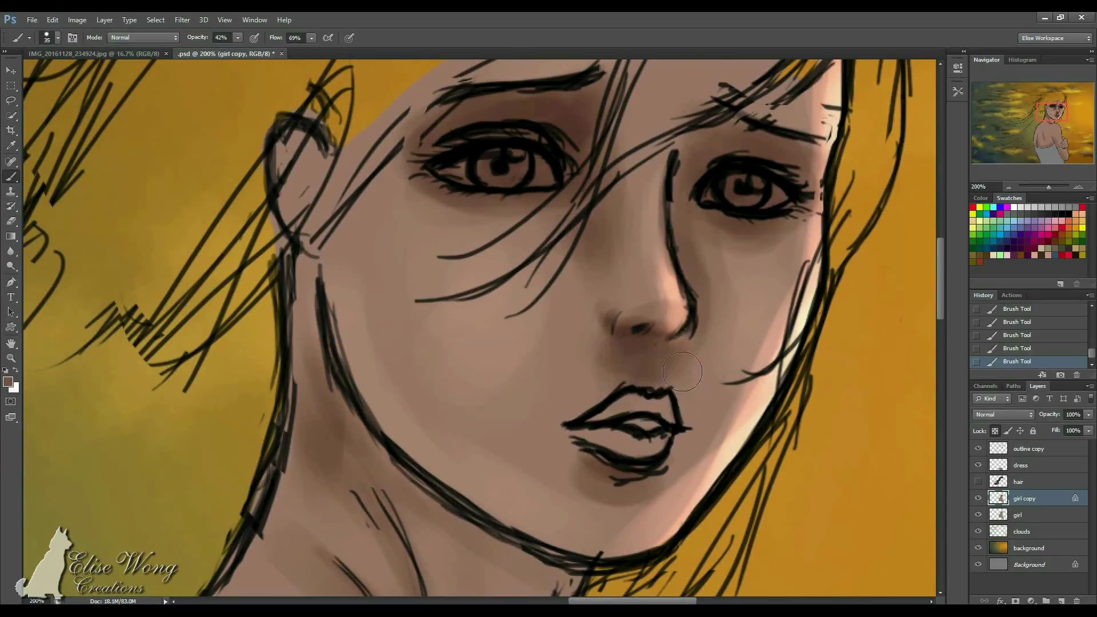
Blend the shading on the far cheek beside the nose with sampled skin tones, varying the brush size.
{"action": "key", "text": "bracketleft"}
{"action": "left_click", "coordinate": [733, 273], "text": "alt"}
{"action": "key", "text": "bracketright"}
{"action": "key", "text": "bracketright"}
{"action": "key", "text": "bracketright"}
{"action": "key", "text": "bracketright"}
{"action": "left_click", "coordinate": [704, 263], "text": "alt"}
{"action": "key", "text": "bracketleft"}
{"action": "key", "text": "bracketleft"}
{"action": "key", "text": "bracketleft"}
{"action": "key", "text": "bracketleft"}
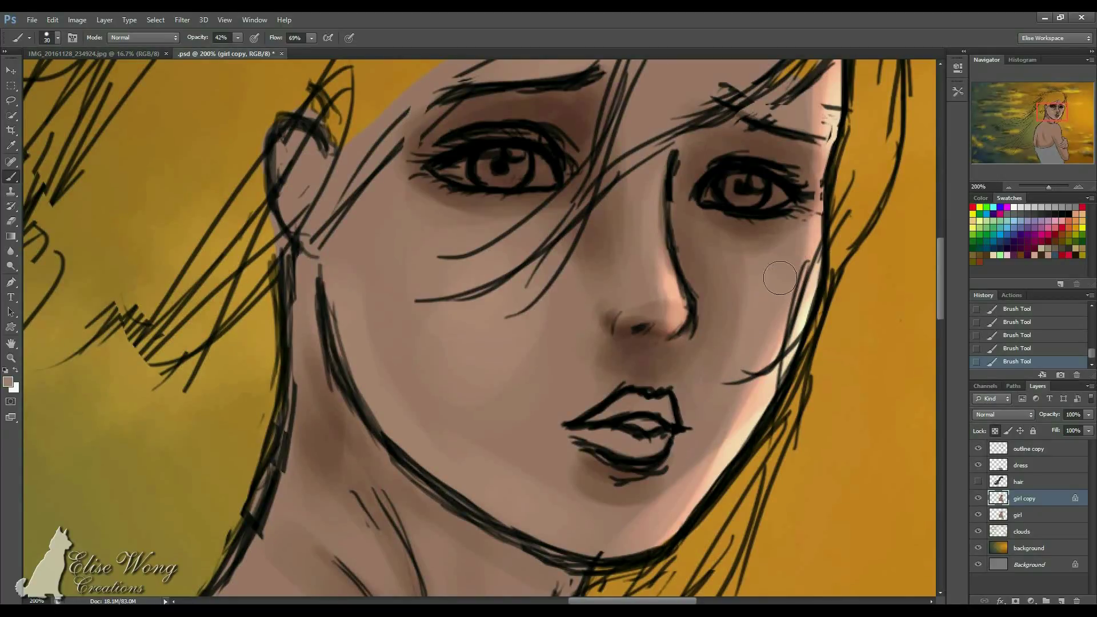
Smooth the shadow directly beneath the far eye with a sampled shadow colour at 25 px.
{"action": "left_click_drag", "start_coordinate": [777, 217], "coordinate": [687, 278]}
{"action": "key", "text": "bracketright"}
{"action": "left_click", "coordinate": [687, 277], "text": "alt"}
{"action": "key", "text": "bracketleft"}
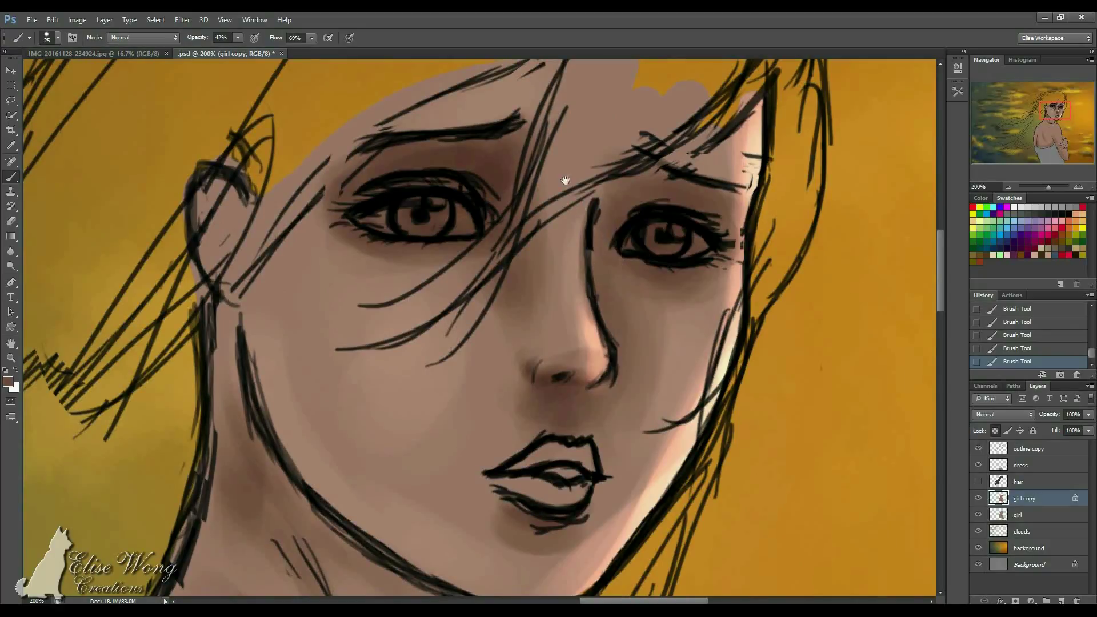
Refine the nostril and underside of the nose with sampled shadow tones and a brush of about 9 px.
{"action": "left_click_drag", "start_coordinate": [565, 180], "coordinate": [611, 84]}
{"action": "left_click", "coordinate": [609, 293], "text": "alt"}
{"action": "left_click", "coordinate": [622, 302], "text": "alt"}
{"action": "key", "text": "bracketleft"}
{"action": "key", "text": "bracketleft"}
{"action": "key", "text": "bracketleft"}
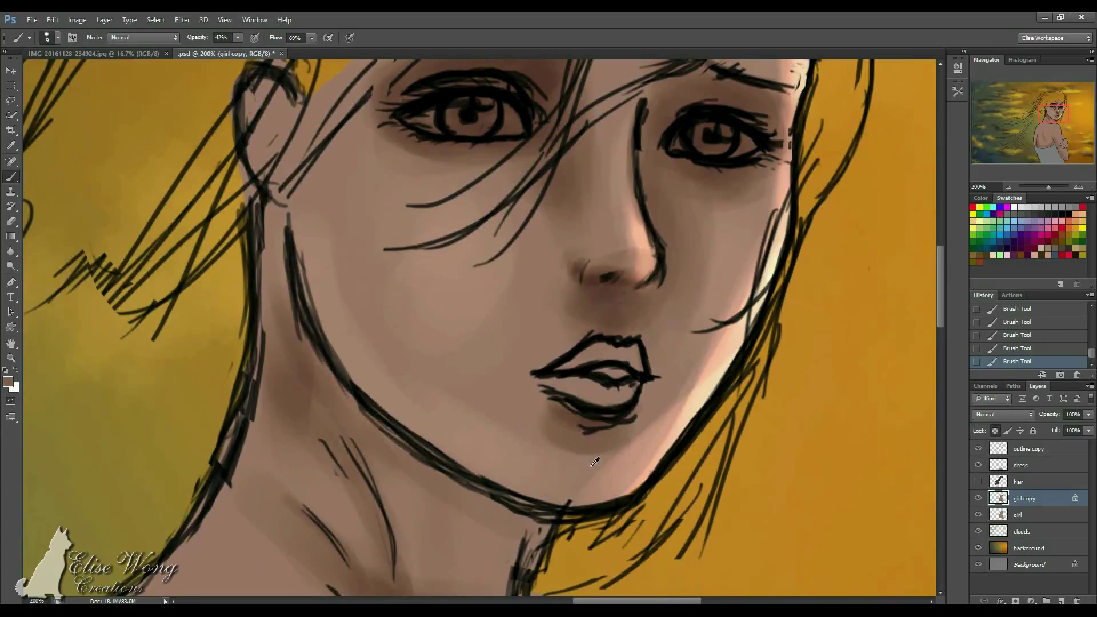
Blend the chin shadow below the lower lip and smooth the near cheek with a lighter sampled skin tone.
{"action": "left_click", "coordinate": [628, 445], "text": "alt"}
{"action": "left_click", "coordinate": [483, 277], "text": "alt"}
{"action": "key", "text": "bracketright"}
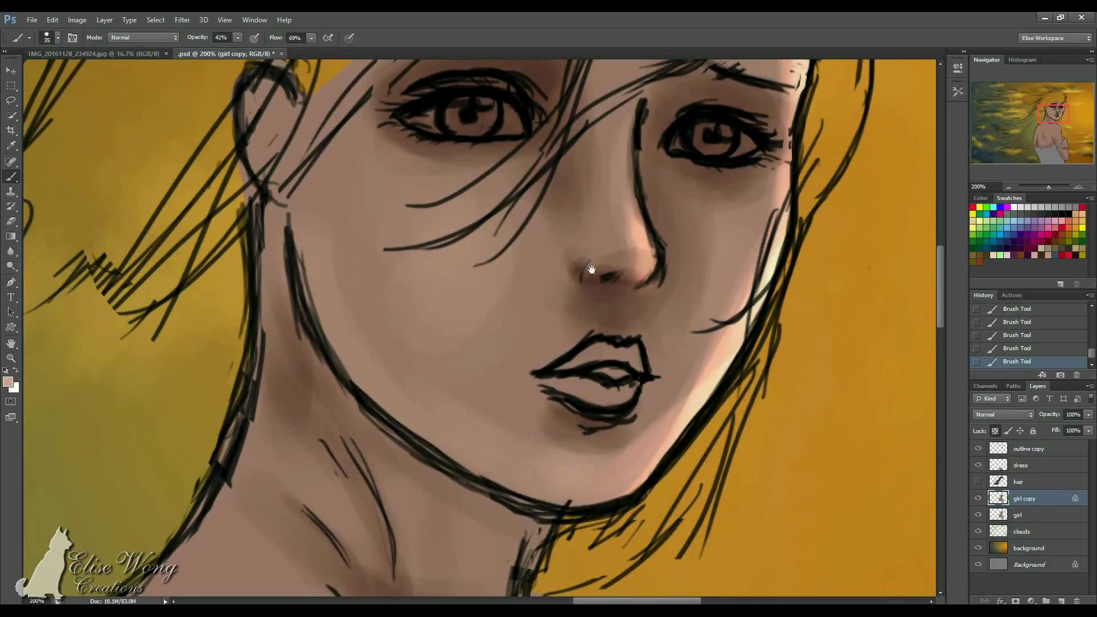
Lighten and blend the nose bridge with the light skin tone, adjusting the brush between 8 and 30 px.
{"action": "left_click_drag", "start_coordinate": [592, 269], "coordinate": [634, 376]}
{"action": "key", "text": "bracketleft"}
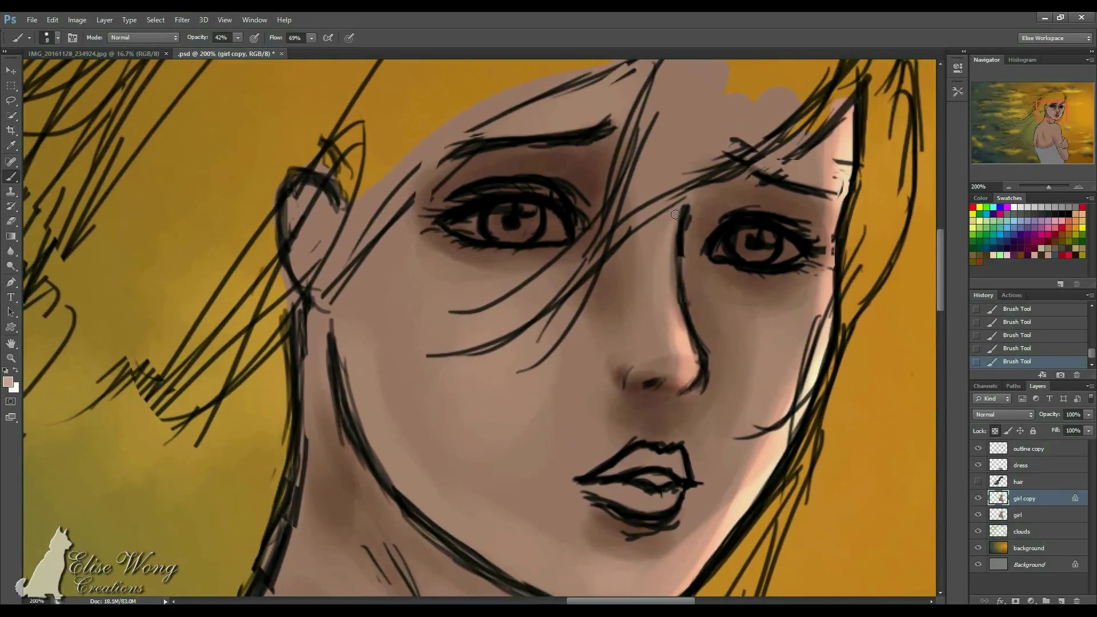
{"action": "key", "text": "bracketright"}
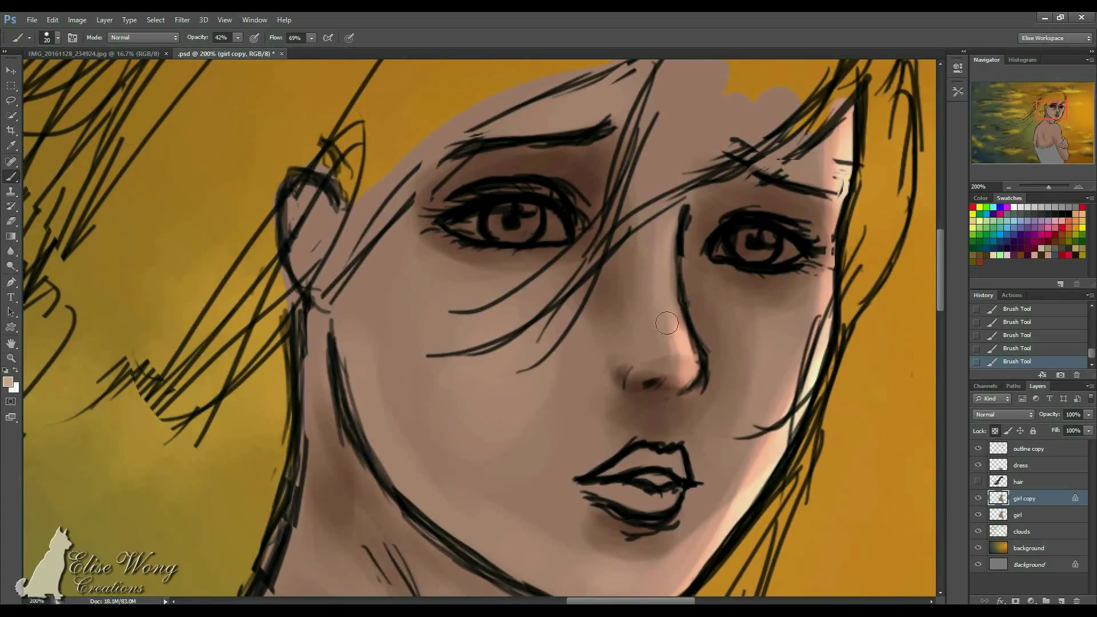
{"action": "key", "text": "bracketleft"}
{"action": "key", "text": "bracketright"}
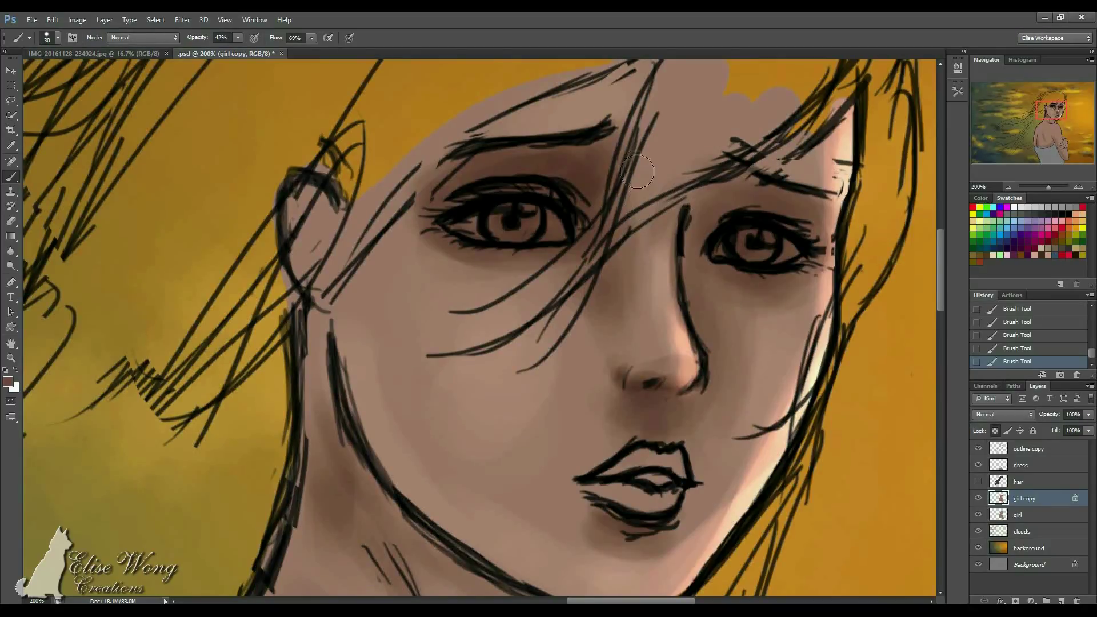
Shade the skin between the brows with the dark skin tone and a brush of 25 to 30 px.
{"action": "left_click_drag", "start_coordinate": [666, 159], "coordinate": [651, 222]}
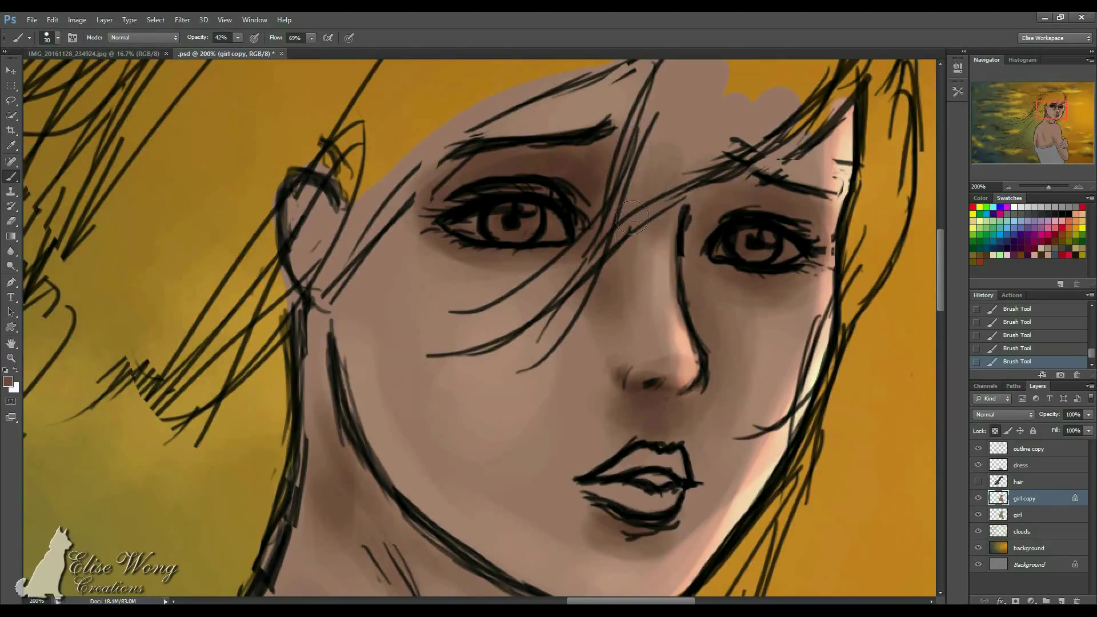
{"action": "key", "text": "bracketleft"}
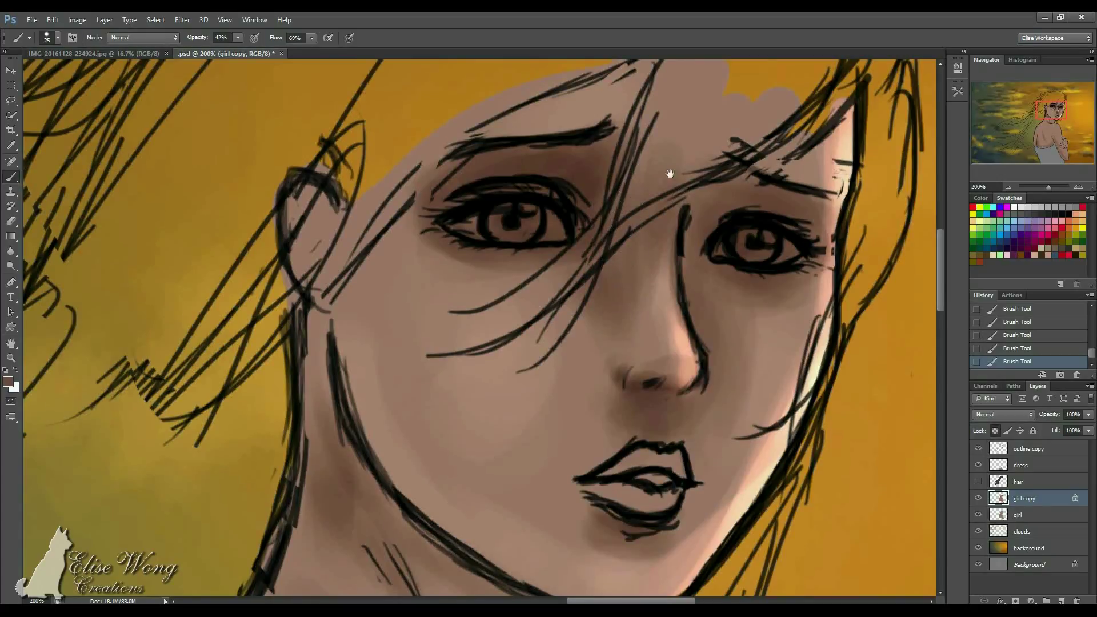
{"action": "left_click_drag", "start_coordinate": [669, 173], "coordinate": [725, 54]}
Refine the nostril wing and nose tip with sampled skin tones and a brush of 10 px or smaller.
{"action": "key", "text": "bracketleft"}
{"action": "key", "text": "bracketleft"}
{"action": "key", "text": "bracketleft"}
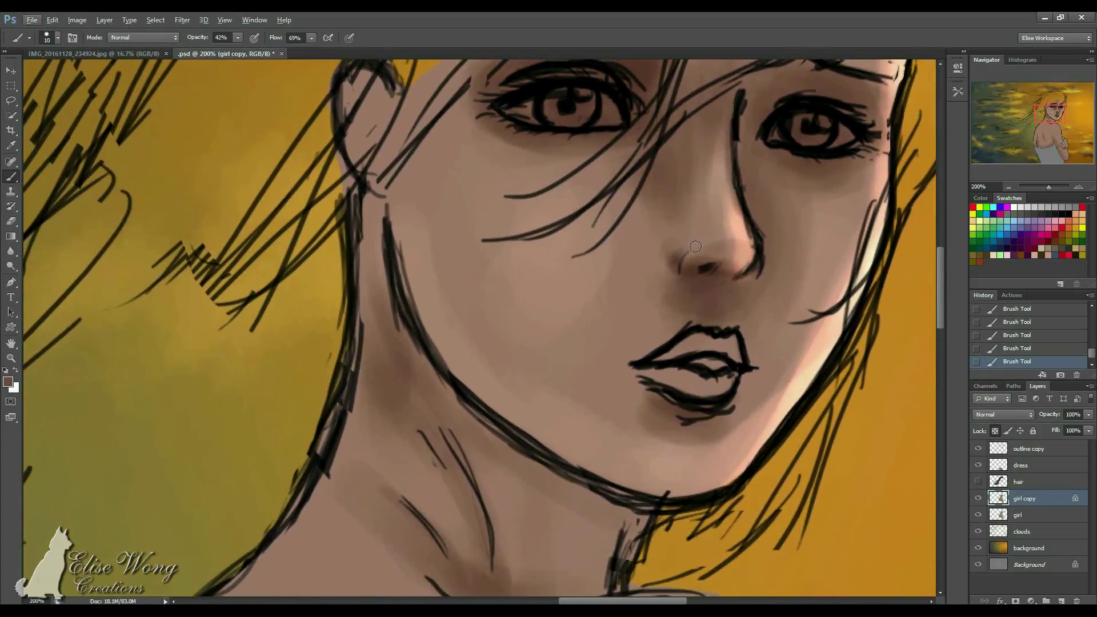
{"action": "left_click_drag", "start_coordinate": [684, 246], "coordinate": [673, 254]}
{"action": "key", "text": "bracketleft"}
{"action": "left_click", "coordinate": [724, 243], "text": "alt"}
{"action": "left_click", "coordinate": [729, 244], "text": "alt"}
{"action": "left_click", "coordinate": [730, 252], "text": "alt"}
{"action": "left_click_drag", "start_coordinate": [731, 235], "coordinate": [733, 237]}
{"action": "left_click", "coordinate": [740, 253], "text": "alt"}
Blend the near cheek below the eye with sampled skin tones, enlarging the brush gradually.
{"action": "left_click_drag", "start_coordinate": [706, 177], "coordinate": [631, 197]}
{"action": "left_click_drag", "start_coordinate": [676, 235], "coordinate": [650, 210]}
{"action": "left_click", "coordinate": [562, 256], "text": "alt"}
{"action": "key", "text": "bracketright"}
{"action": "key", "text": "bracketright"}
{"action": "mouse_move", "coordinate": [538, 269]}
{"action": "left_mouse_down"}
{"action": "mouse_move", "coordinate": [535, 329]}
{"action": "mouse_move", "coordinate": [547, 342]}
{"action": "mouse_move", "coordinate": [526, 269]}
{"action": "left_mouse_up"}
{"action": "mouse_move", "coordinate": [500, 219]}
{"action": "left_mouse_down"}
{"action": "mouse_move", "coordinate": [750, 152]}
{"action": "mouse_move", "coordinate": [641, 213]}
{"action": "left_mouse_up"}
{"action": "key", "text": "bracketright"}
{"action": "left_click", "coordinate": [544, 234], "text": "alt"}
{"action": "left_click_drag", "start_coordinate": [531, 226], "coordinate": [534, 216]}
Lighten the near cheek with a light skin swatch at 70 px and blend it with sampled tones at 50 px.
{"action": "key", "text": "alt"}
{"action": "left_click", "coordinate": [1034, 250]}
{"action": "key", "text": "bracketright"}
{"action": "key", "text": "bracketright"}
{"action": "key", "text": "bracketright"}
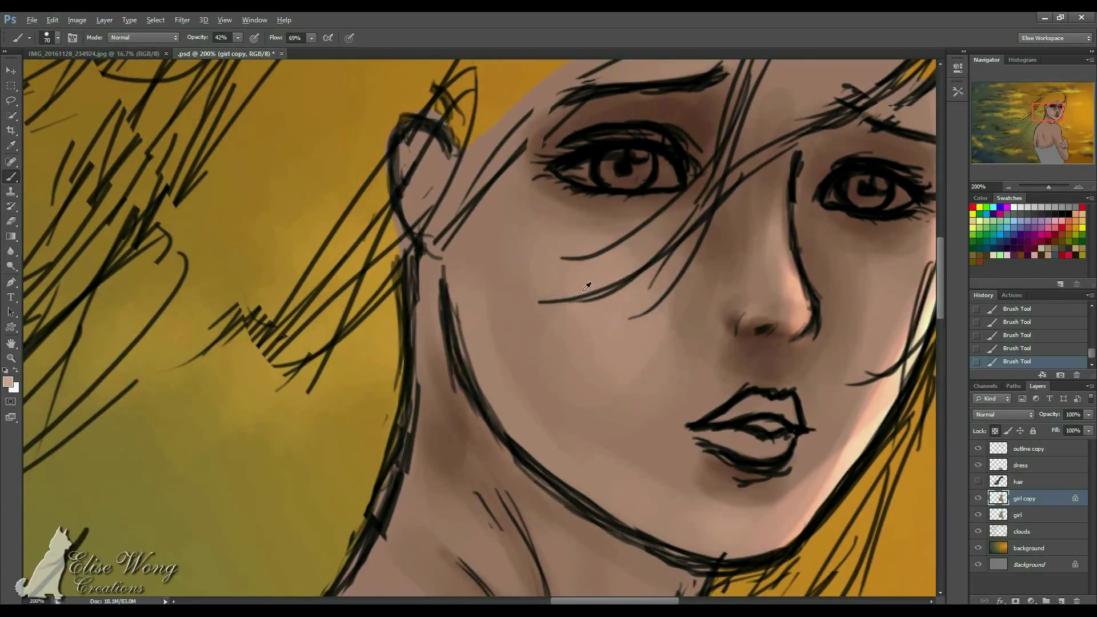
{"action": "left_click", "coordinate": [686, 293], "text": "alt"}
{"action": "key", "text": "bracketleft"}
{"action": "key", "text": "bracketleft"}
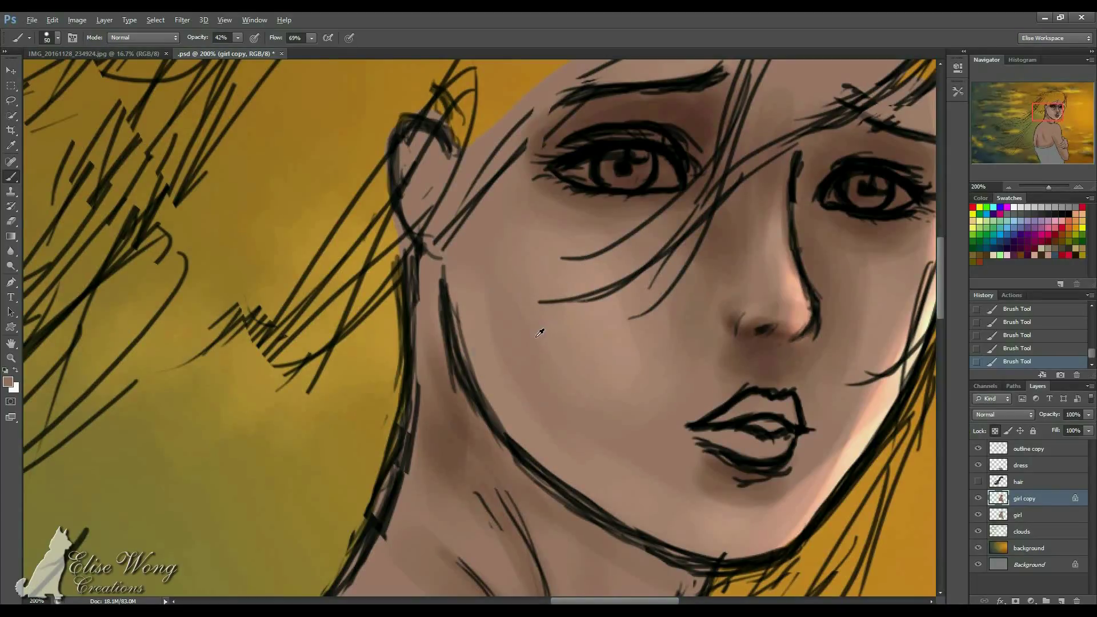
{"action": "left_click", "coordinate": [610, 290], "text": "alt"}
Try a pink blush on the near cheek with a 70 px brush and undo its strokes.
{"action": "key", "text": "ctrl+minus"}
{"action": "key", "text": "ctrl+minus"}
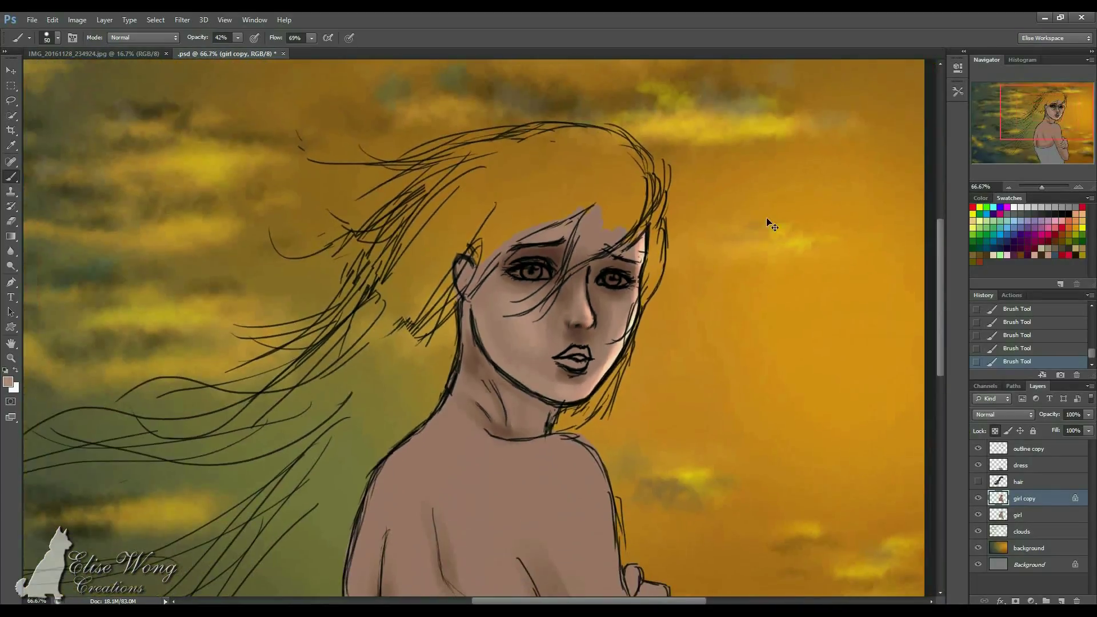
{"action": "key", "text": "ctrl+plus"}
{"action": "key", "text": "ctrl+plus"}
{"action": "key", "text": "ctrl+minus"}
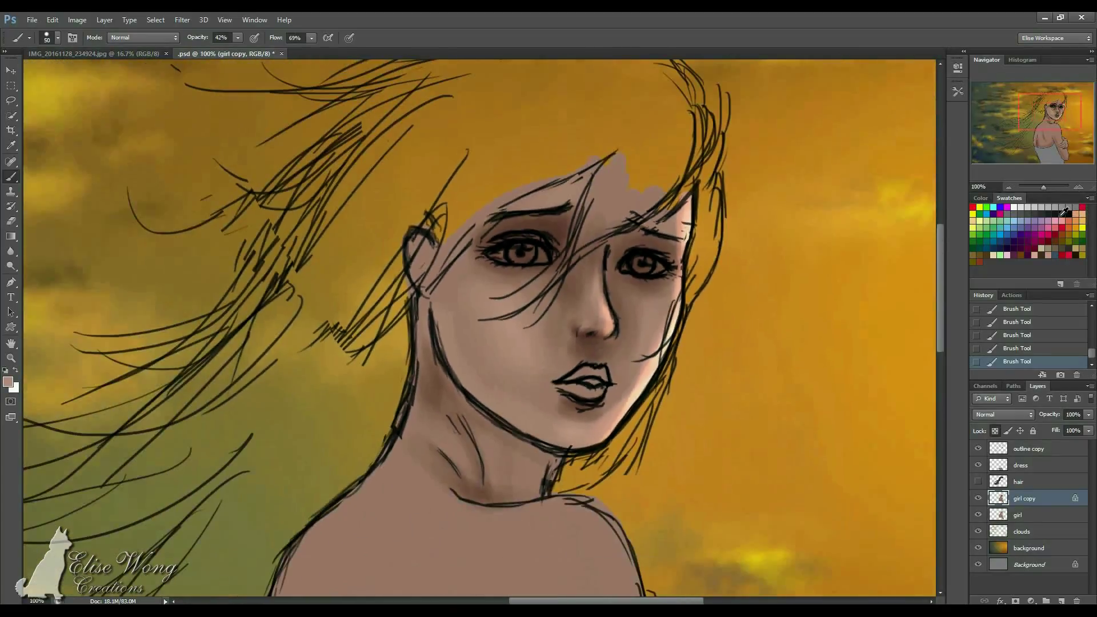
{"action": "key", "text": "ctrl+plus"}
{"action": "key", "text": "bracketright"}
{"action": "key", "text": "bracketright"}
{"action": "key", "text": "ctrl+alt+z"}
{"action": "key", "text": "ctrl+alt+z"}
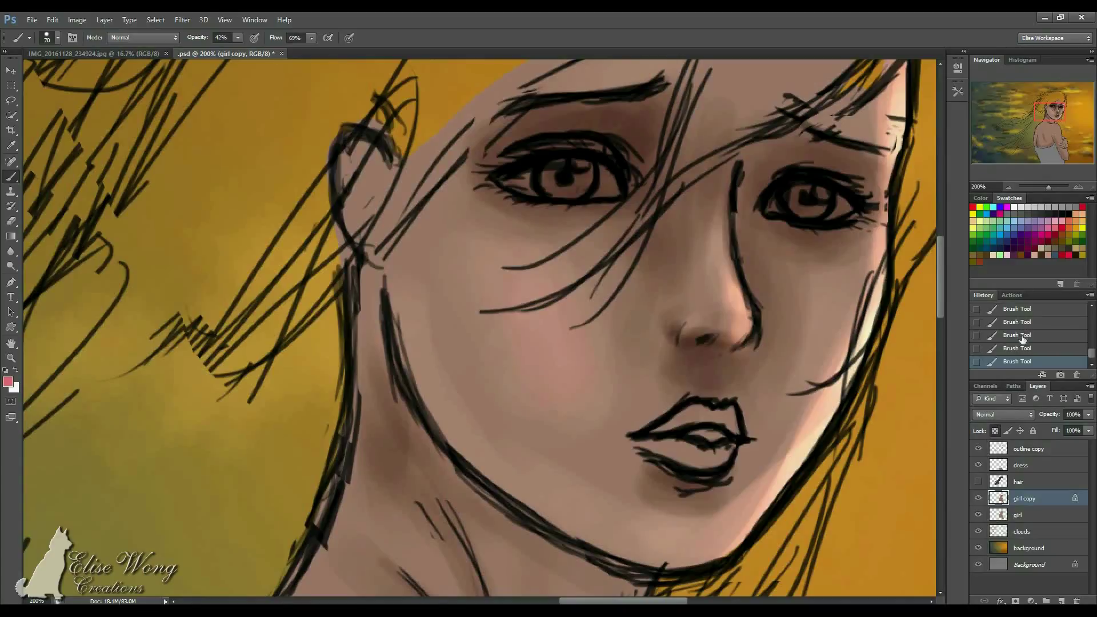
Paint a blush across the near cheek with pink swatch colours, using a brush of up to 80 px.
{"action": "left_click", "coordinate": [1063, 221]}
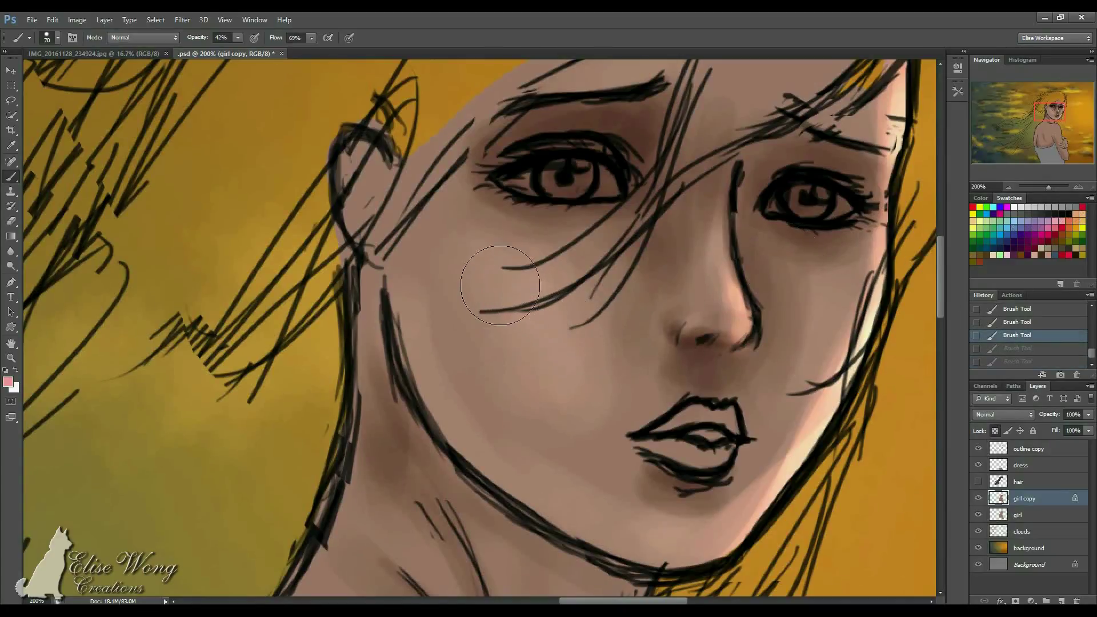
{"action": "left_click_drag", "start_coordinate": [503, 287], "coordinate": [552, 374]}
{"action": "left_click", "coordinate": [1062, 218]}
{"action": "key", "text": "bracketleft"}
{"action": "key", "text": "bracketright"}
{"action": "key", "text": "bracketright"}
{"action": "mouse_move", "coordinate": [501, 271]}
{"action": "left_mouse_down"}
{"action": "mouse_move", "coordinate": [563, 343]}
{"action": "mouse_move", "coordinate": [508, 277]}
{"action": "mouse_move", "coordinate": [559, 341]}
{"action": "mouse_move", "coordinate": [544, 341]}
{"action": "mouse_move", "coordinate": [531, 287]}
{"action": "mouse_move", "coordinate": [574, 348]}
{"action": "left_mouse_up"}
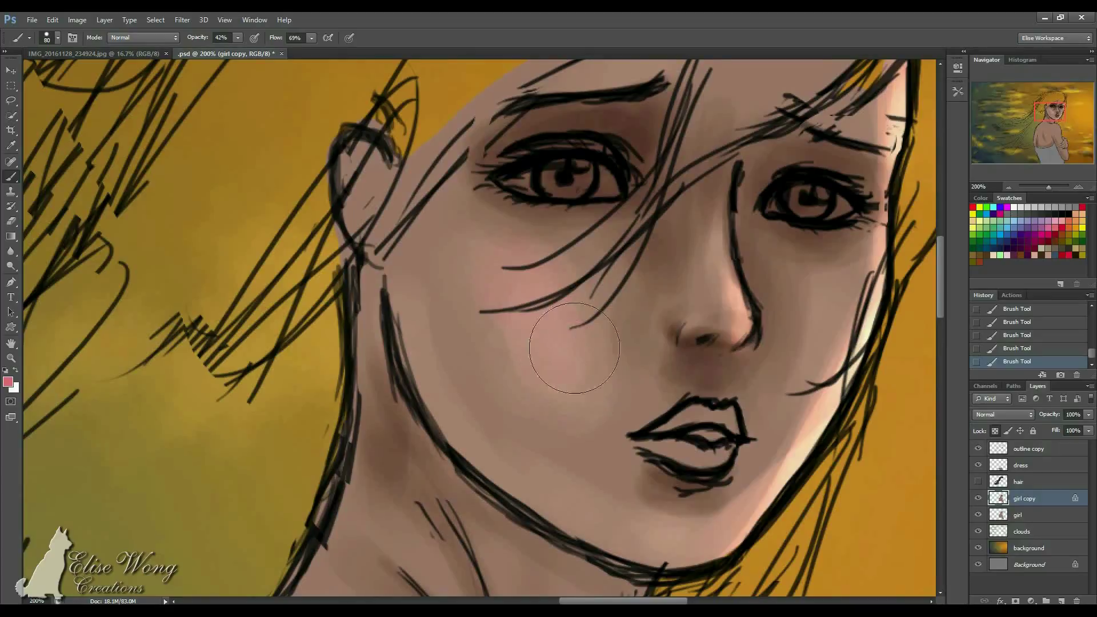
Add a matching pink blush to the far cheek with a brush of about 45 px.
{"action": "key", "text": "bracketleft"}
{"action": "key", "text": "bracketleft"}
{"action": "key", "text": "bracketleft"}
{"action": "key", "text": "bracketleft"}
{"action": "left_click_drag", "start_coordinate": [836, 302], "coordinate": [813, 369]}
{"action": "left_click", "coordinate": [823, 318], "text": "alt"}
Build up and soften the near cheek's blush with sampled pink tones at 60 px.
{"action": "left_click", "coordinate": [519, 278], "text": "alt"}
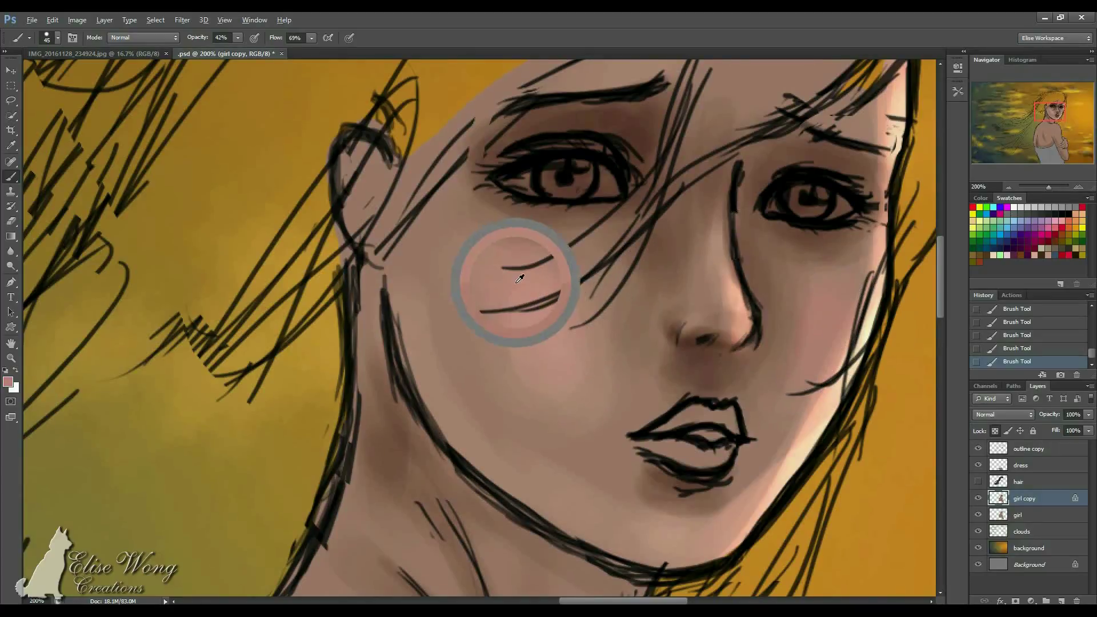
{"action": "key", "text": "bracketright"}
{"action": "key", "text": "bracketright"}
{"action": "mouse_move", "coordinate": [567, 379]}
{"action": "left_mouse_down"}
{"action": "mouse_move", "coordinate": [505, 338]}
{"action": "mouse_move", "coordinate": [457, 256]}
{"action": "mouse_move", "coordinate": [490, 242]}
{"action": "mouse_move", "coordinate": [460, 240]}
{"action": "mouse_move", "coordinate": [509, 344]}
{"action": "mouse_move", "coordinate": [537, 382]}
{"action": "mouse_move", "coordinate": [552, 378]}
{"action": "mouse_move", "coordinate": [533, 385]}
{"action": "mouse_move", "coordinate": [529, 372]}
{"action": "mouse_move", "coordinate": [566, 397]}
{"action": "left_mouse_up"}
{"action": "left_click", "coordinate": [499, 293], "text": "alt"}
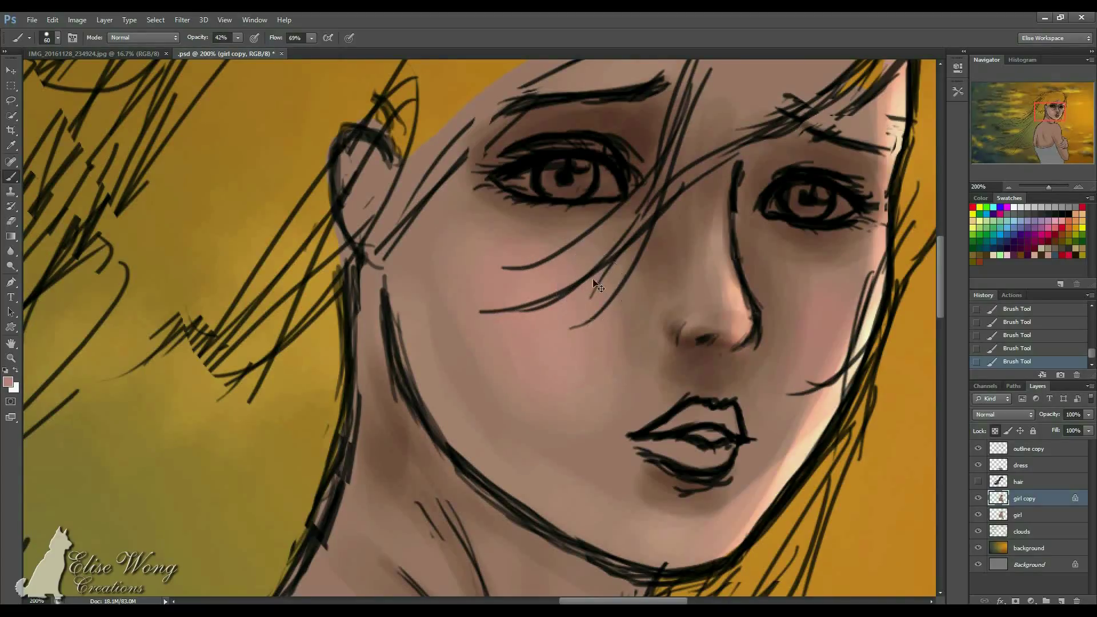
{"action": "key", "text": "ctrl+minus"}
{"action": "key", "text": "ctrl+minus"}
{"action": "key", "text": "ctrl+plus"}
{"action": "key", "text": "ctrl+plus"}
{"action": "left_click", "coordinate": [529, 282], "text": "alt"}
{"action": "mouse_move", "coordinate": [492, 294]}
{"action": "left_mouse_down"}
{"action": "mouse_move", "coordinate": [473, 256]}
{"action": "mouse_move", "coordinate": [517, 358]}
{"action": "mouse_move", "coordinate": [458, 274]}
{"action": "mouse_move", "coordinate": [447, 274]}
{"action": "mouse_move", "coordinate": [444, 249]}
{"action": "left_mouse_up"}
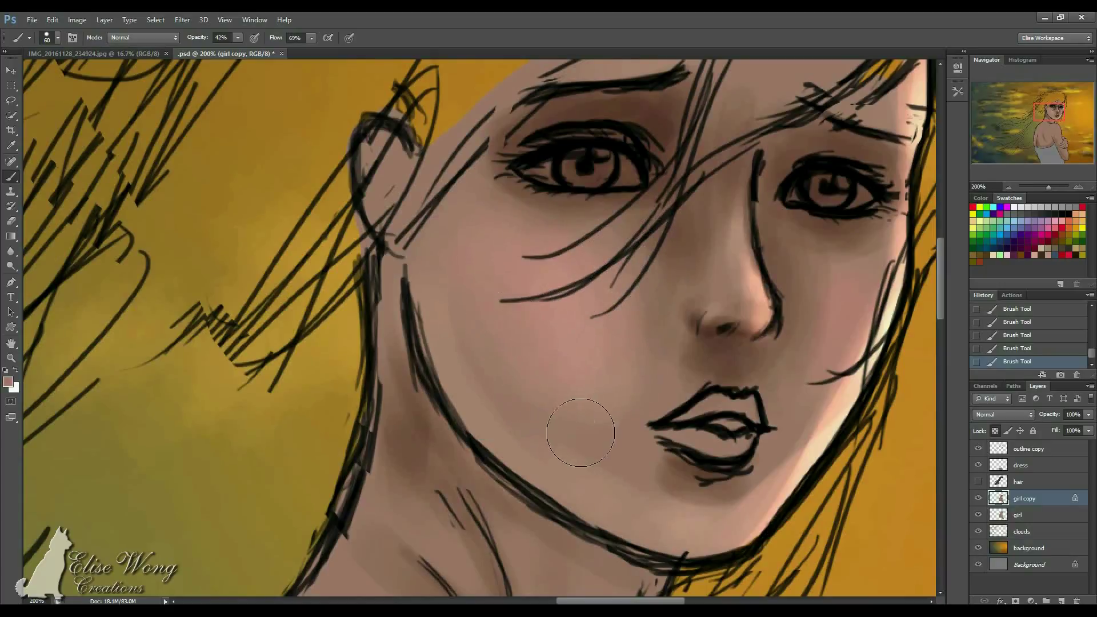
Blend the blush edge on the near cheek and the shadow beneath the near eye with sampled tones, reducing the brush size.
{"action": "left_click", "coordinate": [488, 369], "text": "alt"}
{"action": "key", "text": "bracketleft"}
{"action": "key", "text": "bracketleft"}
{"action": "key", "text": "bracketleft"}
{"action": "left_click", "coordinate": [624, 226], "text": "alt"}
{"action": "left_click_drag", "start_coordinate": [625, 226], "coordinate": [618, 221]}
{"action": "left_click_drag", "start_coordinate": [711, 186], "coordinate": [601, 302]}
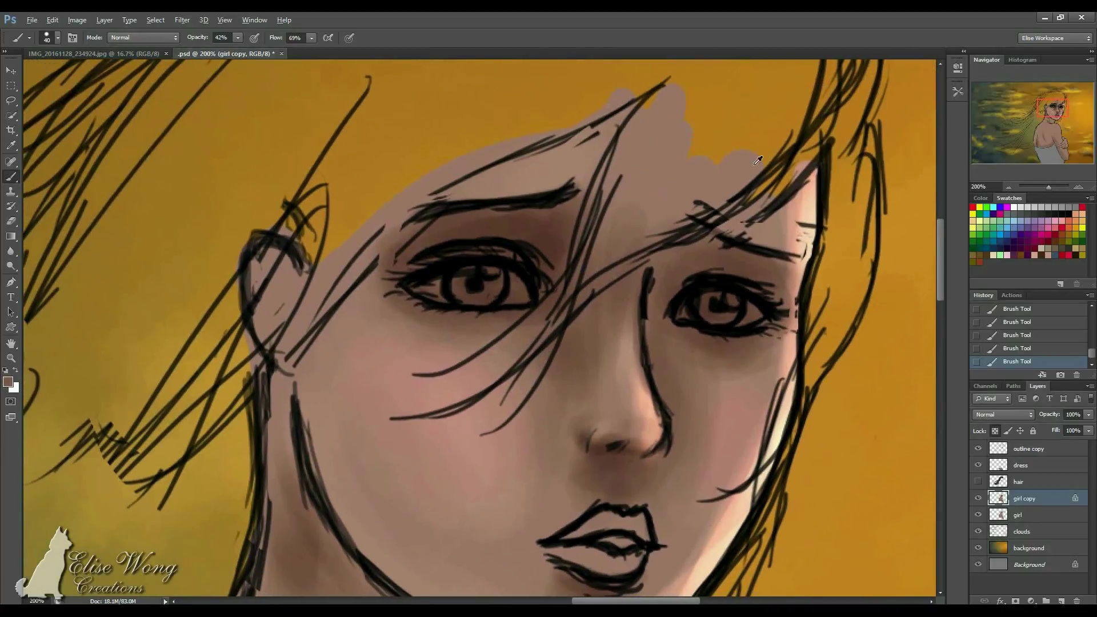
Lighten the centre of the forehead with sampled skin tones and a light skin swatch at 50 to 60 px.
{"action": "left_click", "coordinate": [660, 372], "text": "alt"}
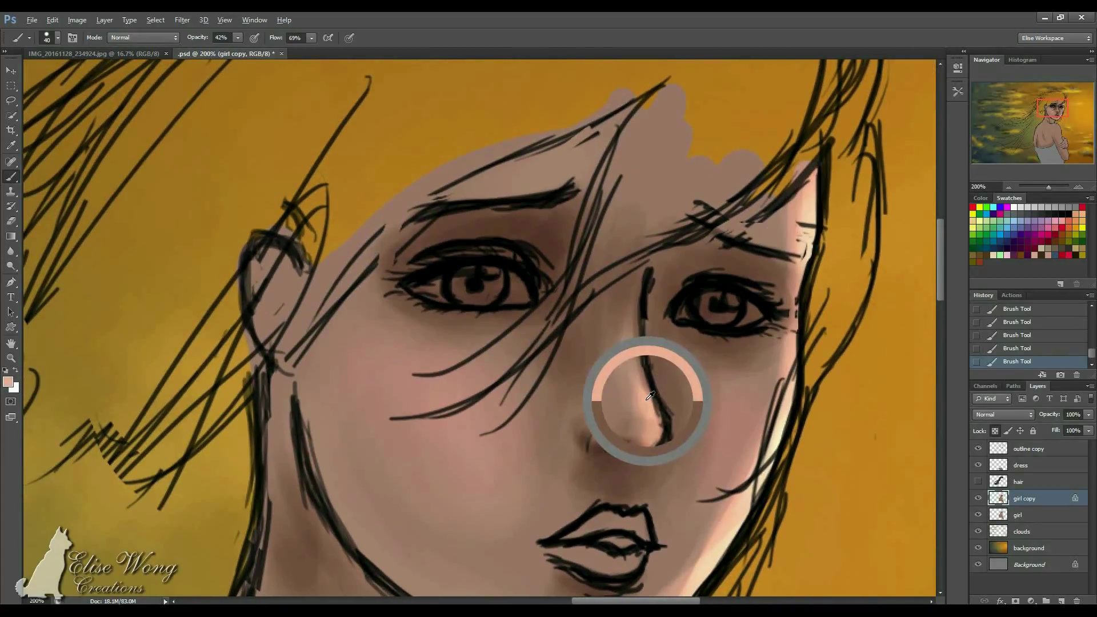
{"action": "key", "text": "bracketright"}
{"action": "left_click", "coordinate": [643, 146], "text": "alt"}
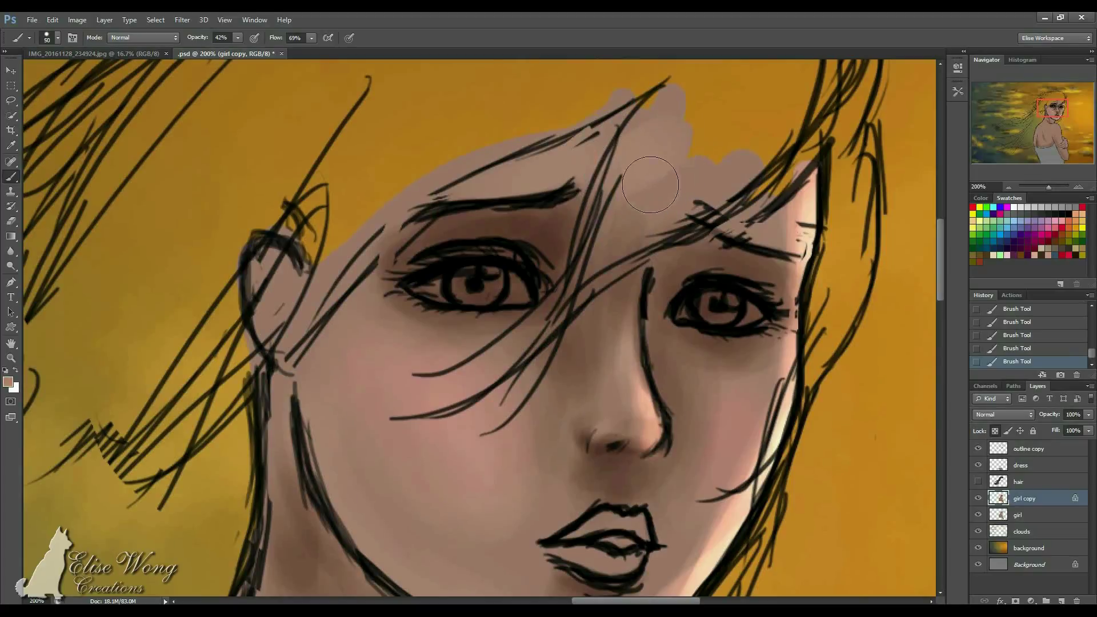
{"action": "left_click", "coordinate": [672, 179], "text": "alt"}
{"action": "left_click", "coordinate": [1035, 252]}
{"action": "key", "text": "bracketright"}
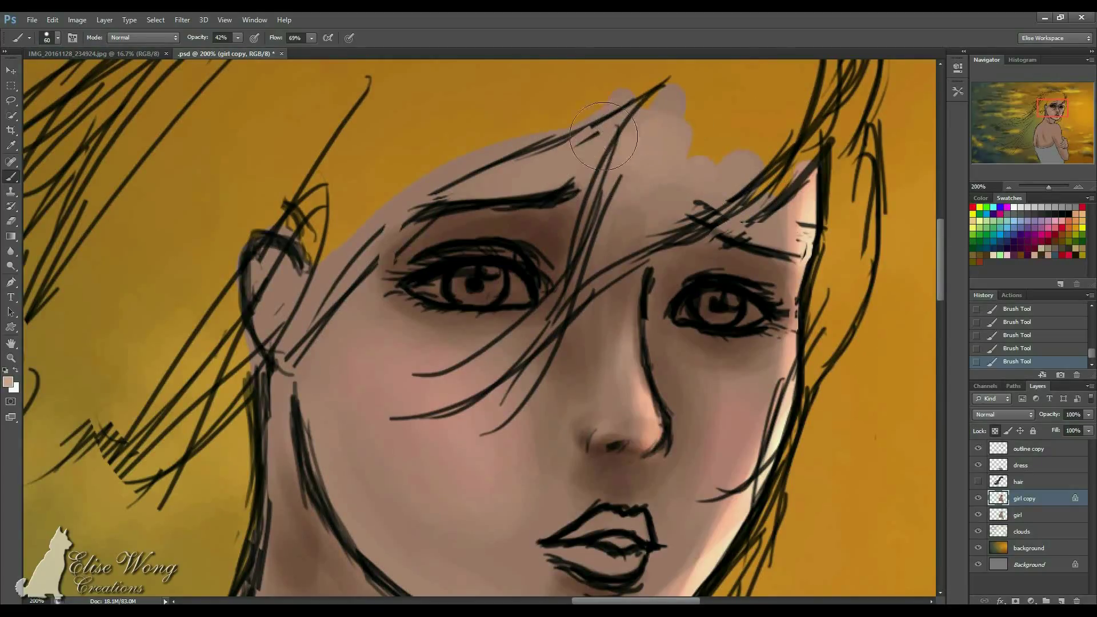
Blend the skin between the near eyebrow and upper eyelid with a sampled forehead tone, reducing the brush to about 25 px.
{"action": "key", "text": "bracketleft"}
{"action": "key", "text": "bracketleft"}
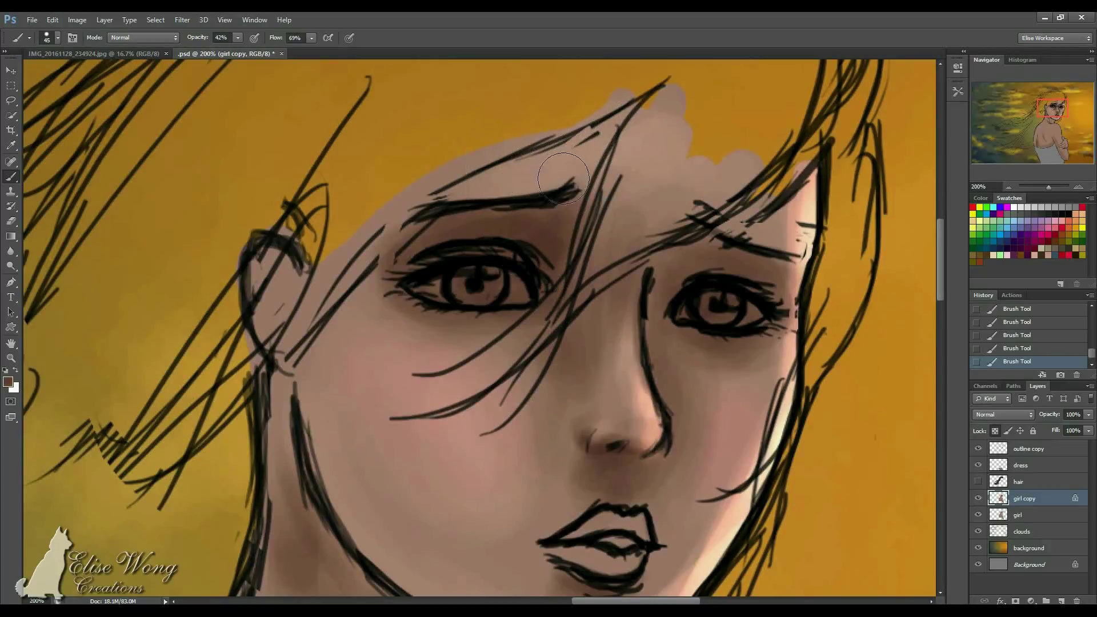
{"action": "left_click", "coordinate": [587, 147], "text": "alt"}
{"action": "left_click", "coordinate": [586, 148], "text": "alt"}
{"action": "key", "text": "bracketleft"}
{"action": "key", "text": "bracketleft"}
{"action": "key", "text": "bracketleft"}
{"action": "left_click_drag", "start_coordinate": [524, 217], "coordinate": [470, 216]}
{"action": "key", "text": "bracketright"}
{"action": "key", "text": "bracketleft"}
{"action": "key", "text": "bracketleft"}
{"action": "left_click_drag", "start_coordinate": [495, 208], "coordinate": [529, 207]}
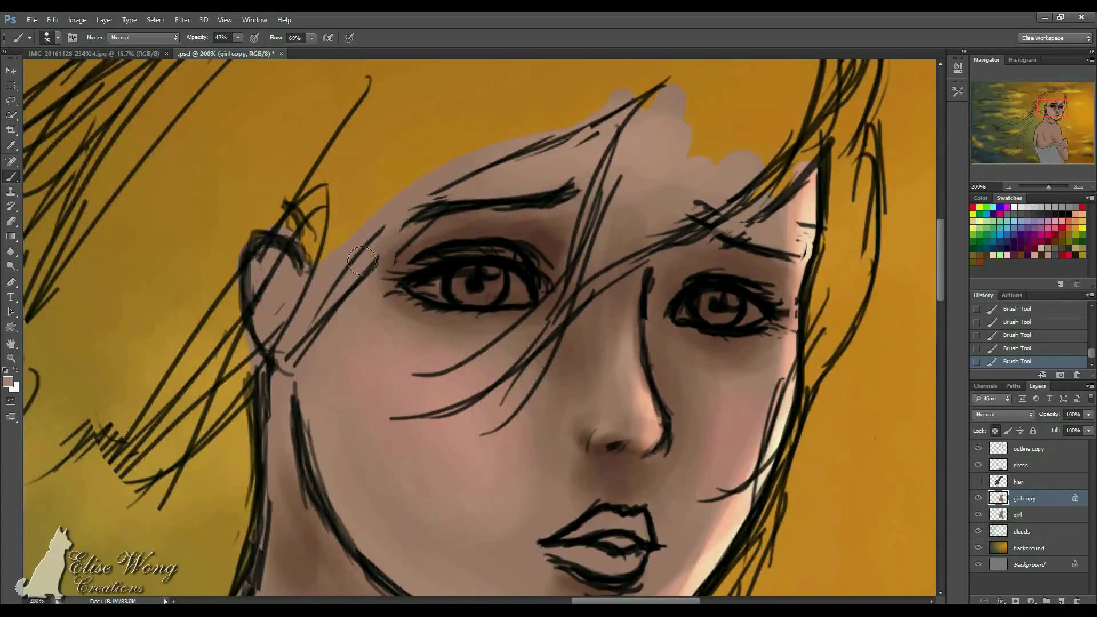
Smooth the shadow around the near eyebrow and inner eye corner with sampled light and dark skin tones at 25 px.
{"action": "left_click_drag", "start_coordinate": [582, 168], "coordinate": [627, 140]}
{"action": "left_click", "coordinate": [578, 208], "text": "alt"}
{"action": "left_click", "coordinate": [610, 180], "text": "alt"}
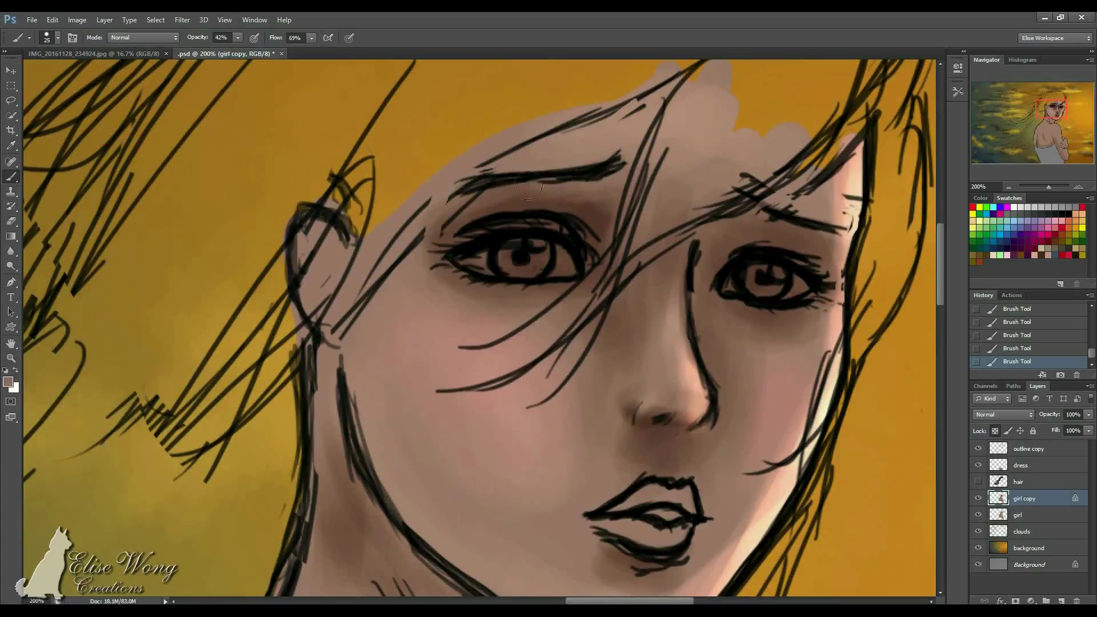
{"action": "left_click", "coordinate": [602, 202], "text": "alt"}
{"action": "left_click", "coordinate": [619, 177], "text": "alt"}
{"action": "left_click_drag", "start_coordinate": [729, 166], "coordinate": [660, 154]}
{"action": "left_click", "coordinate": [589, 196], "text": "alt"}
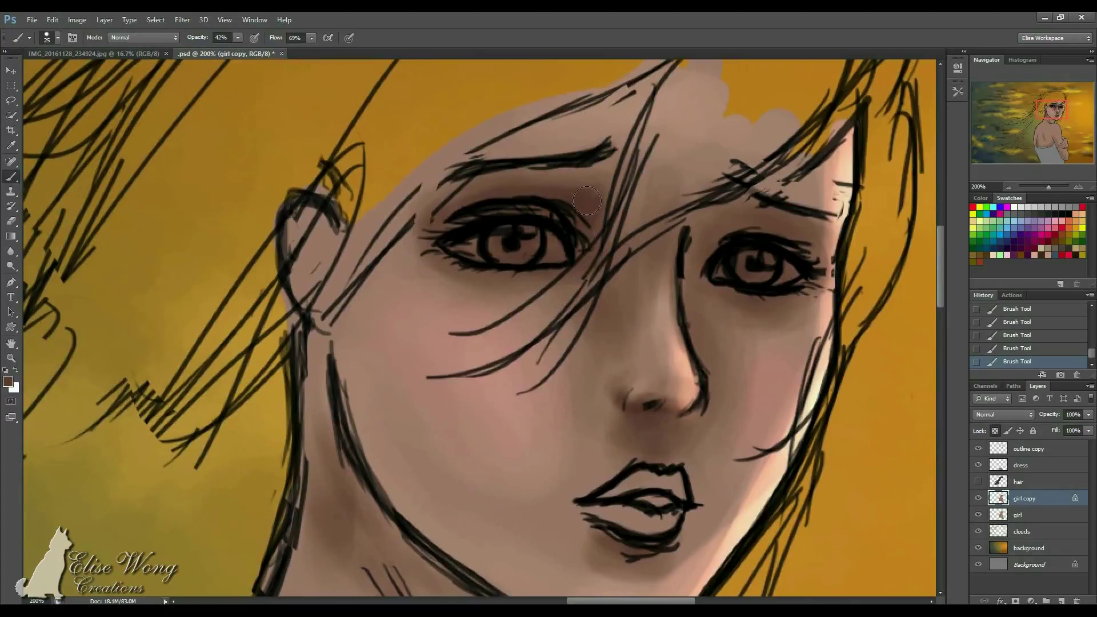
{"action": "left_click", "coordinate": [576, 181], "text": "alt"}
{"action": "mouse_move", "coordinate": [732, 227]}
{"action": "left_mouse_down"}
{"action": "mouse_move", "coordinate": [755, 230]}
{"action": "mouse_move", "coordinate": [714, 237]}
{"action": "left_mouse_up"}
Create a new layer named "eyes" above the girl copy layer.
{"action": "key", "text": "ctrl+shift+n"}
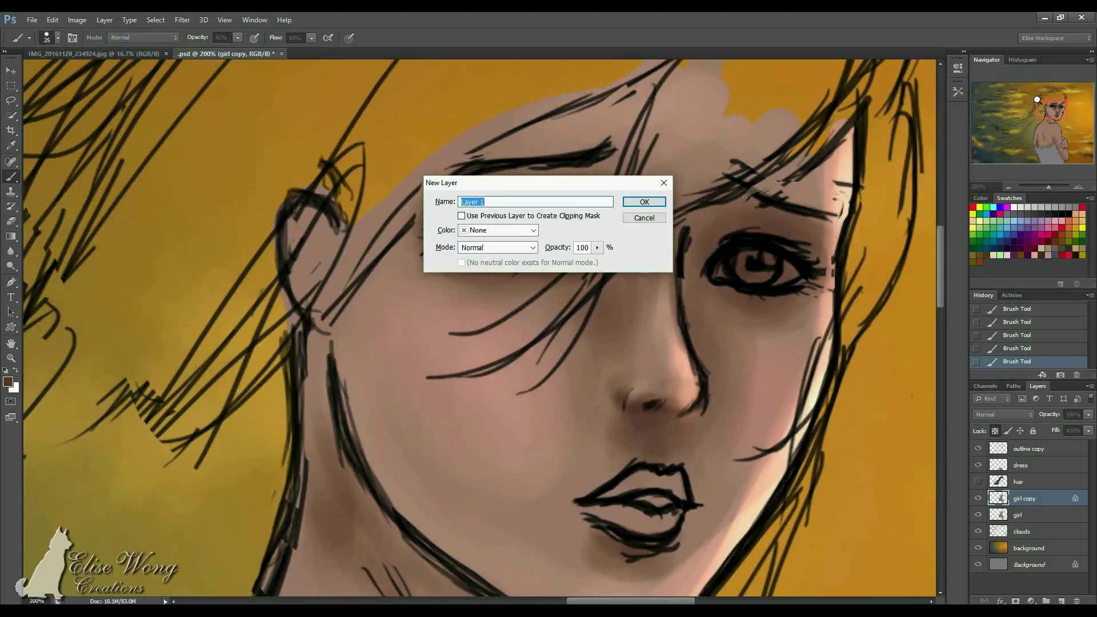
{"action": "type", "text": "eyes"}
{"action": "key", "text": "Return"}
Fill the eyeballs of both eyes with grey on the eyes layer, using a small brush.
{"action": "left_click_drag", "start_coordinate": [668, 256], "coordinate": [535, 290]}
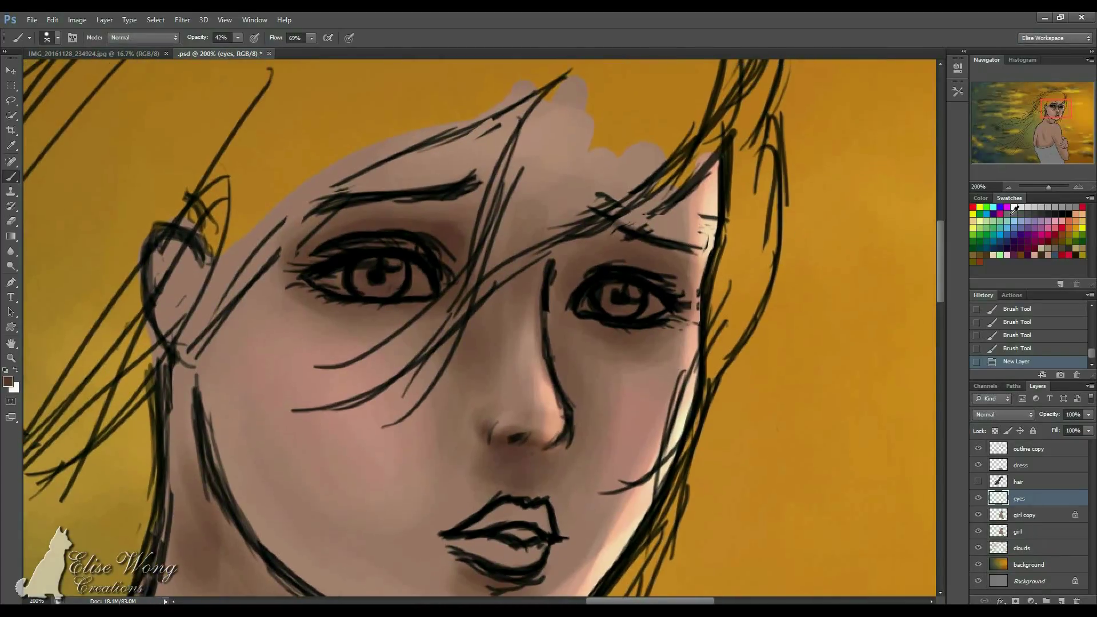
{"action": "mouse_move", "coordinate": [444, 298]}
{"action": "left_mouse_down"}
{"action": "mouse_move", "coordinate": [498, 333]}
{"action": "mouse_move", "coordinate": [469, 311]}
{"action": "mouse_move", "coordinate": [476, 321]}
{"action": "left_mouse_up"}
{"action": "mouse_move", "coordinate": [470, 309]}
{"action": "left_mouse_down"}
{"action": "mouse_move", "coordinate": [436, 311]}
{"action": "mouse_move", "coordinate": [463, 313]}
{"action": "mouse_move", "coordinate": [443, 309]}
{"action": "mouse_move", "coordinate": [453, 303]}
{"action": "mouse_move", "coordinate": [415, 299]}
{"action": "left_mouse_up"}
{"action": "mouse_move", "coordinate": [399, 308]}
{"action": "left_mouse_down"}
{"action": "mouse_move", "coordinate": [444, 303]}
{"action": "mouse_move", "coordinate": [409, 315]}
{"action": "mouse_move", "coordinate": [465, 324]}
{"action": "mouse_move", "coordinate": [382, 321]}
{"action": "left_mouse_up"}
{"action": "left_click_drag", "start_coordinate": [520, 312], "coordinate": [448, 301]}
{"action": "mouse_move", "coordinate": [645, 331]}
{"action": "left_mouse_down"}
{"action": "mouse_move", "coordinate": [597, 308]}
{"action": "mouse_move", "coordinate": [622, 315]}
{"action": "mouse_move", "coordinate": [590, 309]}
{"action": "mouse_move", "coordinate": [572, 323]}
{"action": "mouse_move", "coordinate": [588, 335]}
{"action": "mouse_move", "coordinate": [642, 333]}
{"action": "mouse_move", "coordinate": [618, 321]}
{"action": "mouse_move", "coordinate": [590, 324]}
{"action": "left_mouse_up"}
{"action": "key", "text": "bracketright"}
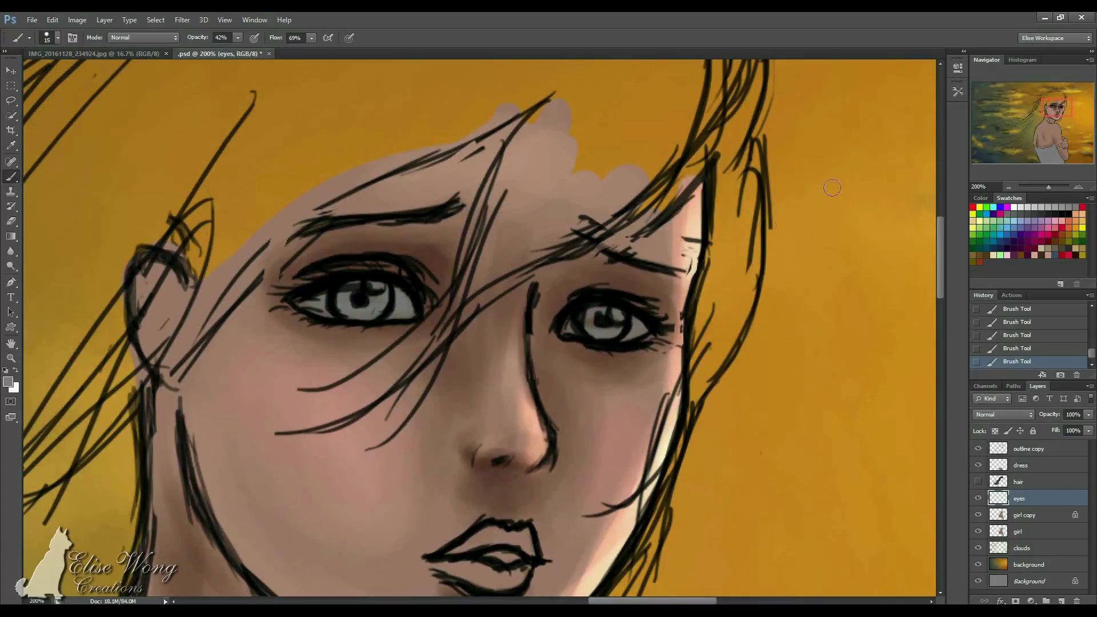
Hide the outline copy and dress layers and even out the grey fill of both eyes at 10 to 20 px.
{"action": "left_click_drag", "start_coordinate": [978, 449], "coordinate": [978, 465]}
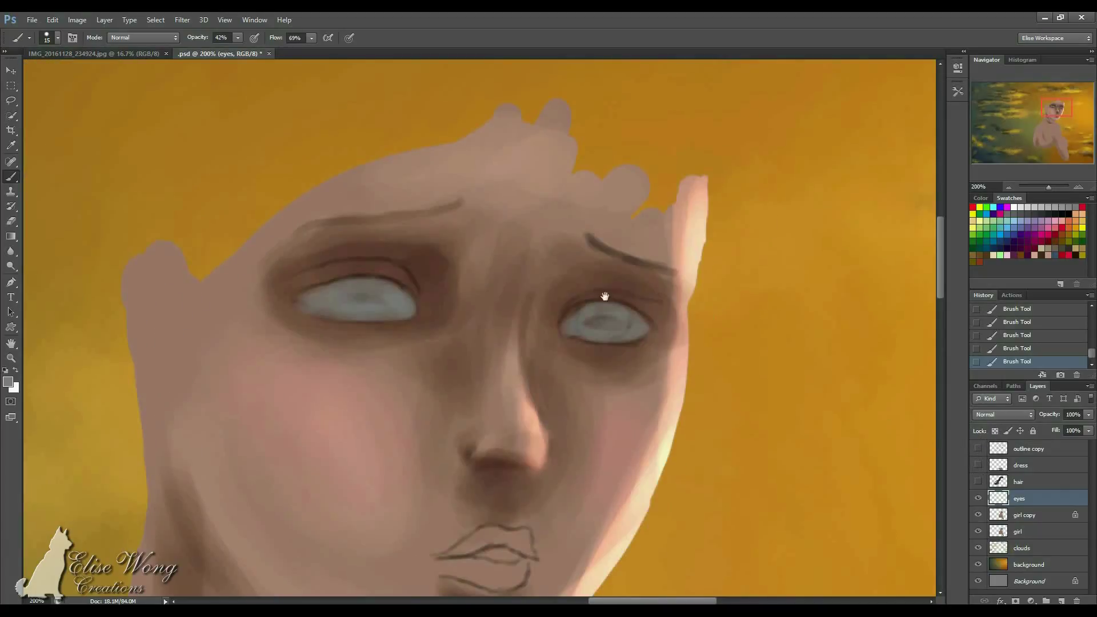
{"action": "left_click_drag", "start_coordinate": [604, 296], "coordinate": [680, 292]}
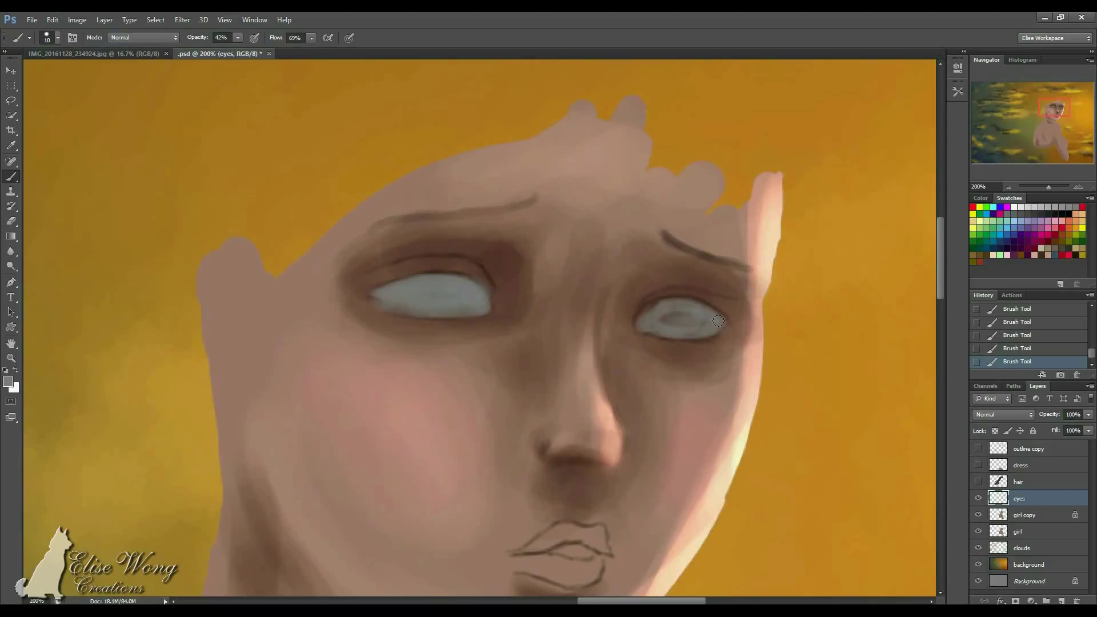
{"action": "mouse_move", "coordinate": [697, 316]}
{"action": "left_mouse_down"}
{"action": "mouse_move", "coordinate": [674, 305]}
{"action": "mouse_move", "coordinate": [648, 316]}
{"action": "mouse_move", "coordinate": [693, 321]}
{"action": "left_mouse_up"}
{"action": "key", "text": "bracketright"}
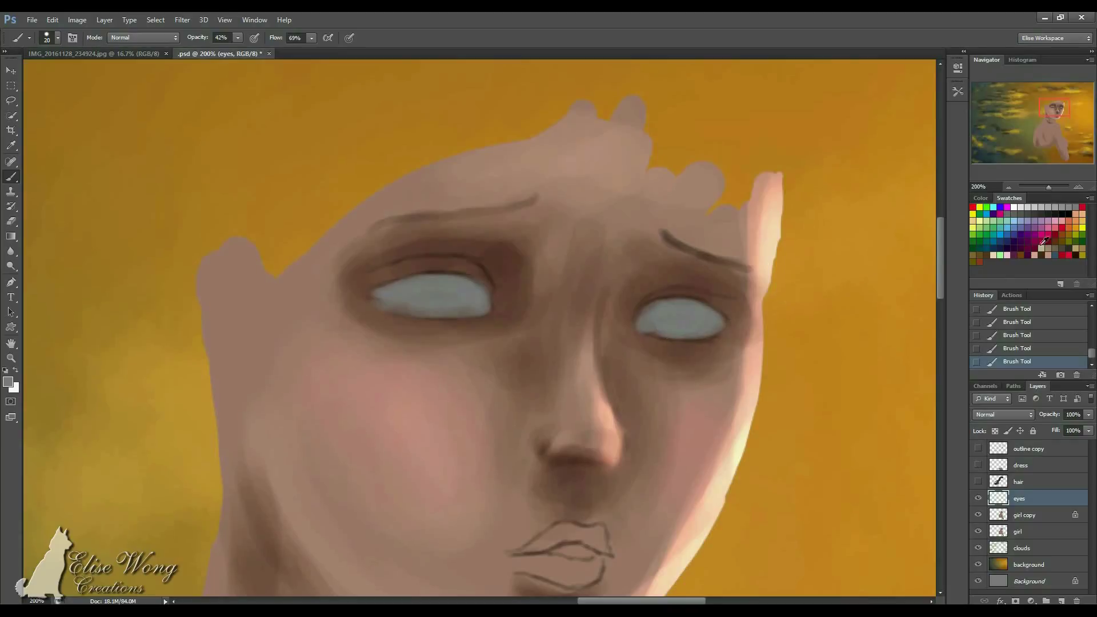
Outline the near eye and draw its upper eyelid crease in black with a 4 to 5 px brush.
{"action": "left_click", "coordinate": [1036, 255]}
{"action": "key", "text": "ctrl+plus"}
{"action": "key", "text": "bracketleft"}
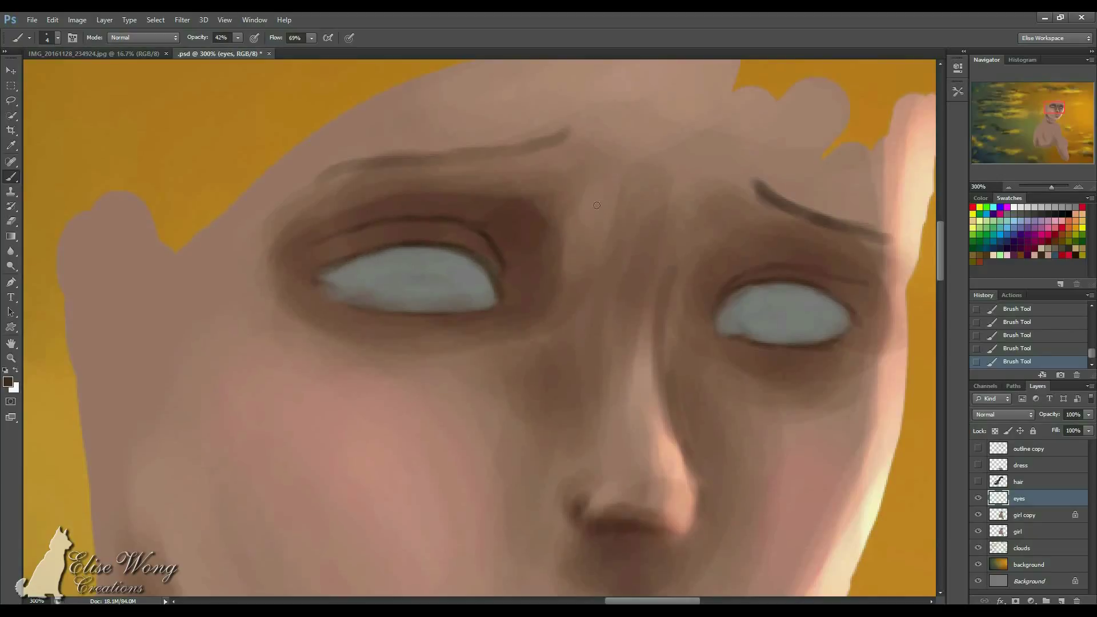
{"action": "left_click", "coordinate": [1070, 213]}
{"action": "key", "text": "bracketleft"}
{"action": "mouse_move", "coordinate": [455, 250]}
{"action": "left_mouse_down"}
{"action": "mouse_move", "coordinate": [390, 248]}
{"action": "mouse_move", "coordinate": [316, 280]}
{"action": "left_mouse_up"}
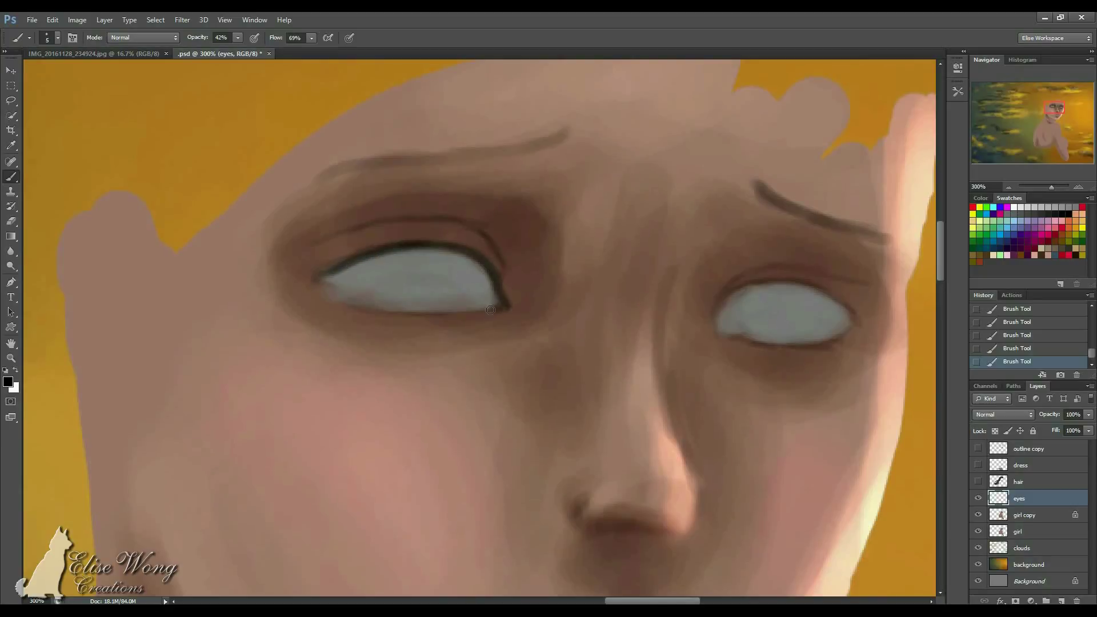
{"action": "mouse_move", "coordinate": [492, 309]}
{"action": "left_mouse_down"}
{"action": "mouse_move", "coordinate": [372, 310]}
{"action": "mouse_move", "coordinate": [452, 312]}
{"action": "mouse_move", "coordinate": [347, 300]}
{"action": "mouse_move", "coordinate": [390, 309]}
{"action": "mouse_move", "coordinate": [357, 304]}
{"action": "mouse_move", "coordinate": [308, 279]}
{"action": "left_mouse_up"}
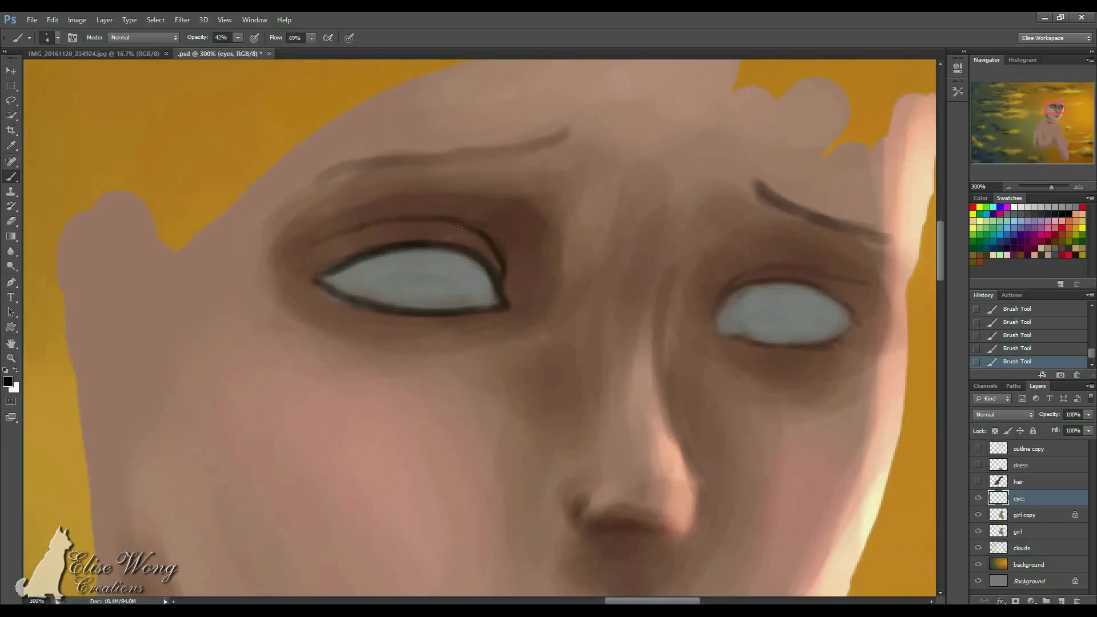
{"action": "left_click_drag", "start_coordinate": [401, 222], "coordinate": [307, 248]}
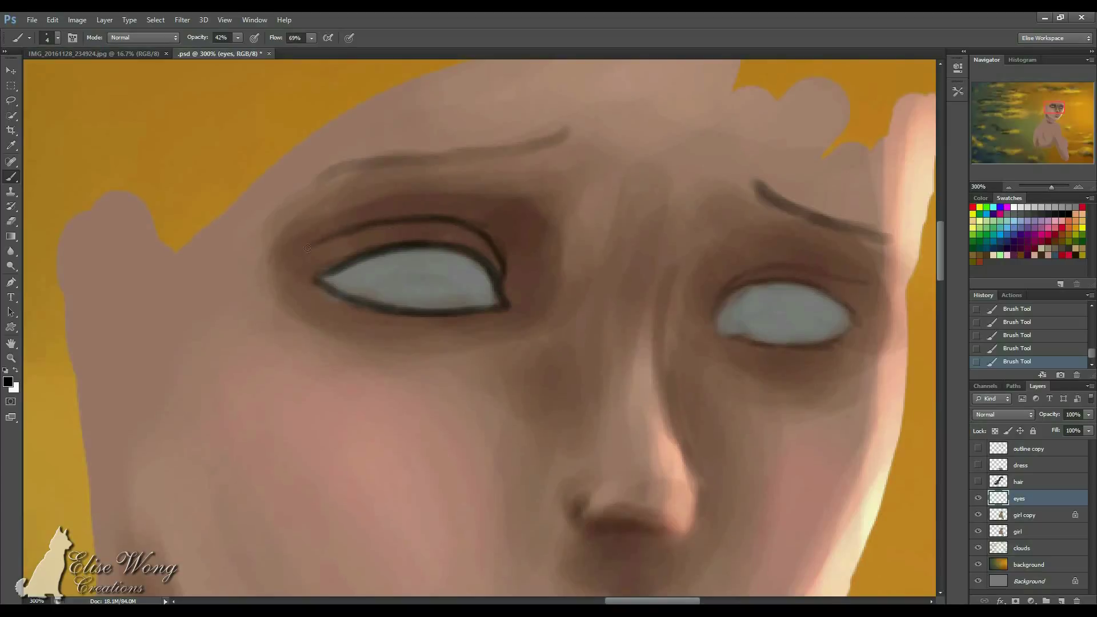
Outline the far eye and draw its upper eyelid crease in black at 4 px.
{"action": "mouse_move", "coordinate": [816, 285]}
{"action": "left_mouse_down"}
{"action": "mouse_move", "coordinate": [702, 276]}
{"action": "mouse_move", "coordinate": [733, 302]}
{"action": "left_mouse_up"}
{"action": "mouse_move", "coordinate": [671, 279]}
{"action": "left_mouse_down"}
{"action": "mouse_move", "coordinate": [634, 281]}
{"action": "mouse_move", "coordinate": [605, 303]}
{"action": "left_mouse_up"}
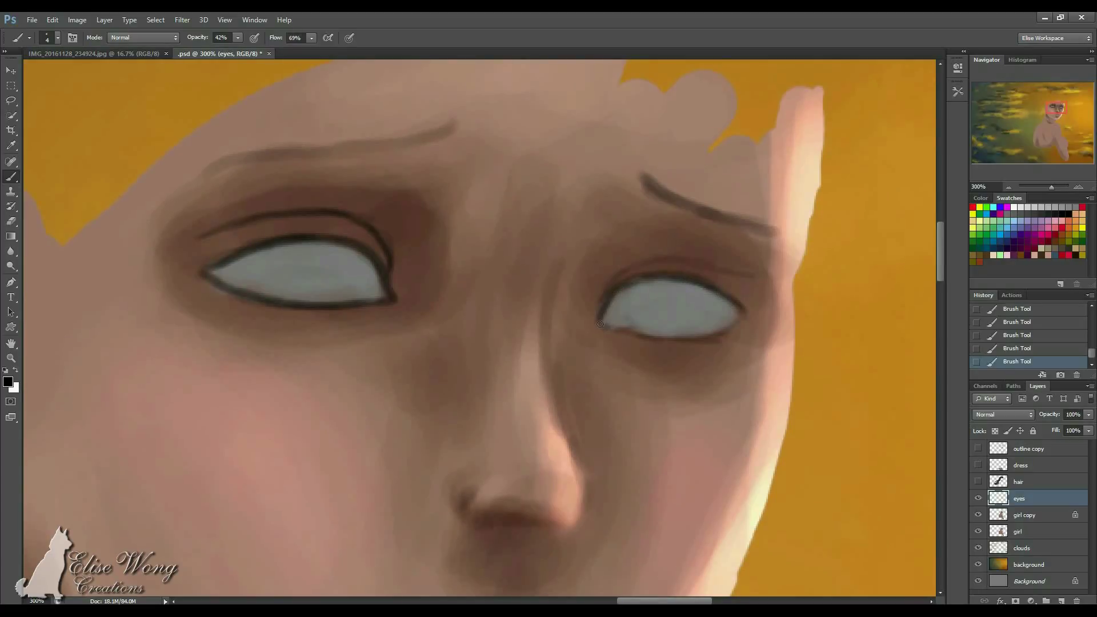
{"action": "left_click_drag", "start_coordinate": [667, 339], "coordinate": [689, 340]}
{"action": "mouse_move", "coordinate": [621, 327]}
{"action": "left_mouse_down"}
{"action": "mouse_move", "coordinate": [690, 333]}
{"action": "mouse_move", "coordinate": [676, 337]}
{"action": "mouse_move", "coordinate": [746, 315]}
{"action": "left_mouse_up"}
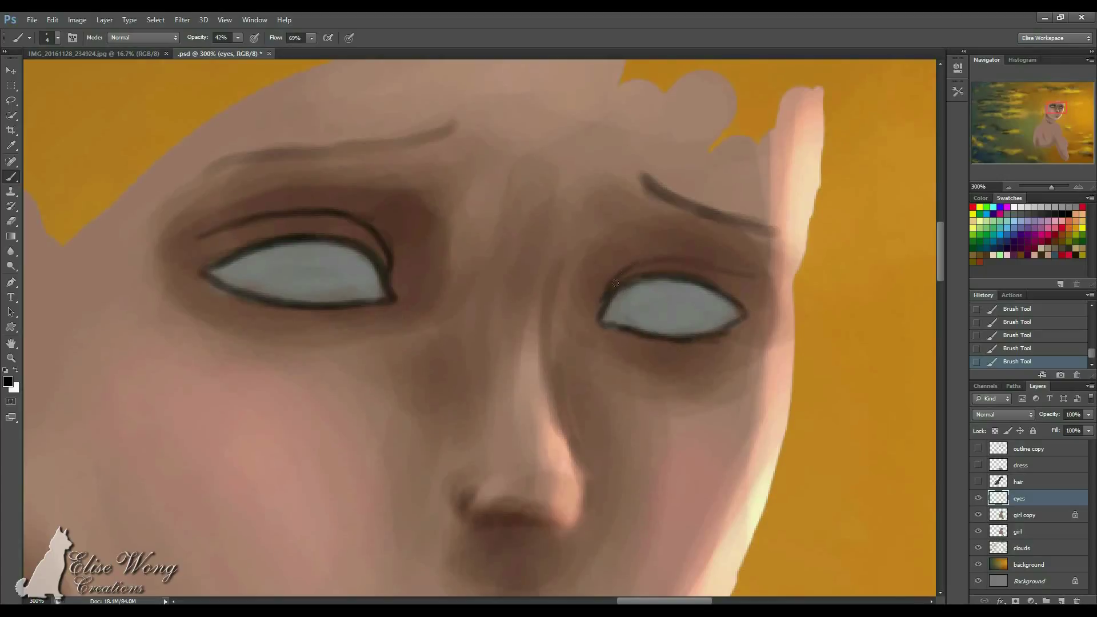
{"action": "mouse_move", "coordinate": [694, 264]}
{"action": "left_mouse_down"}
{"action": "mouse_move", "coordinate": [657, 261]}
{"action": "mouse_move", "coordinate": [685, 263]}
{"action": "left_mouse_up"}
Show the outline copy layer again over the painted eyes.
{"action": "left_click_drag", "start_coordinate": [675, 321], "coordinate": [771, 320]}
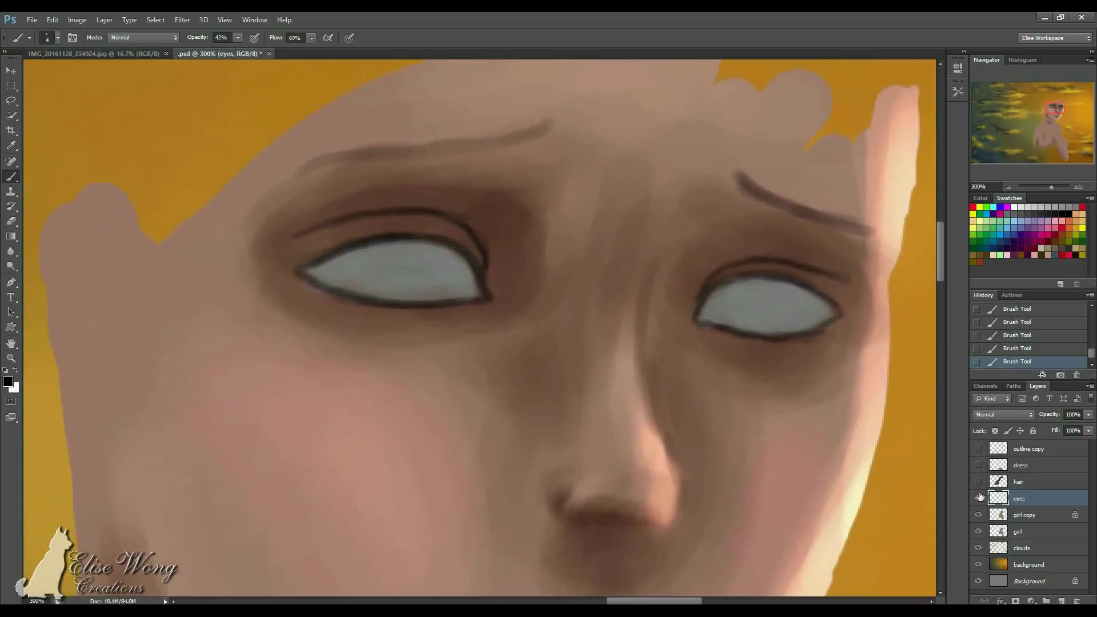
{"action": "left_click", "coordinate": [978, 450]}
{"action": "mouse_move", "coordinate": [457, 274]}
{"action": "left_mouse_down"}
{"action": "mouse_move", "coordinate": [605, 240]}
{"action": "mouse_move", "coordinate": [565, 247]}
{"action": "left_mouse_up"}
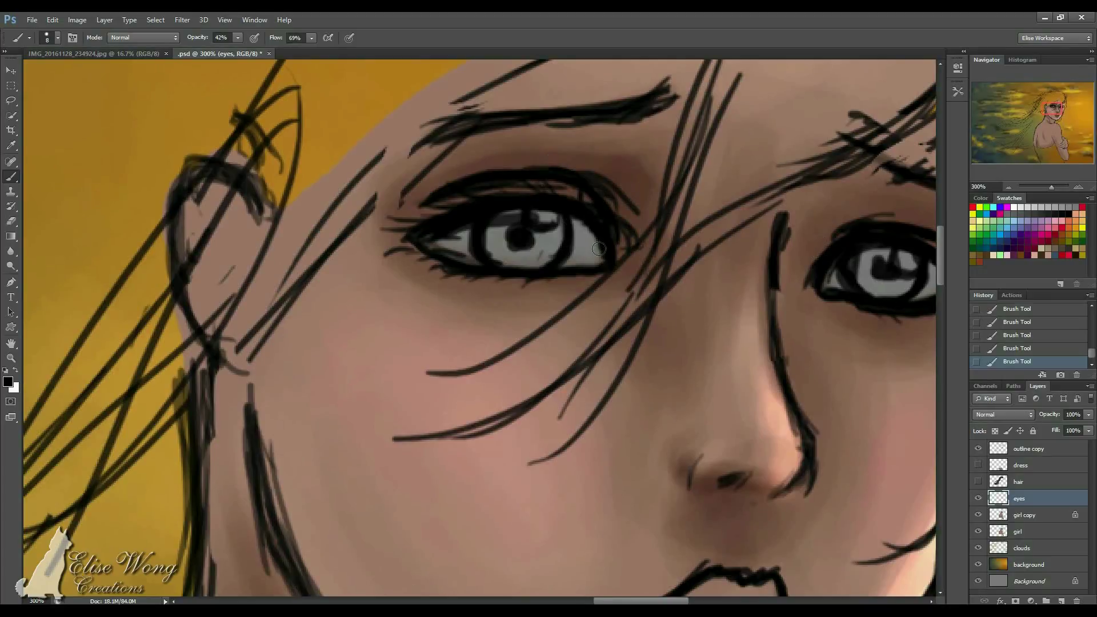
Shade the edges of the whites in both eyes with a soft 9 to 15 px brush at 42% opacity.
{"action": "key", "text": "bracketright"}
{"action": "key", "text": "bracketright"}
{"action": "key", "text": "bracketright"}
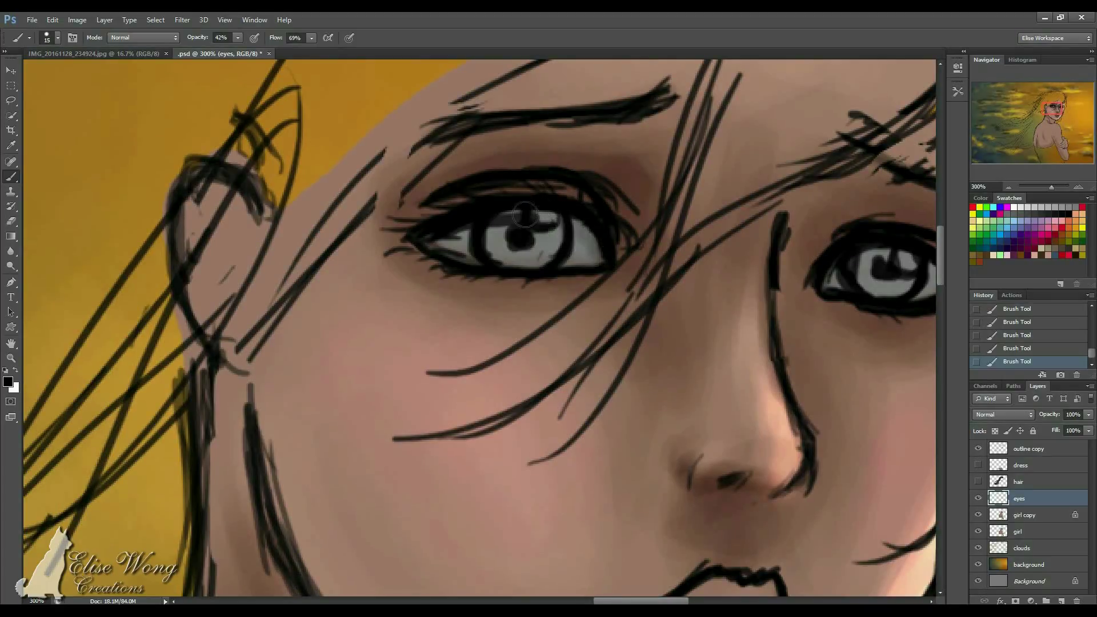
{"action": "key", "text": "bracketleft"}
{"action": "key", "text": "bracketleft"}
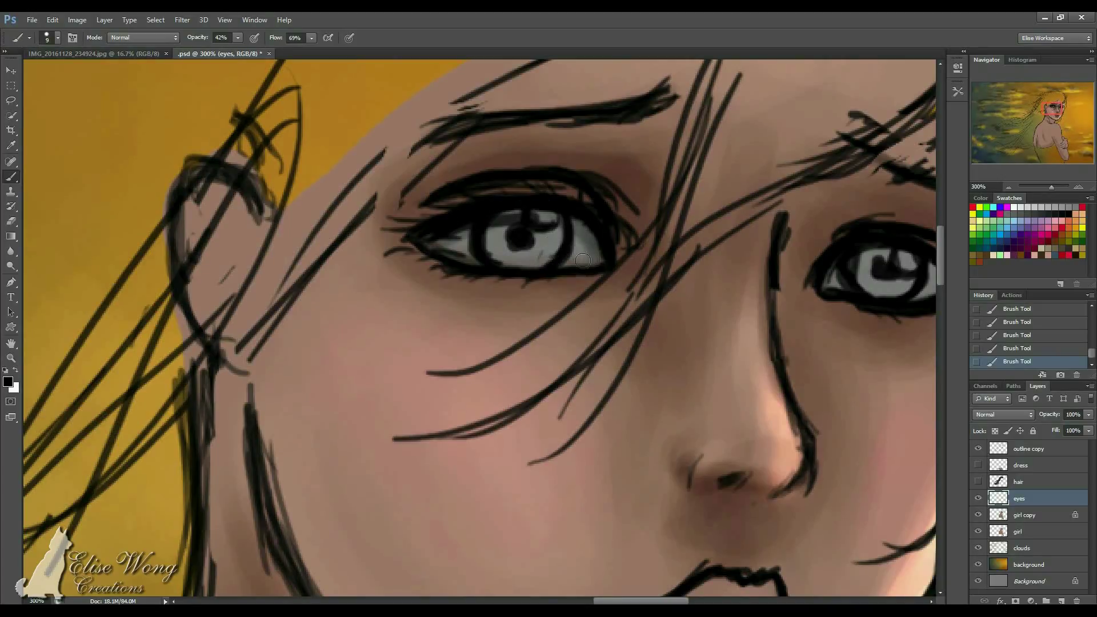
{"action": "left_click_drag", "start_coordinate": [732, 292], "coordinate": [498, 230]}
{"action": "key", "text": "]"}
{"action": "mouse_move", "coordinate": [593, 227]}
{"action": "left_mouse_down"}
{"action": "mouse_move", "coordinate": [633, 197]}
{"action": "mouse_move", "coordinate": [685, 199]}
{"action": "mouse_move", "coordinate": [726, 222]}
{"action": "mouse_move", "coordinate": [697, 207]}
{"action": "mouse_move", "coordinate": [719, 227]}
{"action": "mouse_move", "coordinate": [638, 230]}
{"action": "left_mouse_up"}
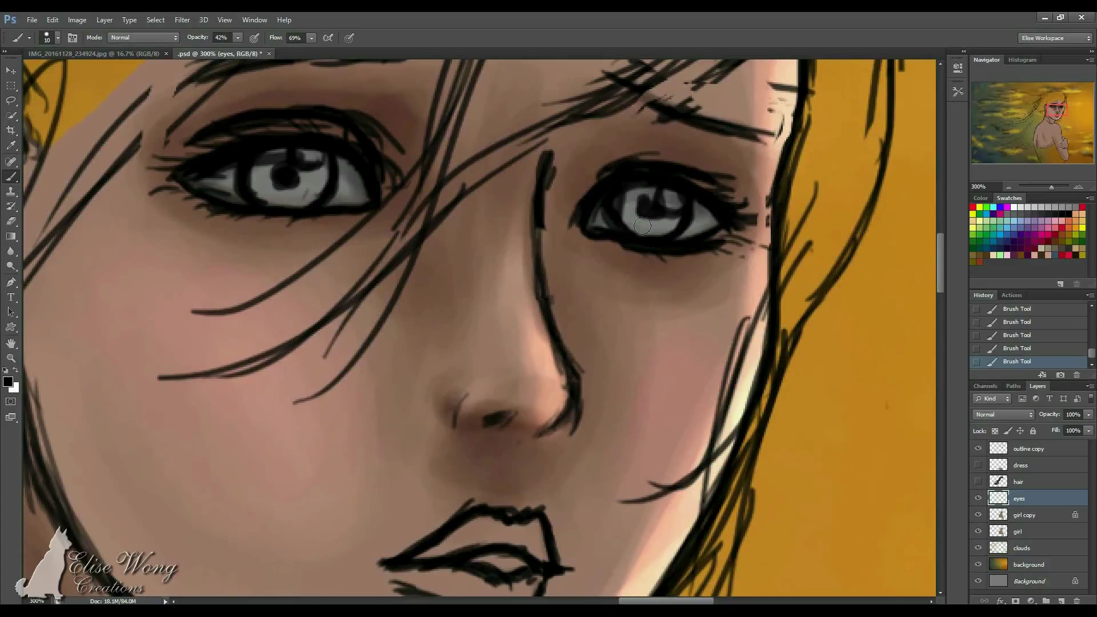
{"action": "scroll", "coordinate": [735, 97], "scroll_direction": "up", "scroll_amount": 2}
{"action": "scroll", "coordinate": [735, 98], "scroll_direction": "left", "scroll_amount": 4}
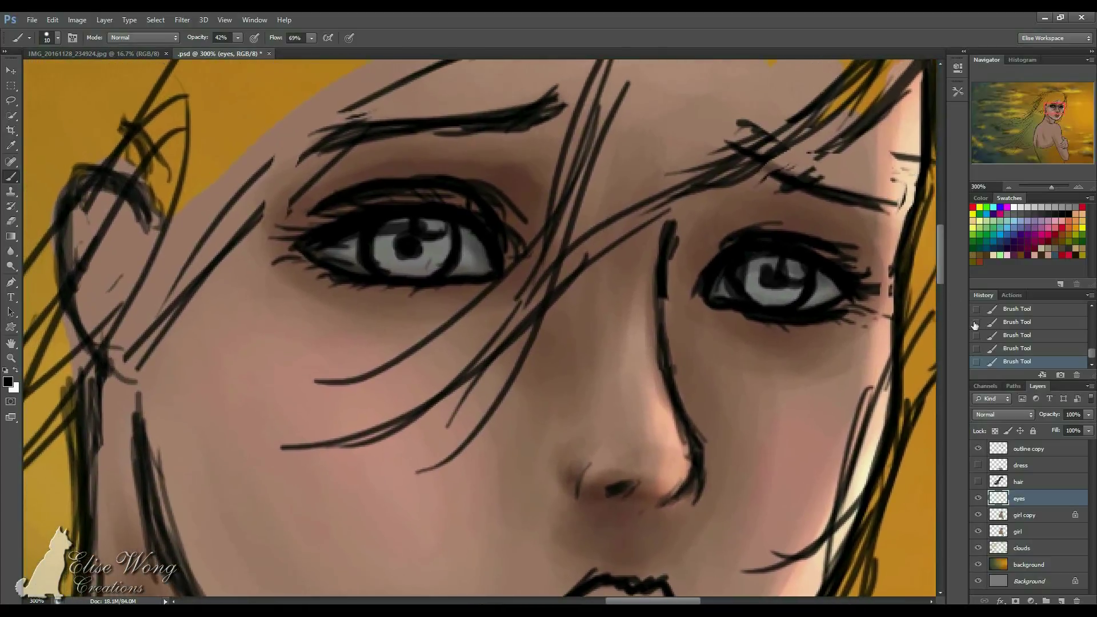
Hide the outline copy layer and darken the contours of both eyes in black with a 3 to 5 px brush.
{"action": "left_click", "coordinate": [978, 448]}
{"action": "left_click", "coordinate": [813, 274], "text": "alt"}
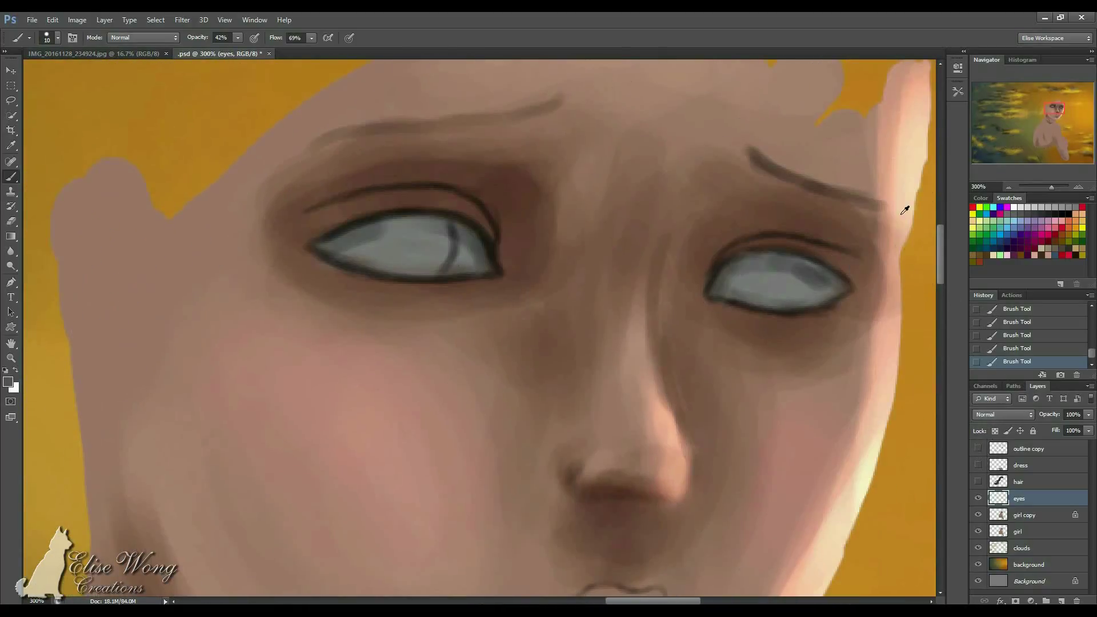
{"action": "left_click", "coordinate": [1070, 215]}
{"action": "key", "text": "bracketleft"}
{"action": "key", "text": "bracketleft"}
{"action": "key", "text": "bracketright"}
{"action": "mouse_move", "coordinate": [717, 275]}
{"action": "left_mouse_down"}
{"action": "mouse_move", "coordinate": [774, 253]}
{"action": "mouse_move", "coordinate": [798, 257]}
{"action": "mouse_move", "coordinate": [773, 248]}
{"action": "mouse_move", "coordinate": [749, 252]}
{"action": "mouse_move", "coordinate": [818, 267]}
{"action": "mouse_move", "coordinate": [807, 257]}
{"action": "mouse_move", "coordinate": [839, 276]}
{"action": "left_mouse_up"}
{"action": "key", "text": "bracketleft"}
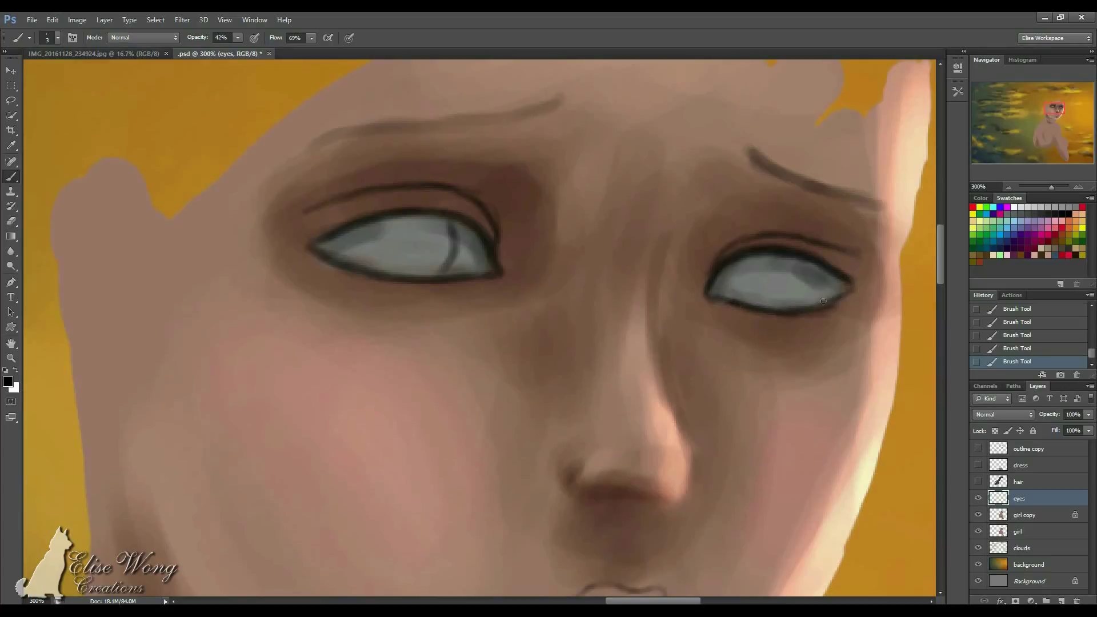
{"action": "left_click_drag", "start_coordinate": [564, 225], "coordinate": [615, 219]}
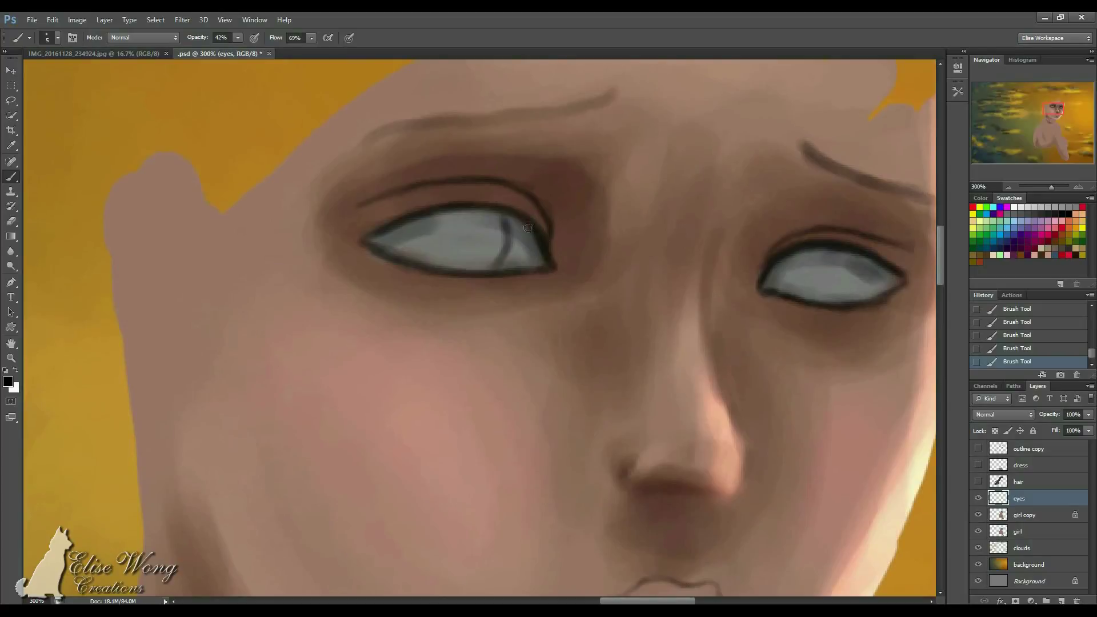
{"action": "left_click_drag", "start_coordinate": [371, 239], "coordinate": [372, 235]}
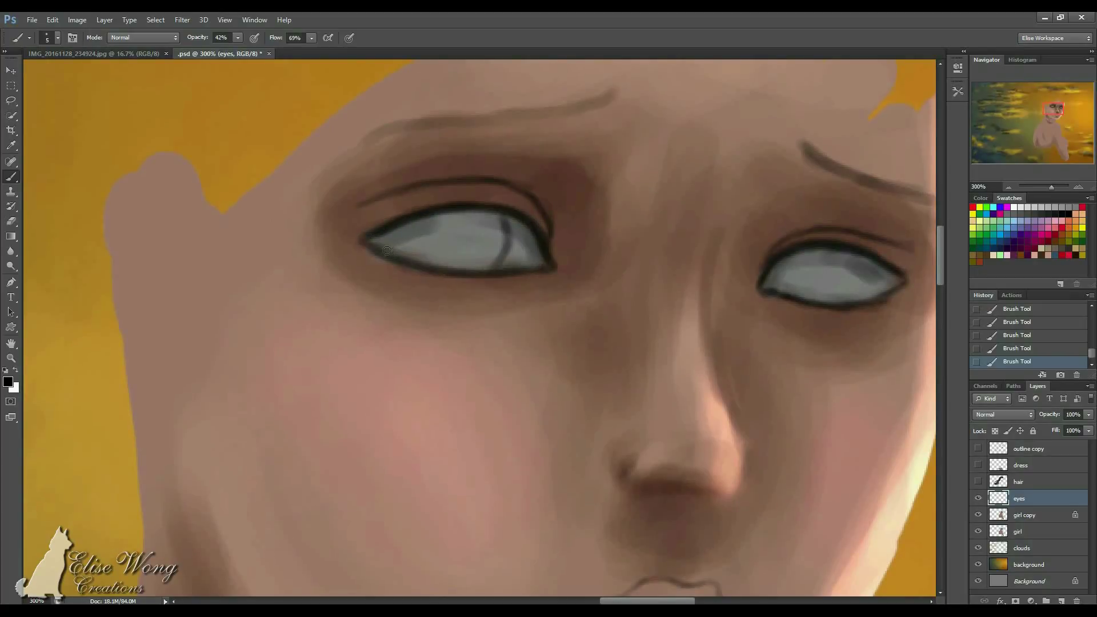
Smooth the grey shading inside the near eye with a sampled tone at 10 px.
{"action": "left_click", "coordinate": [533, 240], "text": "alt"}
{"action": "key", "text": "bracketright"}
{"action": "key", "text": "bracketright"}
{"action": "key", "text": "bracketright"}
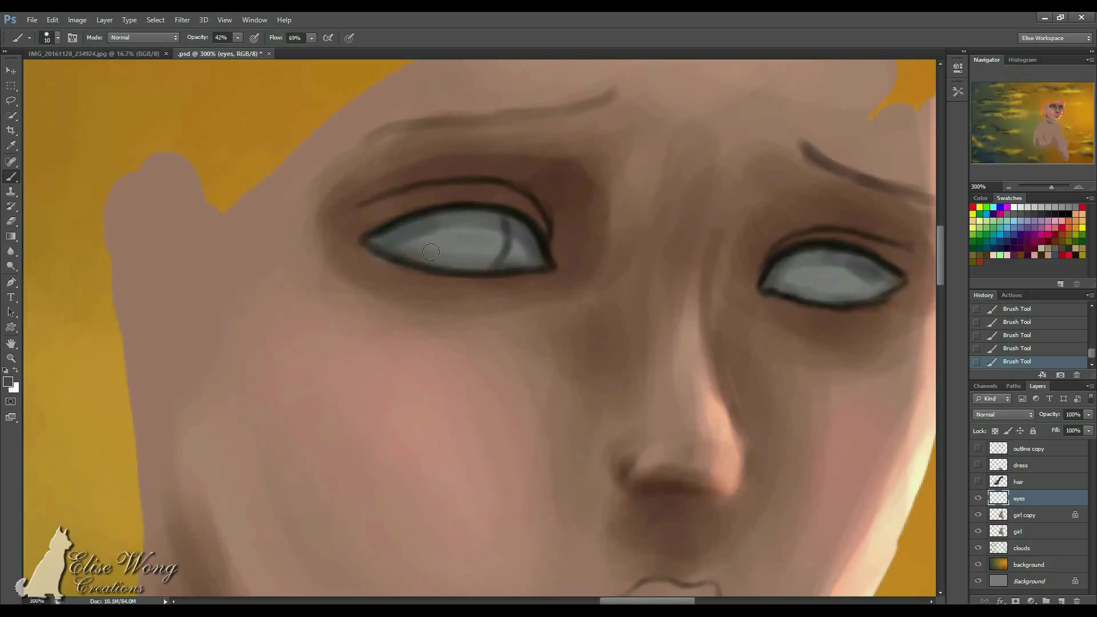
{"action": "left_click_drag", "start_coordinate": [769, 311], "coordinate": [592, 254]}
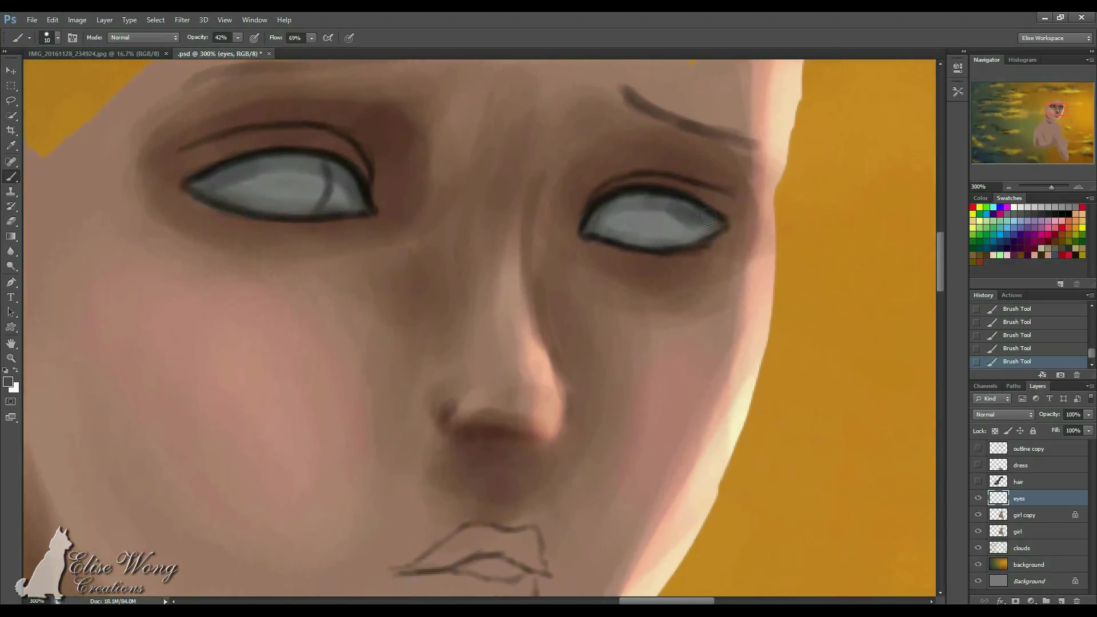
Blend the grey patches inside the far eye using greys sampled from the eyeball at 10 px.
{"action": "left_click", "coordinate": [656, 221], "text": "alt"}
{"action": "mouse_move", "coordinate": [670, 215]}
{"action": "left_mouse_down"}
{"action": "mouse_move", "coordinate": [694, 225]}
{"action": "mouse_move", "coordinate": [644, 212]}
{"action": "mouse_move", "coordinate": [673, 217]}
{"action": "mouse_move", "coordinate": [614, 220]}
{"action": "mouse_move", "coordinate": [683, 223]}
{"action": "mouse_move", "coordinate": [618, 223]}
{"action": "left_mouse_up"}
{"action": "left_click", "coordinate": [655, 206], "text": "alt"}
{"action": "left_click", "coordinate": [663, 220], "text": "alt"}
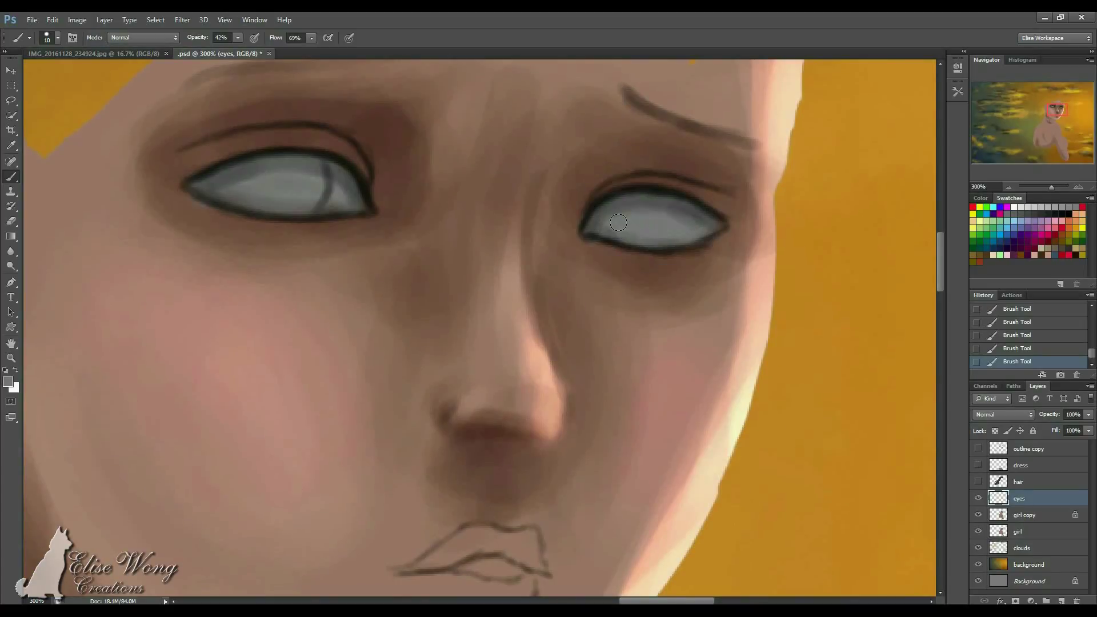
{"action": "left_click_drag", "start_coordinate": [627, 171], "coordinate": [710, 174]}
Shade the outer corner and upper rim of the far eye with dark and sampled grey tones at 9 to 10 px.
{"action": "left_click", "coordinate": [732, 237], "text": "alt"}
{"action": "left_click", "coordinate": [1057, 213]}
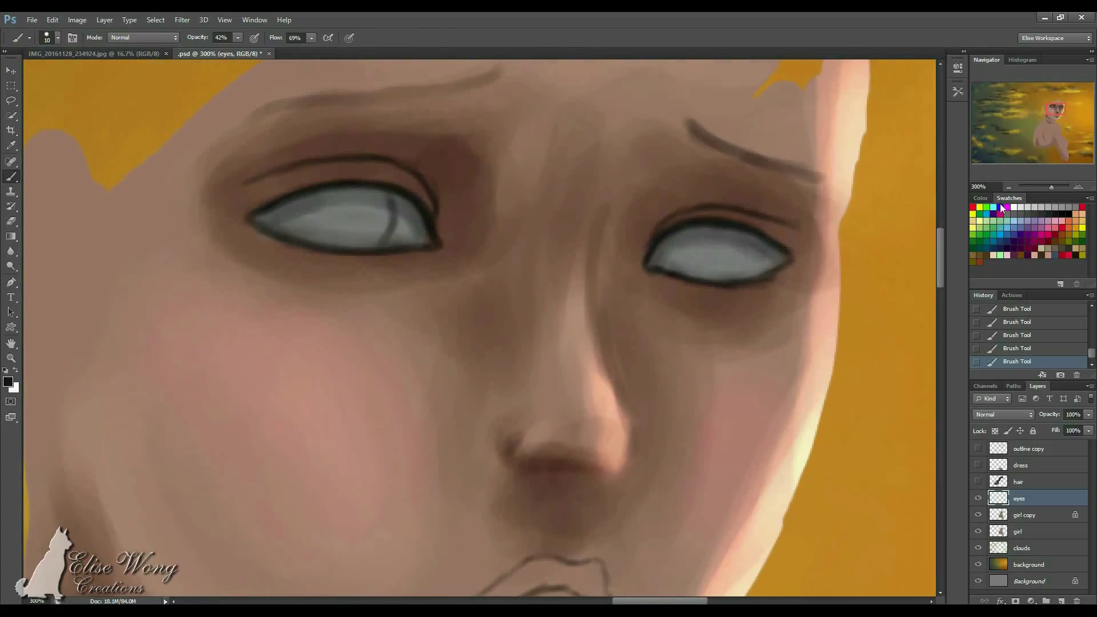
{"action": "mouse_move", "coordinate": [784, 256]}
{"action": "left_mouse_down"}
{"action": "mouse_move", "coordinate": [739, 236]}
{"action": "mouse_move", "coordinate": [753, 274]}
{"action": "left_mouse_up"}
{"action": "left_click", "coordinate": [778, 250], "text": "alt"}
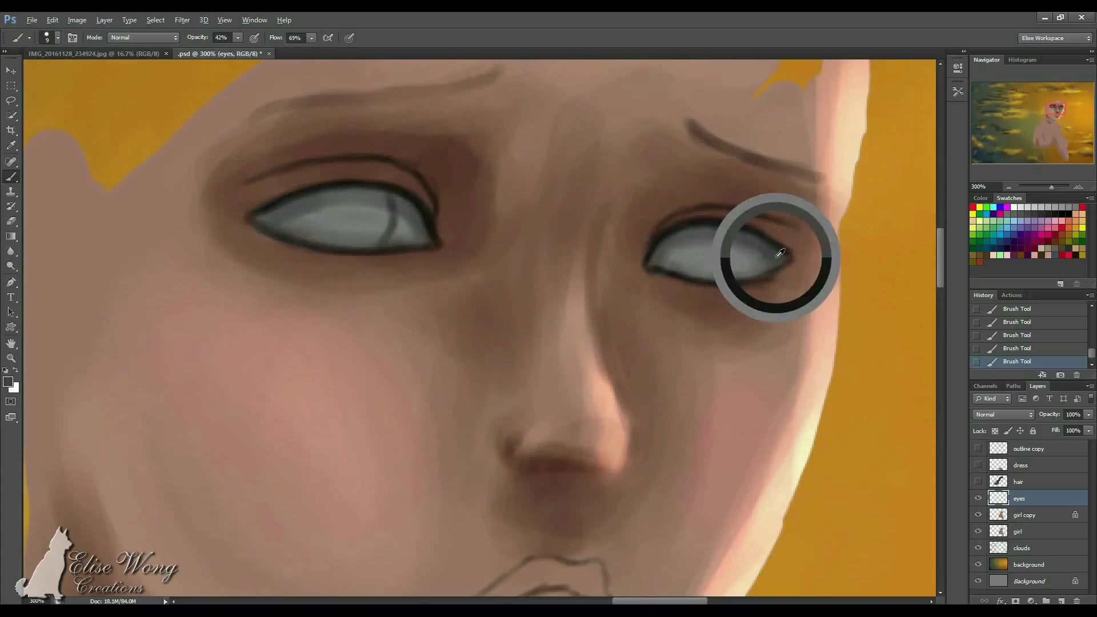
{"action": "left_click", "coordinate": [757, 236], "text": "alt"}
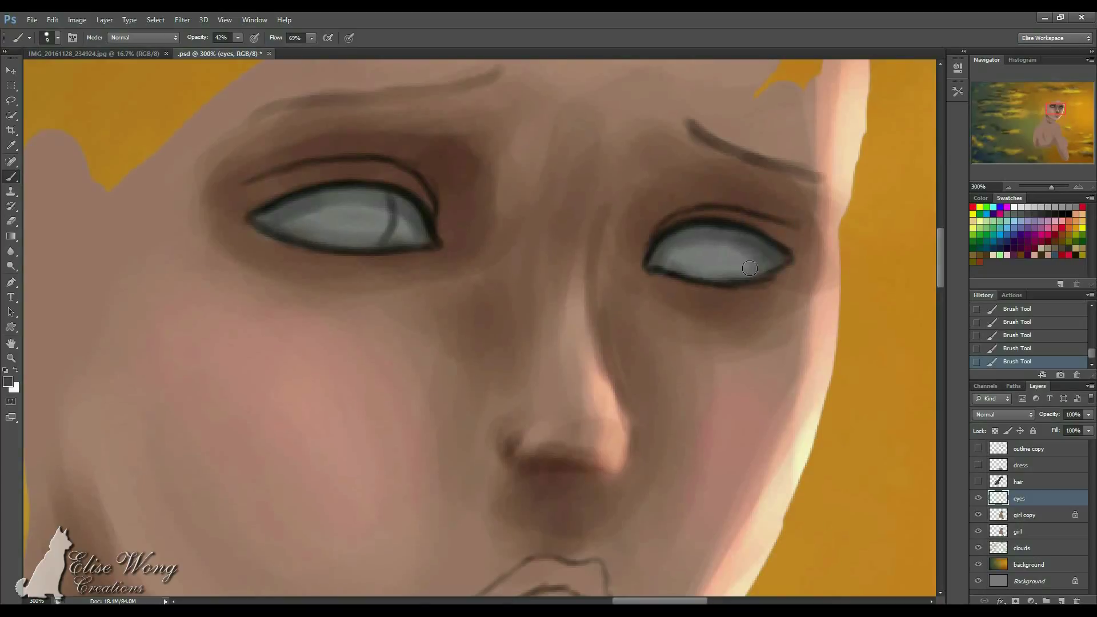
{"action": "left_click", "coordinate": [729, 247], "text": "alt"}
{"action": "left_click", "coordinate": [763, 236], "text": "alt"}
{"action": "left_click", "coordinate": [689, 252], "text": "alt"}
{"action": "left_click_drag", "start_coordinate": [722, 251], "coordinate": [710, 256]}
{"action": "key", "text": "bracketright"}
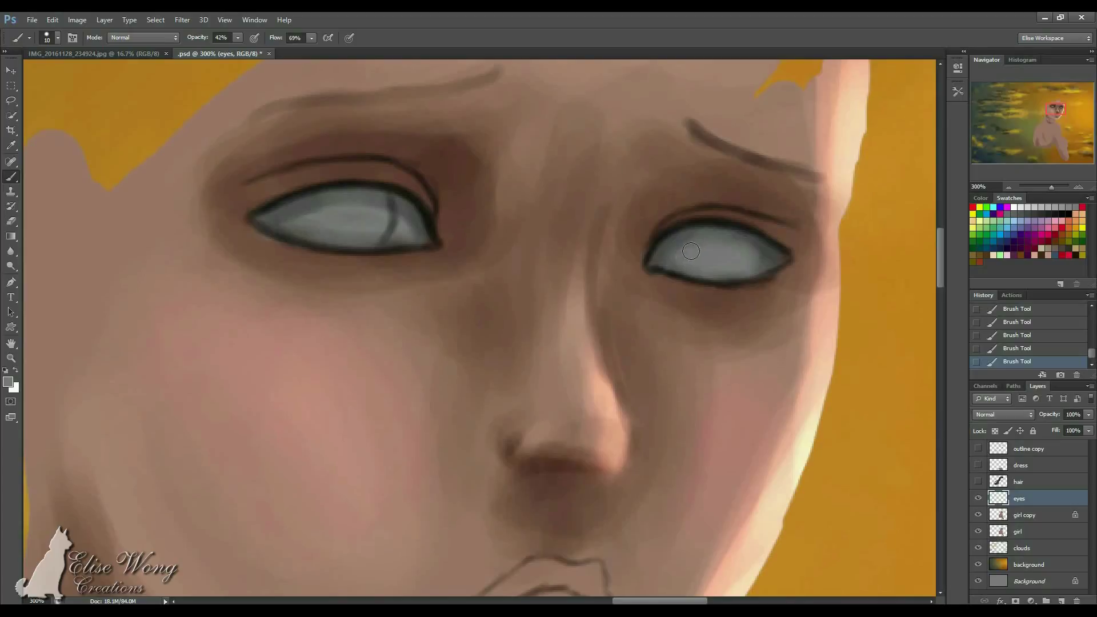
Darken the corners and upper edge of the near eyeball with a dark 10 px brush.
{"action": "left_click_drag", "start_coordinate": [480, 184], "coordinate": [617, 179]}
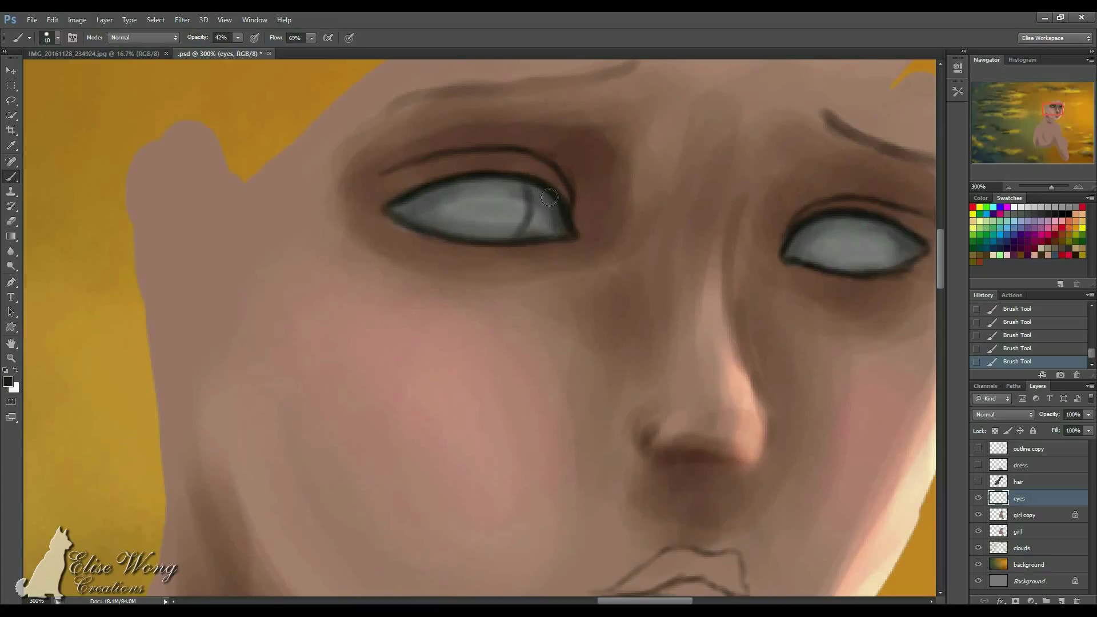
{"action": "left_click_drag", "start_coordinate": [419, 199], "coordinate": [428, 229]}
{"action": "left_click_drag", "start_coordinate": [647, 185], "coordinate": [560, 201]}
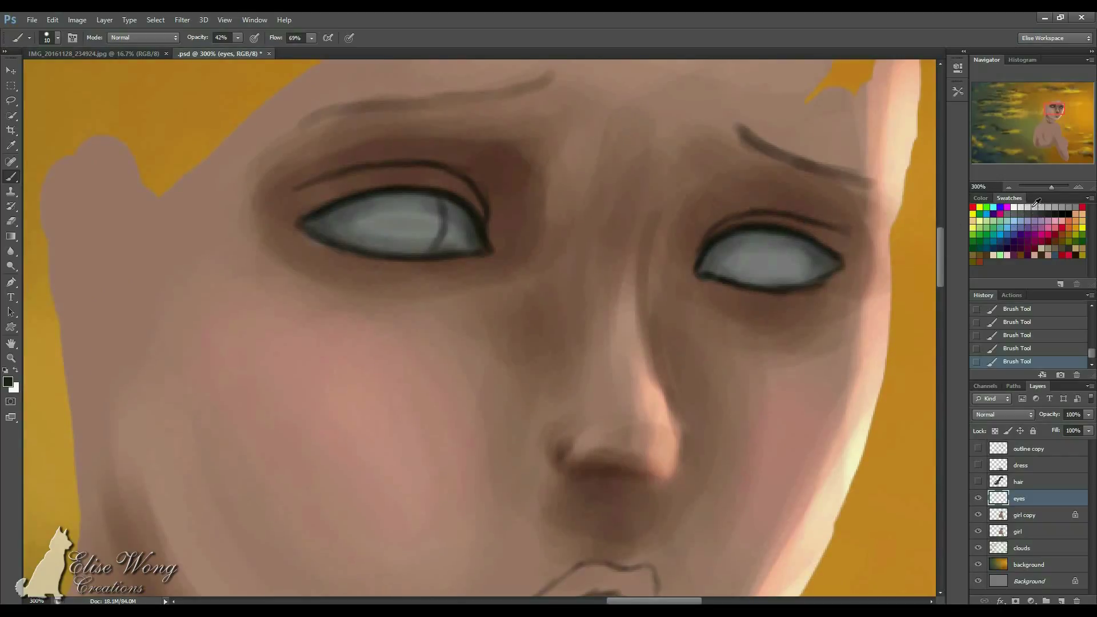
Check the iris placement against the outline copy layer and draw the iris edges of both eyes in black at 4 px.
{"action": "left_click", "coordinate": [454, 230], "text": "alt"}
{"action": "left_click", "coordinate": [1071, 214]}
{"action": "left_click", "coordinate": [978, 449]}
{"action": "key", "text": "bracketleft"}
{"action": "key", "text": "bracketleft"}
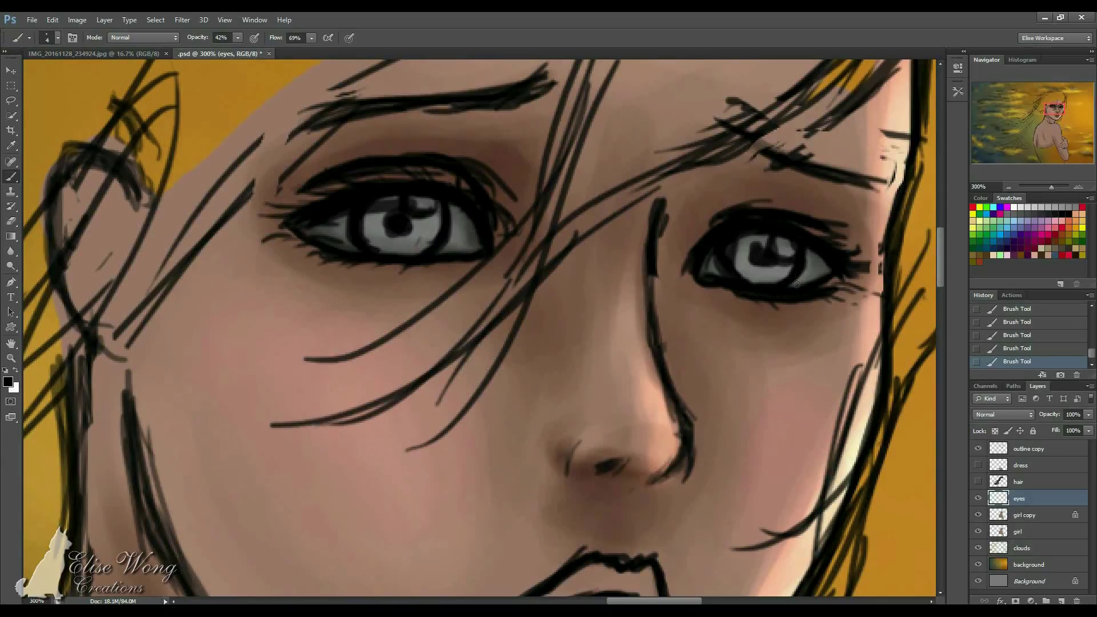
{"action": "left_click", "coordinate": [979, 448]}
{"action": "mouse_move", "coordinate": [794, 238]}
{"action": "left_mouse_down"}
{"action": "mouse_move", "coordinate": [791, 276]}
{"action": "mouse_move", "coordinate": [797, 252]}
{"action": "mouse_move", "coordinate": [768, 277]}
{"action": "left_mouse_up"}
{"action": "mouse_move", "coordinate": [455, 201]}
{"action": "left_mouse_down"}
{"action": "mouse_move", "coordinate": [521, 221]}
{"action": "mouse_move", "coordinate": [501, 266]}
{"action": "mouse_move", "coordinate": [486, 262]}
{"action": "left_mouse_up"}
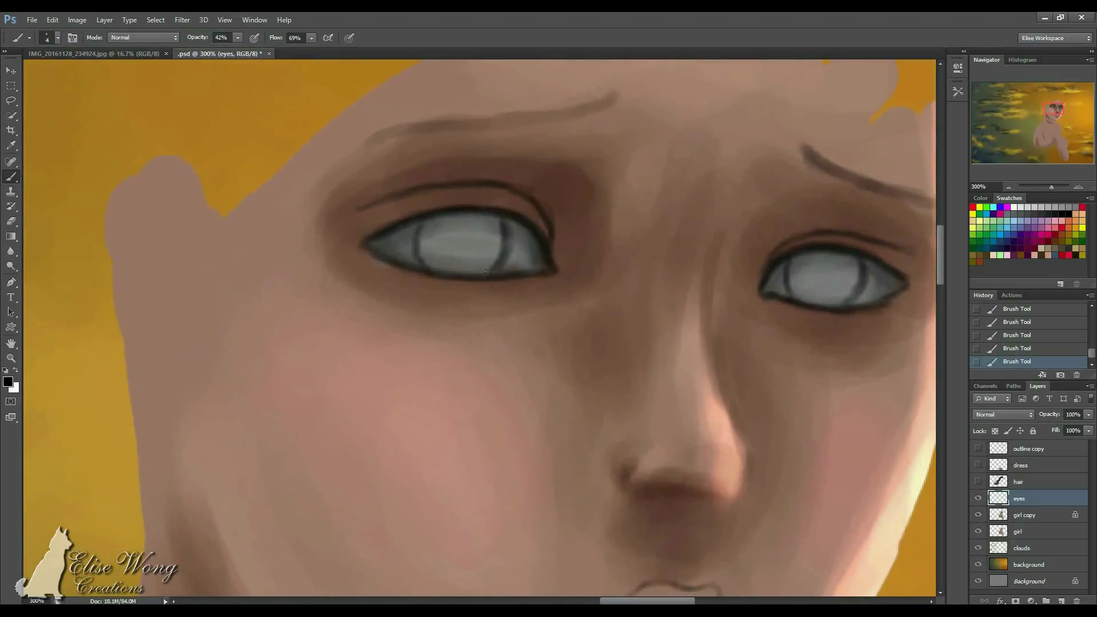
Examine the eyes within the whole painting and up close.
{"action": "key", "text": "ctrl+0"}
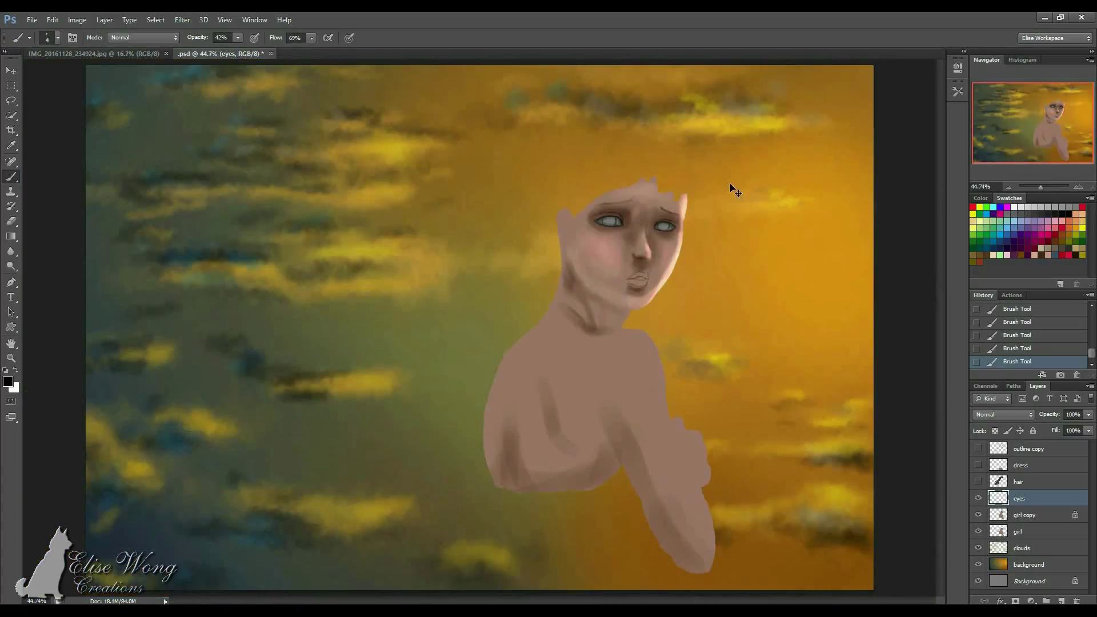
{"action": "key", "text": "ctrl+plus"}
{"action": "key", "text": "ctrl+plus"}
{"action": "key", "text": "ctrl+plus"}
{"action": "key", "text": "ctrl+plus"}
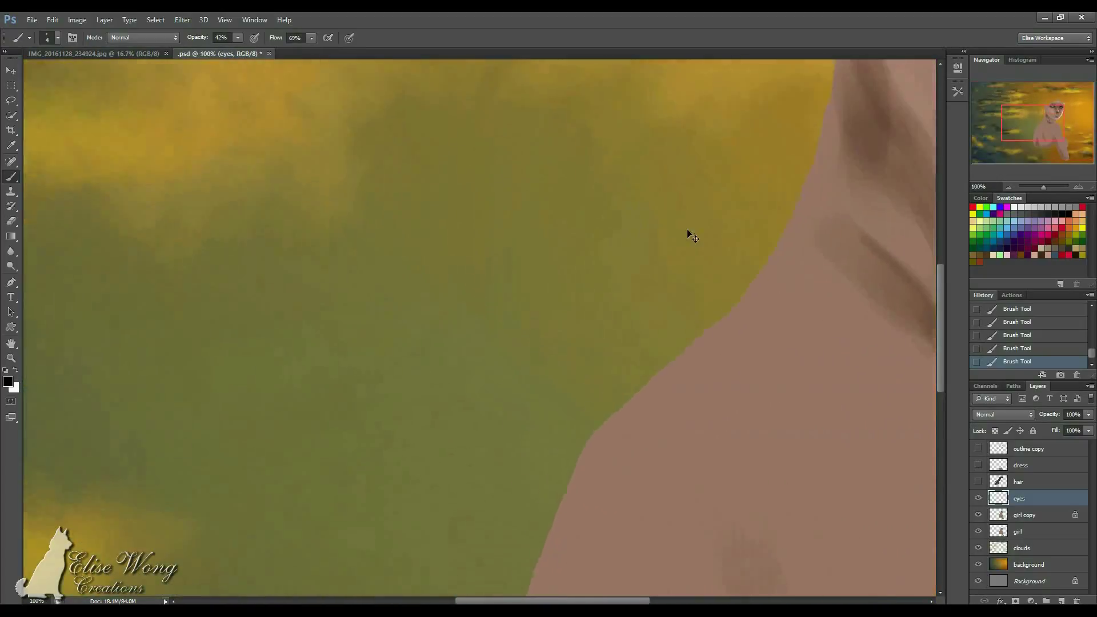
{"action": "left_click_drag", "start_coordinate": [799, 120], "coordinate": [404, 414]}
{"action": "left_click_drag", "start_coordinate": [800, 103], "coordinate": [558, 277]}
{"action": "left_click_drag", "start_coordinate": [611, 246], "coordinate": [661, 244]}
{"action": "key", "text": "ctrl+plus"}
{"action": "left_click_drag", "start_coordinate": [542, 229], "coordinate": [576, 212]}
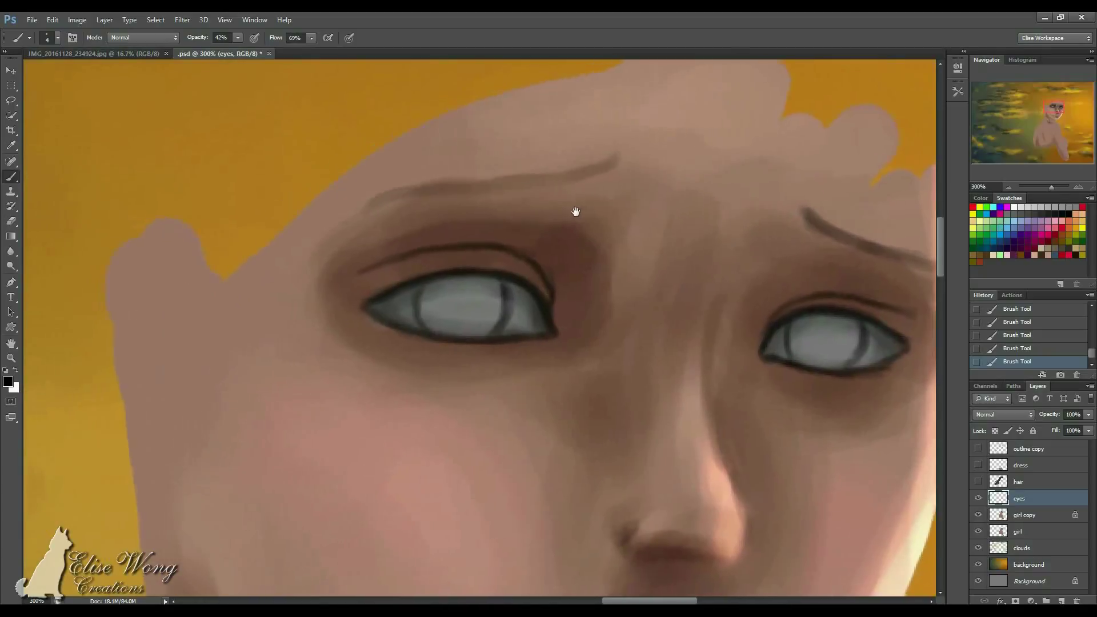
Raise the brush opacity to 93% and add a new layer named "eyes shading" above the eyes layer.
{"action": "key", "text": "ctrl+plus"}
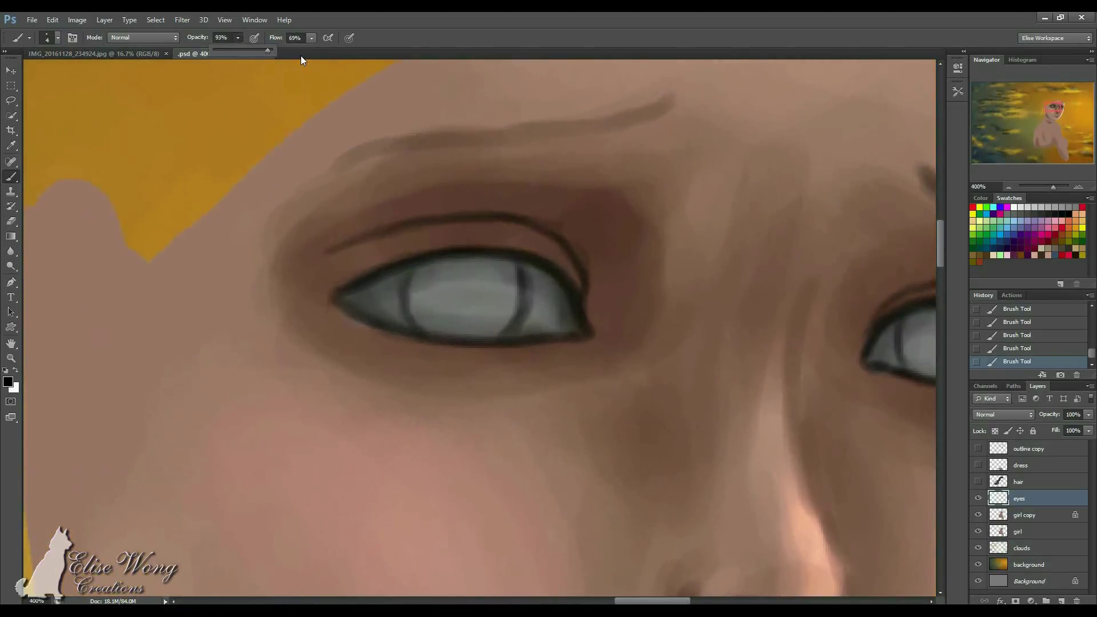
{"action": "key", "text": "ctrl+shift+n"}
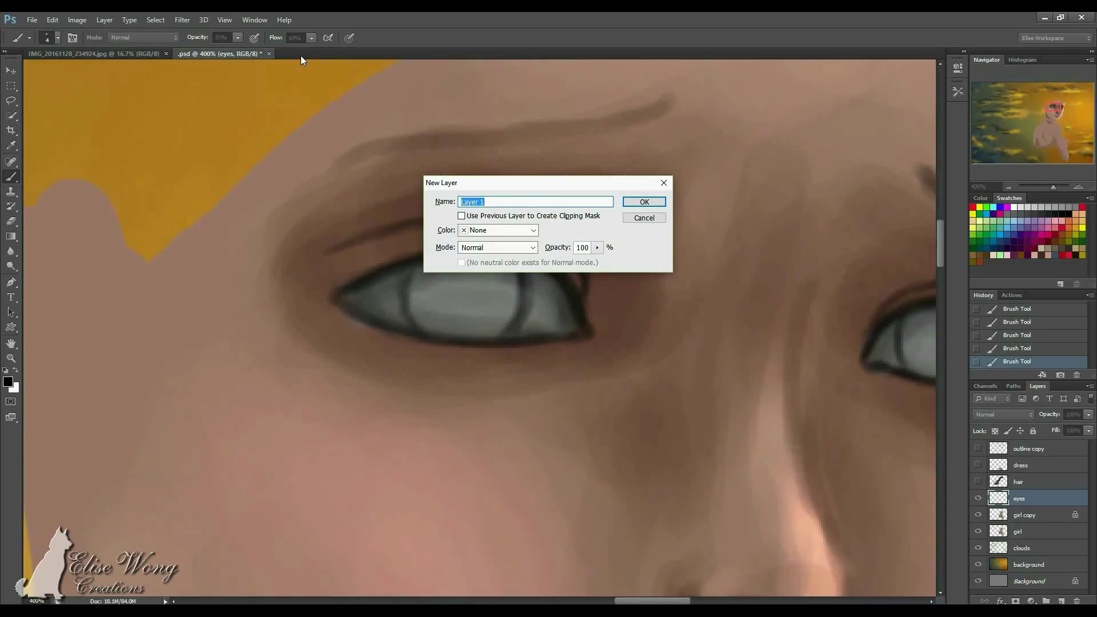
{"action": "type", "text": "eyes shading"}
{"action": "key", "text": "Return"}
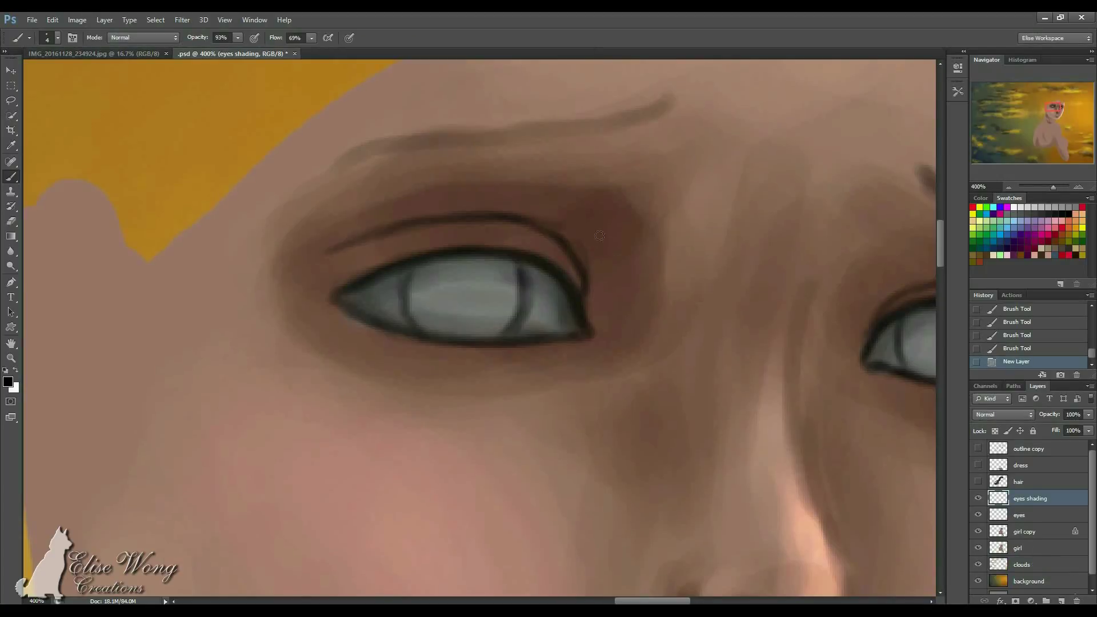
Review the face at full-canvas view and return to a close-up of both eyes.
{"action": "key", "text": "ctrl+0"}
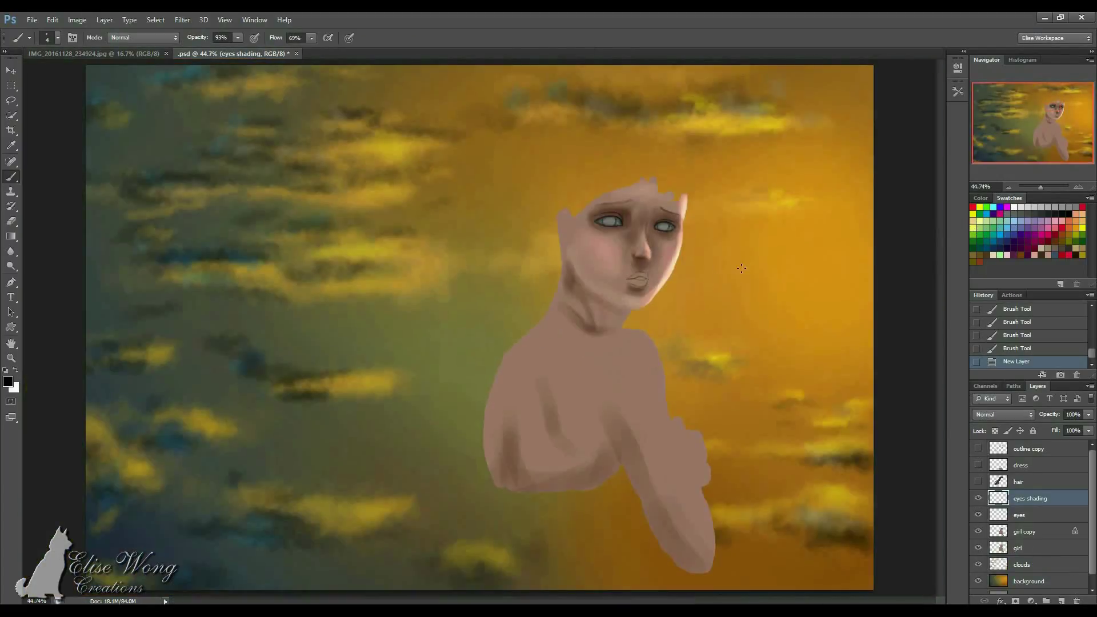
{"action": "key", "text": "ctrl+plus"}
{"action": "key", "text": "ctrl+plus"}
{"action": "key", "text": "ctrl+plus"}
{"action": "key", "text": "ctrl+plus"}
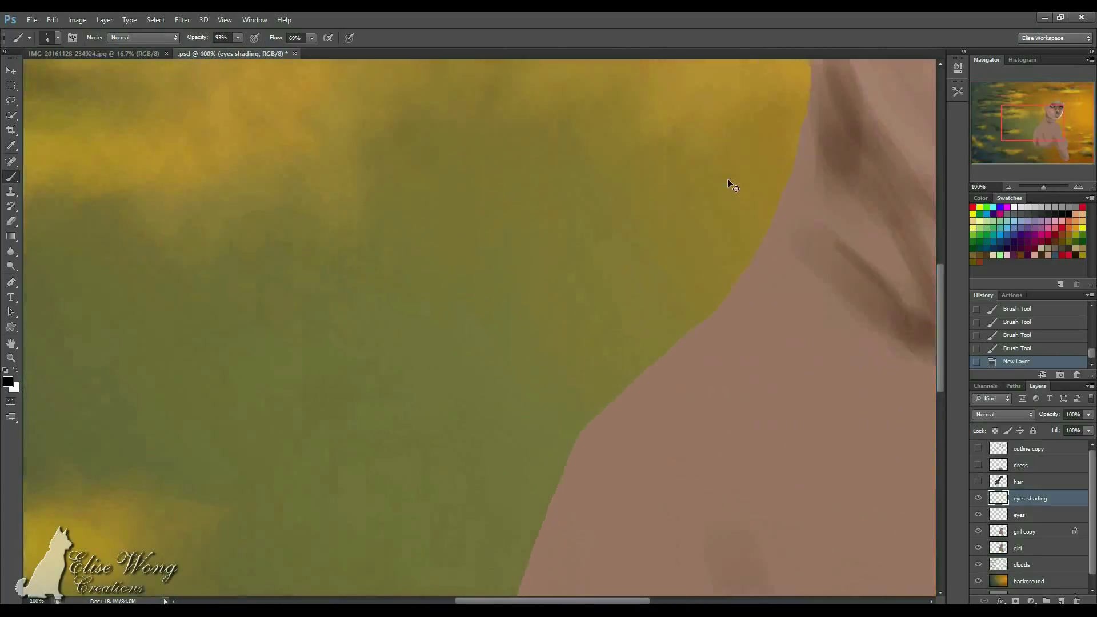
{"action": "left_click_drag", "start_coordinate": [743, 145], "coordinate": [143, 491]}
{"action": "left_click_drag", "start_coordinate": [553, 159], "coordinate": [625, 219]}
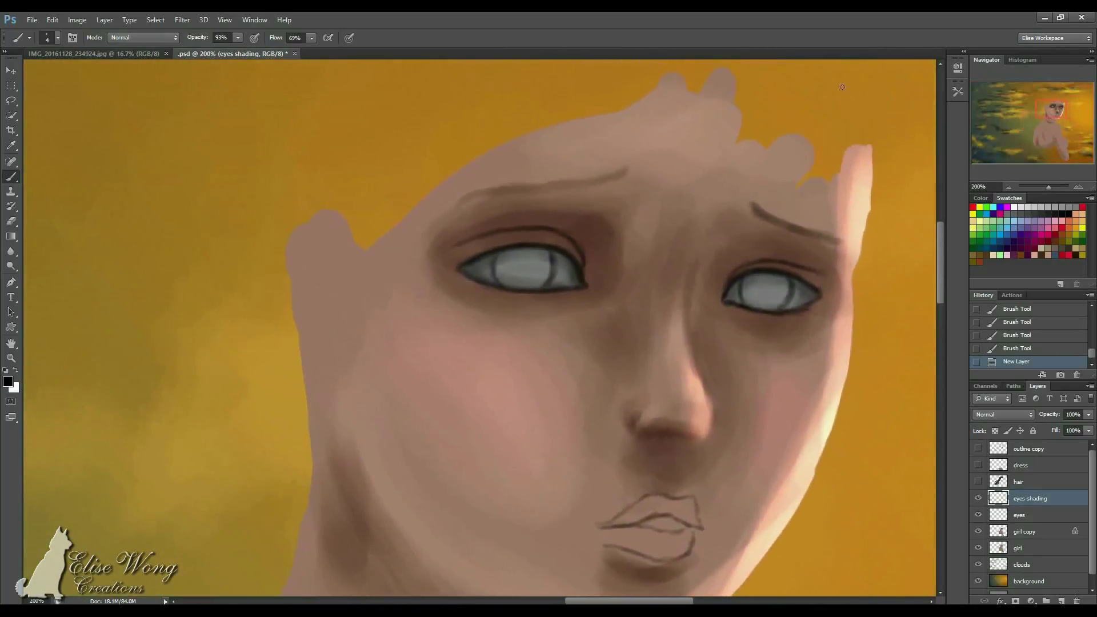
{"action": "key", "text": "ctrl+plus"}
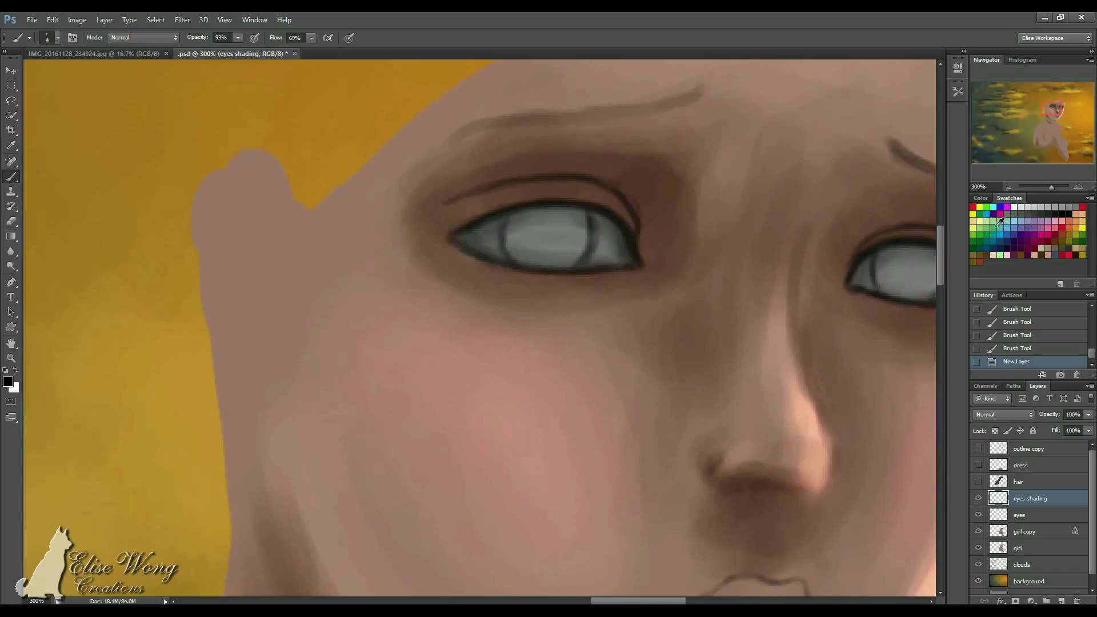
{"action": "left_click_drag", "start_coordinate": [753, 190], "coordinate": [657, 192]}
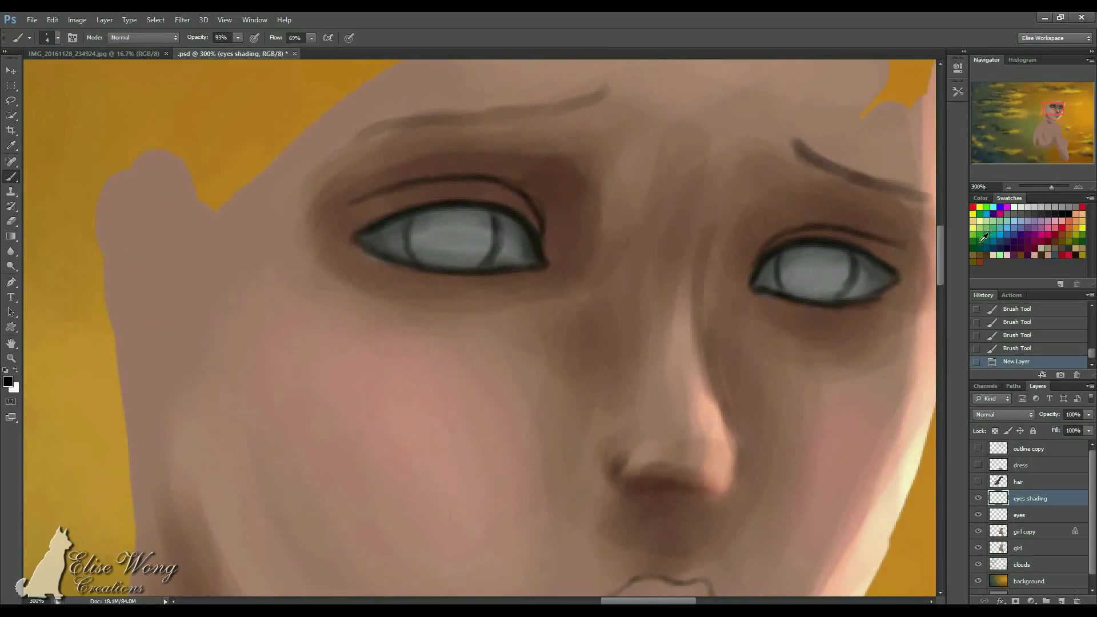
Choose a dark green swatch and fill the near eye's iris with an enlarged brush on the eyes shading layer.
{"action": "left_click", "coordinate": [981, 243]}
{"action": "key", "text": "bracketright"}
{"action": "key", "text": "bracketright"}
{"action": "key", "text": "bracketright"}
{"action": "key", "text": "bracketright"}
{"action": "key", "text": "bracketright"}
{"action": "key", "text": "bracketright"}
{"action": "key", "text": "bracketright"}
{"action": "left_click", "coordinate": [460, 231]}
{"action": "left_click_drag", "start_coordinate": [471, 224], "coordinate": [474, 257]}
{"action": "mouse_move", "coordinate": [483, 250]}
{"action": "left_mouse_down"}
{"action": "mouse_move", "coordinate": [484, 225]}
{"action": "mouse_move", "coordinate": [465, 254]}
{"action": "mouse_move", "coordinate": [484, 226]}
{"action": "mouse_move", "coordinate": [479, 256]}
{"action": "mouse_move", "coordinate": [439, 258]}
{"action": "mouse_move", "coordinate": [475, 233]}
{"action": "mouse_move", "coordinate": [470, 220]}
{"action": "mouse_move", "coordinate": [423, 223]}
{"action": "mouse_move", "coordinate": [432, 258]}
{"action": "mouse_move", "coordinate": [439, 228]}
{"action": "mouse_move", "coordinate": [452, 233]}
{"action": "mouse_move", "coordinate": [427, 237]}
{"action": "mouse_move", "coordinate": [468, 235]}
{"action": "mouse_move", "coordinate": [451, 256]}
{"action": "mouse_move", "coordinate": [468, 256]}
{"action": "mouse_move", "coordinate": [438, 253]}
{"action": "mouse_move", "coordinate": [438, 239]}
{"action": "mouse_move", "coordinate": [471, 226]}
{"action": "mouse_move", "coordinate": [449, 251]}
{"action": "left_mouse_up"}
Fill the far eye's iris with the same dark green at 10 px.
{"action": "key", "text": "bracketright"}
{"action": "key", "text": "bracketright"}
{"action": "key", "text": "space"}
{"action": "left_click_drag", "start_coordinate": [847, 216], "coordinate": [620, 233]}
{"action": "mouse_move", "coordinate": [610, 281]}
{"action": "left_mouse_down"}
{"action": "mouse_move", "coordinate": [604, 301]}
{"action": "mouse_move", "coordinate": [608, 279]}
{"action": "mouse_move", "coordinate": [571, 277]}
{"action": "mouse_move", "coordinate": [559, 298]}
{"action": "mouse_move", "coordinate": [590, 308]}
{"action": "mouse_move", "coordinate": [570, 307]}
{"action": "mouse_move", "coordinate": [593, 290]}
{"action": "mouse_move", "coordinate": [570, 292]}
{"action": "mouse_move", "coordinate": [584, 301]}
{"action": "mouse_move", "coordinate": [597, 282]}
{"action": "left_mouse_up"}
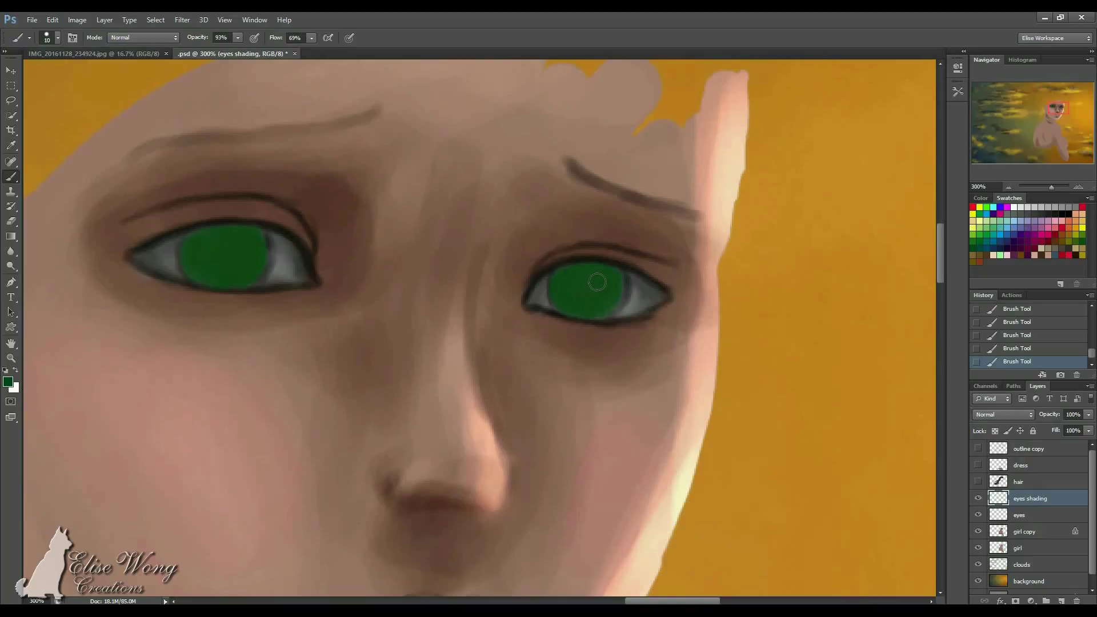
Lock the eyes shading layer's transparent pixels, set the brush to Multiply at 57% opacity and sample the iris green.
{"action": "left_click", "coordinate": [238, 37]}
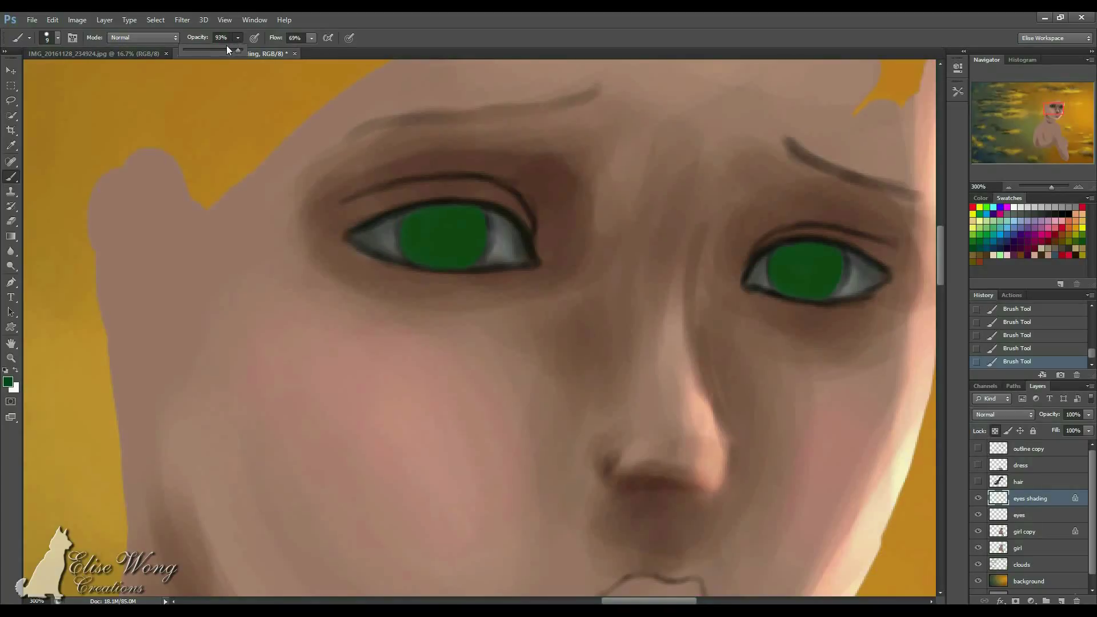
{"action": "left_click_drag", "start_coordinate": [226, 46], "coordinate": [218, 51]}
{"action": "left_click_drag", "start_coordinate": [785, 190], "coordinate": [675, 196]}
{"action": "left_click", "coordinate": [734, 249], "text": "alt"}
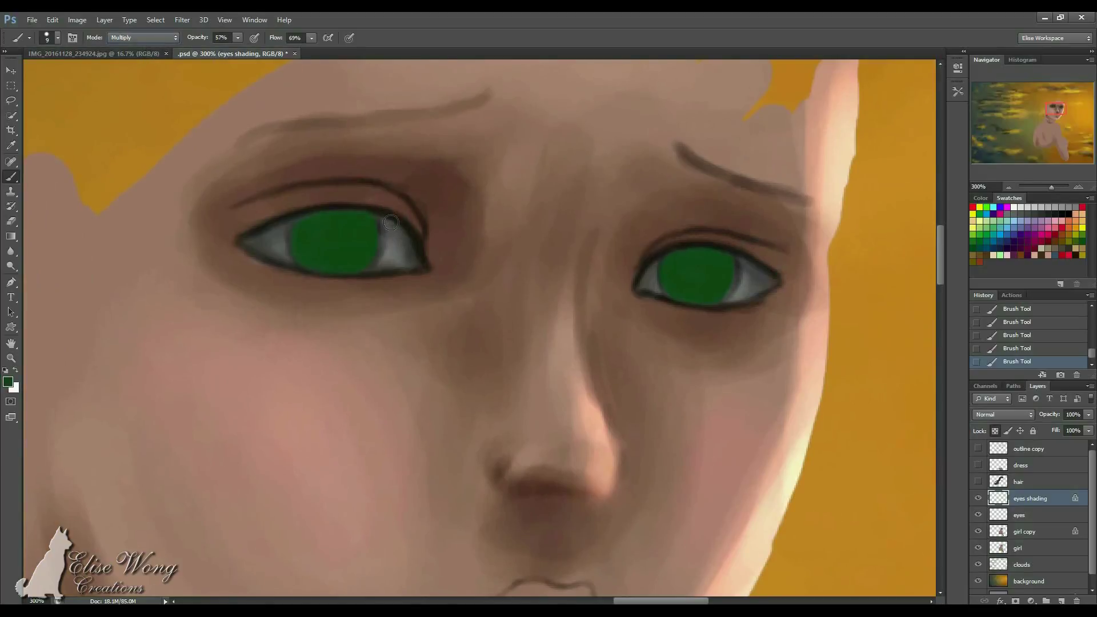
Darken the upper part of both green irises with Multiply strokes at 57% opacity.
{"action": "key", "text": "]"}
{"action": "key", "text": "]"}
{"action": "key", "text": "]"}
{"action": "key", "text": "]"}
{"action": "mouse_move", "coordinate": [392, 217]}
{"action": "left_mouse_down"}
{"action": "mouse_move", "coordinate": [272, 219]}
{"action": "mouse_move", "coordinate": [385, 220]}
{"action": "mouse_move", "coordinate": [246, 232]}
{"action": "mouse_move", "coordinate": [335, 210]}
{"action": "mouse_move", "coordinate": [298, 225]}
{"action": "left_mouse_up"}
{"action": "mouse_move", "coordinate": [749, 276]}
{"action": "left_mouse_down"}
{"action": "mouse_move", "coordinate": [739, 245]}
{"action": "mouse_move", "coordinate": [734, 261]}
{"action": "mouse_move", "coordinate": [644, 259]}
{"action": "mouse_move", "coordinate": [747, 239]}
{"action": "mouse_move", "coordinate": [685, 243]}
{"action": "mouse_move", "coordinate": [720, 233]}
{"action": "mouse_move", "coordinate": [773, 251]}
{"action": "left_mouse_up"}
{"action": "key", "text": "bracketleft"}
{"action": "key", "text": "bracketleft"}
{"action": "key", "text": "bracketleft"}
{"action": "key", "text": "bracketleft"}
{"action": "key", "text": "bracketleft"}
{"action": "key", "text": "bracketleft"}
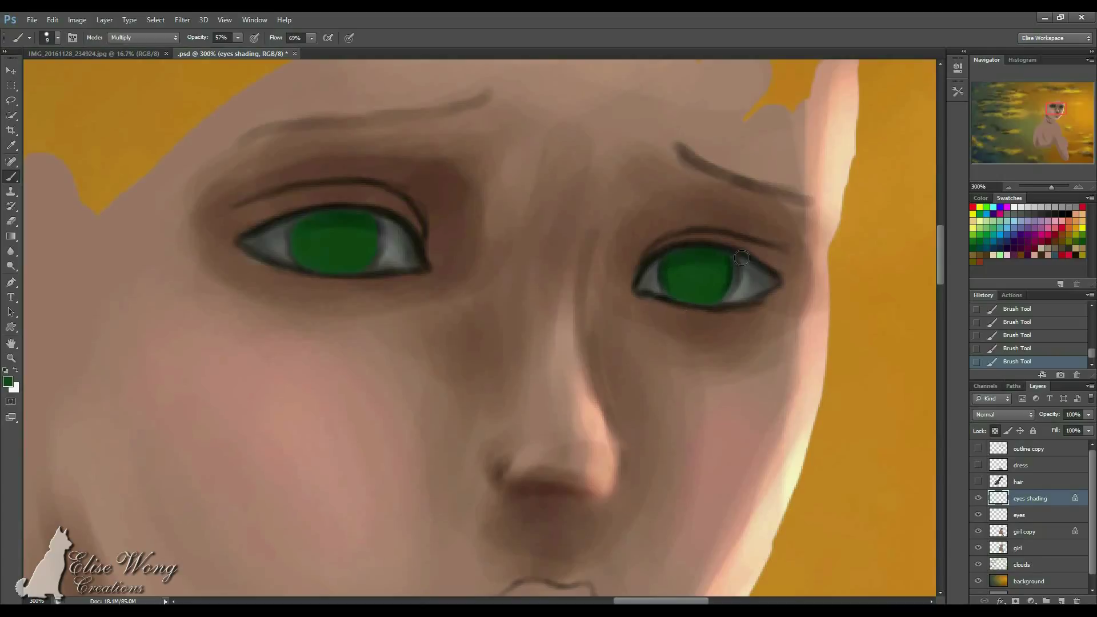
Deepen the shadow beneath the upper lids on both irises with a larger Multiply brush, up to 25 px.
{"action": "key", "text": "bracketright"}
{"action": "key", "text": "bracketright"}
{"action": "key", "text": "bracketright"}
{"action": "key", "text": "bracketright"}
{"action": "left_click_drag", "start_coordinate": [693, 239], "coordinate": [638, 266]}
{"action": "mouse_move", "coordinate": [404, 181]}
{"action": "left_mouse_down"}
{"action": "mouse_move", "coordinate": [553, 171]}
{"action": "mouse_move", "coordinate": [510, 165]}
{"action": "left_mouse_up"}
{"action": "key", "text": "bracketleft"}
{"action": "key", "text": "bracketleft"}
{"action": "key", "text": "bracketleft"}
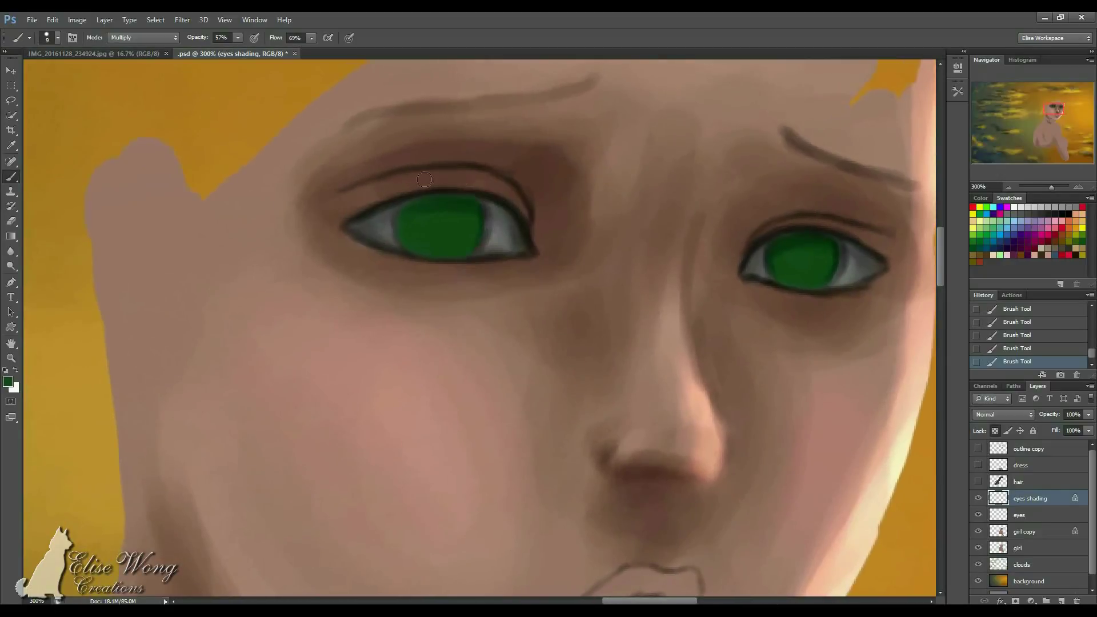
{"action": "key", "text": "bracketright"}
{"action": "key", "text": "bracketright"}
{"action": "mouse_move", "coordinate": [491, 218]}
{"action": "left_mouse_down"}
{"action": "mouse_move", "coordinate": [418, 215]}
{"action": "mouse_move", "coordinate": [472, 202]}
{"action": "mouse_move", "coordinate": [456, 234]}
{"action": "mouse_move", "coordinate": [452, 207]}
{"action": "left_mouse_up"}
{"action": "left_click_drag", "start_coordinate": [670, 189], "coordinate": [506, 200]}
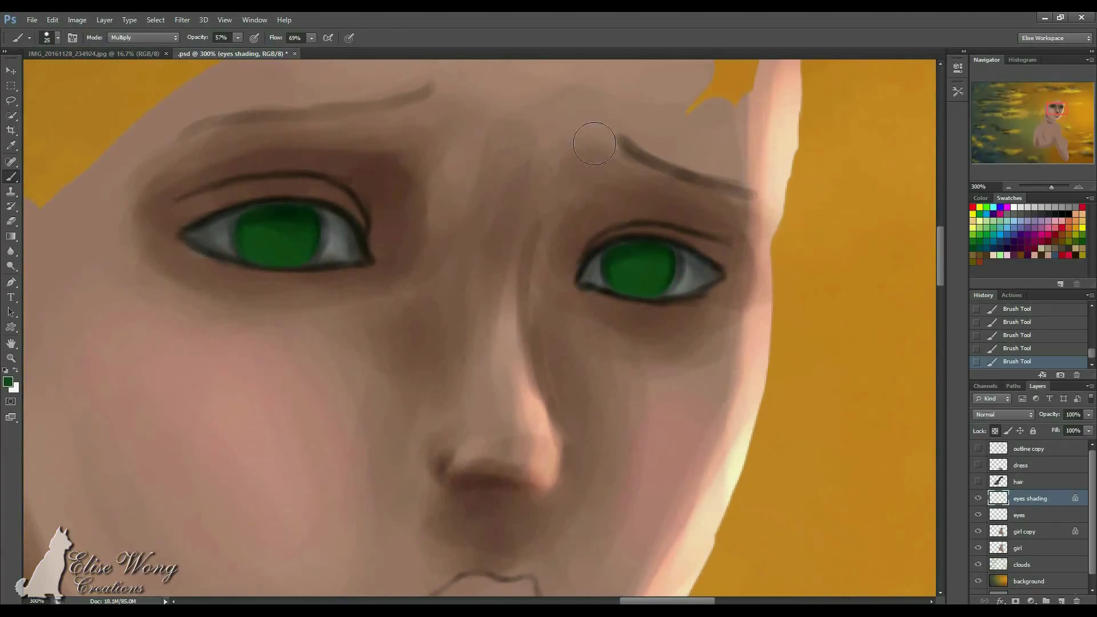
{"action": "left_click_drag", "start_coordinate": [470, 152], "coordinate": [533, 189]}
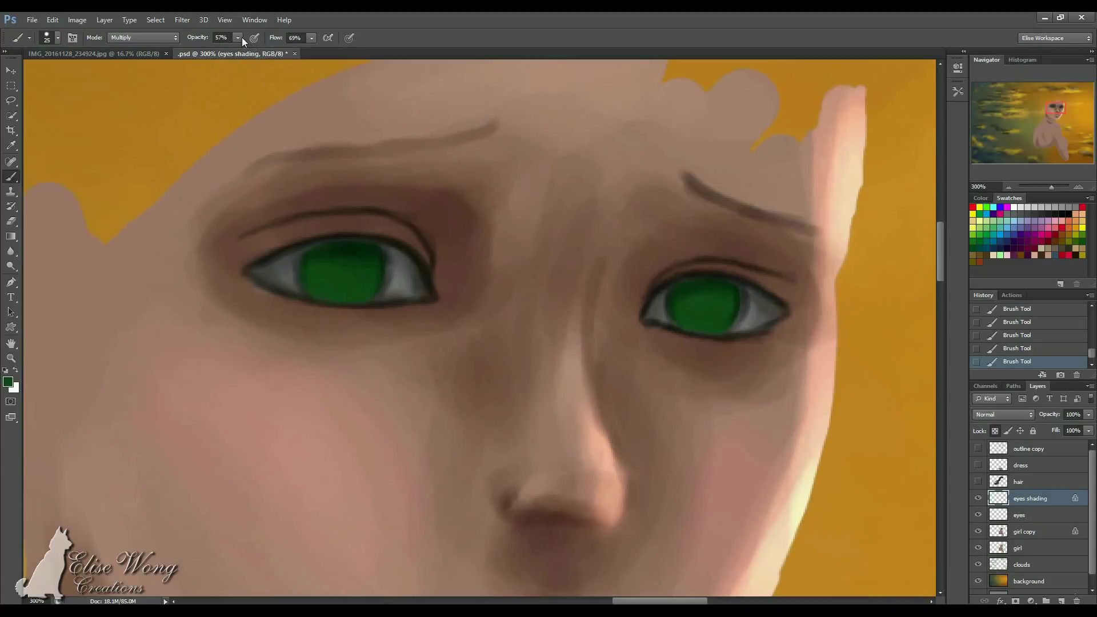
Choose a brighter green swatch, reduce the brush size and undo the last two brush strokes.
{"action": "left_click", "coordinate": [979, 235]}
{"action": "key", "text": "bracketleft"}
{"action": "key", "text": "bracketleft"}
{"action": "key", "text": "bracketleft"}
{"action": "key", "text": "bracketleft"}
{"action": "key", "text": "bracketleft"}
{"action": "key", "text": "ctrl+alt+z"}
{"action": "key", "text": "ctrl+alt+z"}
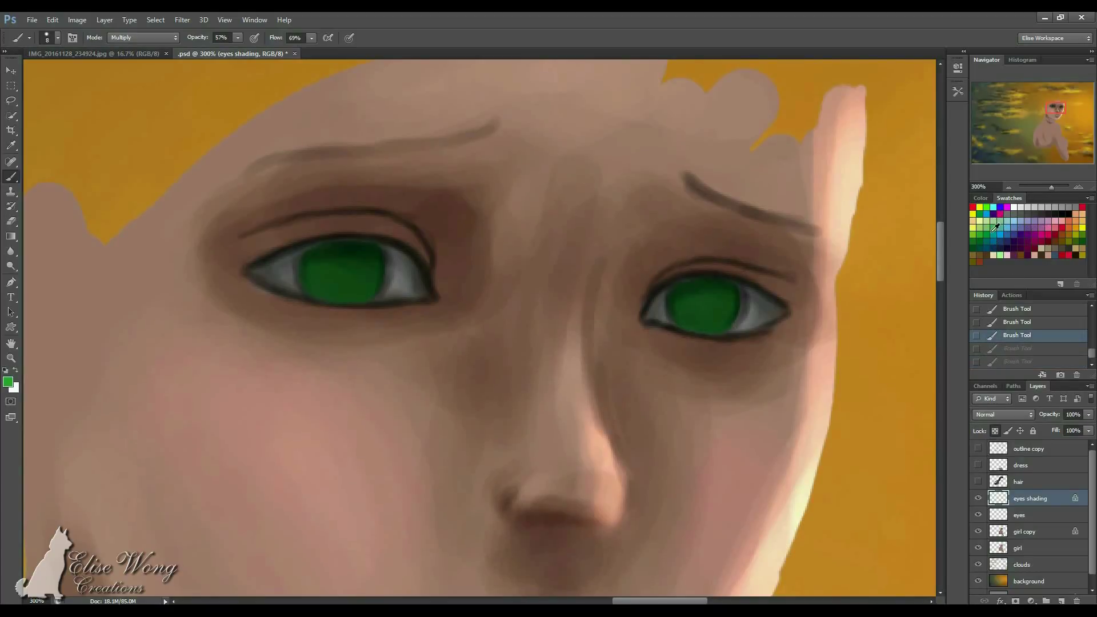
Set the brush to Normal mode, pick a different brush preset and reduce its size for the iris highlights.
{"action": "key", "text": "bracketright"}
{"action": "key", "text": "bracketright"}
{"action": "key", "text": "F5"}
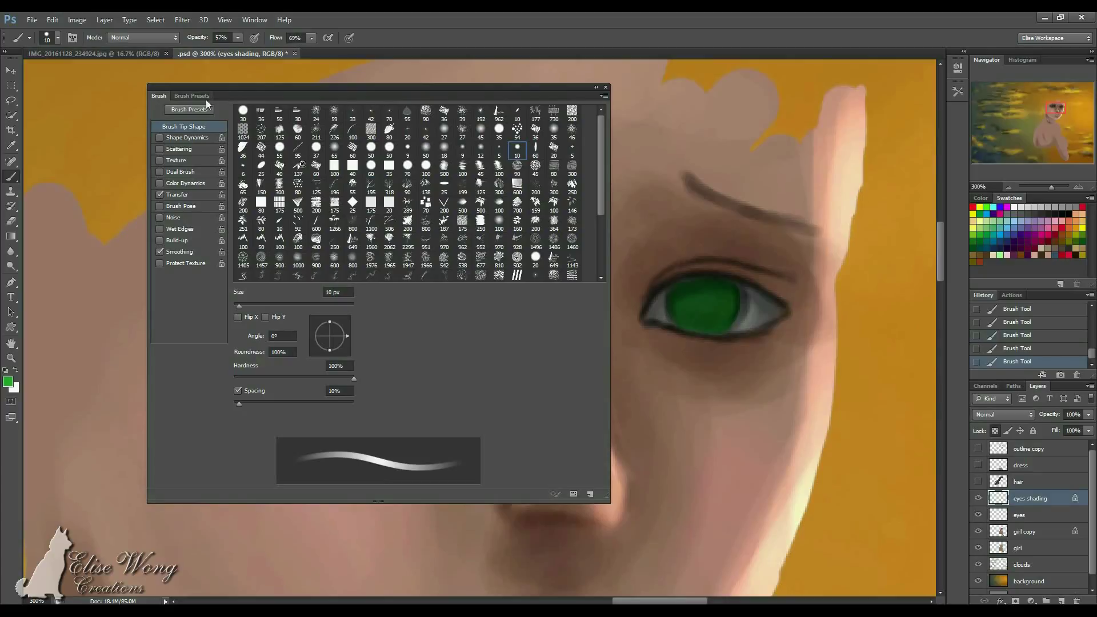
{"action": "left_click", "coordinate": [193, 95]}
{"action": "left_click_drag", "start_coordinate": [608, 288], "coordinate": [599, 369]}
{"action": "left_click", "coordinate": [413, 450]}
{"action": "key", "text": "F5"}
{"action": "key", "text": "bracketleft"}
{"action": "key", "text": "bracketleft"}
{"action": "key", "text": "bracketleft"}
{"action": "key", "text": "bracketleft"}
{"action": "key", "text": "bracketleft"}
{"action": "key", "text": "bracketleft"}
{"action": "key", "text": "bracketleft"}
{"action": "key", "text": "bracketleft"}
{"action": "key", "text": "bracketleft"}
{"action": "key", "text": "bracketleft"}
Brighten the lower part of both irises with the brighter green at 57% opacity on the eyes shading layer.
{"action": "mouse_move", "coordinate": [703, 326]}
{"action": "left_mouse_down"}
{"action": "mouse_move", "coordinate": [723, 313]}
{"action": "mouse_move", "coordinate": [685, 304]}
{"action": "mouse_move", "coordinate": [708, 329]}
{"action": "mouse_move", "coordinate": [722, 322]}
{"action": "mouse_move", "coordinate": [682, 309]}
{"action": "mouse_move", "coordinate": [717, 320]}
{"action": "left_mouse_up"}
{"action": "key", "text": "bracketright"}
{"action": "key", "text": "bracketright"}
{"action": "key", "text": "bracketleft"}
{"action": "mouse_move", "coordinate": [325, 299]}
{"action": "left_mouse_down"}
{"action": "mouse_move", "coordinate": [363, 288]}
{"action": "mouse_move", "coordinate": [320, 297]}
{"action": "mouse_move", "coordinate": [348, 294]}
{"action": "mouse_move", "coordinate": [319, 275]}
{"action": "mouse_move", "coordinate": [356, 302]}
{"action": "mouse_move", "coordinate": [366, 291]}
{"action": "mouse_move", "coordinate": [315, 272]}
{"action": "mouse_move", "coordinate": [370, 289]}
{"action": "mouse_move", "coordinate": [369, 278]}
{"action": "mouse_move", "coordinate": [318, 285]}
{"action": "mouse_move", "coordinate": [379, 277]}
{"action": "left_mouse_up"}
{"action": "key", "text": "bracketright"}
{"action": "key", "text": "bracketright"}
{"action": "mouse_move", "coordinate": [712, 317]}
{"action": "left_mouse_down"}
{"action": "mouse_move", "coordinate": [729, 318]}
{"action": "mouse_move", "coordinate": [689, 303]}
{"action": "left_mouse_up"}
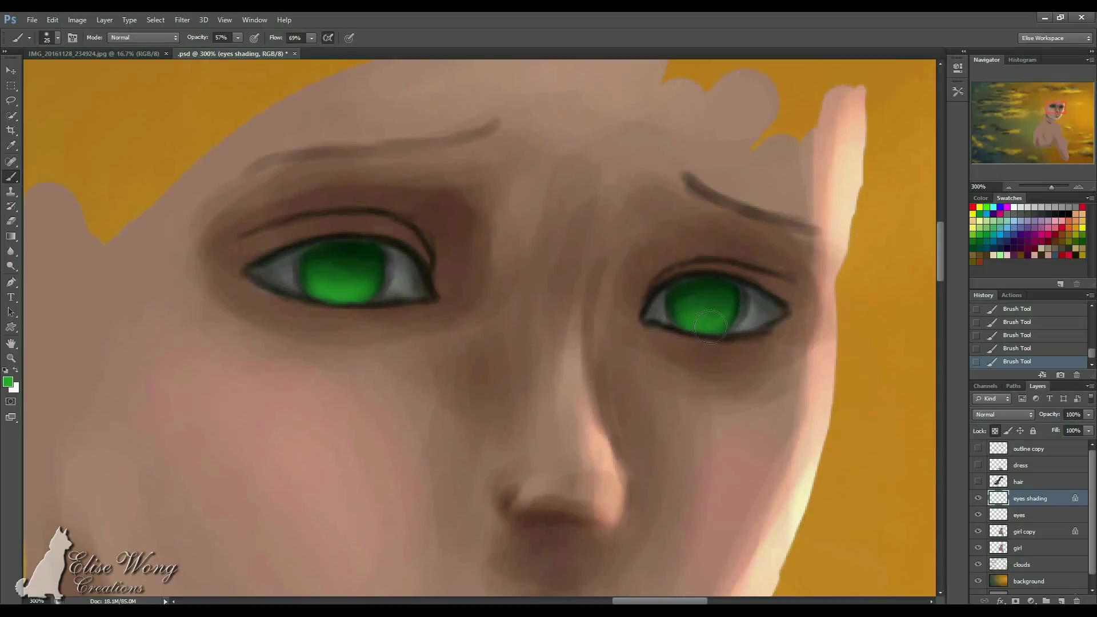
Paint a dark pupil in the centre of the far eye's iris on a new pupil layer.
{"action": "left_click", "coordinate": [703, 286], "text": "alt"}
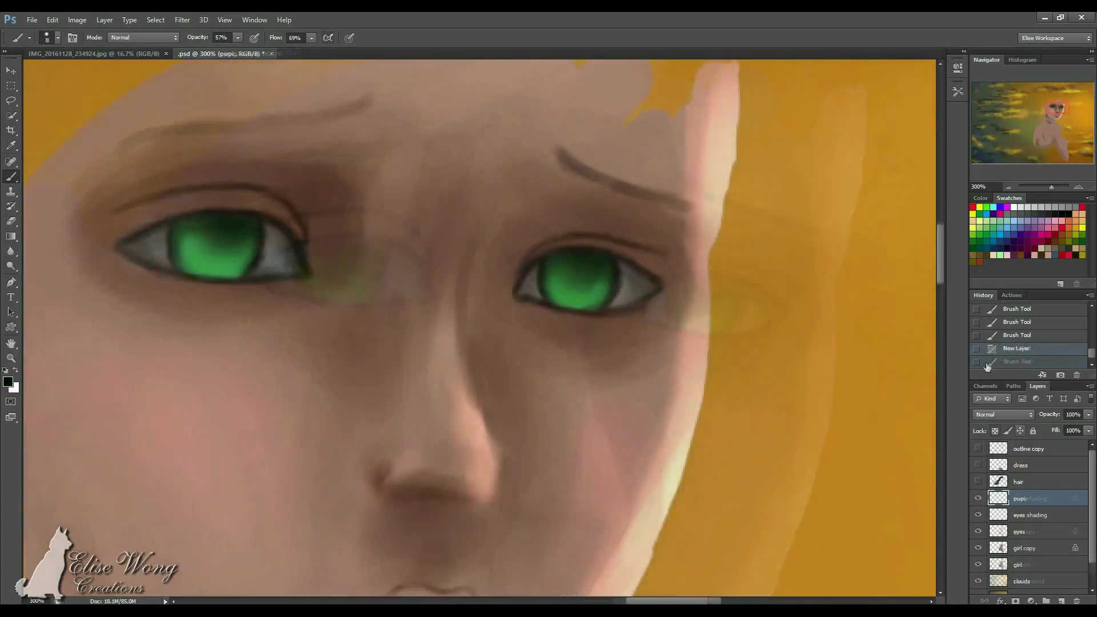
{"action": "left_click", "coordinate": [577, 277]}
{"action": "left_click", "coordinate": [576, 277]}
{"action": "left_click", "coordinate": [576, 277]}
{"action": "left_click_drag", "start_coordinate": [483, 283], "coordinate": [589, 260]}
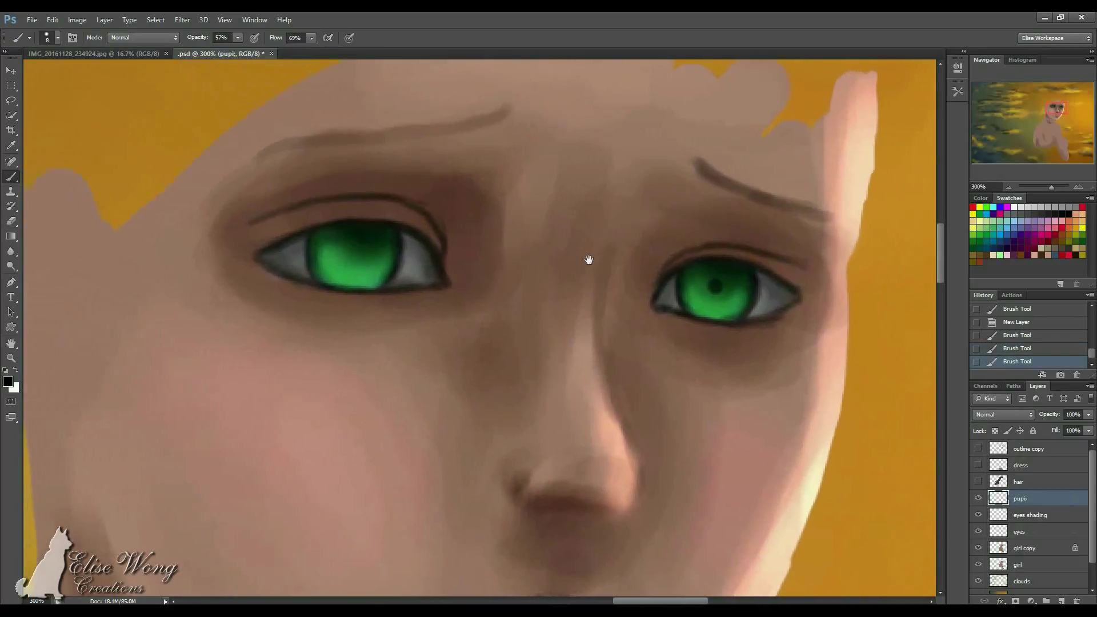
Paint a matching dark pupil in the near eye's iris, stepping back in the history to redo the misplaced stroke.
{"action": "left_click_drag", "start_coordinate": [411, 238], "coordinate": [589, 244]}
{"action": "left_click_drag", "start_coordinate": [525, 262], "coordinate": [537, 254]}
{"action": "left_click", "coordinate": [1027, 348]}
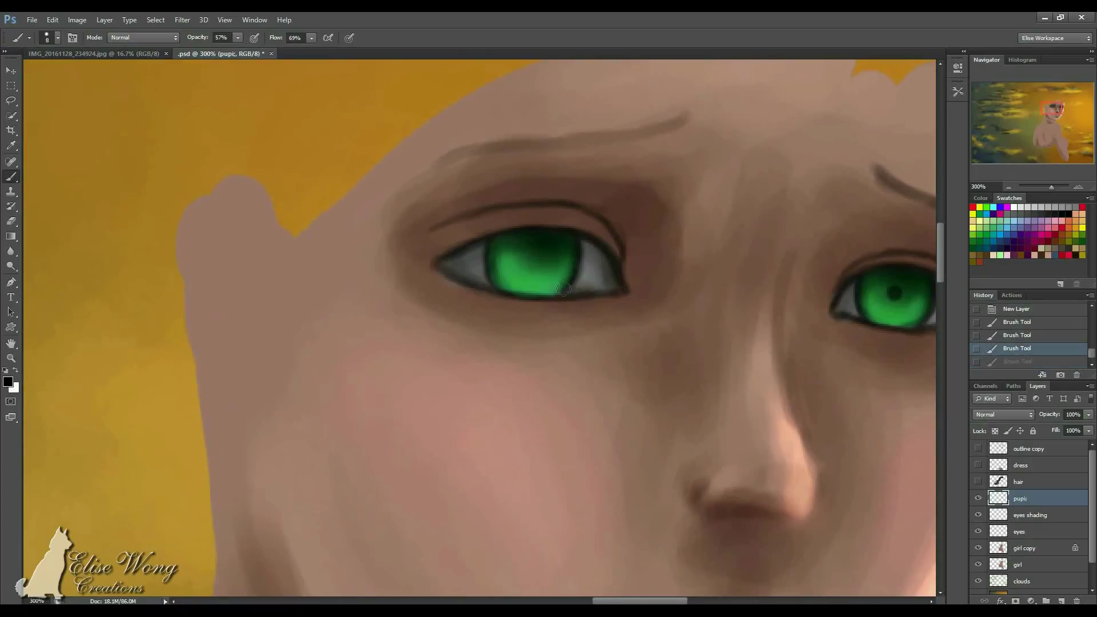
{"action": "left_click_drag", "start_coordinate": [530, 261], "coordinate": [533, 261]}
{"action": "scroll", "coordinate": [558, 293], "scroll_direction": "right", "scroll_amount": 5}
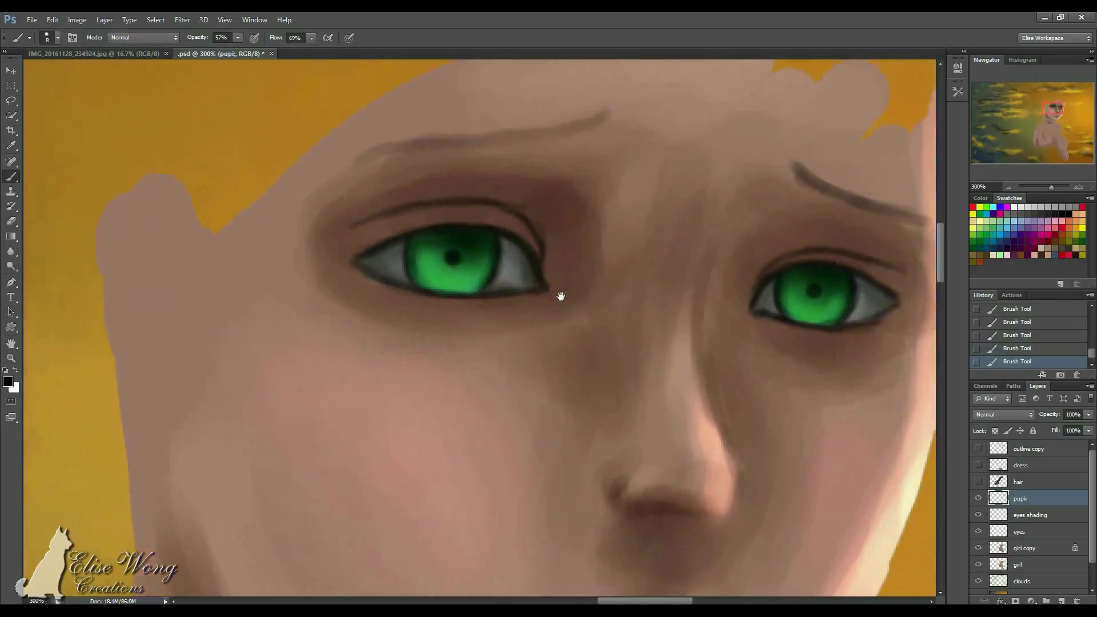
Refine the pupils of both eyes with small dark strokes, reducing the brush to 5 px.
{"action": "key", "text": "bracketleft"}
{"action": "left_click", "coordinate": [658, 285]}
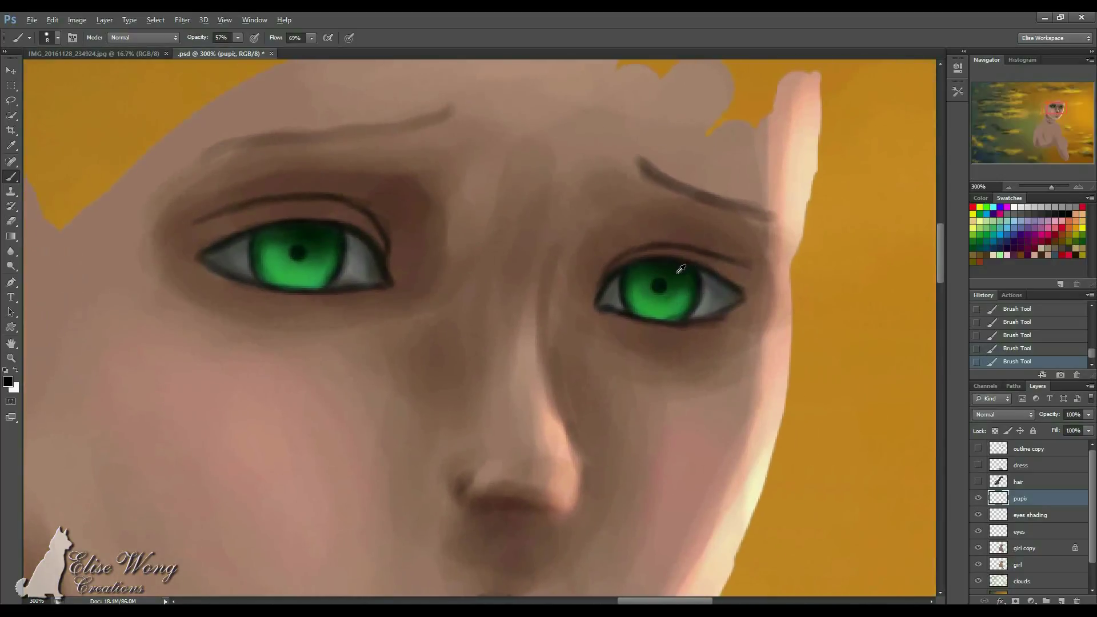
{"action": "key", "text": "bracketleft"}
{"action": "key", "text": "bracketleft"}
{"action": "left_click_drag", "start_coordinate": [389, 233], "coordinate": [556, 227]}
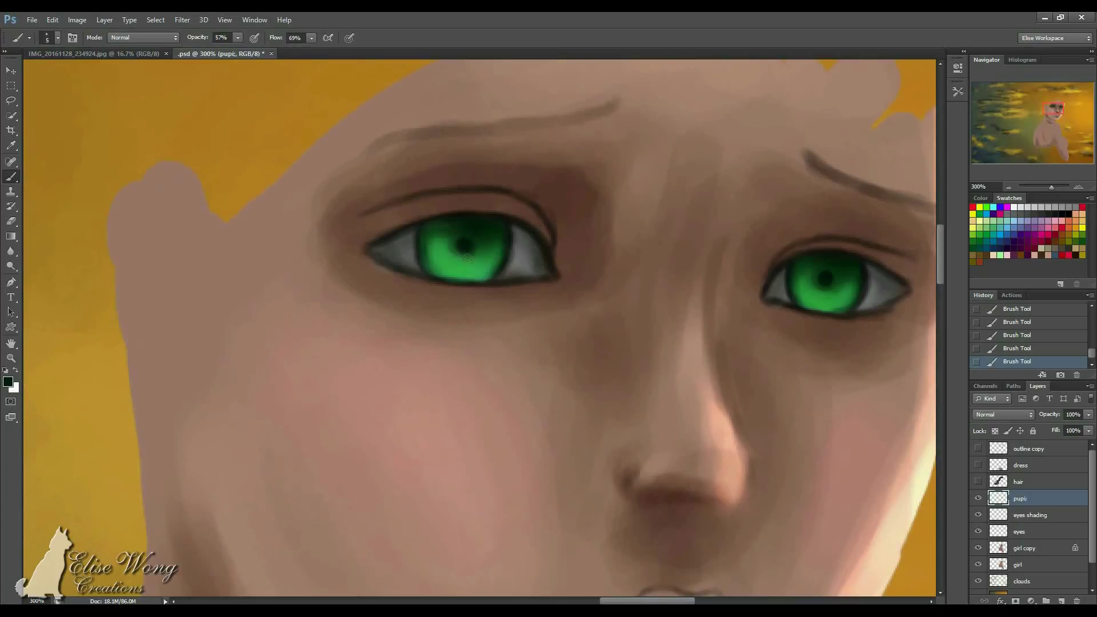
{"action": "key", "text": "ctrl+minus"}
{"action": "key", "text": "ctrl+minus"}
{"action": "key", "text": "ctrl+minus"}
{"action": "key", "text": "ctrl+minus"}
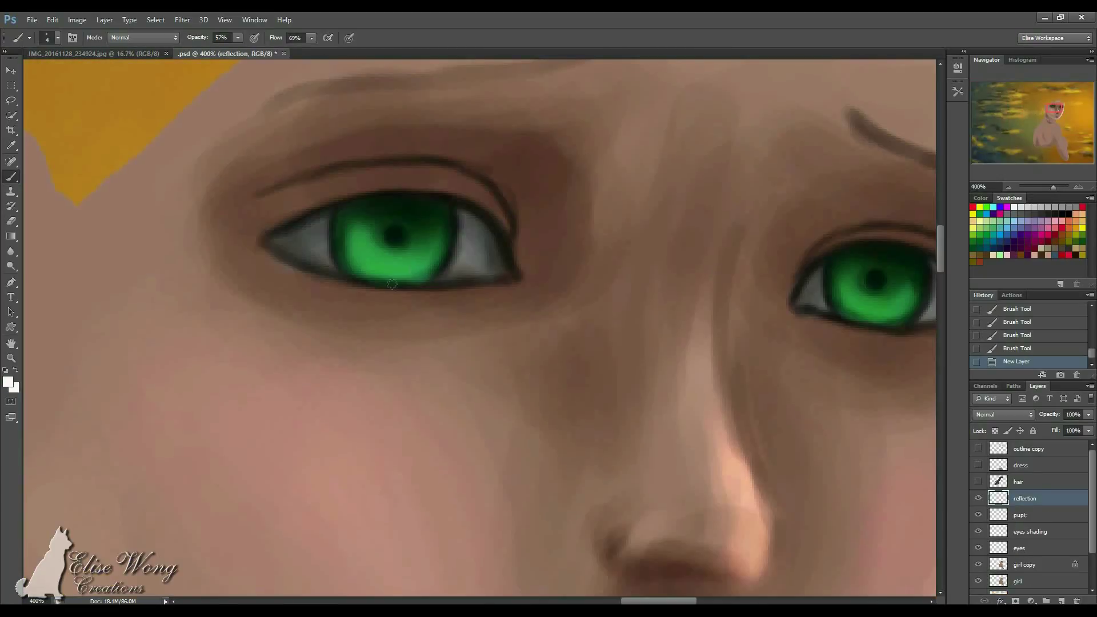
Dab a large white reflection and a smaller one below it on the near eye on the reflection layer.
{"action": "key", "text": "bracketleft"}
{"action": "left_click", "coordinate": [382, 218]}
{"action": "left_click", "coordinate": [382, 219]}
{"action": "key", "text": "bracketright"}
{"action": "key", "text": "bracketright"}
{"action": "left_click", "coordinate": [382, 218]}
{"action": "left_click", "coordinate": [382, 218]}
{"action": "key", "text": "bracketleft"}
{"action": "key", "text": "bracketleft"}
{"action": "left_click", "coordinate": [382, 244]}
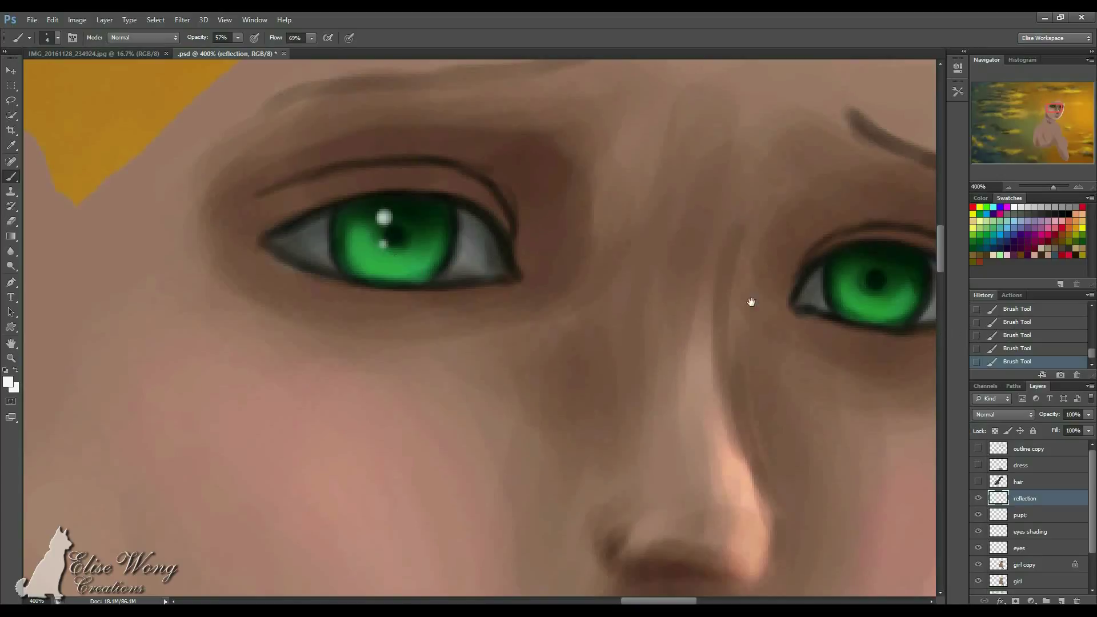
Add the same pair of white reflections, one large and one small, to the far eye.
{"action": "left_click_drag", "start_coordinate": [744, 309], "coordinate": [627, 302]}
{"action": "left_click", "coordinate": [750, 261]}
{"action": "key", "text": "bracketright"}
{"action": "left_click", "coordinate": [750, 262]}
{"action": "left_click_drag", "start_coordinate": [750, 282], "coordinate": [751, 284]}
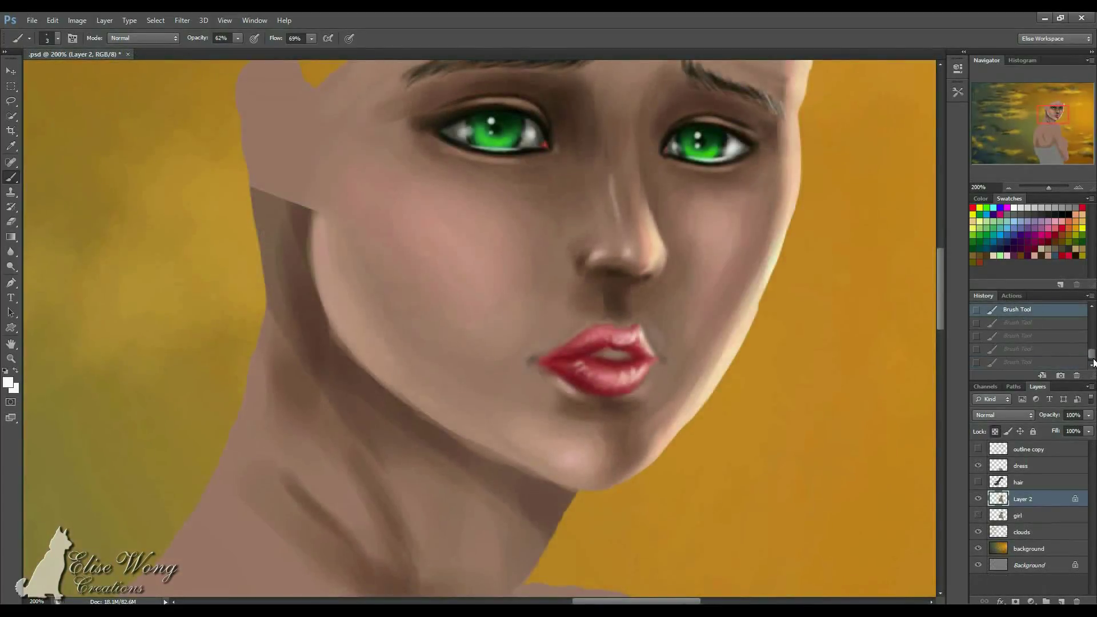
Return the lips to an earlier history state and repaint fine white highlights on the lower lip on Layer 2.
{"action": "left_click", "coordinate": [1012, 349]}
{"action": "scroll", "coordinate": [1013, 343], "scroll_direction": "down", "scroll_amount": 1}
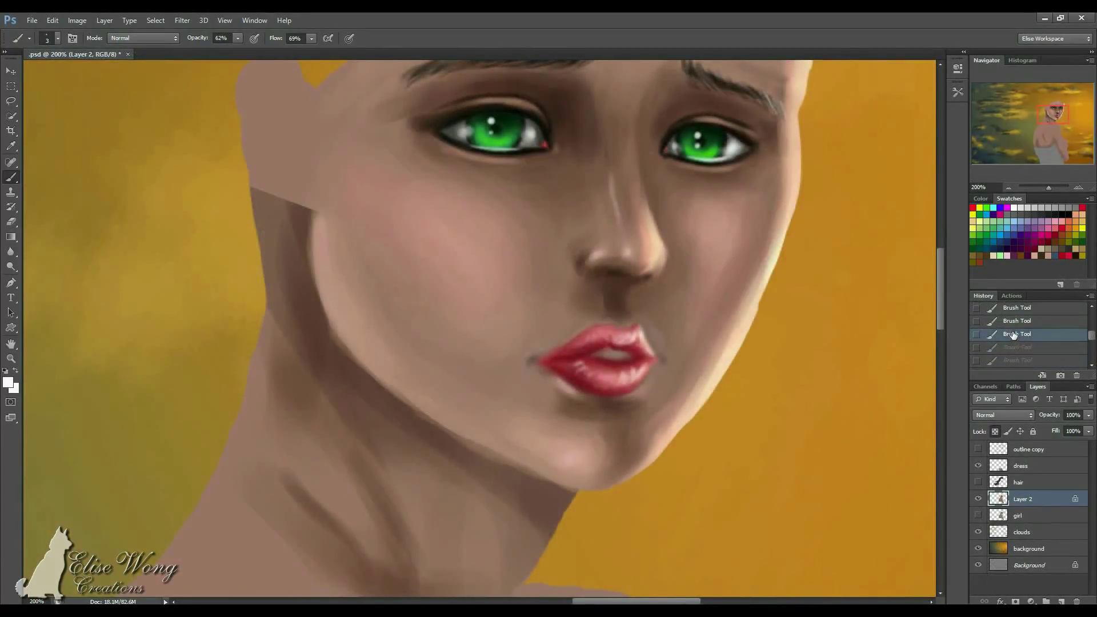
{"action": "left_click_drag", "start_coordinate": [1091, 337], "coordinate": [1091, 324]}
{"action": "left_click", "coordinate": [1049, 319]}
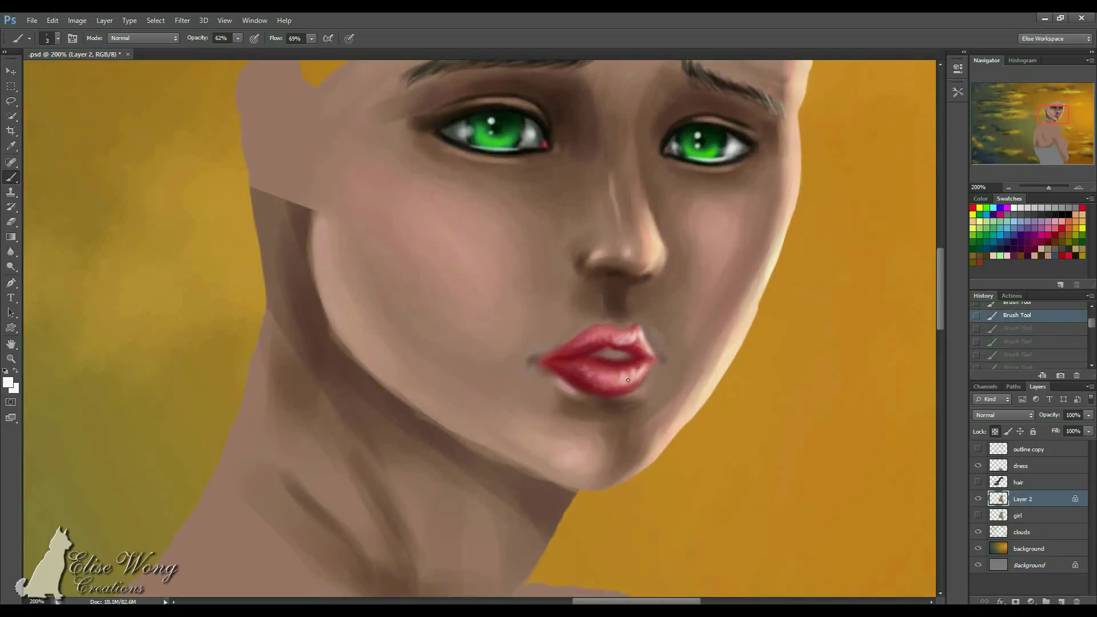
{"action": "key", "text": "bracketleft"}
{"action": "mouse_move", "coordinate": [587, 377]}
{"action": "left_mouse_down"}
{"action": "mouse_move", "coordinate": [571, 374]}
{"action": "mouse_move", "coordinate": [597, 379]}
{"action": "left_mouse_up"}
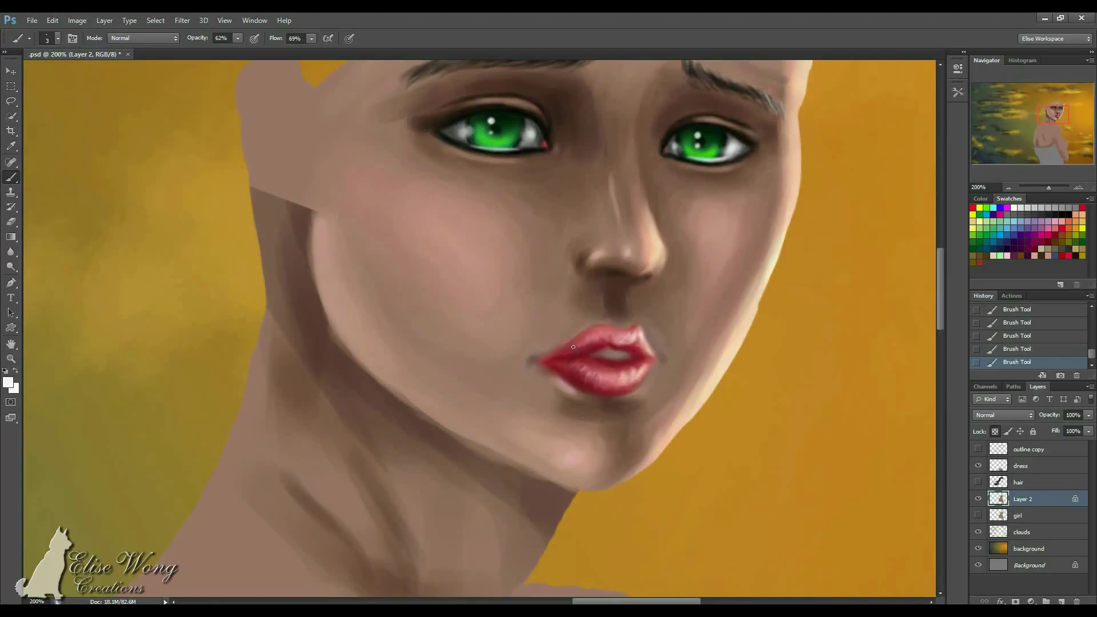
Sample a dark red from the lips and review the whole painting and the face up close.
{"action": "left_click", "coordinate": [618, 369], "text": "alt"}
{"action": "left_click", "coordinate": [584, 353], "text": "alt"}
{"action": "key", "text": "ctrl+minus"}
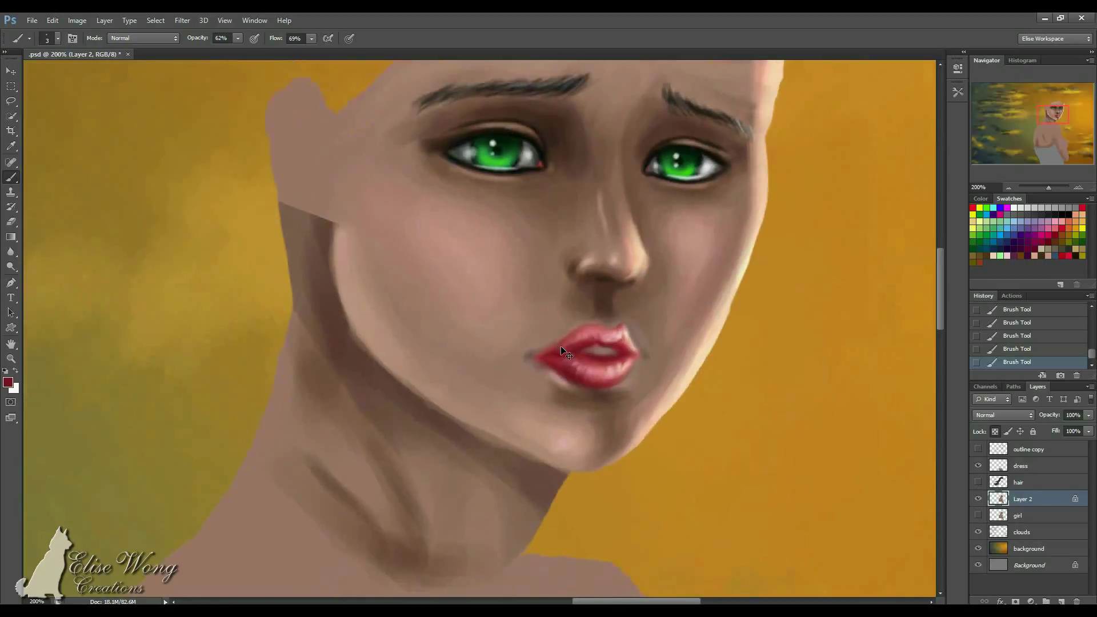
{"action": "key", "text": "ctrl+0"}
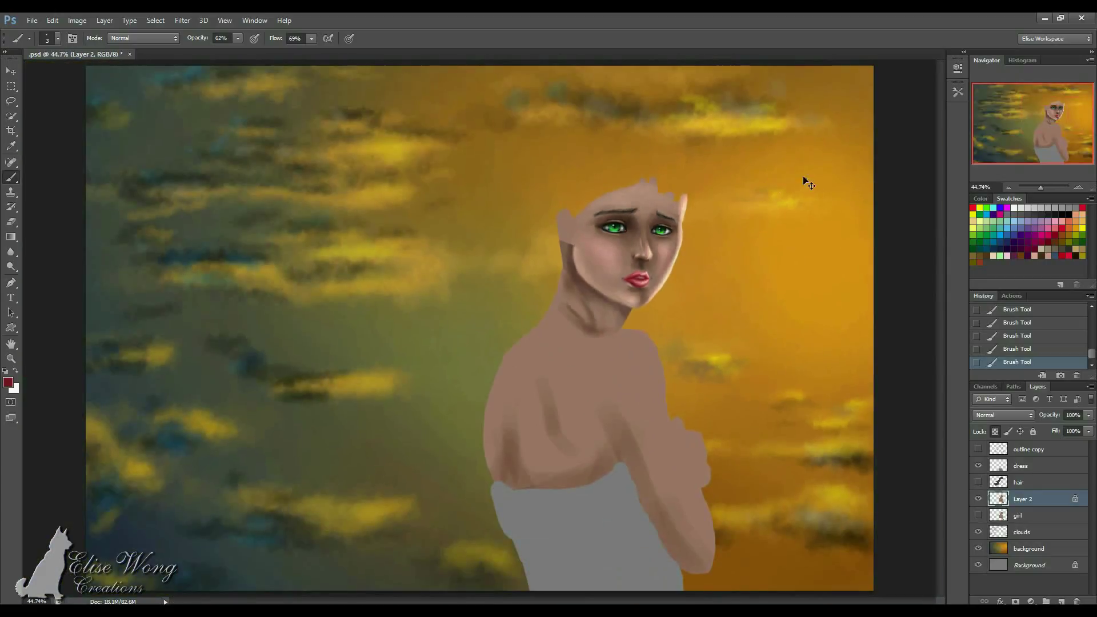
{"action": "scroll", "coordinate": [918, 203], "scroll_direction": "up", "scroll_amount": 3}
{"action": "key", "text": "ctrl+plus"}
{"action": "left_click_drag", "start_coordinate": [675, 220], "coordinate": [398, 393]}
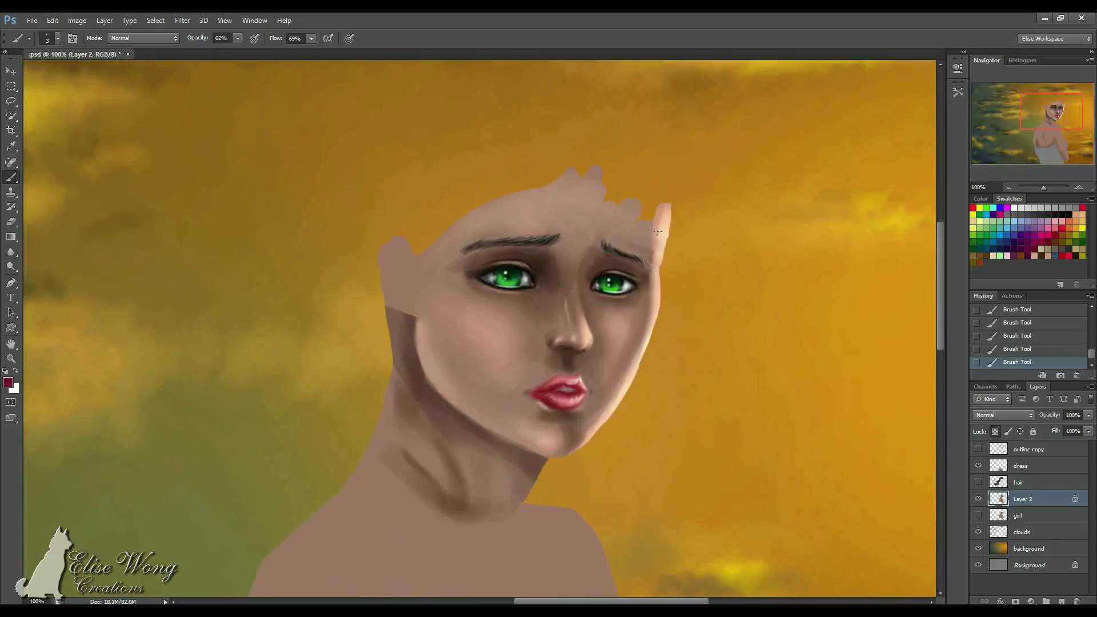
{"action": "key", "text": "ctrl+plus"}
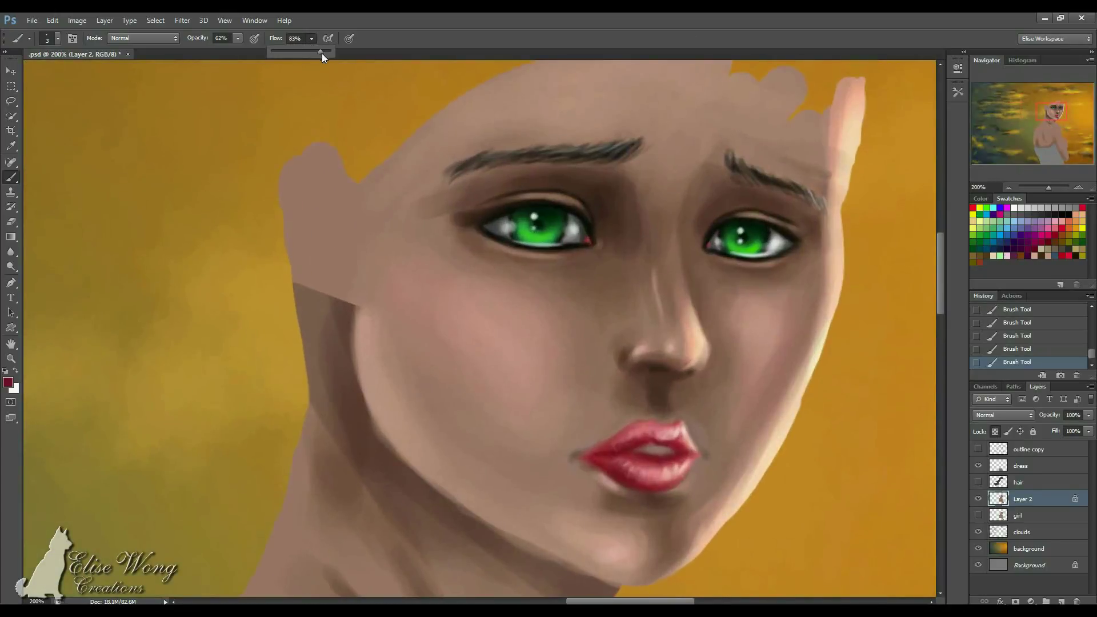
Set the brush opacity and flow to 100%, add a new layer above Layer 2 and choose the black swatch.
{"action": "left_click", "coordinate": [238, 41]}
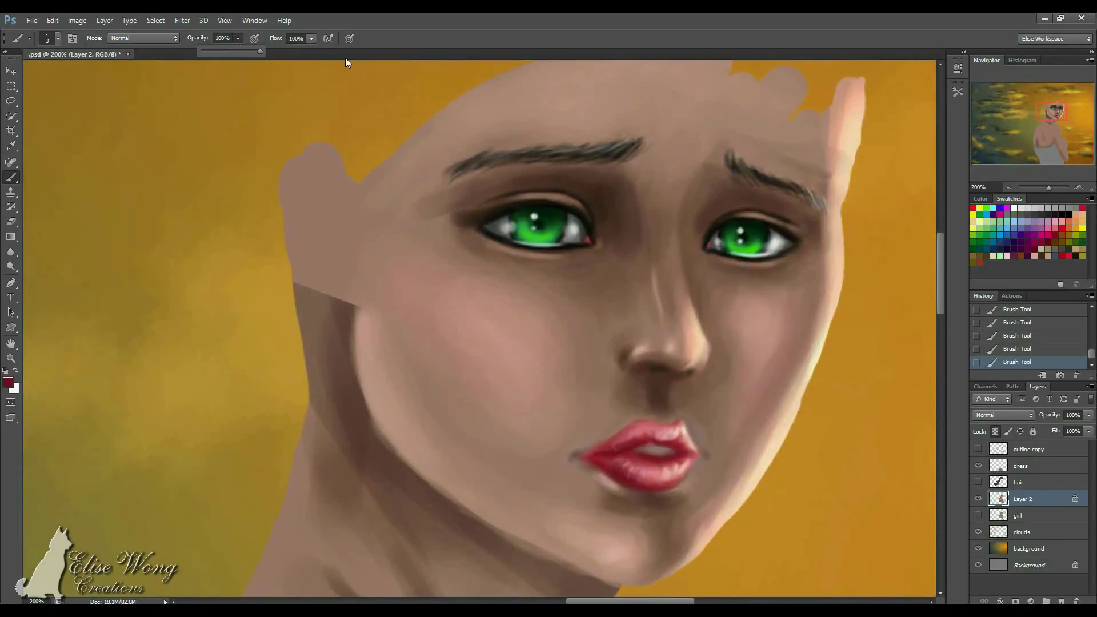
{"action": "key", "text": "ctrl+shift+alt+n"}
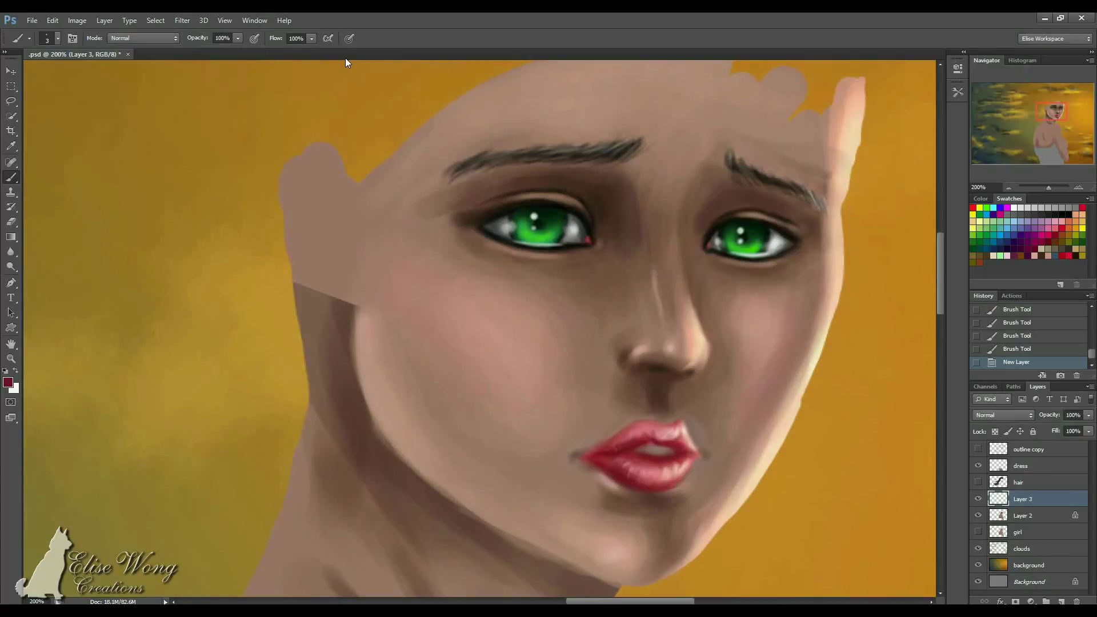
{"action": "key", "text": "ctrl+plus"}
{"action": "left_click_drag", "start_coordinate": [527, 223], "coordinate": [516, 384]}
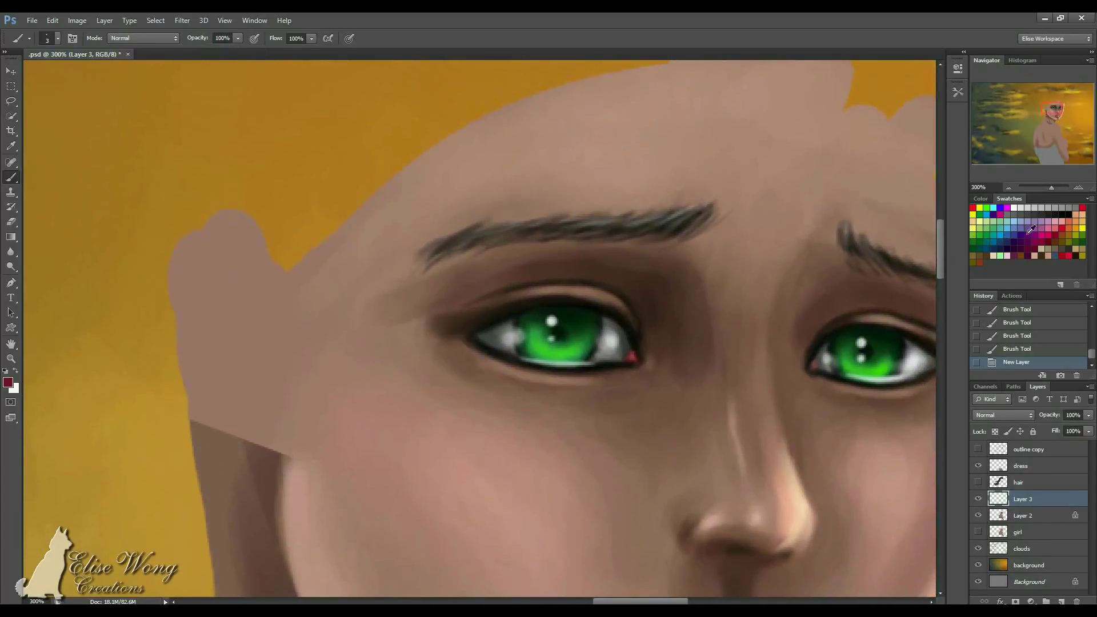
{"action": "left_click", "coordinate": [1068, 216]}
{"action": "key", "text": "["}
Paint black upper lashes flicking outward along the near eye's upper lid on Layer 3.
{"action": "mouse_move", "coordinate": [575, 303]}
{"action": "left_mouse_down"}
{"action": "mouse_move", "coordinate": [496, 285]}
{"action": "mouse_move", "coordinate": [476, 297]}
{"action": "left_mouse_up"}
{"action": "left_click_drag", "start_coordinate": [501, 305], "coordinate": [479, 297]}
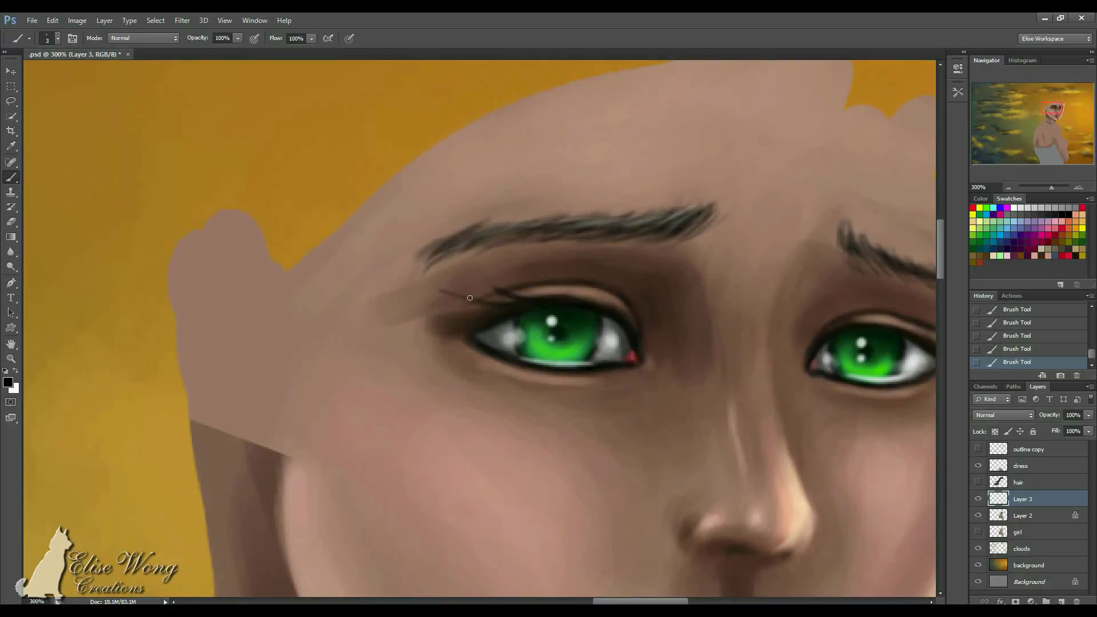
{"action": "mouse_move", "coordinate": [497, 311]}
{"action": "left_mouse_down"}
{"action": "mouse_move", "coordinate": [460, 299]}
{"action": "mouse_move", "coordinate": [524, 306]}
{"action": "mouse_move", "coordinate": [426, 303]}
{"action": "mouse_move", "coordinate": [506, 306]}
{"action": "mouse_move", "coordinate": [382, 317]}
{"action": "mouse_move", "coordinate": [479, 320]}
{"action": "mouse_move", "coordinate": [412, 343]}
{"action": "left_mouse_up"}
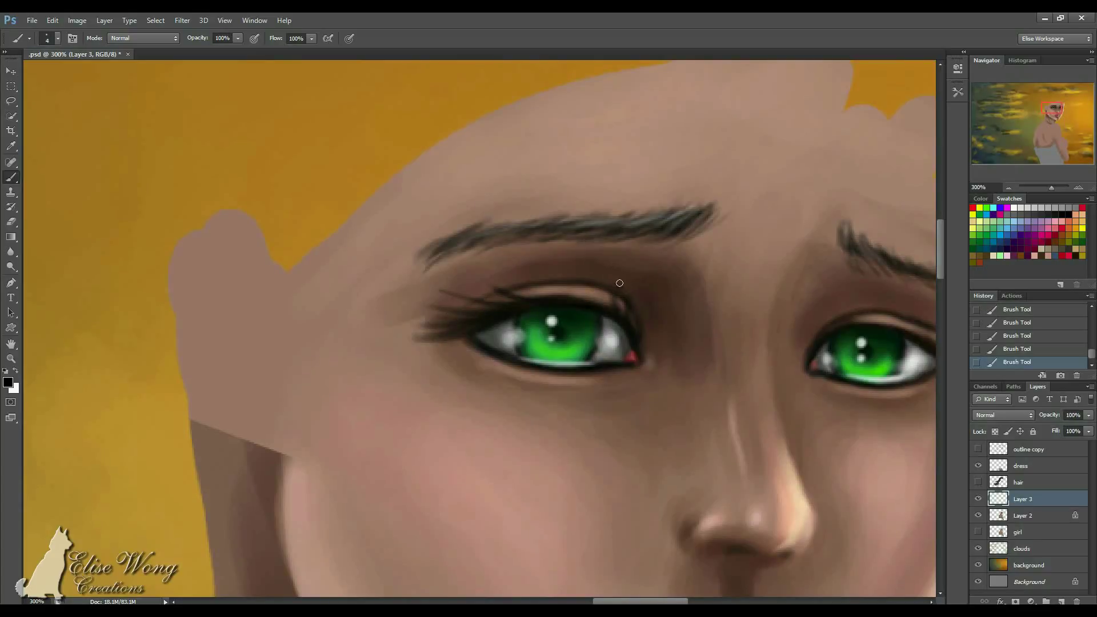
{"action": "mouse_move", "coordinate": [557, 300]}
{"action": "left_mouse_down"}
{"action": "mouse_move", "coordinate": [512, 276]}
{"action": "mouse_move", "coordinate": [559, 299]}
{"action": "mouse_move", "coordinate": [527, 277]}
{"action": "mouse_move", "coordinate": [543, 299]}
{"action": "mouse_move", "coordinate": [480, 291]}
{"action": "left_mouse_up"}
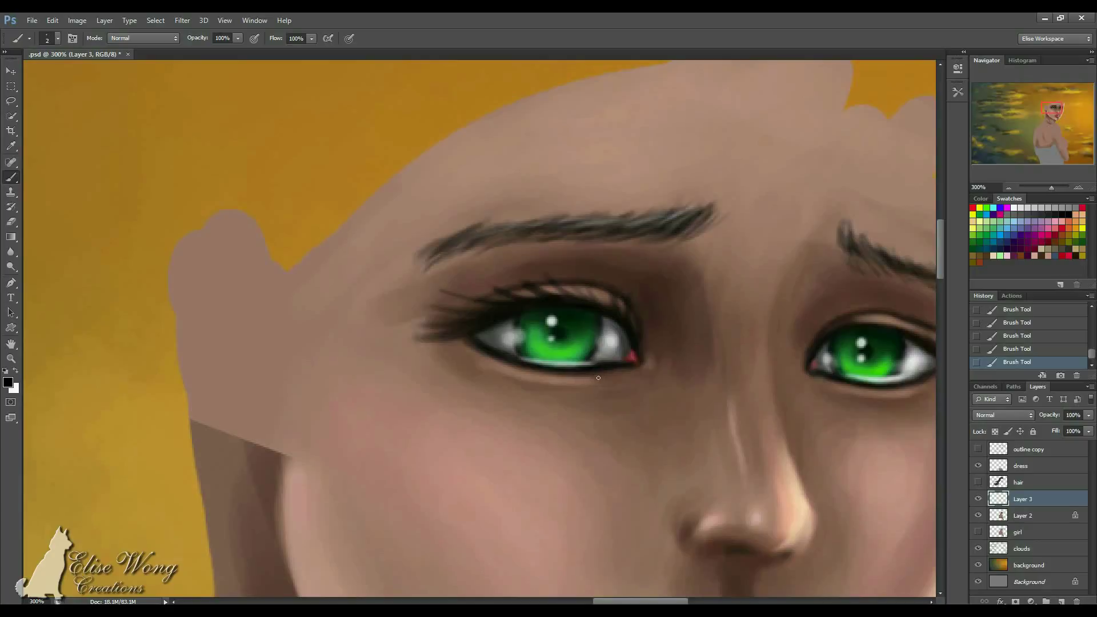
Paint short black lower lashes beneath the near eye with a fine brush.
{"action": "mouse_move", "coordinate": [584, 377]}
{"action": "left_mouse_down"}
{"action": "mouse_move", "coordinate": [559, 394]}
{"action": "mouse_move", "coordinate": [541, 389]}
{"action": "left_mouse_up"}
{"action": "mouse_move", "coordinate": [560, 379]}
{"action": "left_mouse_down"}
{"action": "mouse_move", "coordinate": [529, 395]}
{"action": "mouse_move", "coordinate": [520, 380]}
{"action": "left_mouse_up"}
{"action": "mouse_move", "coordinate": [554, 375]}
{"action": "left_mouse_down"}
{"action": "mouse_move", "coordinate": [505, 392]}
{"action": "mouse_move", "coordinate": [529, 372]}
{"action": "mouse_move", "coordinate": [496, 378]}
{"action": "left_mouse_up"}
{"action": "mouse_move", "coordinate": [508, 365]}
{"action": "left_mouse_down"}
{"action": "mouse_move", "coordinate": [461, 377]}
{"action": "mouse_move", "coordinate": [497, 362]}
{"action": "mouse_move", "coordinate": [449, 368]}
{"action": "mouse_move", "coordinate": [486, 360]}
{"action": "mouse_move", "coordinate": [450, 350]}
{"action": "left_mouse_up"}
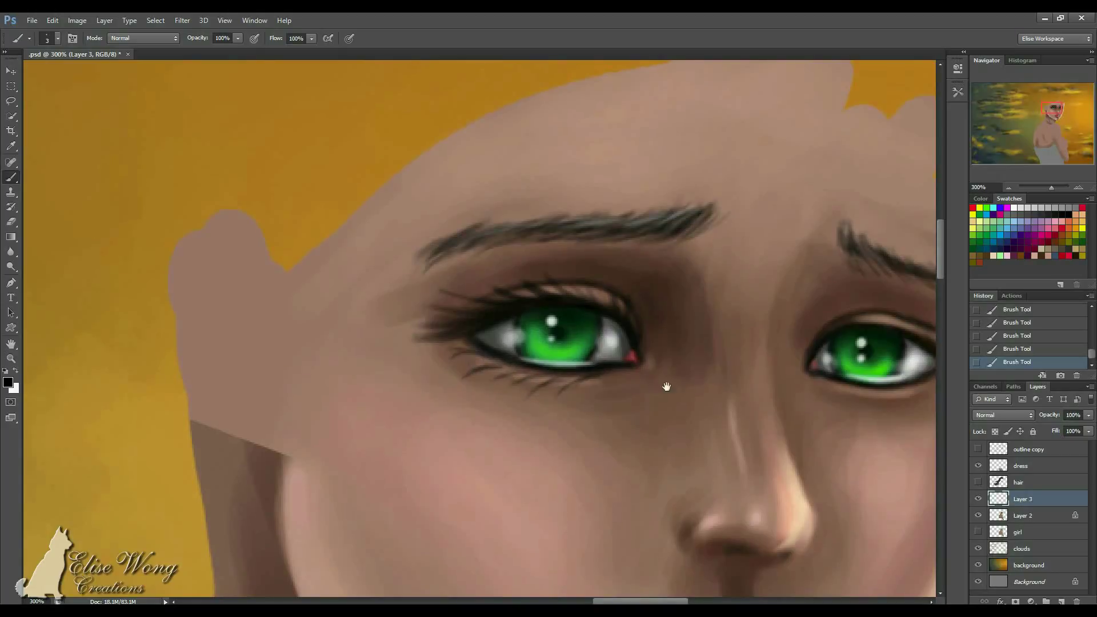
Paint black upper lashes along the far eye's upper lid with a 3 px brush.
{"action": "left_click_drag", "start_coordinate": [667, 387], "coordinate": [383, 392]}
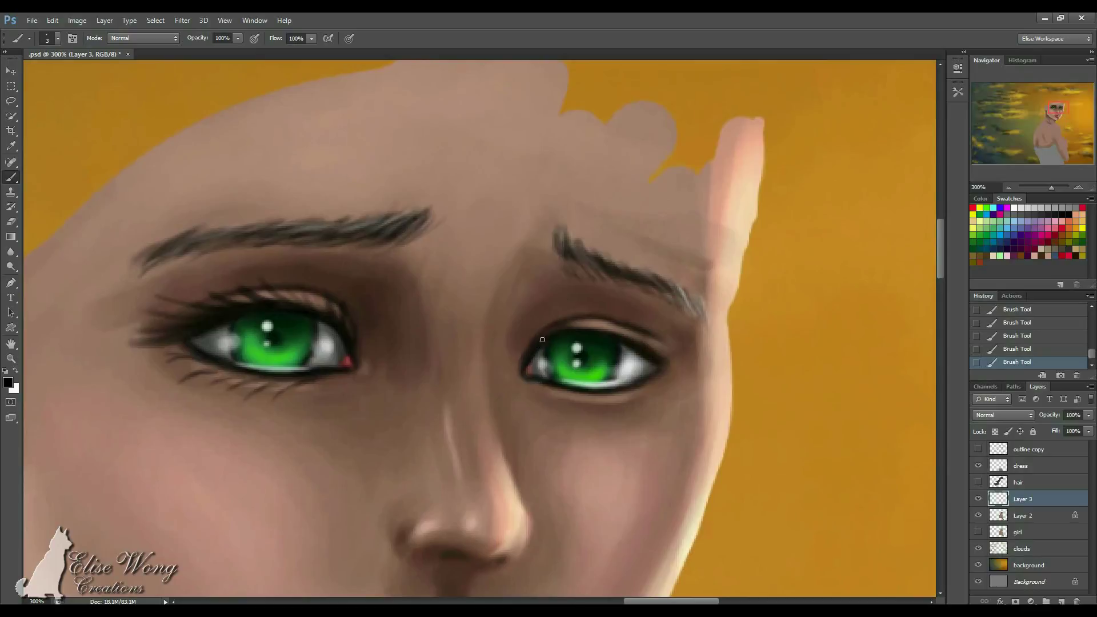
{"action": "mouse_move", "coordinate": [562, 326]}
{"action": "left_mouse_down"}
{"action": "mouse_move", "coordinate": [593, 307]}
{"action": "mouse_move", "coordinate": [586, 294]}
{"action": "mouse_move", "coordinate": [614, 298]}
{"action": "mouse_move", "coordinate": [605, 312]}
{"action": "mouse_move", "coordinate": [644, 309]}
{"action": "mouse_move", "coordinate": [636, 314]}
{"action": "mouse_move", "coordinate": [656, 330]}
{"action": "mouse_move", "coordinate": [663, 318]}
{"action": "mouse_move", "coordinate": [669, 354]}
{"action": "mouse_move", "coordinate": [703, 361]}
{"action": "left_mouse_up"}
{"action": "key", "text": "]"}
{"action": "key", "text": "["}
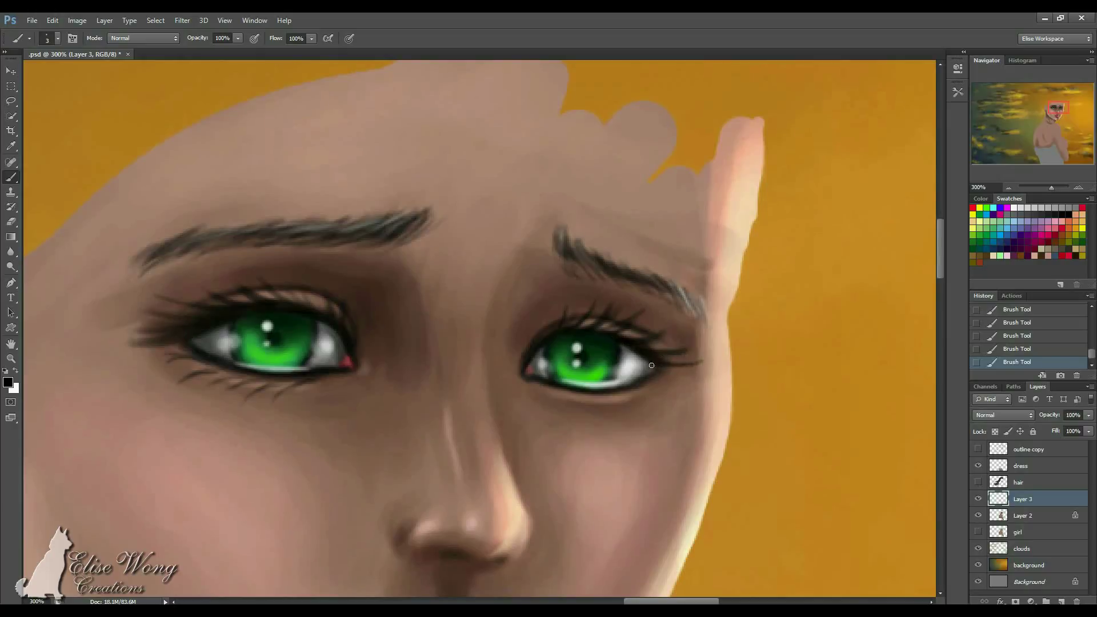
Paint short black lower lashes beneath the far eye and check them in the whole painting.
{"action": "mouse_move", "coordinate": [546, 385]}
{"action": "left_mouse_down"}
{"action": "mouse_move", "coordinate": [574, 398]}
{"action": "mouse_move", "coordinate": [561, 407]}
{"action": "mouse_move", "coordinate": [635, 404]}
{"action": "left_mouse_up"}
{"action": "left_click_drag", "start_coordinate": [639, 389], "coordinate": [671, 398]}
{"action": "mouse_move", "coordinate": [648, 381]}
{"action": "left_mouse_down"}
{"action": "mouse_move", "coordinate": [674, 391]}
{"action": "mouse_move", "coordinate": [688, 375]}
{"action": "left_mouse_up"}
{"action": "key", "text": "ctrl+0"}
{"action": "key", "text": "ctrl+0"}
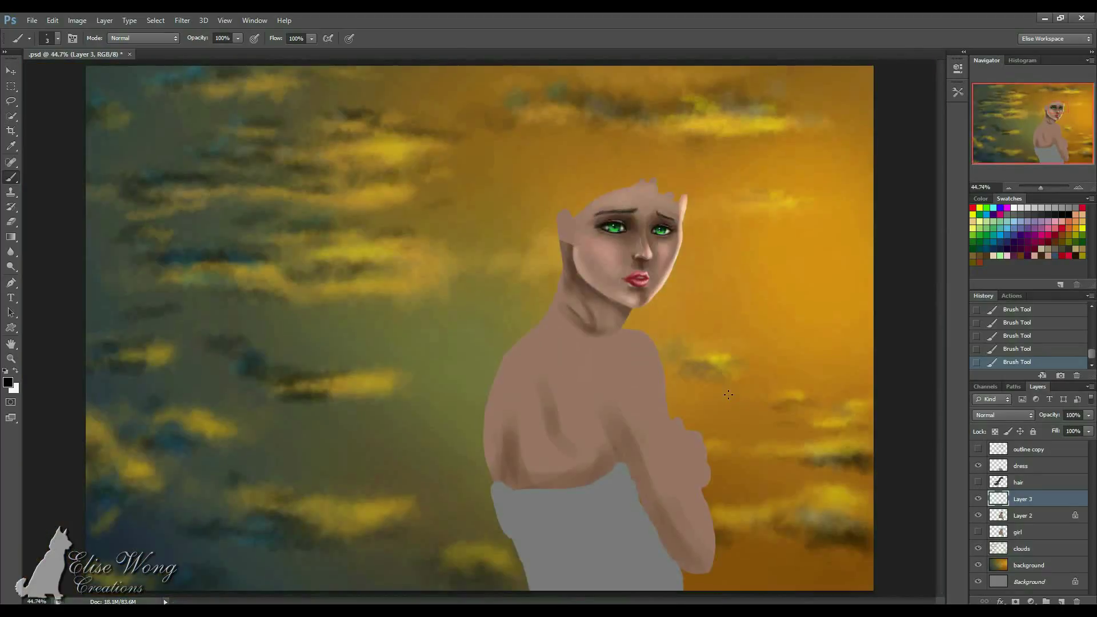
Erase the painted lashes from both eyes on Layer 3.
{"action": "key", "text": "ctrl+plus"}
{"action": "key", "text": "ctrl+plus"}
{"action": "key", "text": "ctrl+plus"}
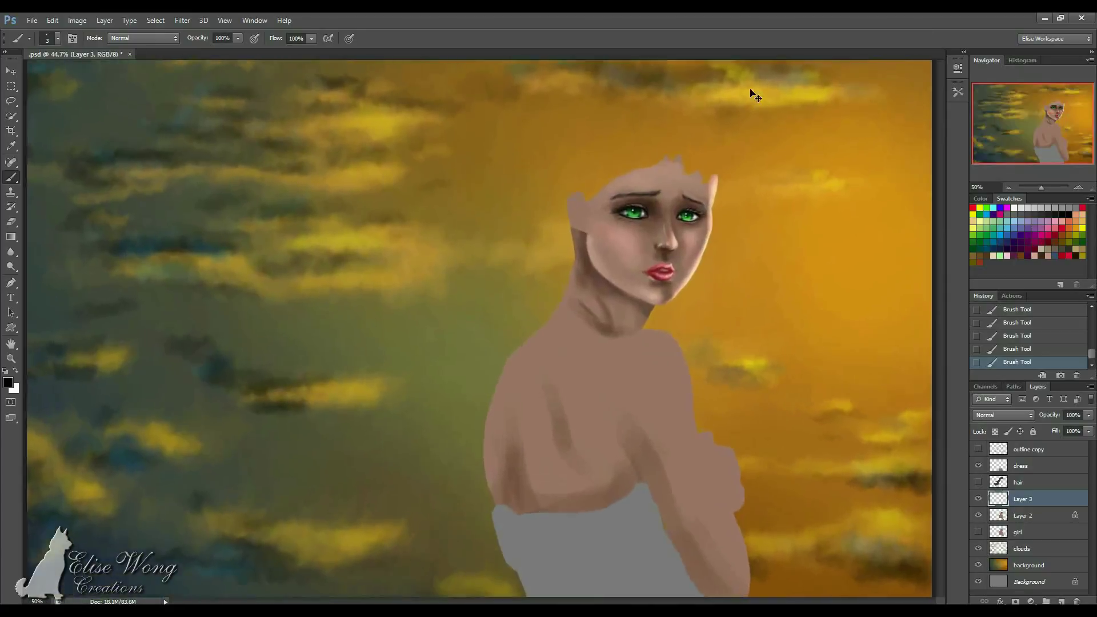
{"action": "left_click_drag", "start_coordinate": [705, 178], "coordinate": [535, 299]}
{"action": "mouse_move", "coordinate": [709, 221]}
{"action": "left_mouse_down"}
{"action": "mouse_move", "coordinate": [686, 241]}
{"action": "mouse_move", "coordinate": [610, 236]}
{"action": "mouse_move", "coordinate": [531, 206]}
{"action": "left_mouse_up"}
{"action": "left_click", "coordinate": [532, 206]}
{"action": "key", "text": "ctrl+plus"}
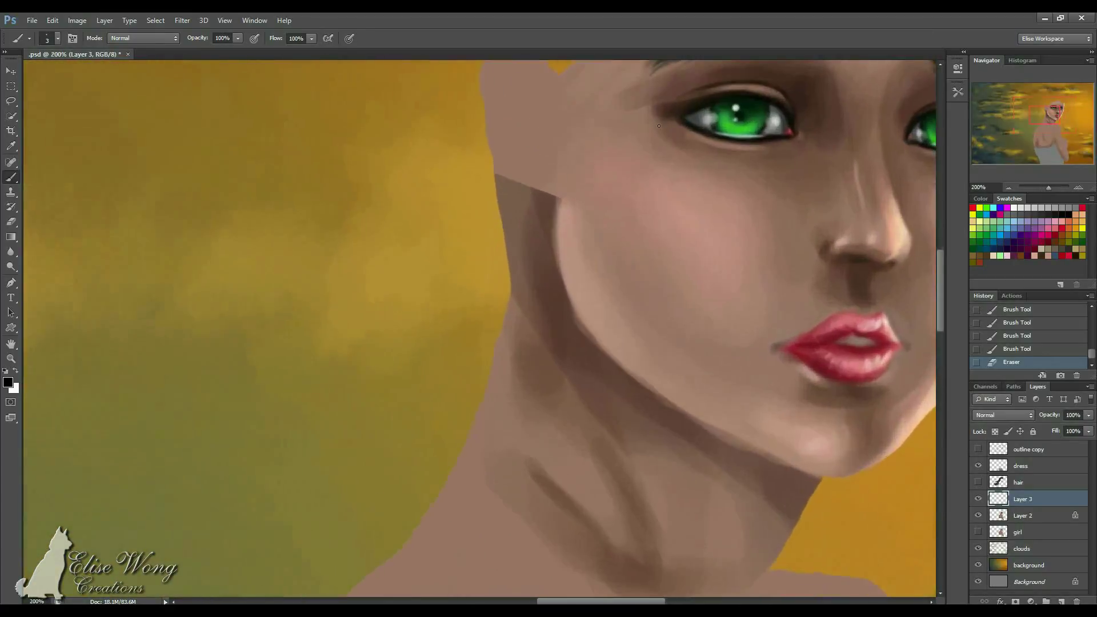
Paint black upper lashes along the near eye's upper lid on Layer 3 with a 3 to 4 px brush.
{"action": "left_click_drag", "start_coordinate": [684, 160], "coordinate": [571, 309]}
{"action": "key", "text": "ctrl+plus"}
{"action": "mouse_move", "coordinate": [611, 148]}
{"action": "left_mouse_down"}
{"action": "mouse_move", "coordinate": [504, 296]}
{"action": "mouse_move", "coordinate": [530, 329]}
{"action": "left_mouse_up"}
{"action": "key", "text": "["}
{"action": "left_click_drag", "start_coordinate": [663, 392], "coordinate": [591, 266]}
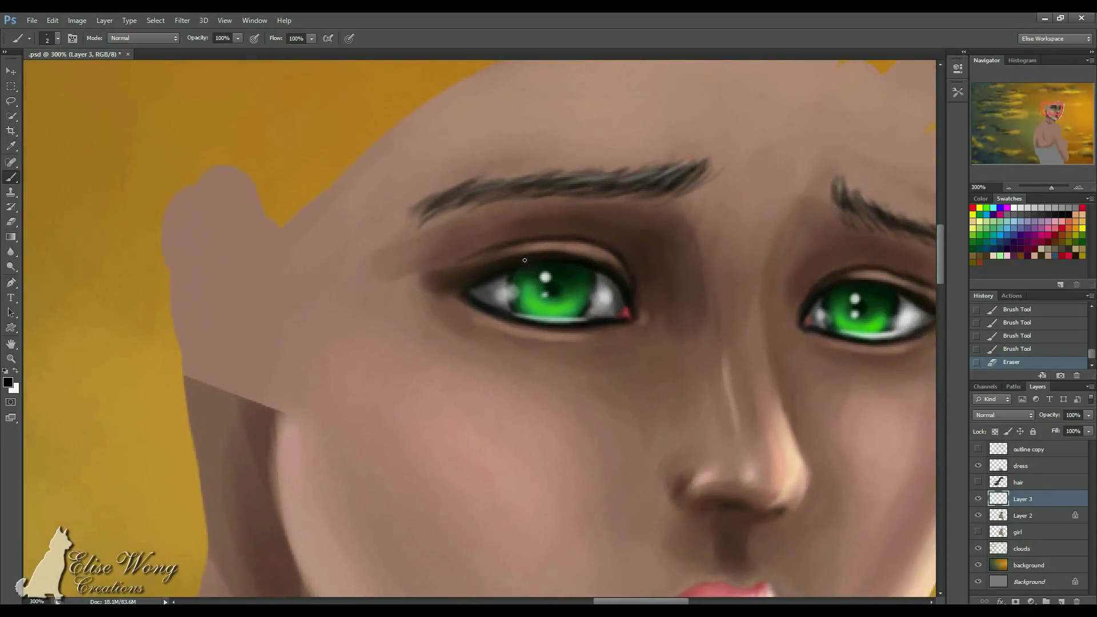
{"action": "key", "text": "]"}
{"action": "mouse_move", "coordinate": [473, 278]}
{"action": "left_mouse_down"}
{"action": "mouse_move", "coordinate": [431, 278]}
{"action": "mouse_move", "coordinate": [485, 270]}
{"action": "mouse_move", "coordinate": [419, 267]}
{"action": "mouse_move", "coordinate": [472, 273]}
{"action": "mouse_move", "coordinate": [462, 286]}
{"action": "mouse_move", "coordinate": [459, 273]}
{"action": "mouse_move", "coordinate": [480, 281]}
{"action": "mouse_move", "coordinate": [428, 272]}
{"action": "mouse_move", "coordinate": [501, 263]}
{"action": "mouse_move", "coordinate": [495, 273]}
{"action": "mouse_move", "coordinate": [438, 261]}
{"action": "left_mouse_up"}
{"action": "key", "text": "["}
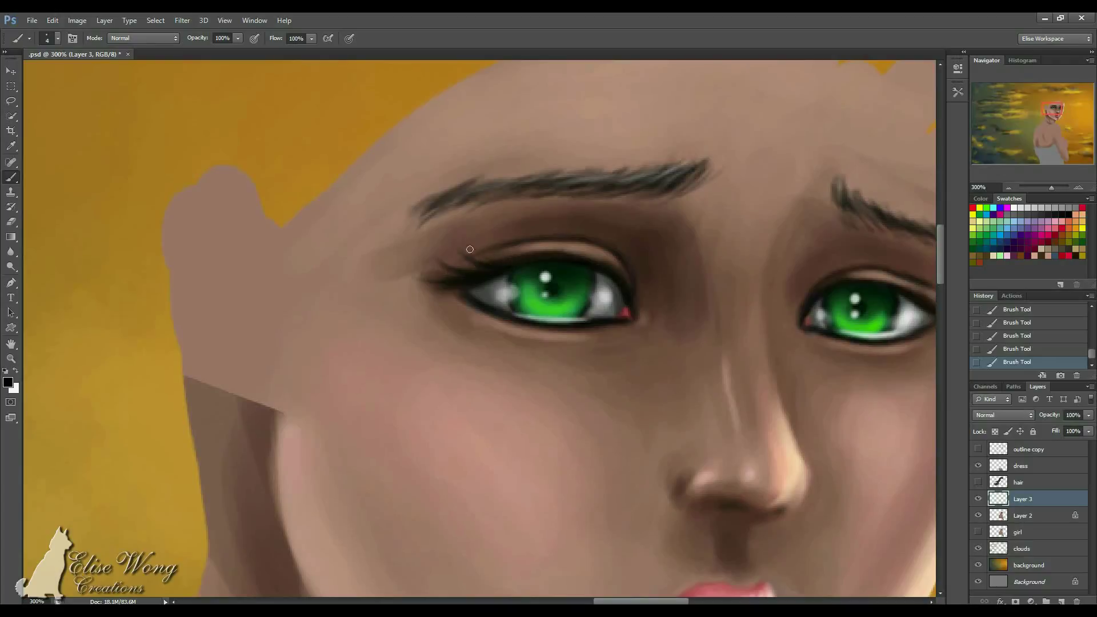
{"action": "left_click_drag", "start_coordinate": [471, 267], "coordinate": [447, 249]}
{"action": "left_click_drag", "start_coordinate": [519, 257], "coordinate": [487, 244]}
Paint thin black lower lashes beneath the near eye, from its outer corner inward, with a 3 px brush.
{"action": "mouse_move", "coordinate": [500, 321]}
{"action": "left_mouse_down"}
{"action": "mouse_move", "coordinate": [474, 317]}
{"action": "mouse_move", "coordinate": [519, 332]}
{"action": "mouse_move", "coordinate": [464, 332]}
{"action": "mouse_move", "coordinate": [458, 317]}
{"action": "mouse_move", "coordinate": [492, 322]}
{"action": "mouse_move", "coordinate": [430, 303]}
{"action": "left_mouse_up"}
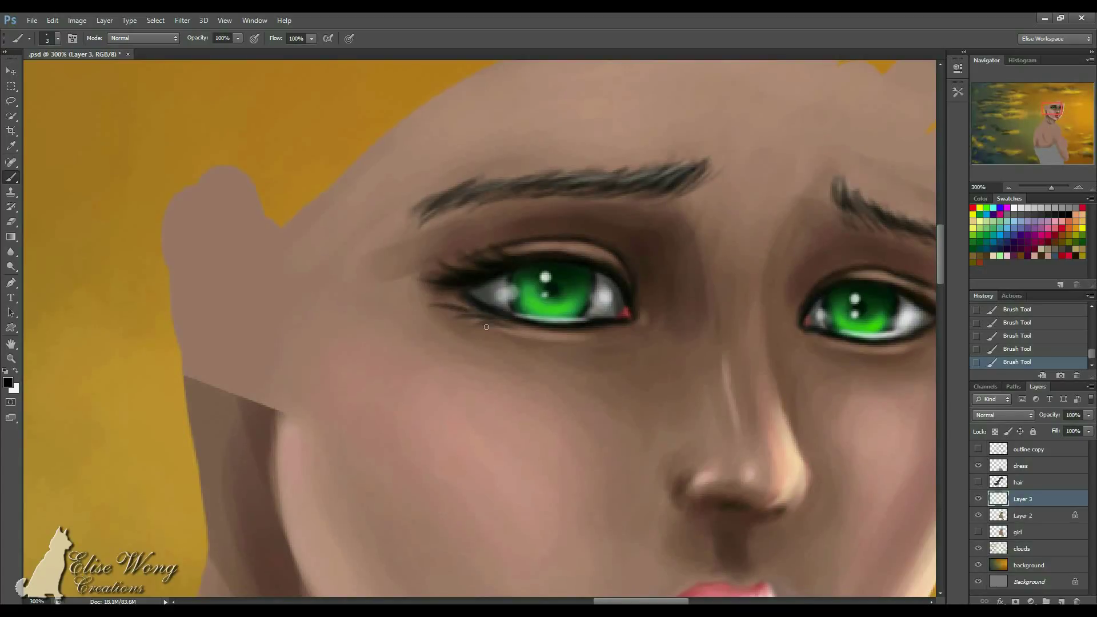
{"action": "left_click_drag", "start_coordinate": [520, 328], "coordinate": [509, 343]}
Paint black upper and lower lashes around the outer half of the far eye with a 4 px brush.
{"action": "left_click_drag", "start_coordinate": [679, 340], "coordinate": [509, 347]}
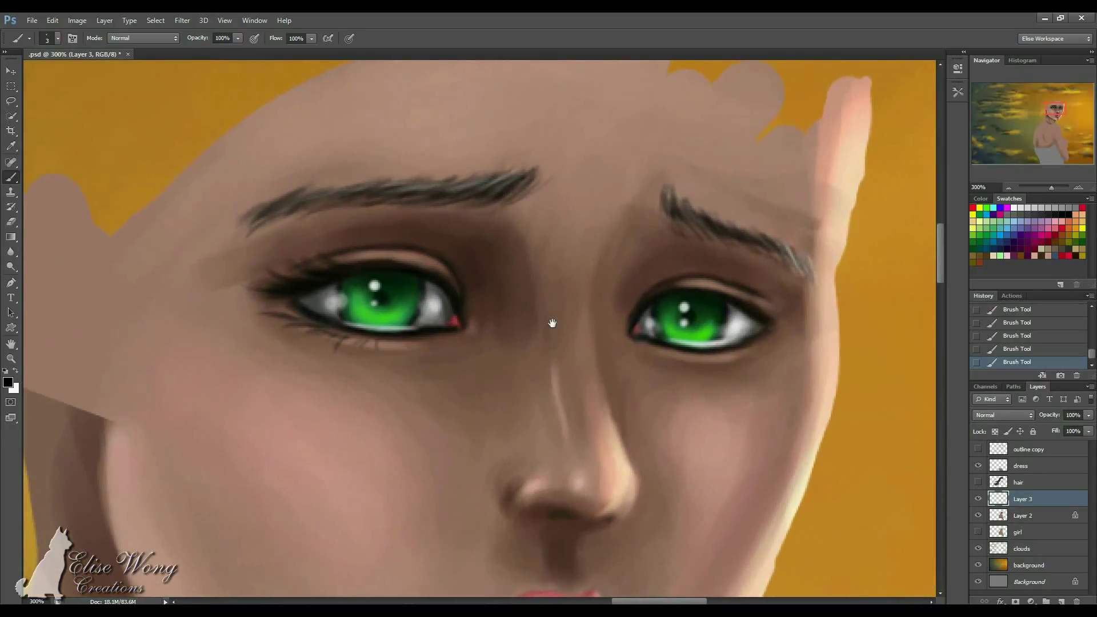
{"action": "mouse_move", "coordinate": [721, 292]}
{"action": "left_mouse_down"}
{"action": "mouse_move", "coordinate": [770, 284]}
{"action": "mouse_move", "coordinate": [787, 292]}
{"action": "mouse_move", "coordinate": [792, 328]}
{"action": "mouse_move", "coordinate": [807, 325]}
{"action": "mouse_move", "coordinate": [781, 298]}
{"action": "left_mouse_up"}
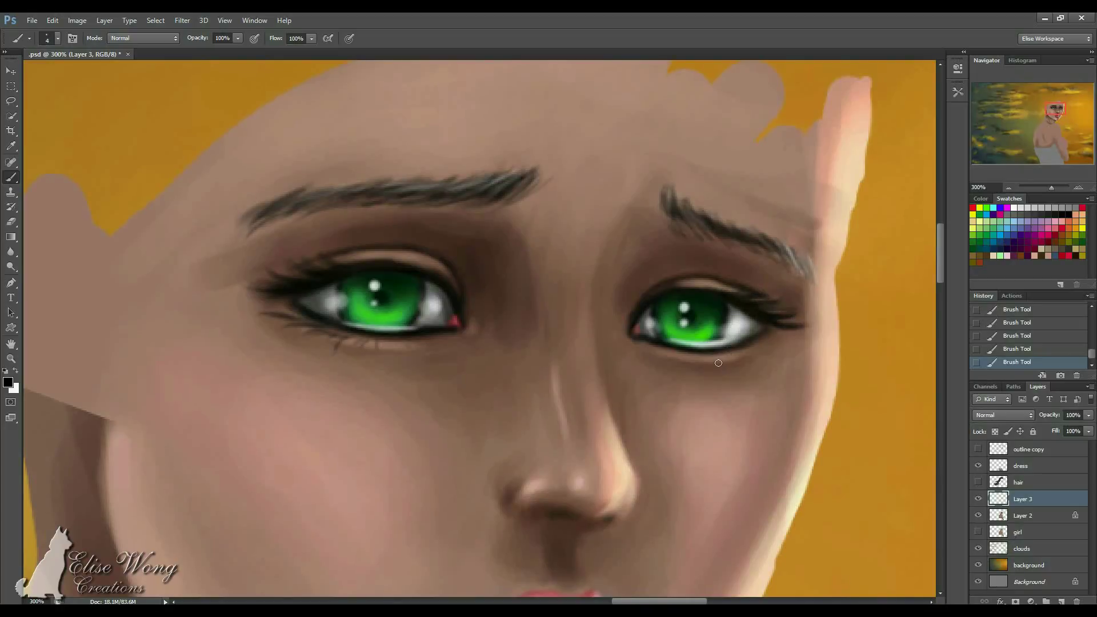
{"action": "left_click_drag", "start_coordinate": [717, 357], "coordinate": [752, 366]}
{"action": "left_click_drag", "start_coordinate": [747, 346], "coordinate": [776, 348]}
{"action": "left_click_drag", "start_coordinate": [715, 352], "coordinate": [731, 361]}
{"action": "key", "text": "bracketright"}
{"action": "key", "text": "bracketright"}
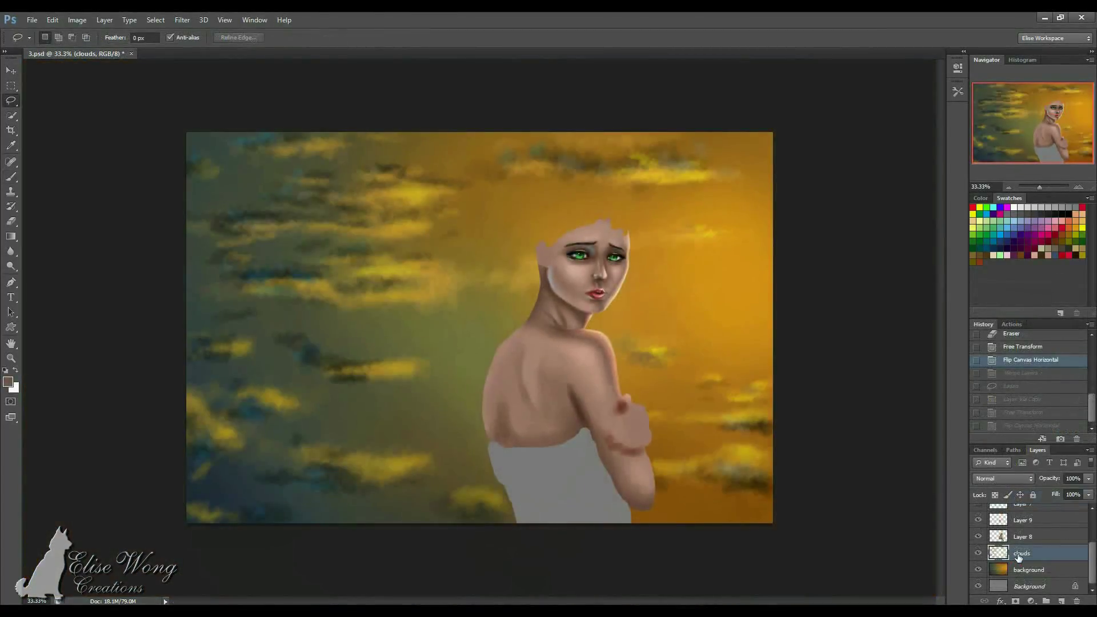
Delete the clouds and background layers and add a new layer named "sun set colours" above the grey Background.
{"action": "key", "text": "Delete"}
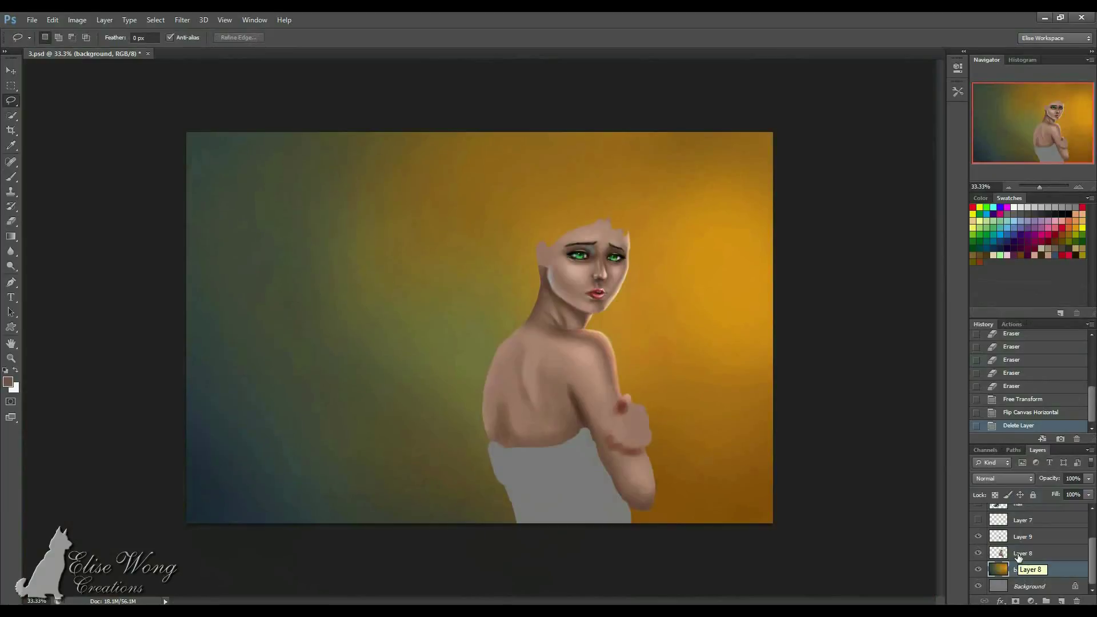
{"action": "key", "text": "Delete"}
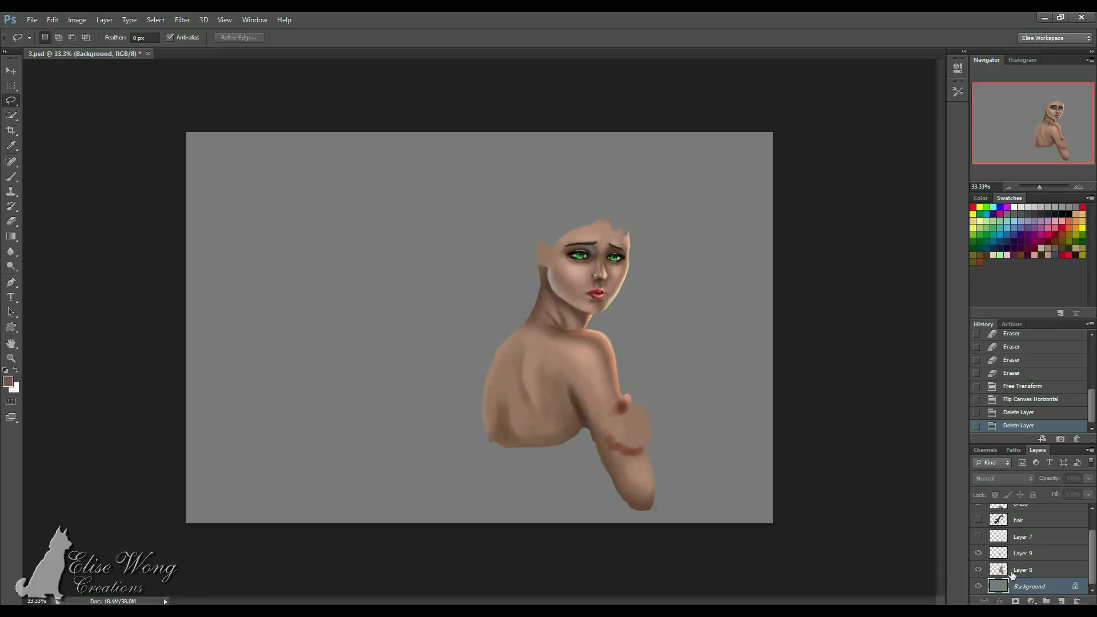
{"action": "key", "text": "ctrl+shift+n"}
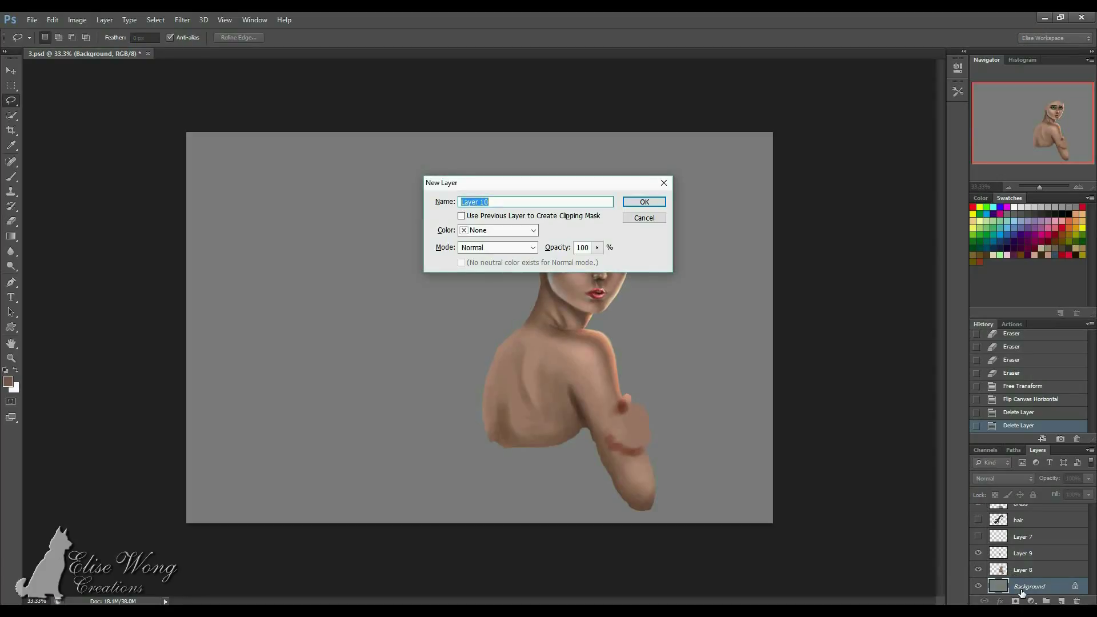
{"action": "type", "text": "sun set colours"}
{"action": "key", "text": "Return"}
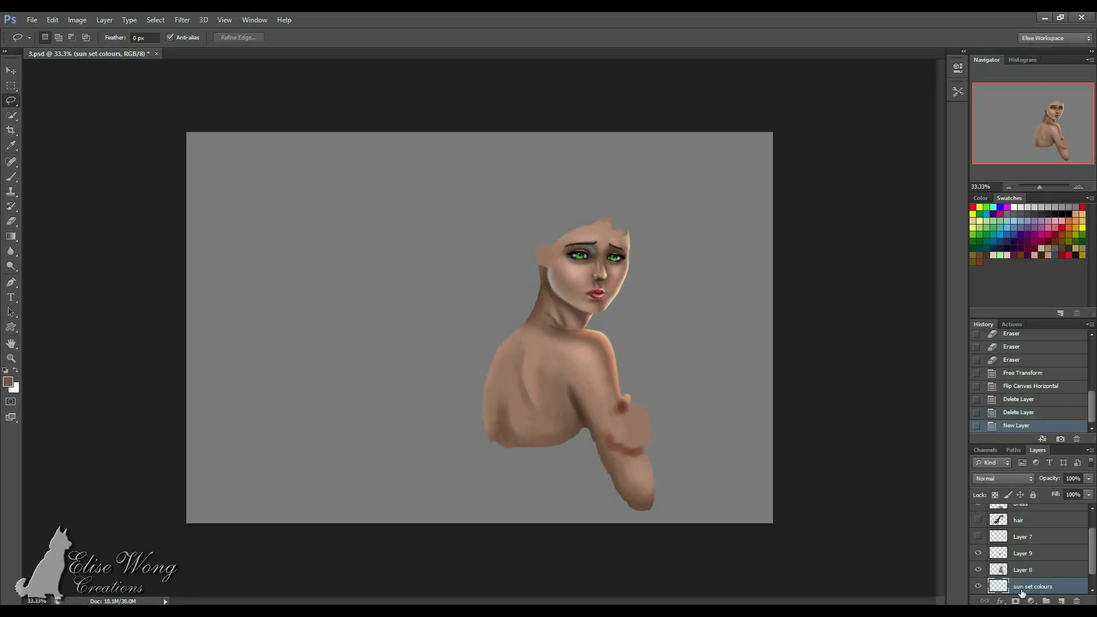
Recolour the teal end stop of the orange-to-teal gradient to a deep violet.
{"action": "key", "text": "b"}
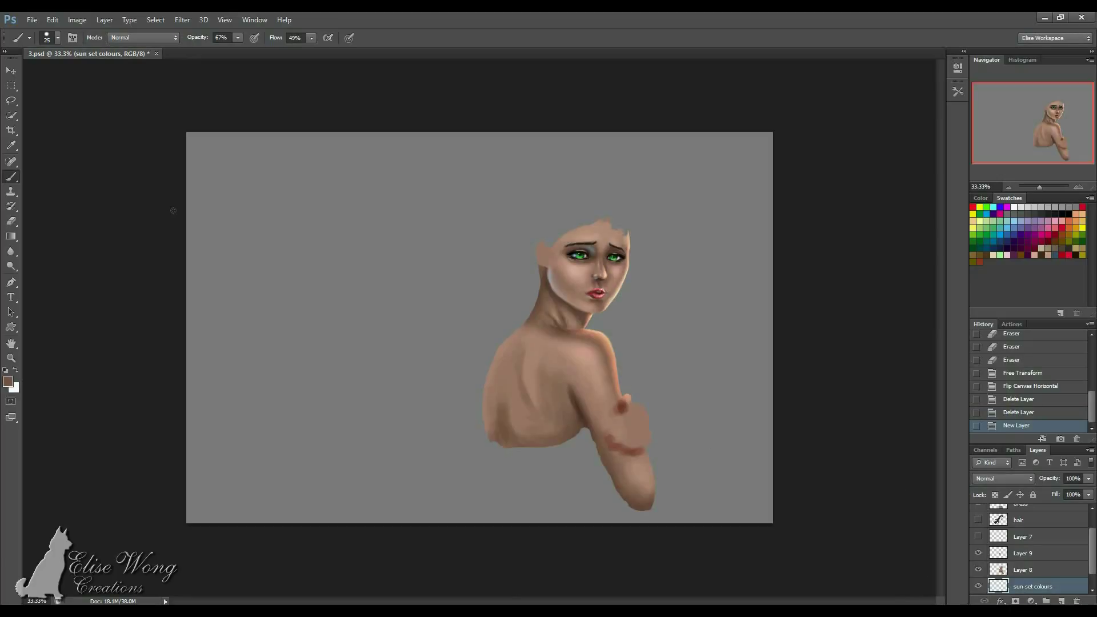
{"action": "key", "text": "g"}
{"action": "left_click", "coordinate": [56, 40]}
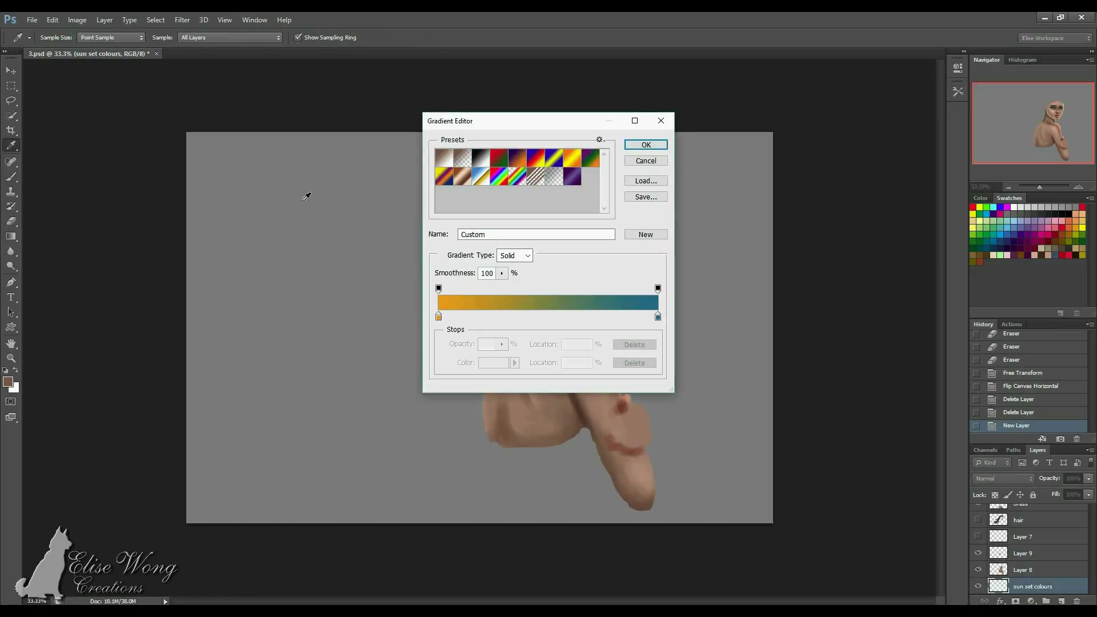
{"action": "left_click", "coordinate": [658, 316]}
{"action": "left_click", "coordinate": [495, 364]}
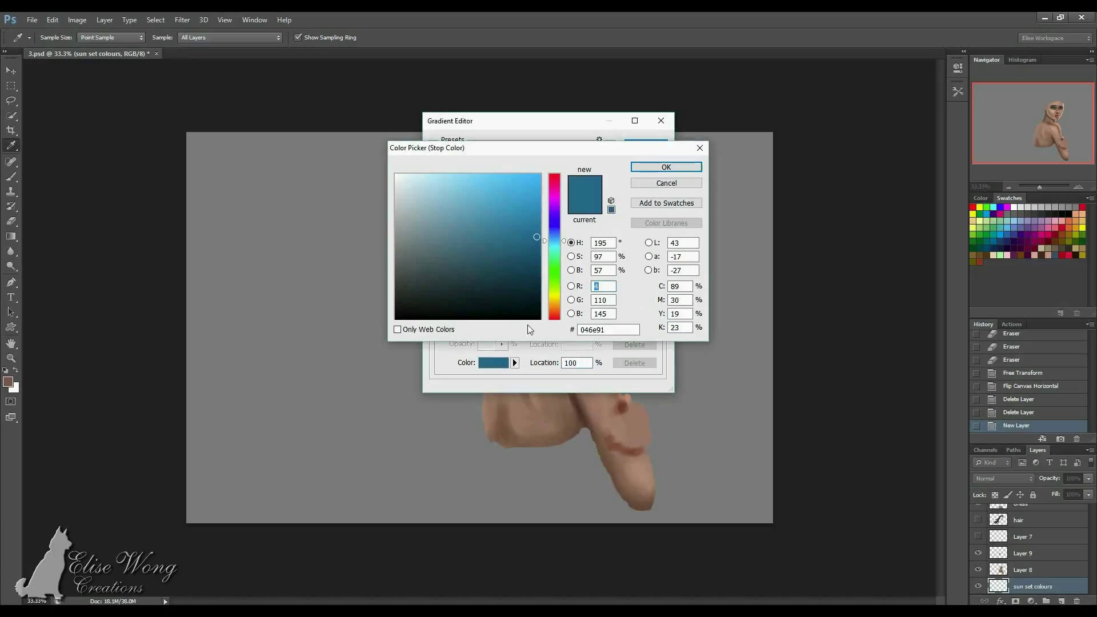
{"action": "left_click_drag", "start_coordinate": [566, 241], "coordinate": [566, 209]}
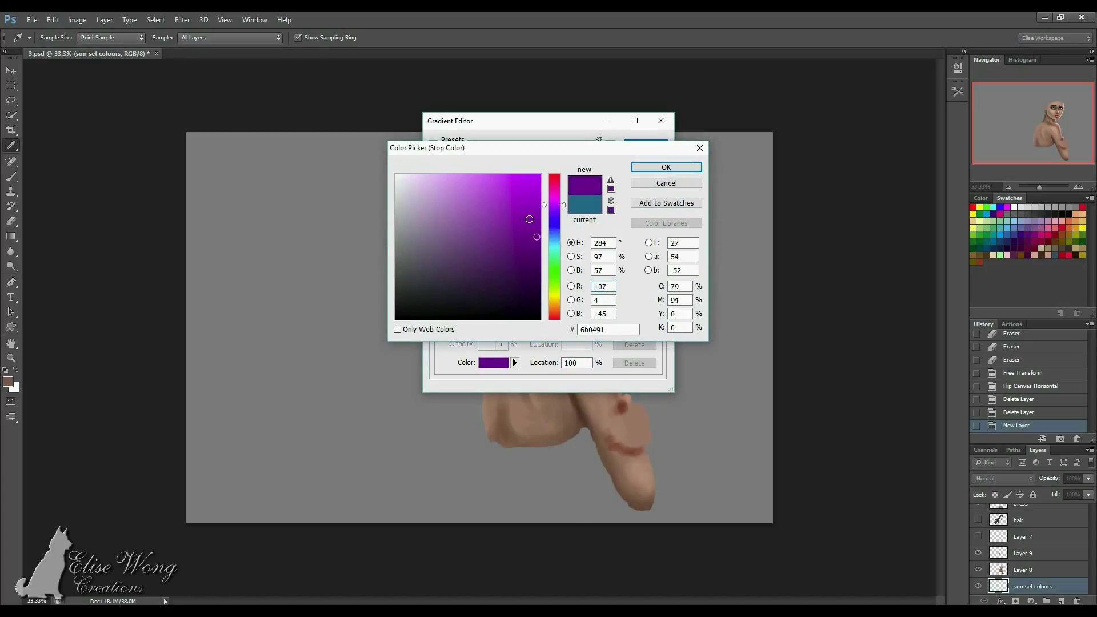
{"action": "left_click_drag", "start_coordinate": [563, 206], "coordinate": [565, 217]}
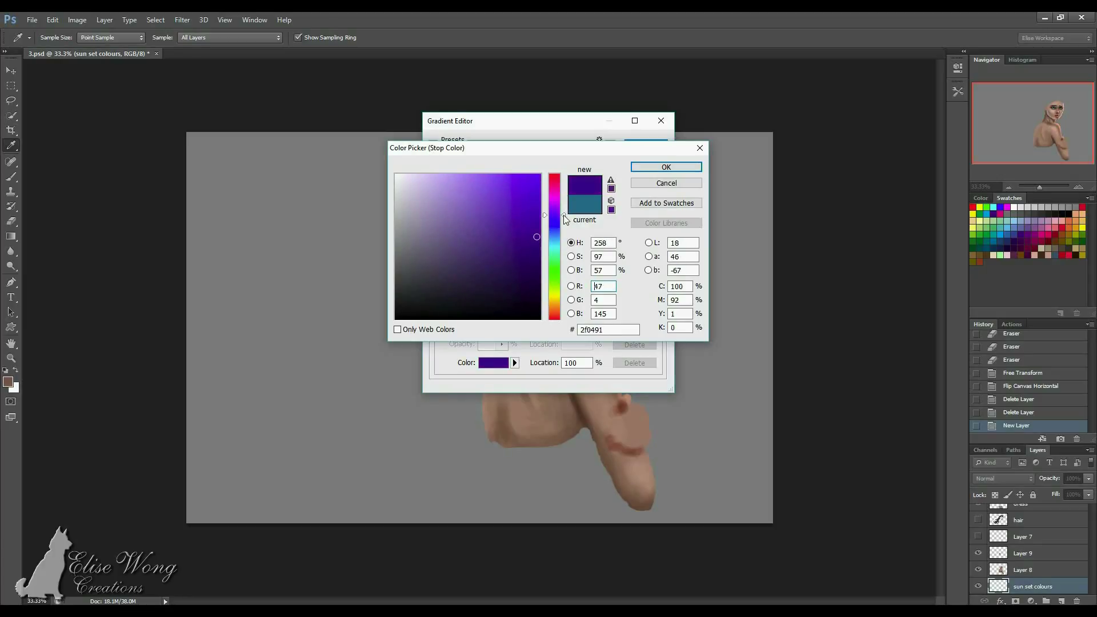
{"action": "left_click_drag", "start_coordinate": [529, 193], "coordinate": [537, 216]}
{"action": "left_click", "coordinate": [666, 167]}
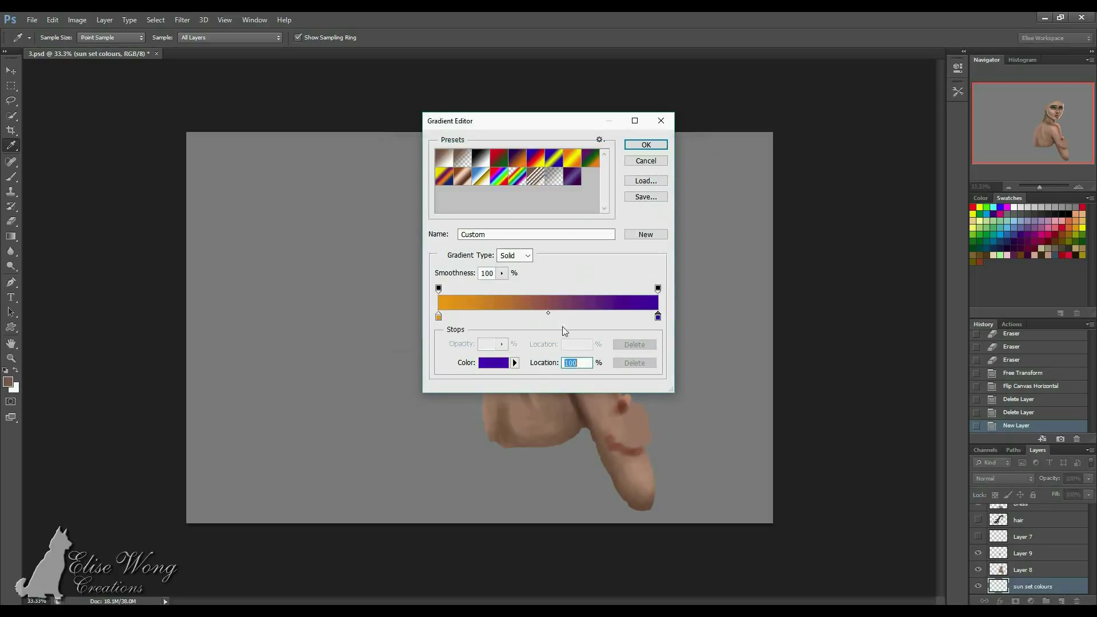
Shift the gradient's violet end stop to blue 1606b3 and keep the orange start stop f99b08.
{"action": "left_click", "coordinate": [495, 362]}
{"action": "left_click_drag", "start_coordinate": [563, 216], "coordinate": [564, 220]}
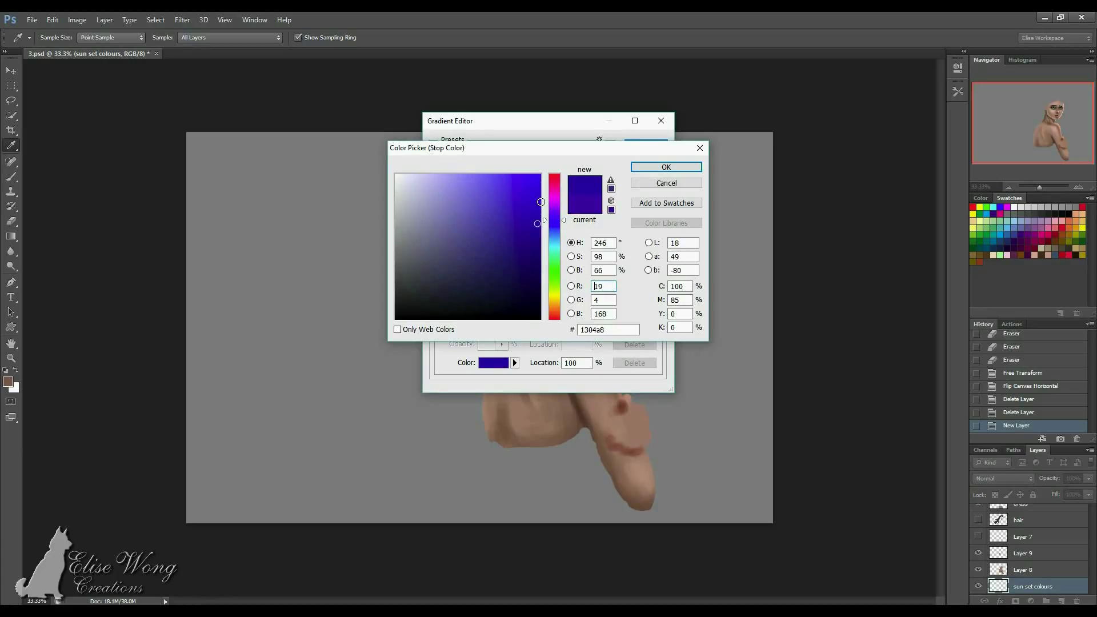
{"action": "left_click", "coordinate": [536, 217]}
{"action": "left_click", "coordinate": [666, 167]}
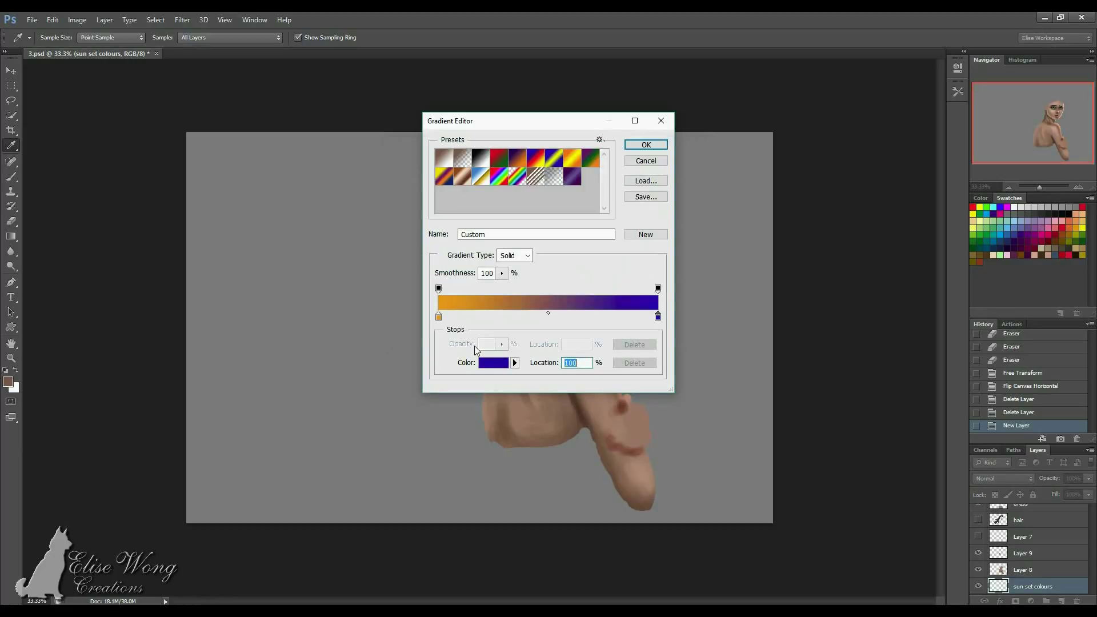
{"action": "left_click", "coordinate": [438, 317]}
{"action": "left_click", "coordinate": [495, 366]}
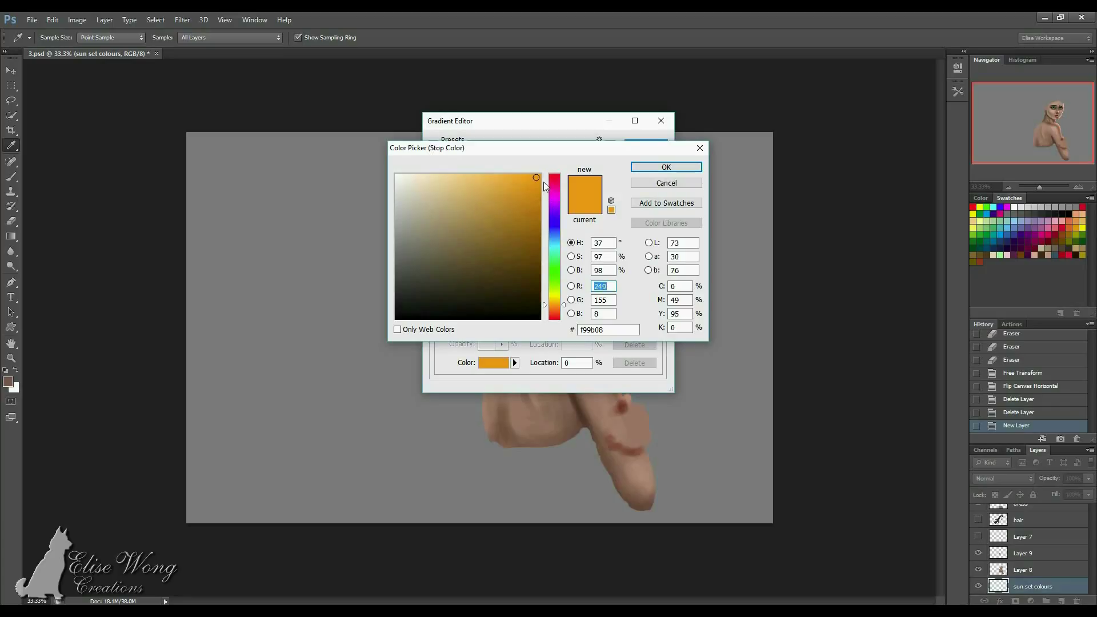
{"action": "left_click", "coordinate": [633, 169]}
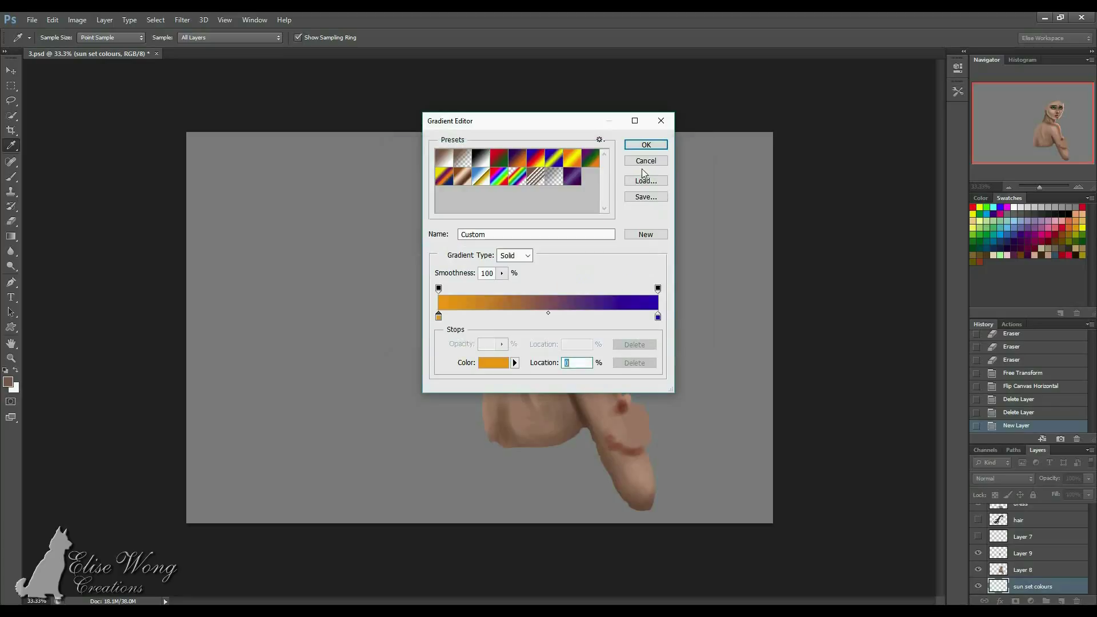
{"action": "left_click", "coordinate": [634, 147]}
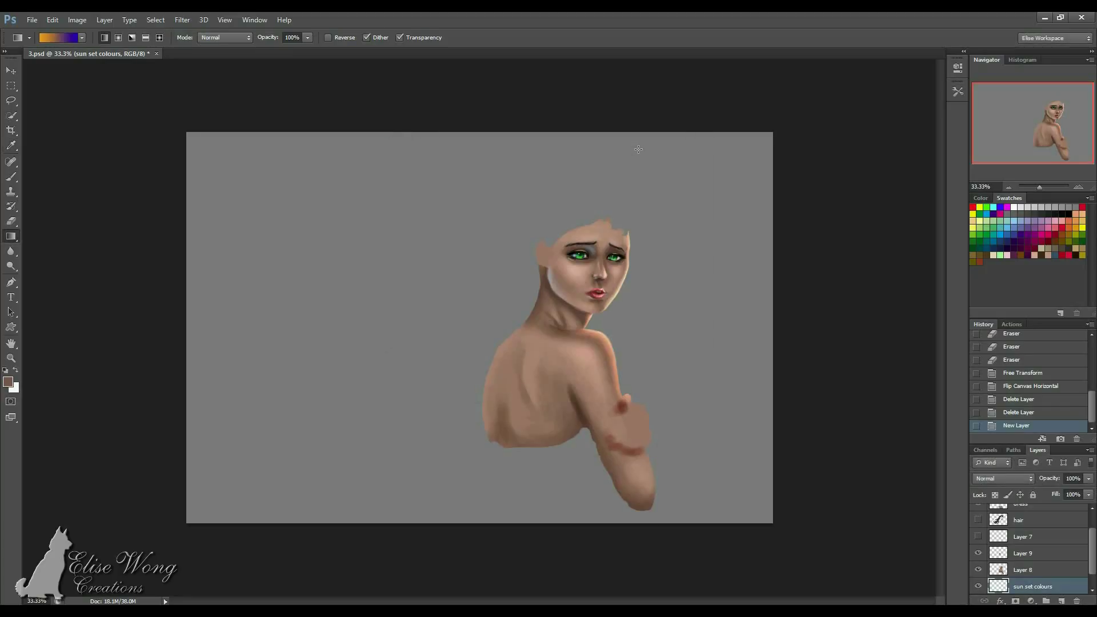
Try the orange-to-blue gradient diagonally across the sun set colours layer and undo it.
{"action": "left_click_drag", "start_coordinate": [580, 350], "coordinate": [318, 186]}
{"action": "key", "text": "ctrl+z"}
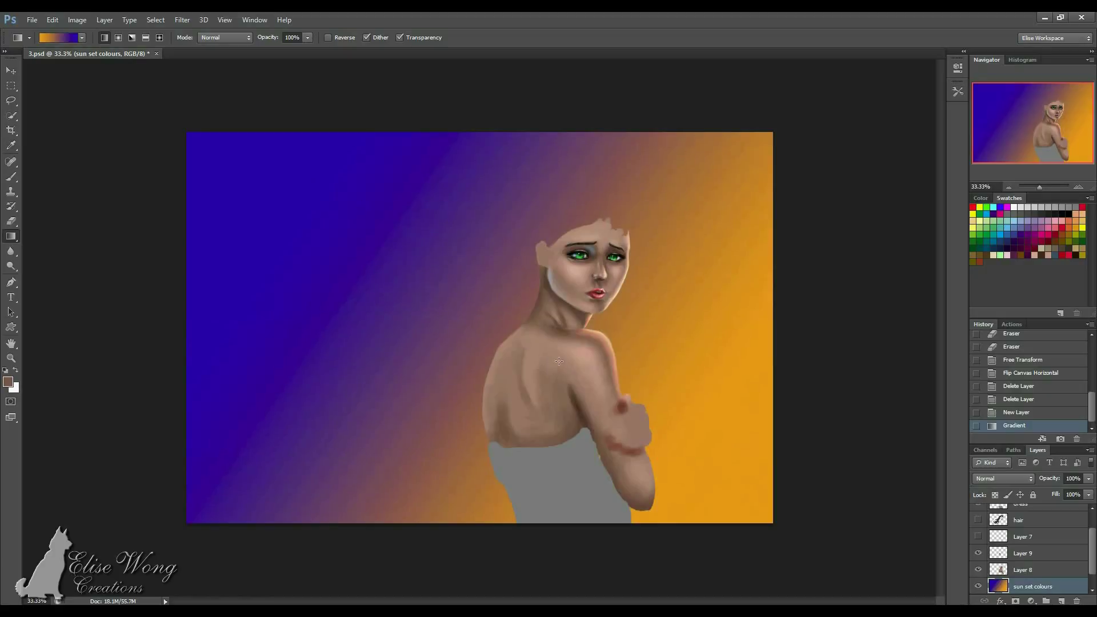
{"action": "key", "text": "ctrl+z"}
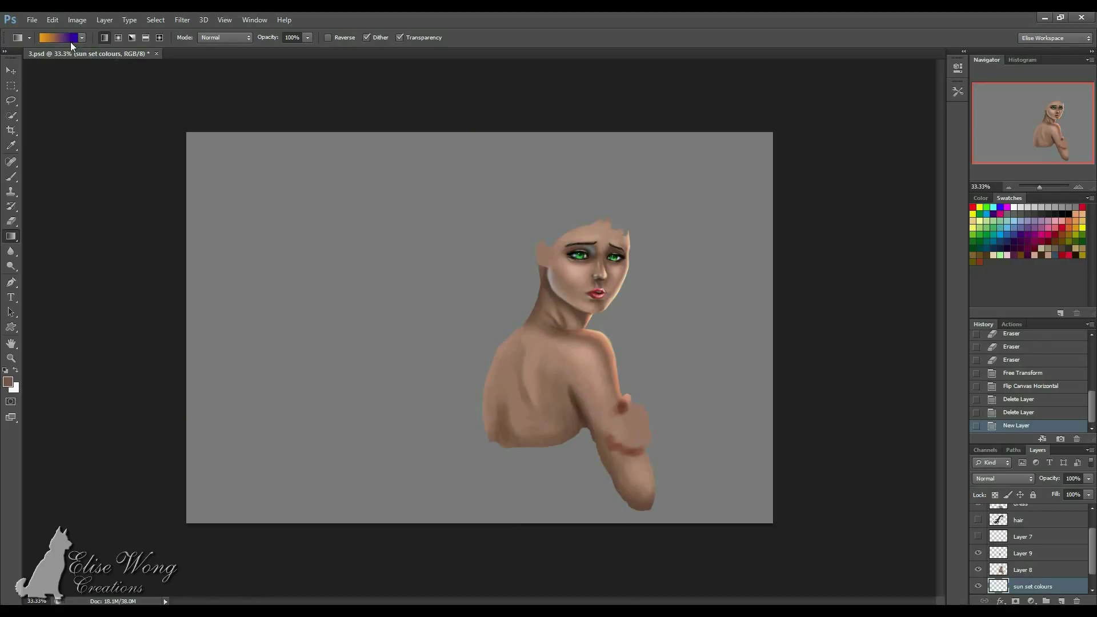
Darken the gradient's blue end stop to navy and apply the gradient diagonally, with orange at the canvas's lower right.
{"action": "left_click", "coordinate": [71, 41]}
{"action": "left_click", "coordinate": [653, 320]}
{"action": "left_click", "coordinate": [493, 362]}
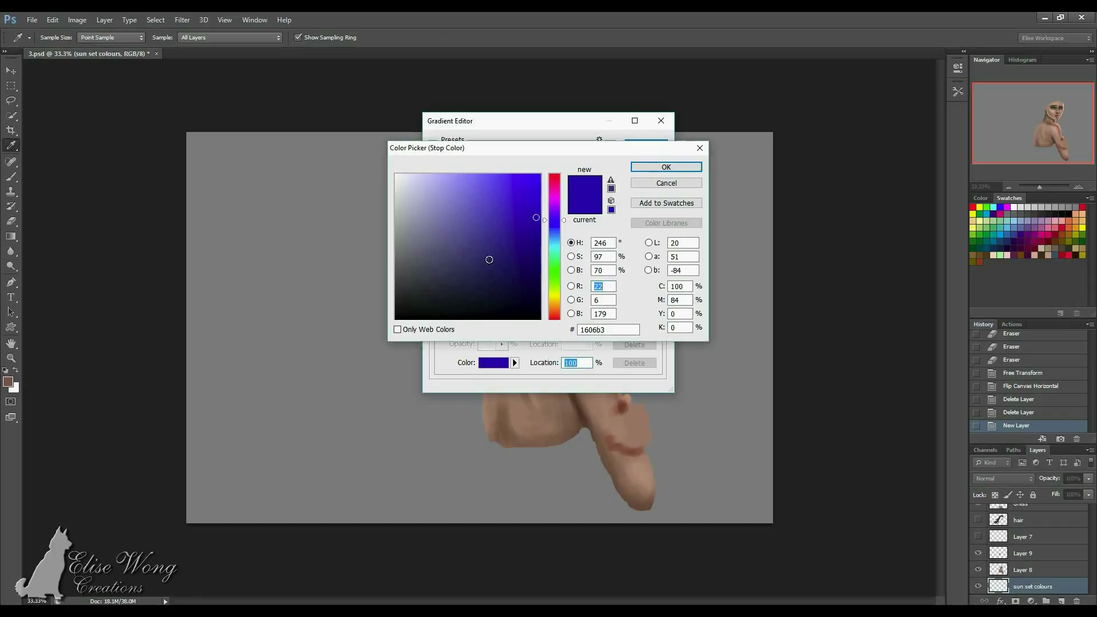
{"action": "left_click_drag", "start_coordinate": [532, 260], "coordinate": [539, 269]}
{"action": "left_click", "coordinate": [666, 167]}
{"action": "left_click", "coordinate": [654, 143]}
{"action": "left_click_drag", "start_coordinate": [724, 447], "coordinate": [383, 183]}
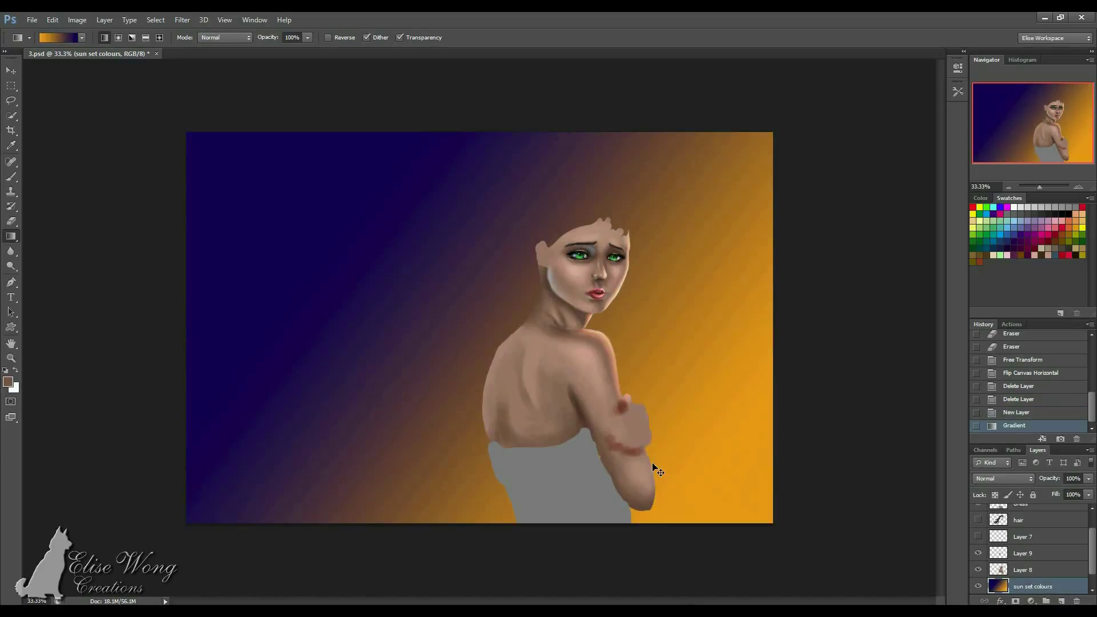
Mute and darken the sunset gradient with a Hue/Saturation adjustment.
{"action": "key", "text": "ctrl+u"}
{"action": "left_click_drag", "start_coordinate": [742, 410], "coordinate": [738, 437]}
{"action": "left_click", "coordinate": [869, 329]}
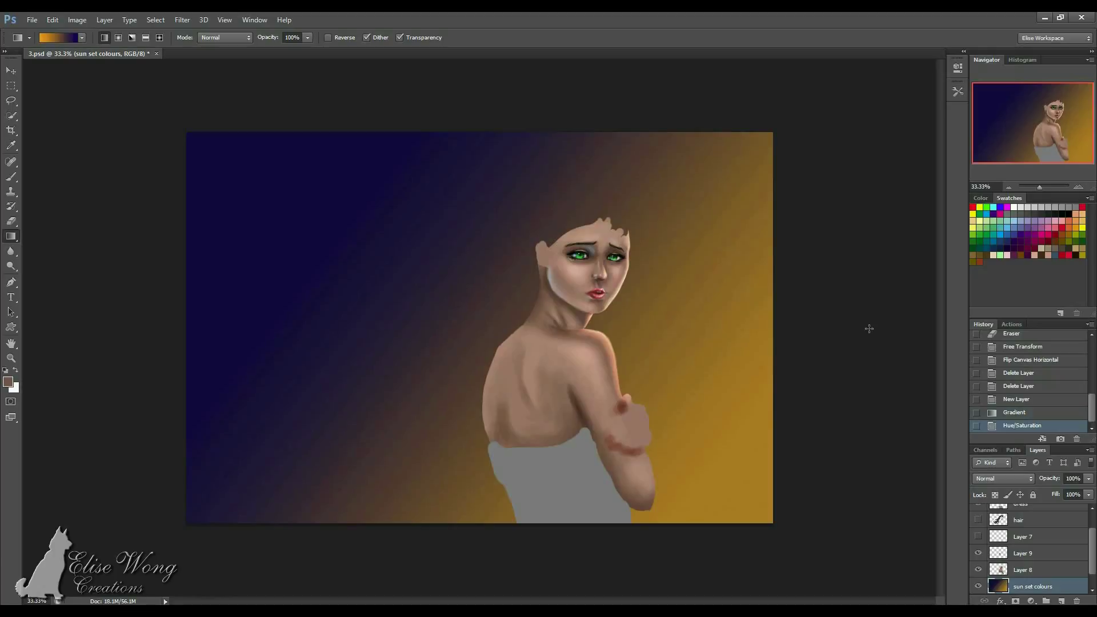
Browse the brush presets and set the brush opacity to 81%.
{"action": "key", "text": "b"}
{"action": "key", "text": "F5"}
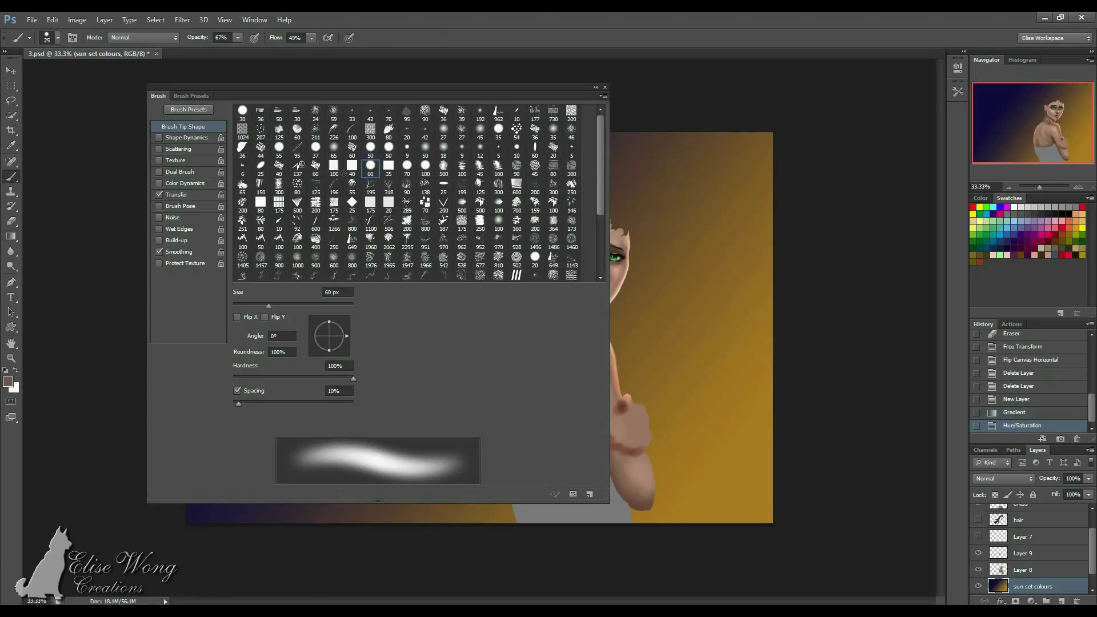
{"action": "left_click", "coordinate": [191, 96]}
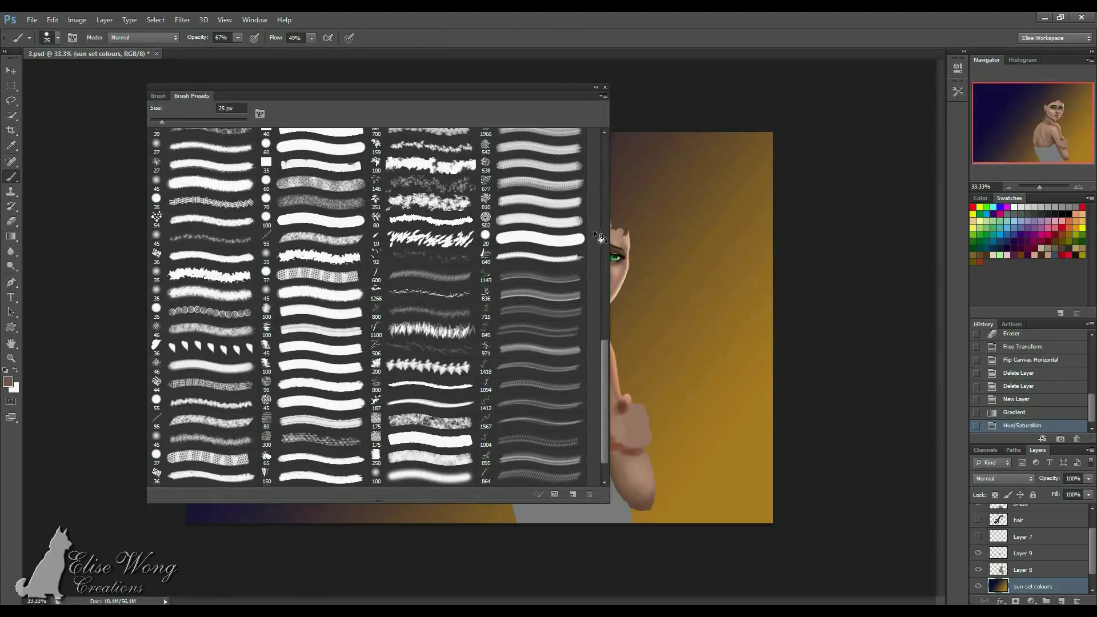
{"action": "key", "text": "F5"}
{"action": "left_click_drag", "start_coordinate": [237, 40], "coordinate": [246, 50]}
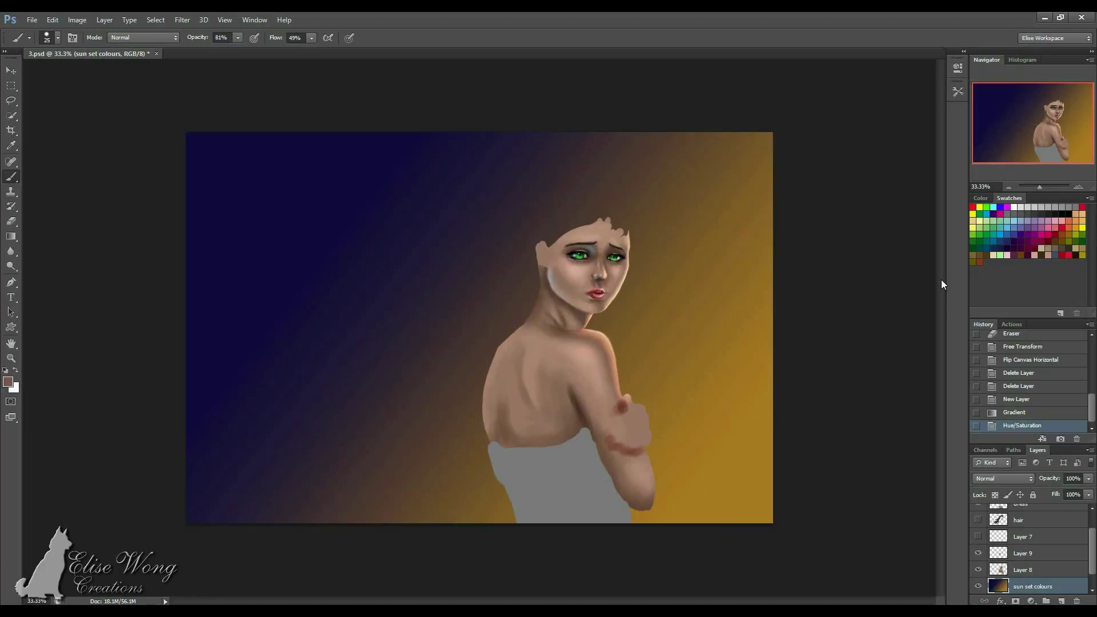
Add a new layer named "clouds" above the gradient and choose black as the painting colour.
{"action": "key", "text": "ctrl+shift+n"}
{"action": "type", "text": "clouds"}
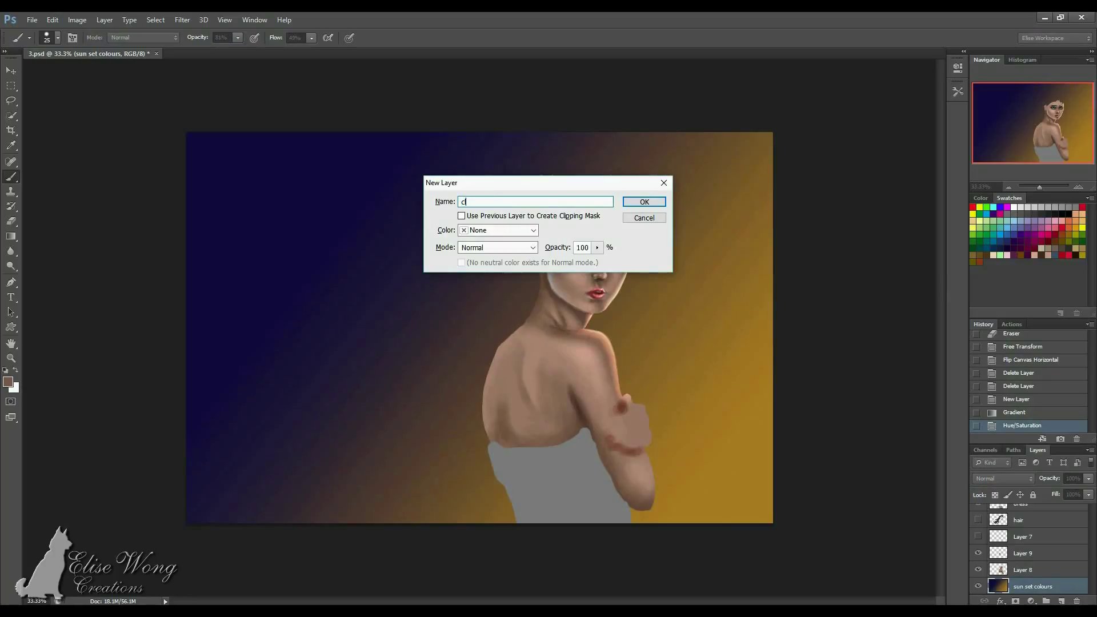
{"action": "key", "text": "Return"}
{"action": "key", "text": "bracketleft"}
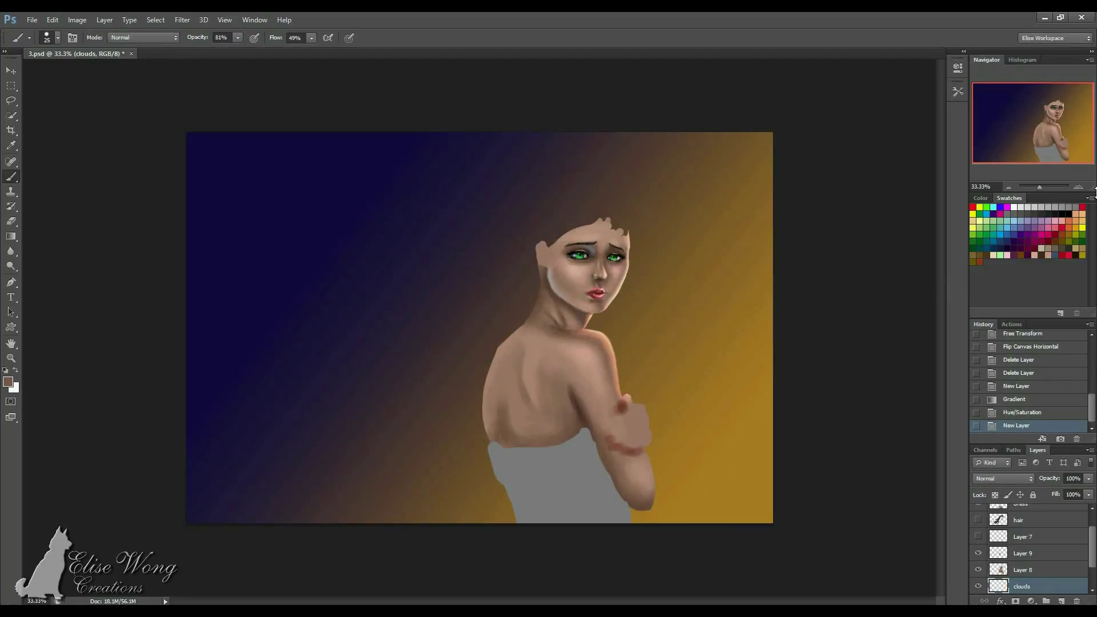
{"action": "left_click", "coordinate": [1067, 207]}
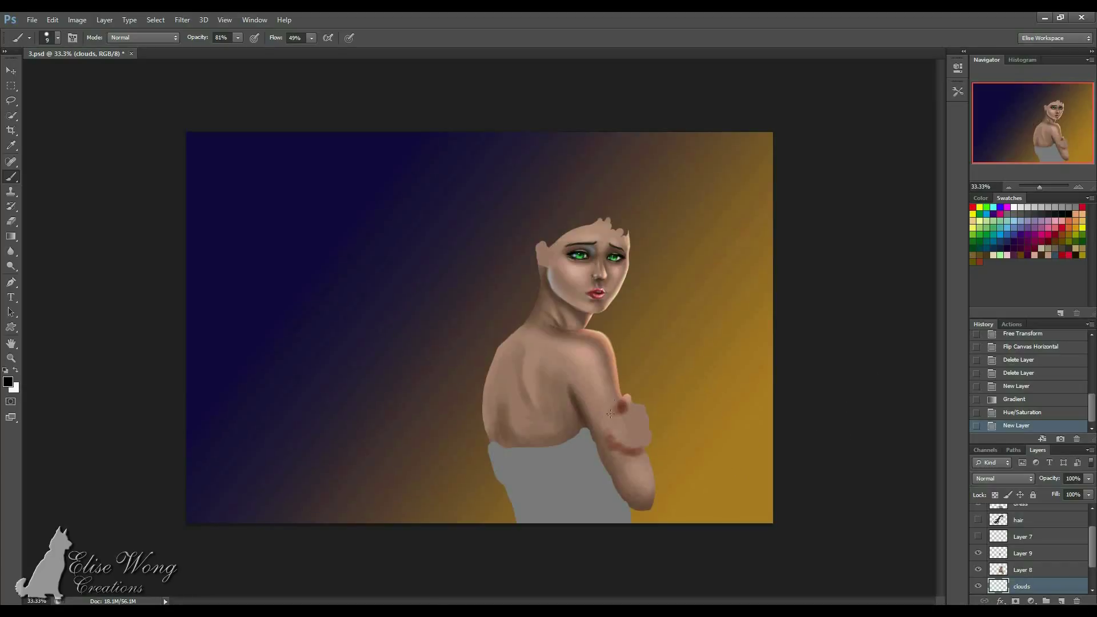
Paint a soft black cloud bank in the canvas's lower-right corner beside the girl's elbow with a 175 px brush.
{"action": "key", "text": "bracketright"}
{"action": "key", "text": "bracketright"}
{"action": "key", "text": "bracketright"}
{"action": "key", "text": "bracketright"}
{"action": "key", "text": "bracketright"}
{"action": "key", "text": "bracketright"}
{"action": "key", "text": "bracketright"}
{"action": "key", "text": "bracketright"}
{"action": "mouse_move", "coordinate": [777, 482]}
{"action": "left_mouse_down"}
{"action": "mouse_move", "coordinate": [705, 427]}
{"action": "mouse_move", "coordinate": [753, 468]}
{"action": "mouse_move", "coordinate": [742, 458]}
{"action": "mouse_move", "coordinate": [710, 476]}
{"action": "left_mouse_up"}
{"action": "mouse_move", "coordinate": [713, 481]}
{"action": "left_mouse_down"}
{"action": "mouse_move", "coordinate": [741, 492]}
{"action": "mouse_move", "coordinate": [775, 463]}
{"action": "mouse_move", "coordinate": [738, 458]}
{"action": "left_mouse_up"}
{"action": "mouse_move", "coordinate": [774, 464]}
{"action": "left_mouse_down"}
{"action": "mouse_move", "coordinate": [736, 452]}
{"action": "mouse_move", "coordinate": [690, 471]}
{"action": "mouse_move", "coordinate": [756, 499]}
{"action": "left_mouse_up"}
{"action": "mouse_move", "coordinate": [669, 480]}
{"action": "left_mouse_down"}
{"action": "mouse_move", "coordinate": [613, 494]}
{"action": "mouse_move", "coordinate": [704, 488]}
{"action": "mouse_move", "coordinate": [590, 515]}
{"action": "left_mouse_up"}
{"action": "left_click_drag", "start_coordinate": [766, 434], "coordinate": [648, 472]}
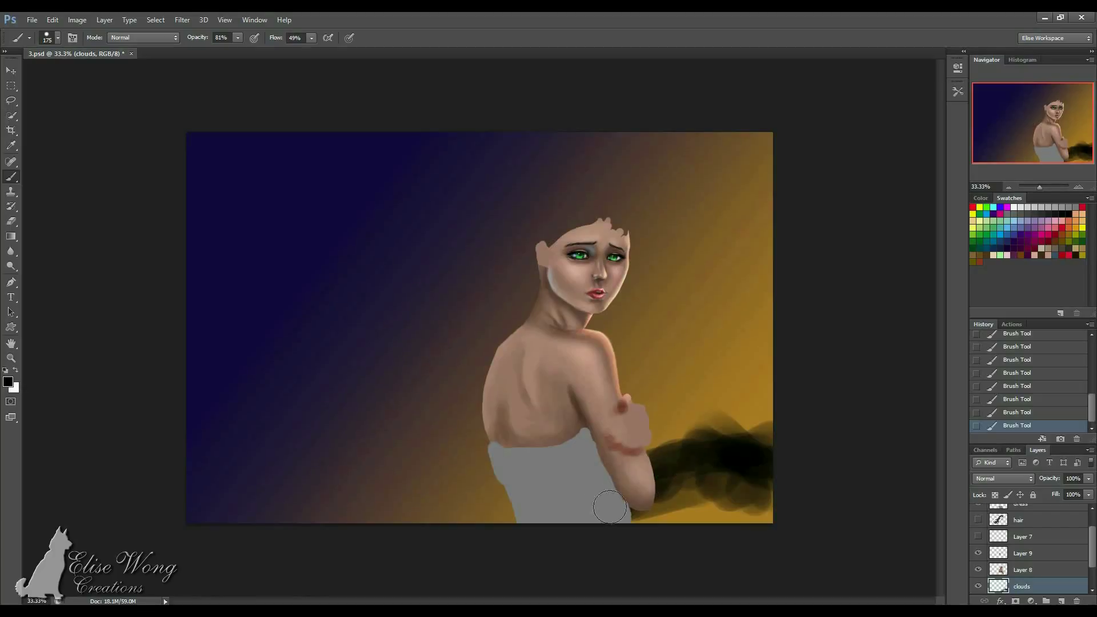
Extend the black clouds along the canvas's lower edge behind the dress and thicken them with a 125 px brush.
{"action": "mouse_move", "coordinate": [518, 524]}
{"action": "left_mouse_down"}
{"action": "mouse_move", "coordinate": [646, 498]}
{"action": "mouse_move", "coordinate": [714, 504]}
{"action": "mouse_move", "coordinate": [692, 476]}
{"action": "mouse_move", "coordinate": [711, 493]}
{"action": "mouse_move", "coordinate": [787, 495]}
{"action": "mouse_move", "coordinate": [773, 485]}
{"action": "mouse_move", "coordinate": [710, 540]}
{"action": "mouse_move", "coordinate": [602, 518]}
{"action": "mouse_move", "coordinate": [772, 485]}
{"action": "left_mouse_up"}
{"action": "key", "text": "bracketleft"}
{"action": "key", "text": "bracketleft"}
{"action": "mouse_move", "coordinate": [700, 510]}
{"action": "left_mouse_down"}
{"action": "mouse_move", "coordinate": [684, 474]}
{"action": "mouse_move", "coordinate": [712, 485]}
{"action": "mouse_move", "coordinate": [732, 512]}
{"action": "mouse_move", "coordinate": [715, 489]}
{"action": "left_mouse_up"}
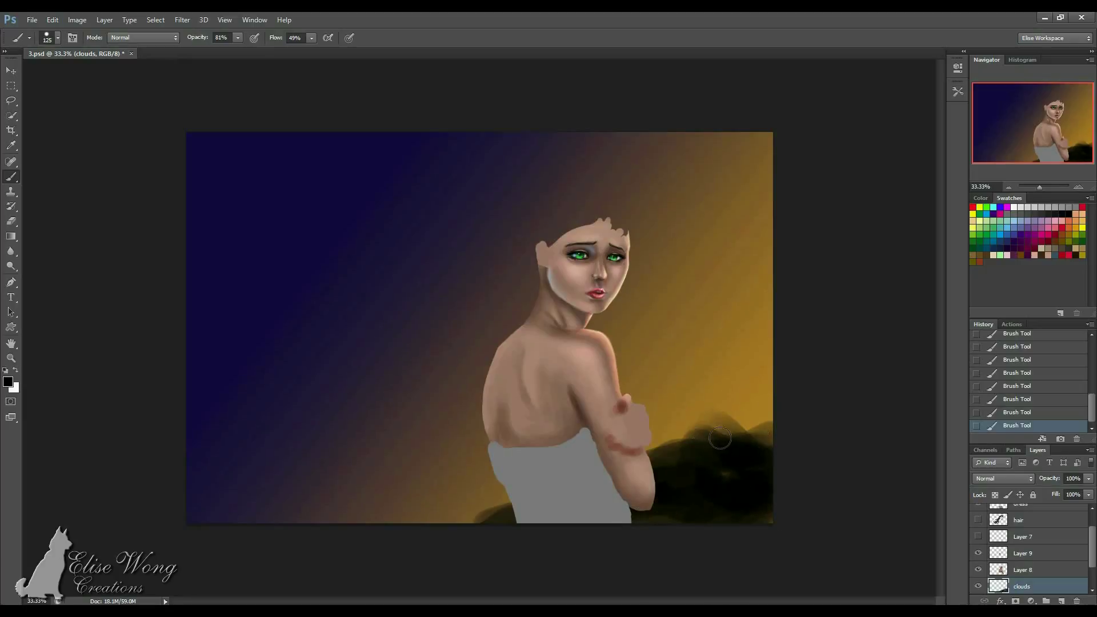
{"action": "mouse_move", "coordinate": [729, 420]}
{"action": "left_mouse_down"}
{"action": "mouse_move", "coordinate": [738, 376]}
{"action": "mouse_move", "coordinate": [501, 409]}
{"action": "mouse_move", "coordinate": [503, 420]}
{"action": "left_mouse_up"}
Paint a lower black cloud bank from the canvas's right edge to the girl's elbow with a smaller brush.
{"action": "key", "text": "bracketleft"}
{"action": "key", "text": "bracketleft"}
{"action": "key", "text": "bracketleft"}
{"action": "key", "text": "bracketleft"}
{"action": "key", "text": "bracketleft"}
{"action": "key", "text": "bracketleft"}
{"action": "key", "text": "bracketleft"}
{"action": "left_click_drag", "start_coordinate": [778, 493], "coordinate": [771, 493]}
{"action": "mouse_move", "coordinate": [776, 492]}
{"action": "left_mouse_down"}
{"action": "mouse_move", "coordinate": [750, 489]}
{"action": "mouse_move", "coordinate": [786, 485]}
{"action": "mouse_move", "coordinate": [689, 480]}
{"action": "mouse_move", "coordinate": [606, 494]}
{"action": "mouse_move", "coordinate": [707, 484]}
{"action": "mouse_move", "coordinate": [594, 506]}
{"action": "mouse_move", "coordinate": [733, 475]}
{"action": "mouse_move", "coordinate": [650, 477]}
{"action": "mouse_move", "coordinate": [721, 474]}
{"action": "mouse_move", "coordinate": [652, 503]}
{"action": "left_mouse_up"}
{"action": "left_click", "coordinate": [756, 486]}
Rework the black cloud bank between the girl's elbow and the canvas's right edge with a 175 px brush, undoing the stroke beside her forearm.
{"action": "key", "text": "bracketright"}
{"action": "key", "text": "bracketright"}
{"action": "key", "text": "bracketright"}
{"action": "mouse_move", "coordinate": [652, 497]}
{"action": "left_mouse_down"}
{"action": "mouse_move", "coordinate": [722, 465]}
{"action": "mouse_move", "coordinate": [789, 481]}
{"action": "mouse_move", "coordinate": [709, 491]}
{"action": "mouse_move", "coordinate": [743, 494]}
{"action": "mouse_move", "coordinate": [728, 484]}
{"action": "mouse_move", "coordinate": [745, 501]}
{"action": "mouse_move", "coordinate": [740, 488]}
{"action": "mouse_move", "coordinate": [725, 498]}
{"action": "mouse_move", "coordinate": [780, 528]}
{"action": "mouse_move", "coordinate": [680, 515]}
{"action": "mouse_move", "coordinate": [582, 528]}
{"action": "mouse_move", "coordinate": [673, 514]}
{"action": "mouse_move", "coordinate": [698, 539]}
{"action": "left_mouse_up"}
{"action": "key", "text": "bracketright"}
{"action": "key", "text": "bracketright"}
{"action": "key", "text": "bracketright"}
{"action": "key", "text": "bracketright"}
{"action": "key", "text": "bracketright"}
{"action": "key", "text": "bracketright"}
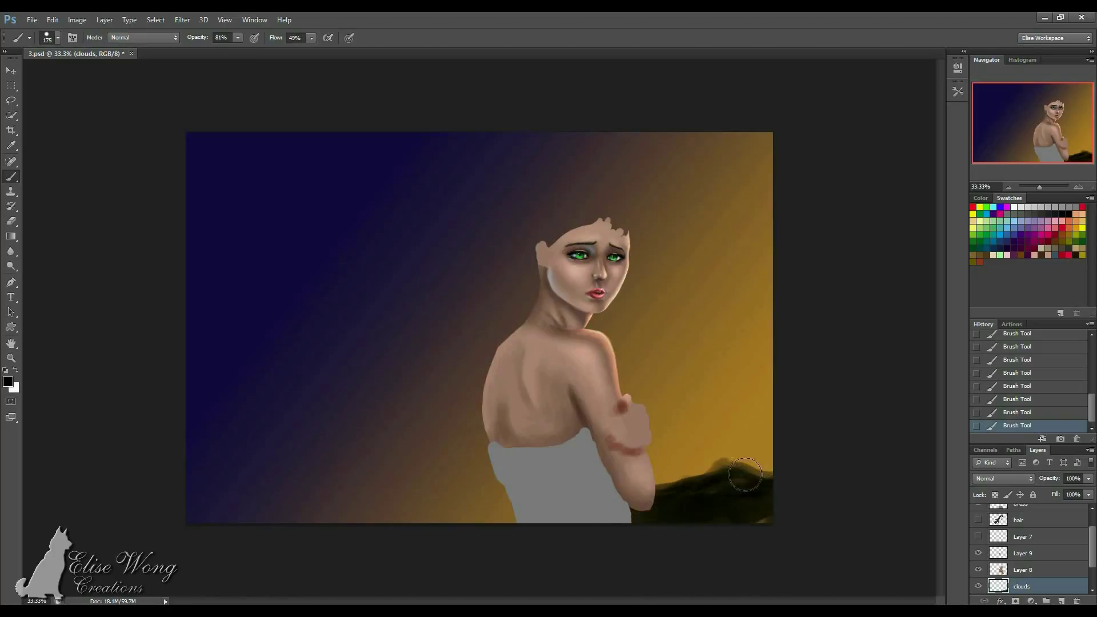
{"action": "left_click_drag", "start_coordinate": [656, 456], "coordinate": [607, 484]}
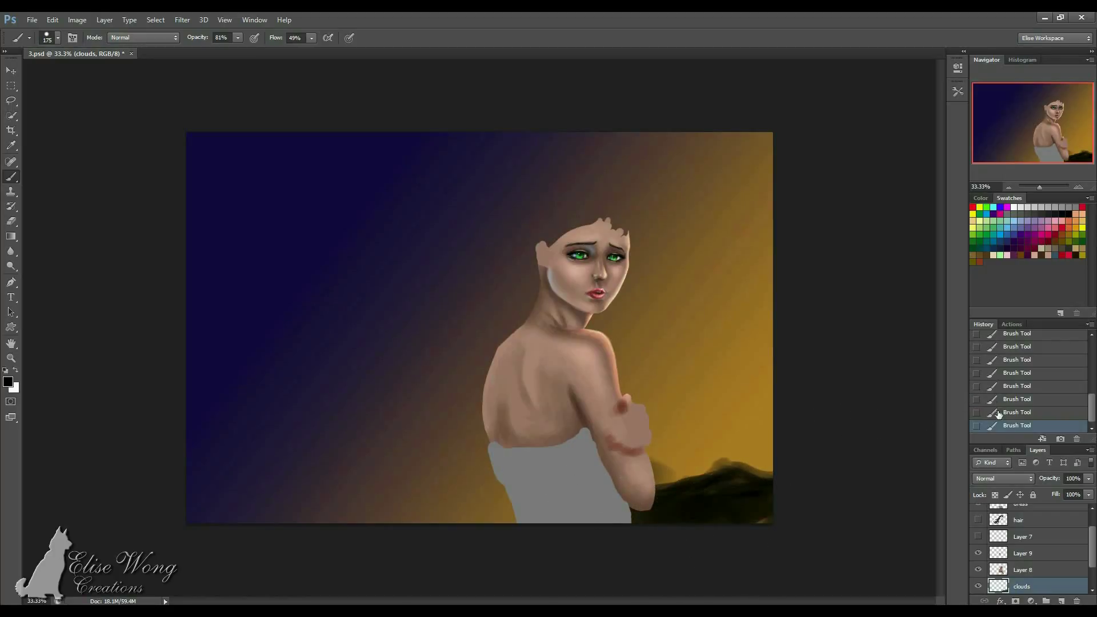
{"action": "key", "text": "ctrl+z"}
{"action": "left_click_drag", "start_coordinate": [763, 511], "coordinate": [646, 534]}
Paint black clouds beside the dress's left side with a 100 px brush and raise the bank beside her elbow with a 125 px brush.
{"action": "key", "text": "bracketleft"}
{"action": "key", "text": "bracketleft"}
{"action": "mouse_move", "coordinate": [514, 500]}
{"action": "left_mouse_down"}
{"action": "mouse_move", "coordinate": [469, 496]}
{"action": "mouse_move", "coordinate": [416, 521]}
{"action": "mouse_move", "coordinate": [511, 510]}
{"action": "left_mouse_up"}
{"action": "key", "text": "bracketleft"}
{"action": "left_click_drag", "start_coordinate": [413, 512], "coordinate": [508, 516]}
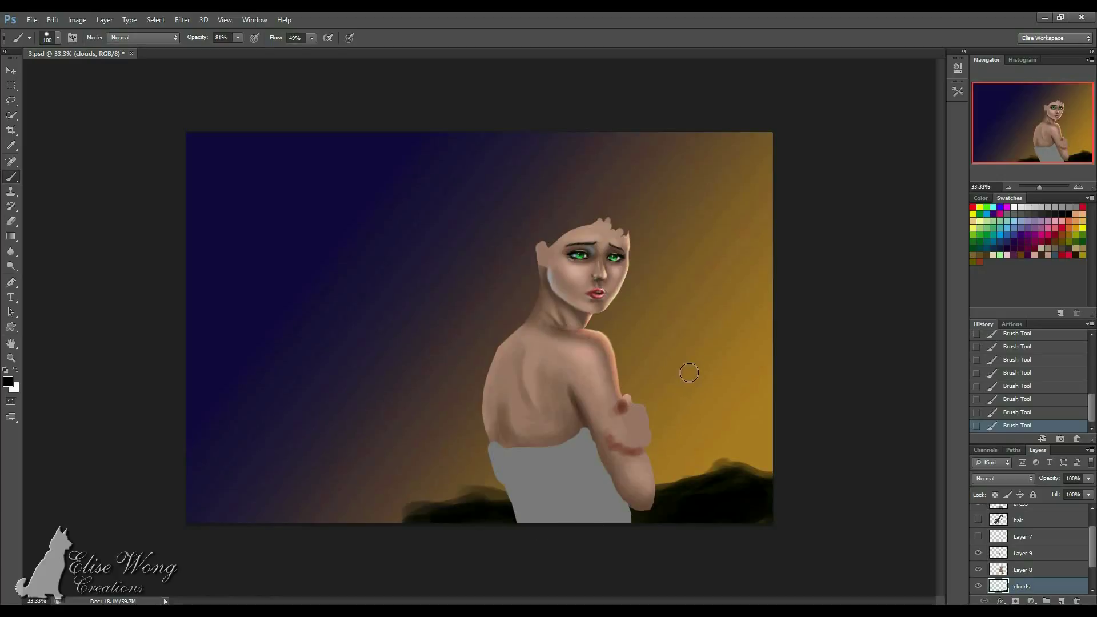
{"action": "key", "text": "bracketright"}
{"action": "mouse_move", "coordinate": [729, 446]}
{"action": "left_mouse_down"}
{"action": "mouse_move", "coordinate": [727, 481]}
{"action": "mouse_move", "coordinate": [778, 468]}
{"action": "mouse_move", "coordinate": [737, 467]}
{"action": "mouse_move", "coordinate": [772, 467]}
{"action": "mouse_move", "coordinate": [728, 452]}
{"action": "mouse_move", "coordinate": [712, 480]}
{"action": "mouse_move", "coordinate": [616, 500]}
{"action": "mouse_move", "coordinate": [663, 483]}
{"action": "left_mouse_up"}
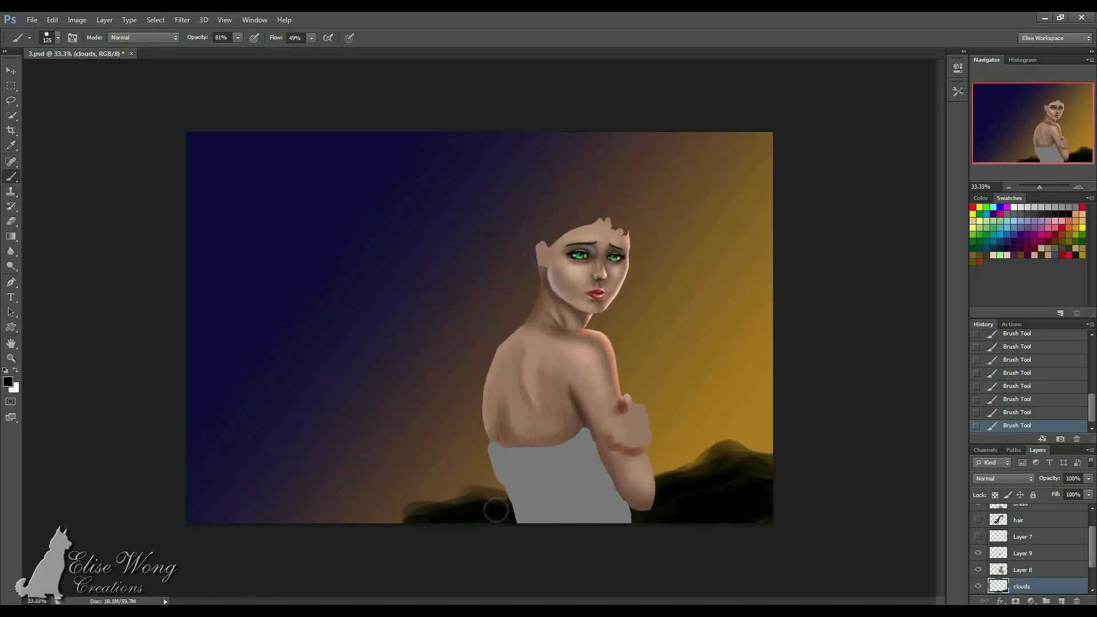
Choose a pale yellow painting colour and brush a short light streak beside the girl's elbow.
{"action": "double_click", "coordinate": [1080, 228]}
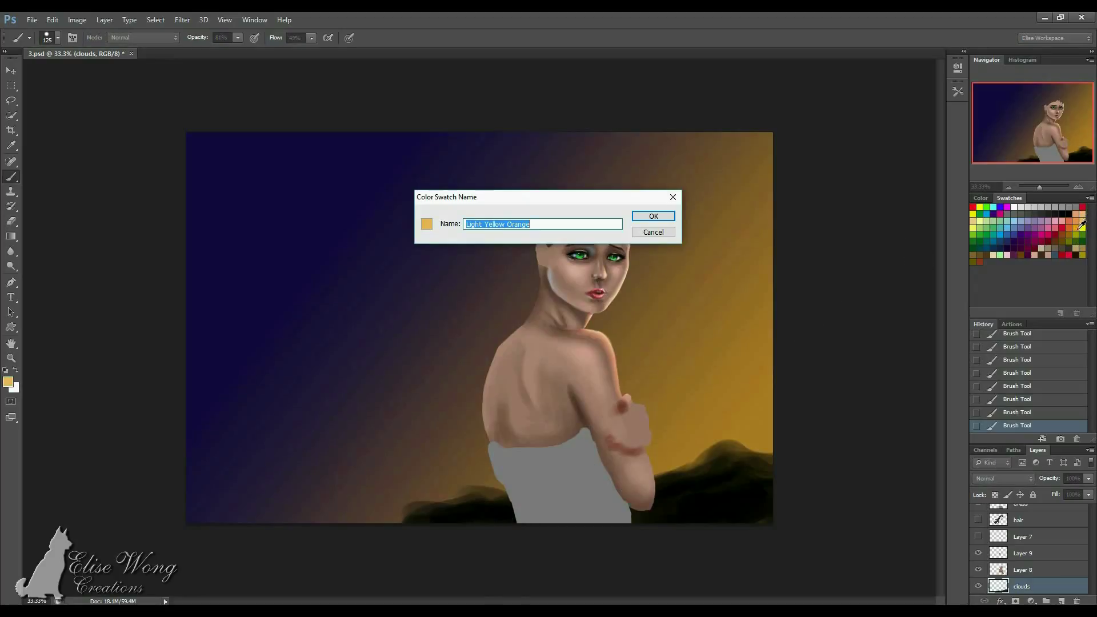
{"action": "left_click", "coordinate": [653, 232]}
{"action": "left_click", "coordinate": [1079, 226]}
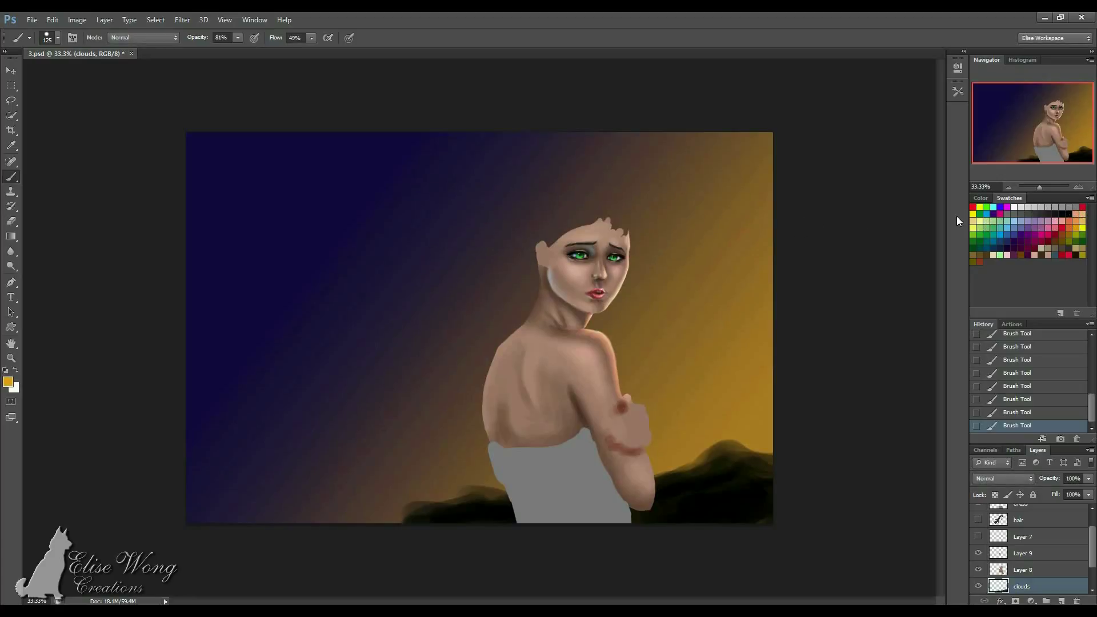
{"action": "left_click", "coordinate": [973, 222]}
{"action": "key", "text": "bracketleft"}
{"action": "key", "text": "bracketleft"}
{"action": "key", "text": "bracketleft"}
{"action": "key", "text": "bracketleft"}
{"action": "key", "text": "bracketleft"}
{"action": "key", "text": "bracketleft"}
{"action": "mouse_move", "coordinate": [690, 438]}
{"action": "left_mouse_down"}
{"action": "mouse_move", "coordinate": [639, 442]}
{"action": "mouse_move", "coordinate": [651, 435]}
{"action": "left_mouse_up"}
{"action": "key", "text": "ctrl+z"}
Paint pale yellow cloud streaks above the black bank, from the elbow to the canvas's right edge, with an 80 px brush.
{"action": "key", "text": "bracketright"}
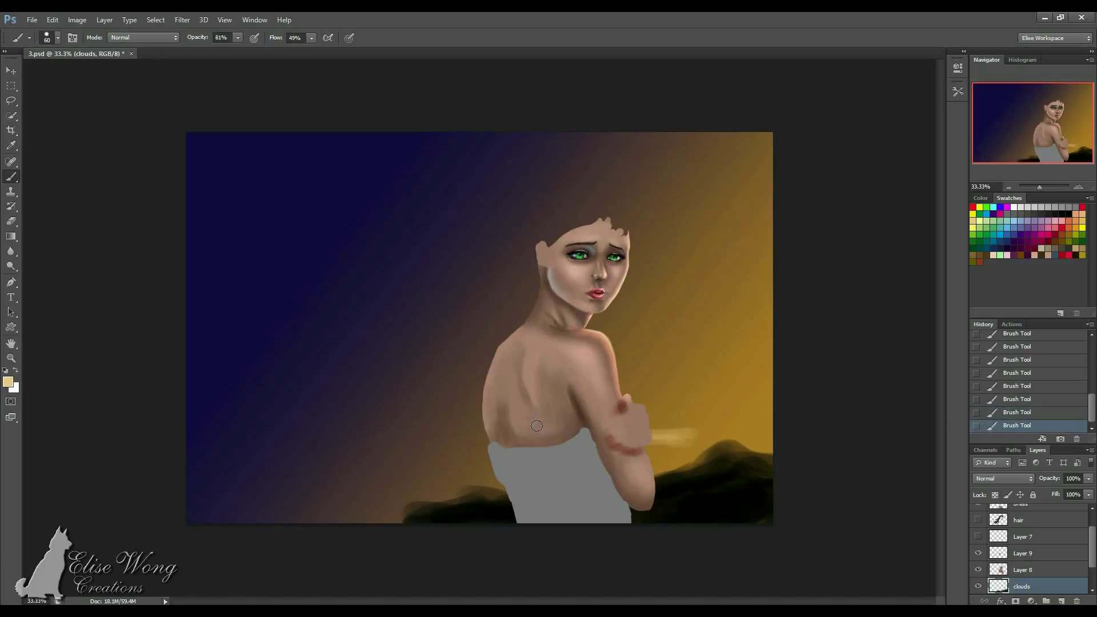
{"action": "key", "text": "bracketright"}
{"action": "key", "text": "bracketright"}
{"action": "mouse_move", "coordinate": [777, 411]}
{"action": "left_mouse_down"}
{"action": "mouse_move", "coordinate": [749, 415]}
{"action": "mouse_move", "coordinate": [765, 394]}
{"action": "mouse_move", "coordinate": [721, 394]}
{"action": "left_mouse_up"}
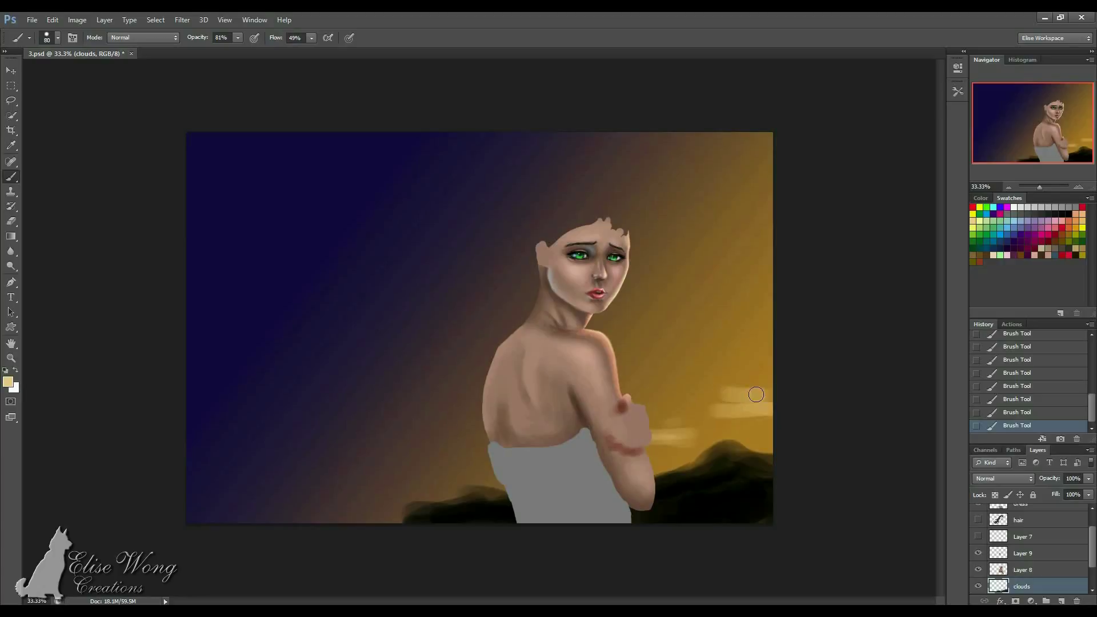
{"action": "mouse_move", "coordinate": [749, 439]}
{"action": "left_mouse_down"}
{"action": "mouse_move", "coordinate": [784, 436]}
{"action": "mouse_move", "coordinate": [733, 426]}
{"action": "mouse_move", "coordinate": [654, 443]}
{"action": "mouse_move", "coordinate": [683, 460]}
{"action": "left_mouse_up"}
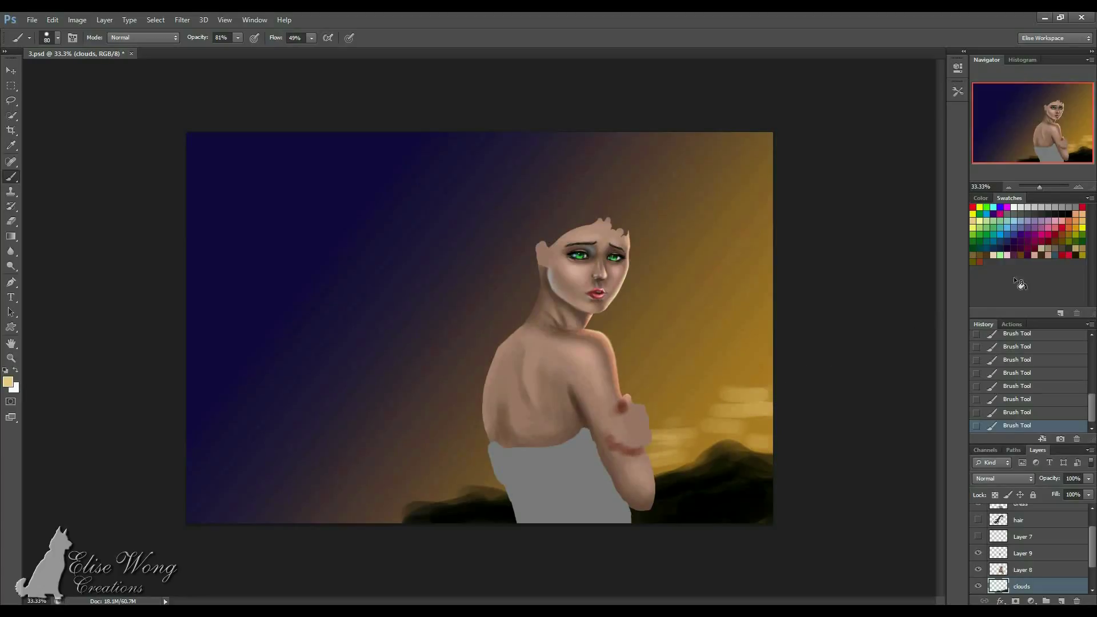
Add a crimson streak over the pale clouds at the canvas's right edge and revert the surplus strokes.
{"action": "left_click", "coordinate": [1068, 227]}
{"action": "left_click_drag", "start_coordinate": [759, 440], "coordinate": [781, 439]}
{"action": "left_click_drag", "start_coordinate": [766, 422], "coordinate": [772, 424]}
{"action": "key", "text": "["}
{"action": "key", "text": "["}
{"action": "left_click", "coordinate": [1021, 400]}
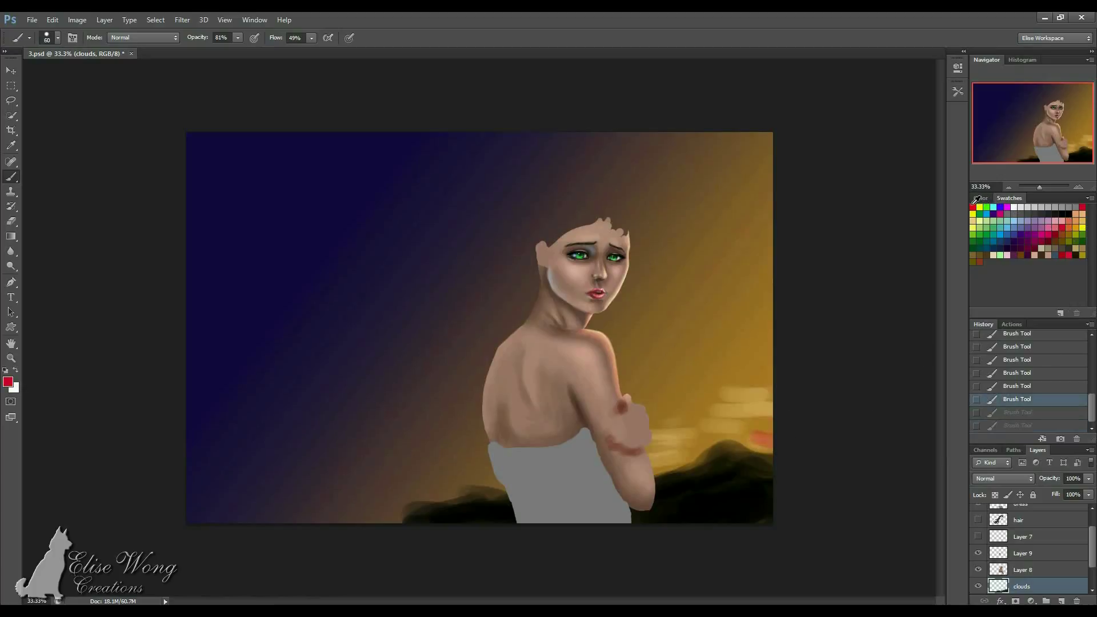
Paint a thin bright red streak along the top of the pale clouds with a 35 px brush.
{"action": "key", "text": "bracketleft"}
{"action": "key", "text": "bracketleft"}
{"action": "key", "text": "ctrl+shift+z"}
{"action": "key", "text": "ctrl+shift+z"}
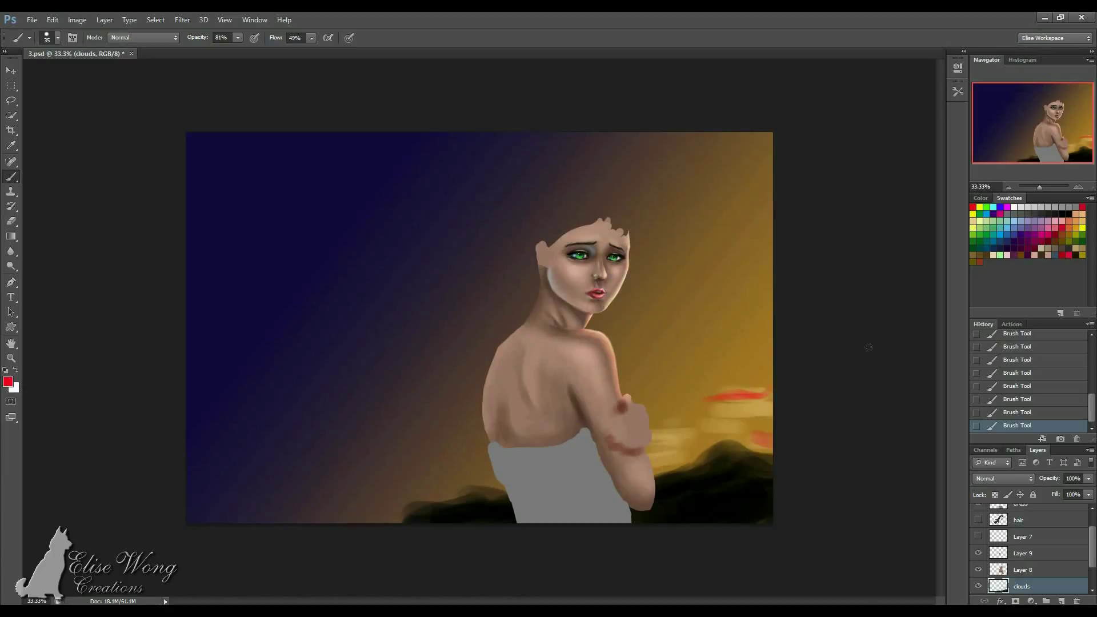
Paint a broad red cloud in the sky to the right of the girl's face with a 250 px brush.
{"action": "key", "text": "bracketright"}
{"action": "key", "text": "bracketright"}
{"action": "key", "text": "bracketright"}
{"action": "mouse_move", "coordinate": [754, 294]}
{"action": "left_mouse_down"}
{"action": "mouse_move", "coordinate": [741, 261]}
{"action": "mouse_move", "coordinate": [762, 216]}
{"action": "left_mouse_up"}
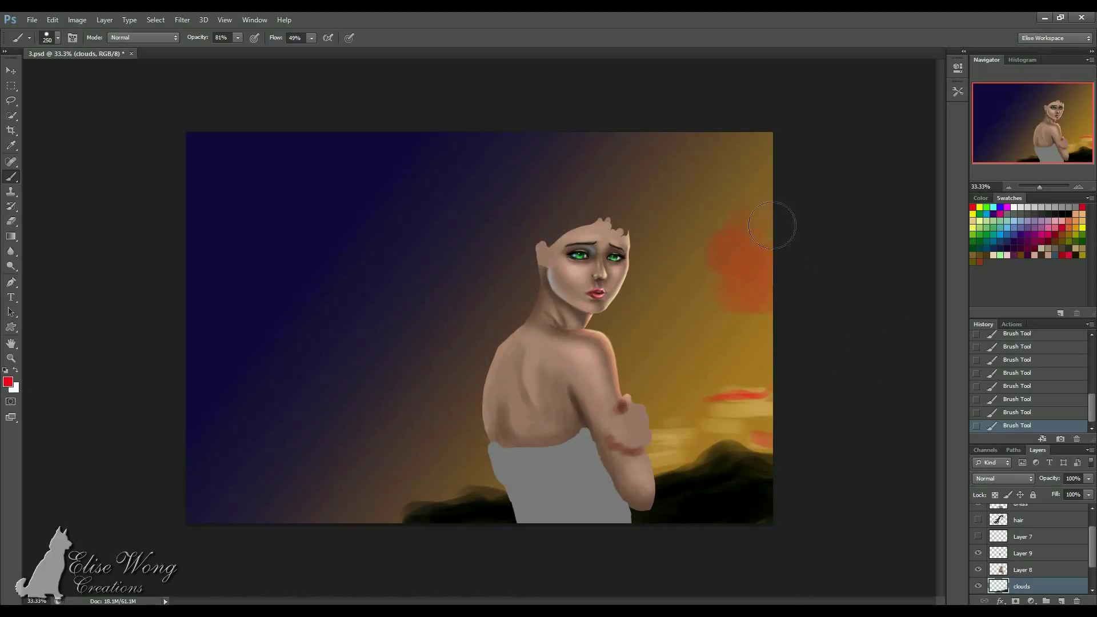
Paint a red cloud band from the girl's head to the canvas's upper edge and a red patch left of her face.
{"action": "key", "text": "bracketleft"}
{"action": "key", "text": "bracketleft"}
{"action": "mouse_move", "coordinate": [657, 235]}
{"action": "left_mouse_down"}
{"action": "mouse_move", "coordinate": [549, 171]}
{"action": "mouse_move", "coordinate": [383, 142]}
{"action": "left_mouse_up"}
{"action": "mouse_move", "coordinate": [437, 234]}
{"action": "left_mouse_down"}
{"action": "mouse_move", "coordinate": [500, 239]}
{"action": "mouse_move", "coordinate": [443, 263]}
{"action": "mouse_move", "coordinate": [392, 263]}
{"action": "left_mouse_up"}
Spread broad red clouds behind the girl's neck and shoulder and out into the dark left half of the sky.
{"action": "key", "text": "bracketright"}
{"action": "key", "text": "bracketright"}
{"action": "key", "text": "bracketright"}
{"action": "key", "text": "bracketright"}
{"action": "key", "text": "bracketright"}
{"action": "key", "text": "bracketright"}
{"action": "key", "text": "bracketleft"}
{"action": "key", "text": "bracketleft"}
{"action": "left_click", "coordinate": [1006, 412]}
{"action": "key", "text": "bracketleft"}
{"action": "key", "text": "bracketright"}
{"action": "mouse_move", "coordinate": [465, 301]}
{"action": "left_mouse_down"}
{"action": "mouse_move", "coordinate": [348, 294]}
{"action": "mouse_move", "coordinate": [320, 313]}
{"action": "left_mouse_up"}
{"action": "mouse_move", "coordinate": [427, 320]}
{"action": "left_mouse_down"}
{"action": "mouse_move", "coordinate": [298, 358]}
{"action": "mouse_move", "coordinate": [368, 384]}
{"action": "mouse_move", "coordinate": [302, 399]}
{"action": "left_mouse_up"}
{"action": "mouse_move", "coordinate": [648, 298]}
{"action": "left_mouse_down"}
{"action": "mouse_move", "coordinate": [731, 337]}
{"action": "mouse_move", "coordinate": [720, 295]}
{"action": "mouse_move", "coordinate": [540, 267]}
{"action": "mouse_move", "coordinate": [579, 359]}
{"action": "mouse_move", "coordinate": [500, 381]}
{"action": "left_mouse_up"}
Choose a light orange and paint cloud streaks beneath the red clouds beside the girl's arm.
{"action": "left_click", "coordinate": [1077, 223]}
{"action": "left_click_drag", "start_coordinate": [684, 378], "coordinate": [771, 363]}
{"action": "key", "text": "bracketleft"}
{"action": "key", "text": "bracketleft"}
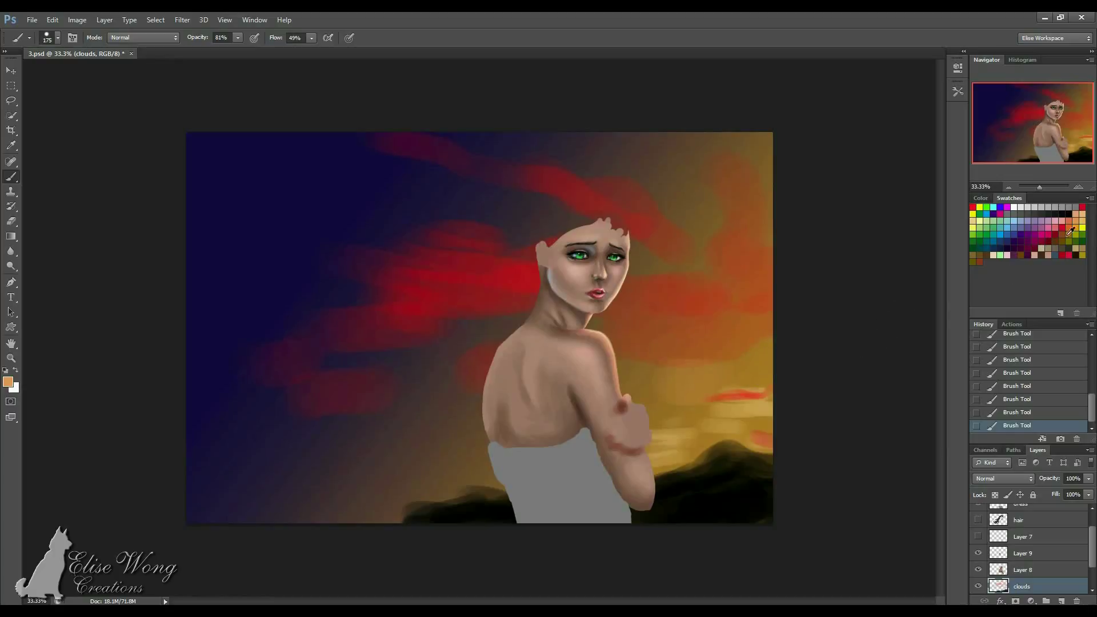
Choose a deeper orange and paint over the sky beside the girl's upper arm with a 100 px brush.
{"action": "left_click", "coordinate": [1071, 229]}
{"action": "key", "text": "bracketleft"}
{"action": "key", "text": "bracketleft"}
{"action": "key", "text": "bracketleft"}
{"action": "key", "text": "bracketleft"}
{"action": "key", "text": "bracketleft"}
{"action": "mouse_move", "coordinate": [691, 376]}
{"action": "left_mouse_down"}
{"action": "mouse_move", "coordinate": [777, 374]}
{"action": "mouse_move", "coordinate": [686, 412]}
{"action": "mouse_move", "coordinate": [760, 426]}
{"action": "mouse_move", "coordinate": [592, 422]}
{"action": "mouse_move", "coordinate": [672, 375]}
{"action": "mouse_move", "coordinate": [660, 340]}
{"action": "mouse_move", "coordinate": [699, 385]}
{"action": "left_mouse_up"}
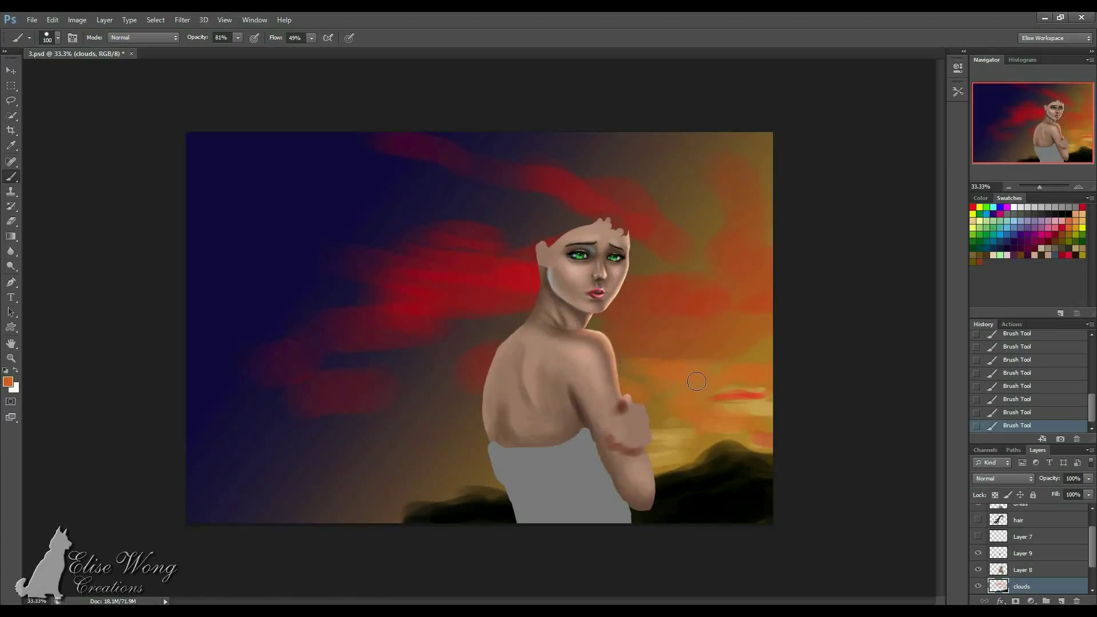
Paint orange cloud streaks in the sky just left of the girl's back and dress.
{"action": "mouse_move", "coordinate": [480, 423]}
{"action": "left_mouse_down"}
{"action": "mouse_move", "coordinate": [448, 446]}
{"action": "mouse_move", "coordinate": [498, 463]}
{"action": "left_mouse_up"}
{"action": "mouse_move", "coordinate": [487, 377]}
{"action": "left_mouse_down"}
{"action": "mouse_move", "coordinate": [470, 406]}
{"action": "mouse_move", "coordinate": [428, 402]}
{"action": "left_mouse_up"}
{"action": "left_click_drag", "start_coordinate": [470, 366], "coordinate": [449, 363]}
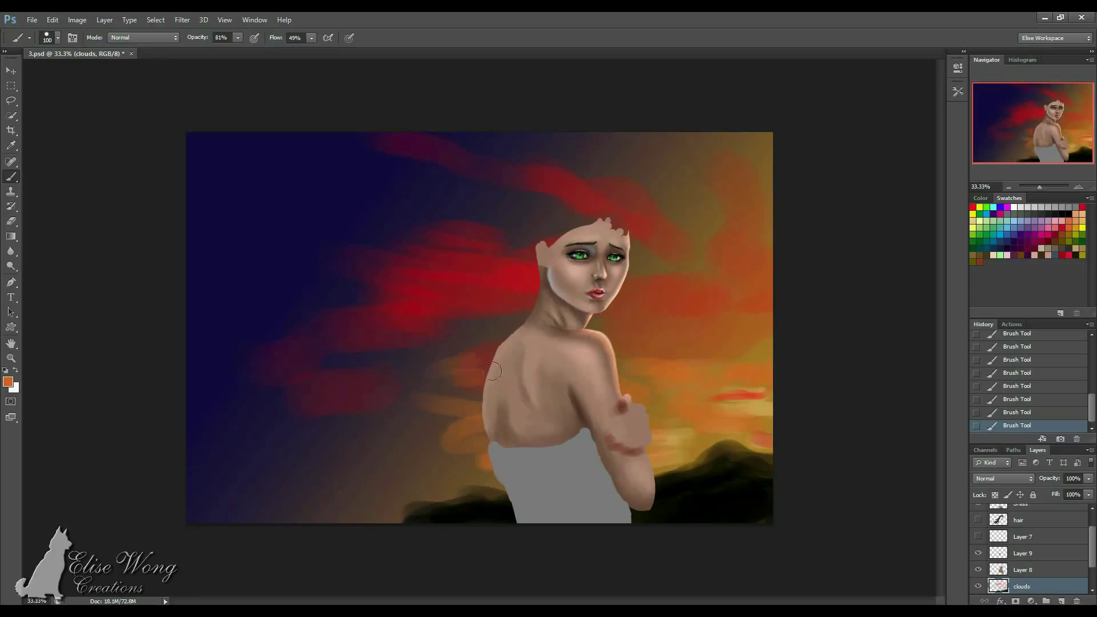
Darken the left side of the sky from top to bottom with a very large brush, sampling dark navy from the canvas.
{"action": "left_click", "coordinate": [1075, 212]}
{"action": "key", "text": "bracketright"}
{"action": "key", "text": "bracketright"}
{"action": "key", "text": "bracketright"}
{"action": "key", "text": "bracketright"}
{"action": "key", "text": "bracketright"}
{"action": "key", "text": "bracketright"}
{"action": "key", "text": "bracketright"}
{"action": "key", "text": "bracketright"}
{"action": "key", "text": "bracketright"}
{"action": "mouse_move", "coordinate": [157, 160]}
{"action": "left_mouse_down"}
{"action": "mouse_move", "coordinate": [196, 289]}
{"action": "mouse_move", "coordinate": [179, 422]}
{"action": "mouse_move", "coordinate": [188, 491]}
{"action": "left_mouse_up"}
{"action": "left_click", "coordinate": [203, 317], "text": "alt"}
{"action": "mouse_move", "coordinate": [188, 145]}
{"action": "left_mouse_down"}
{"action": "mouse_move", "coordinate": [297, 162]}
{"action": "mouse_move", "coordinate": [209, 227]}
{"action": "mouse_move", "coordinate": [199, 443]}
{"action": "mouse_move", "coordinate": [215, 526]}
{"action": "mouse_move", "coordinate": [251, 520]}
{"action": "mouse_move", "coordinate": [225, 558]}
{"action": "mouse_move", "coordinate": [191, 526]}
{"action": "mouse_move", "coordinate": [407, 465]}
{"action": "mouse_move", "coordinate": [325, 506]}
{"action": "mouse_move", "coordinate": [233, 469]}
{"action": "mouse_move", "coordinate": [224, 453]}
{"action": "mouse_move", "coordinate": [229, 511]}
{"action": "mouse_move", "coordinate": [287, 533]}
{"action": "left_mouse_up"}
Blend dark navy over the left ends of the red clouds with a 300 px brush after undoing the previous stroke.
{"action": "key", "text": "bracketleft"}
{"action": "key", "text": "bracketleft"}
{"action": "mouse_move", "coordinate": [372, 529]}
{"action": "left_mouse_down"}
{"action": "mouse_move", "coordinate": [289, 548]}
{"action": "mouse_move", "coordinate": [242, 492]}
{"action": "mouse_move", "coordinate": [275, 401]}
{"action": "mouse_move", "coordinate": [196, 502]}
{"action": "mouse_move", "coordinate": [276, 319]}
{"action": "mouse_move", "coordinate": [252, 118]}
{"action": "mouse_move", "coordinate": [229, 324]}
{"action": "mouse_move", "coordinate": [373, 313]}
{"action": "left_mouse_up"}
{"action": "key", "text": "bracketleft"}
{"action": "key", "text": "bracketleft"}
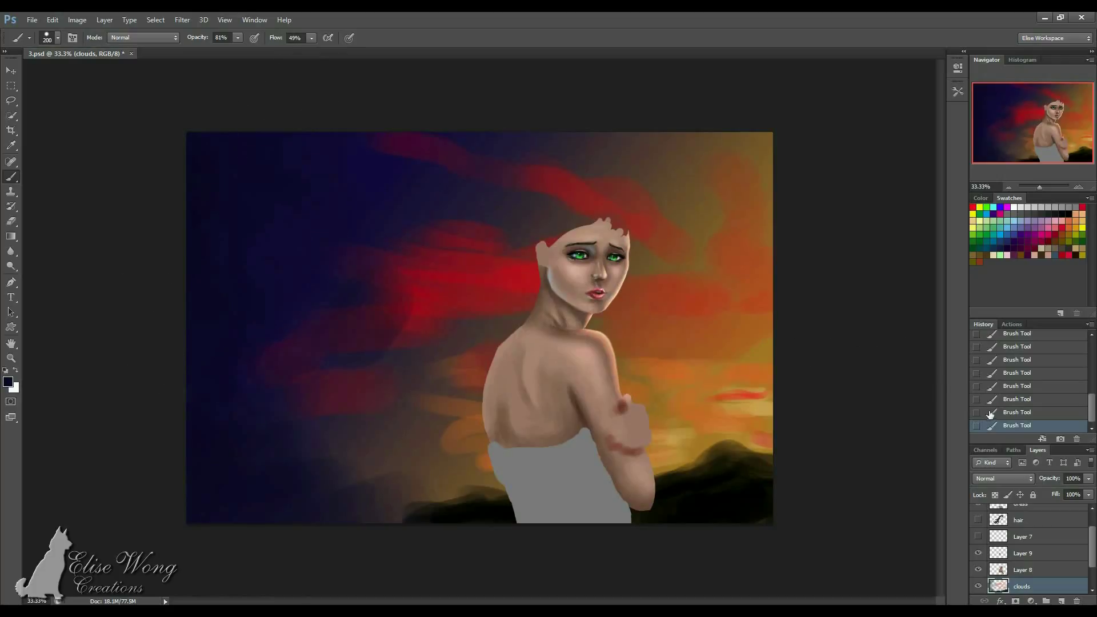
{"action": "key", "text": "ctrl+z"}
{"action": "key", "text": "bracketleft"}
{"action": "key", "text": "bracketright"}
{"action": "key", "text": "bracketright"}
{"action": "mouse_move", "coordinate": [232, 309]}
{"action": "left_mouse_down"}
{"action": "mouse_move", "coordinate": [345, 300]}
{"action": "mouse_move", "coordinate": [221, 357]}
{"action": "mouse_move", "coordinate": [214, 380]}
{"action": "mouse_move", "coordinate": [350, 422]}
{"action": "left_mouse_up"}
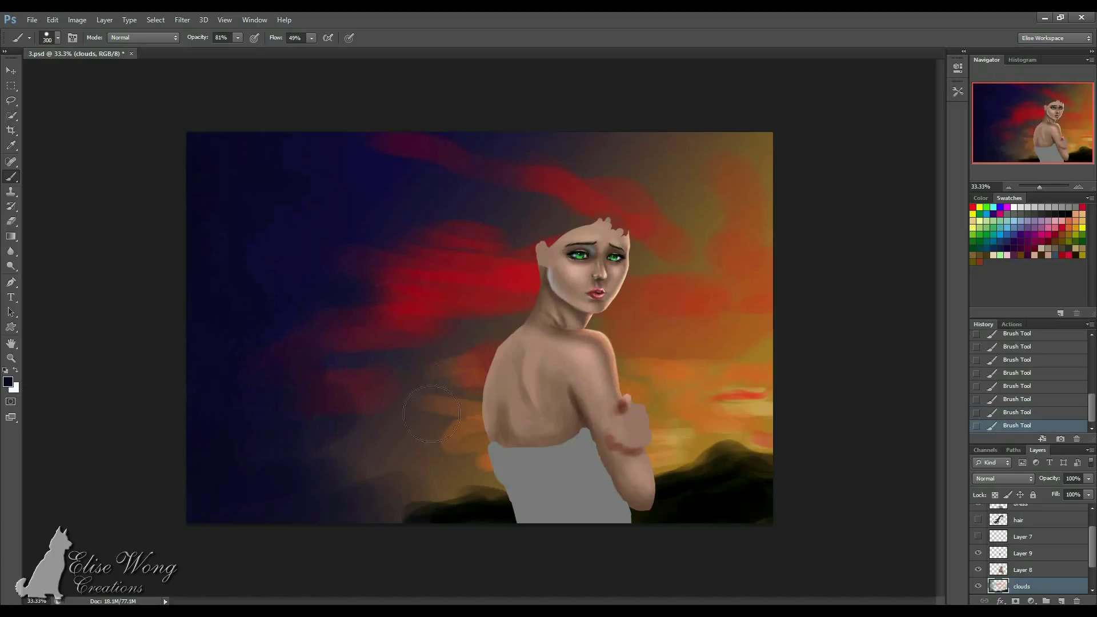
Choose light blue and paint a short cloud streak in the lower-left sky with a much smaller brush.
{"action": "left_click", "coordinate": [1016, 216]}
{"action": "key", "text": "bracketleft"}
{"action": "key", "text": "bracketleft"}
{"action": "key", "text": "bracketleft"}
{"action": "key", "text": "bracketleft"}
{"action": "key", "text": "bracketleft"}
{"action": "key", "text": "bracketleft"}
{"action": "key", "text": "bracketleft"}
{"action": "key", "text": "bracketleft"}
{"action": "key", "text": "bracketleft"}
{"action": "left_click_drag", "start_coordinate": [369, 429], "coordinate": [319, 428]}
Add more light blue cloud streaks between the first streak and the canvas's left edge.
{"action": "key", "text": "bracketright"}
{"action": "key", "text": "bracketright"}
{"action": "key", "text": "bracketright"}
{"action": "left_click_drag", "start_coordinate": [191, 427], "coordinate": [288, 439]}
{"action": "key", "text": "bracketleft"}
{"action": "left_click_drag", "start_coordinate": [220, 379], "coordinate": [334, 394]}
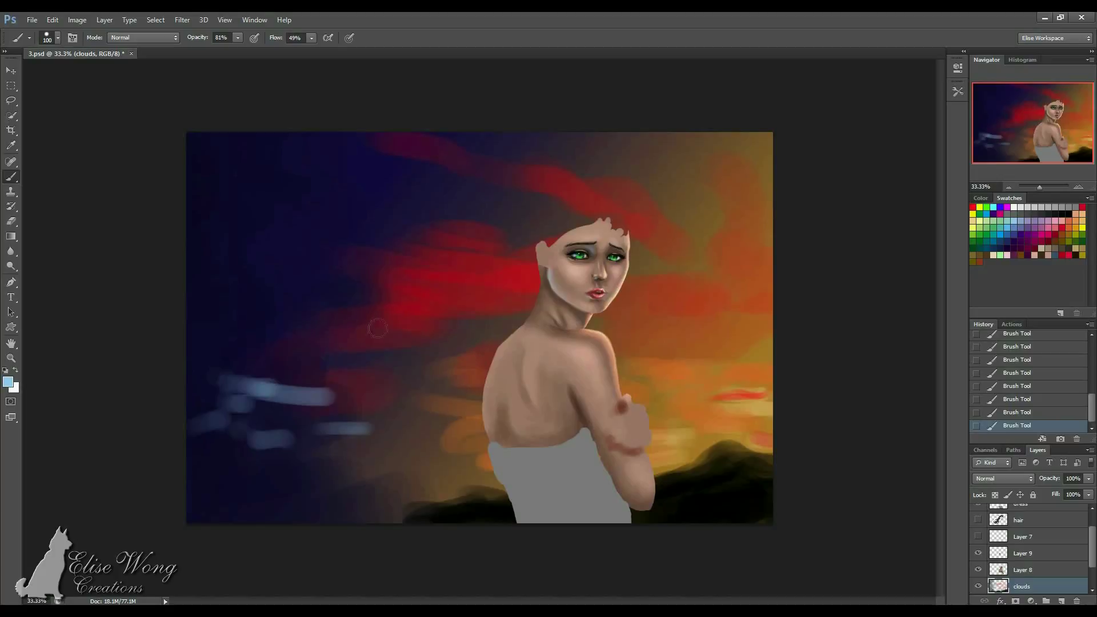
Thicken the light blue clouds with a 150 px brush, extending them from the canvas's left edge towards the girl's back.
{"action": "key", "text": "bracketright"}
{"action": "key", "text": "bracketright"}
{"action": "key", "text": "bracketright"}
{"action": "left_click_drag", "start_coordinate": [371, 425], "coordinate": [474, 452]}
{"action": "left_click_drag", "start_coordinate": [382, 400], "coordinate": [297, 394]}
{"action": "left_click_drag", "start_coordinate": [373, 444], "coordinate": [189, 449]}
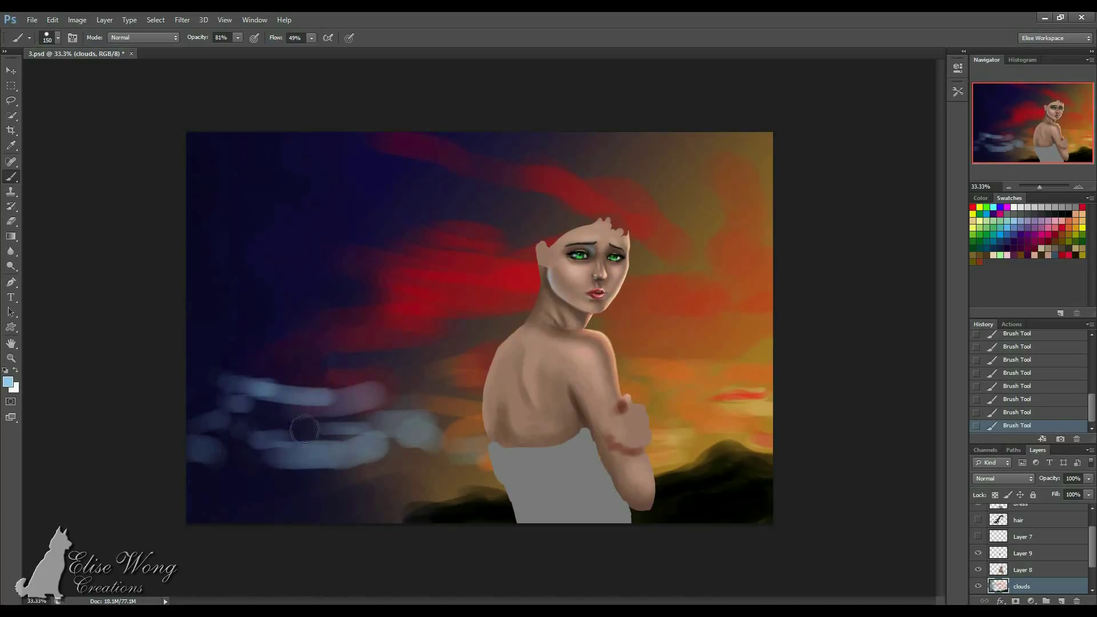
{"action": "left_click_drag", "start_coordinate": [303, 429], "coordinate": [260, 425]}
{"action": "key", "text": "bracketleft"}
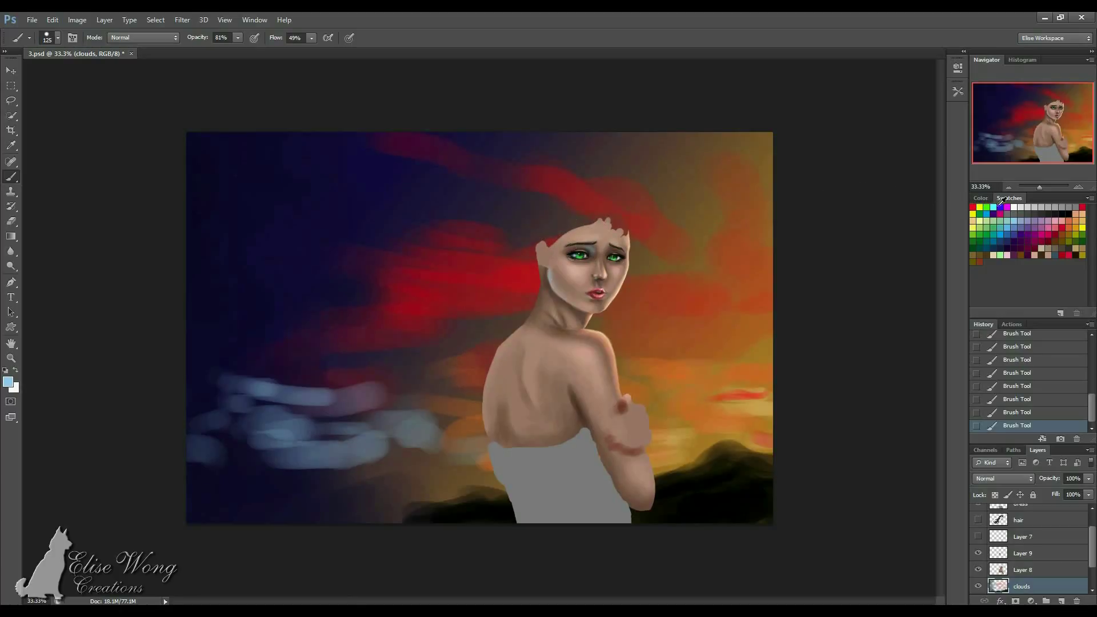
Choose dark violet and paint faint cloud patches in the upper-left sky with a 150 px brush.
{"action": "left_click", "coordinate": [1020, 233]}
{"action": "key", "text": "bracketright"}
{"action": "left_click_drag", "start_coordinate": [317, 208], "coordinate": [341, 193]}
{"action": "left_click_drag", "start_coordinate": [272, 184], "coordinate": [254, 183]}
{"action": "left_click_drag", "start_coordinate": [368, 208], "coordinate": [407, 201]}
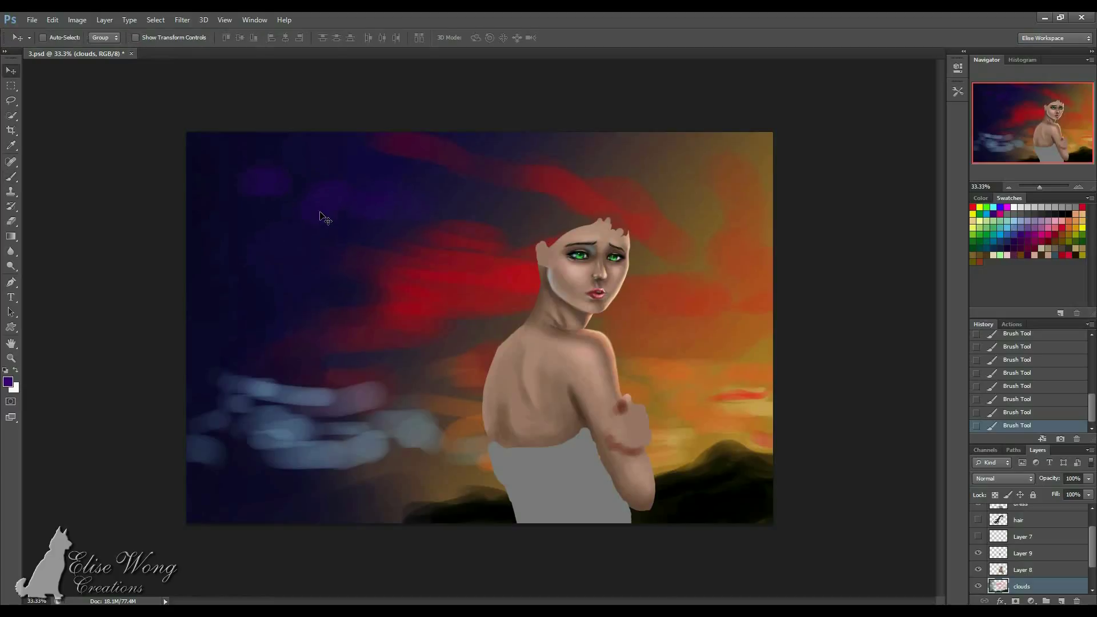
Load a different brush preset for the clouds and lower the brush opacity to 43%.
{"action": "key", "text": "F5"}
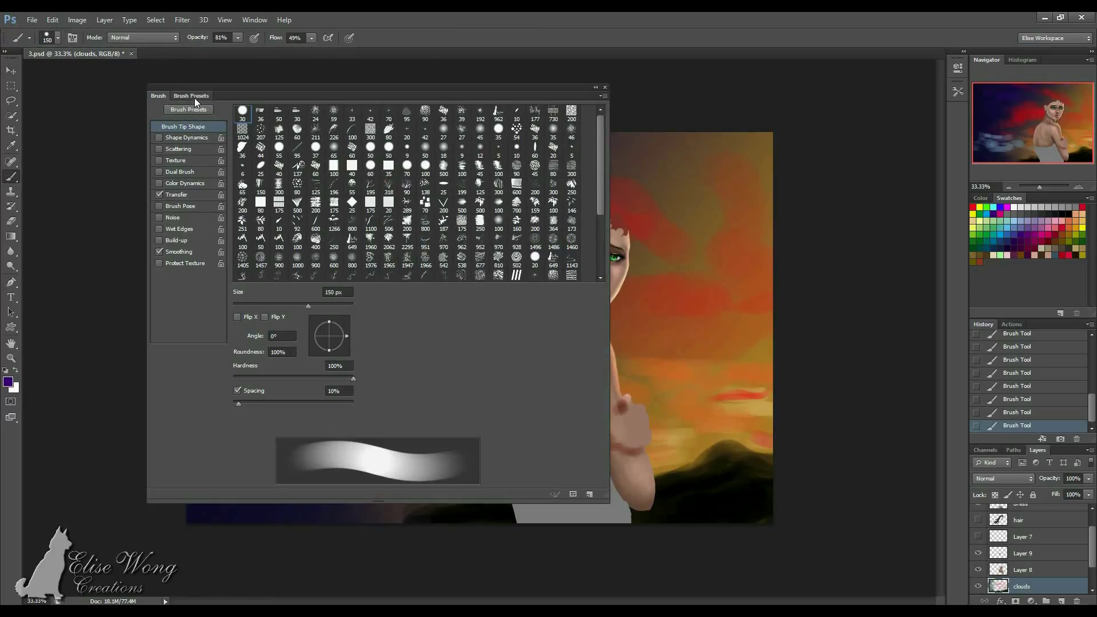
{"action": "left_click", "coordinate": [193, 96]}
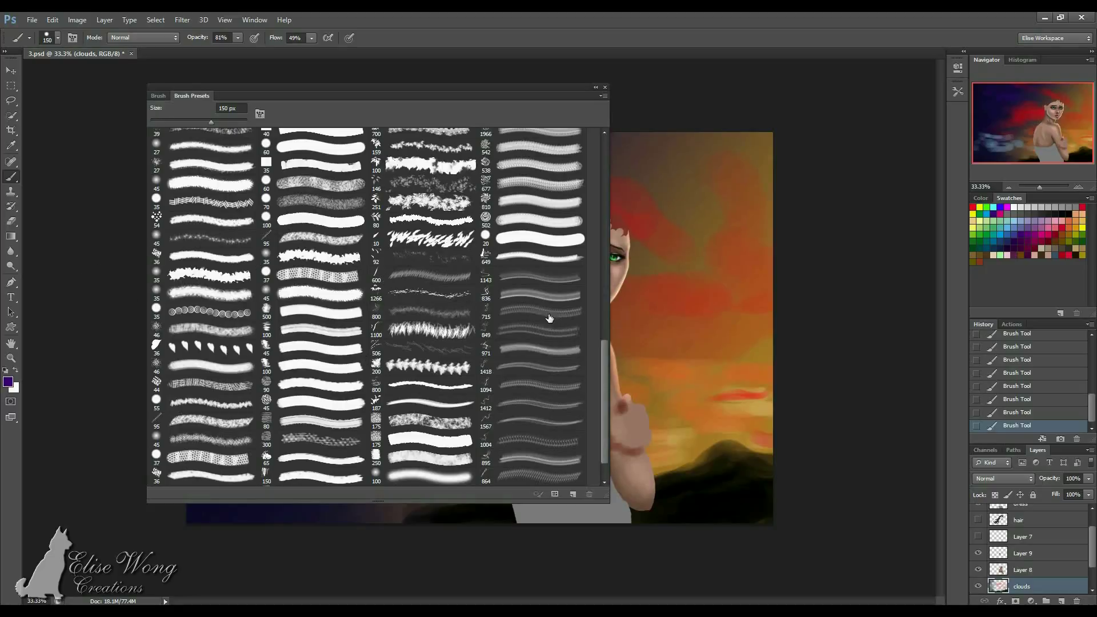
{"action": "left_click_drag", "start_coordinate": [606, 370], "coordinate": [586, 258]}
{"action": "left_click", "coordinate": [196, 268]}
{"action": "key", "text": "F5"}
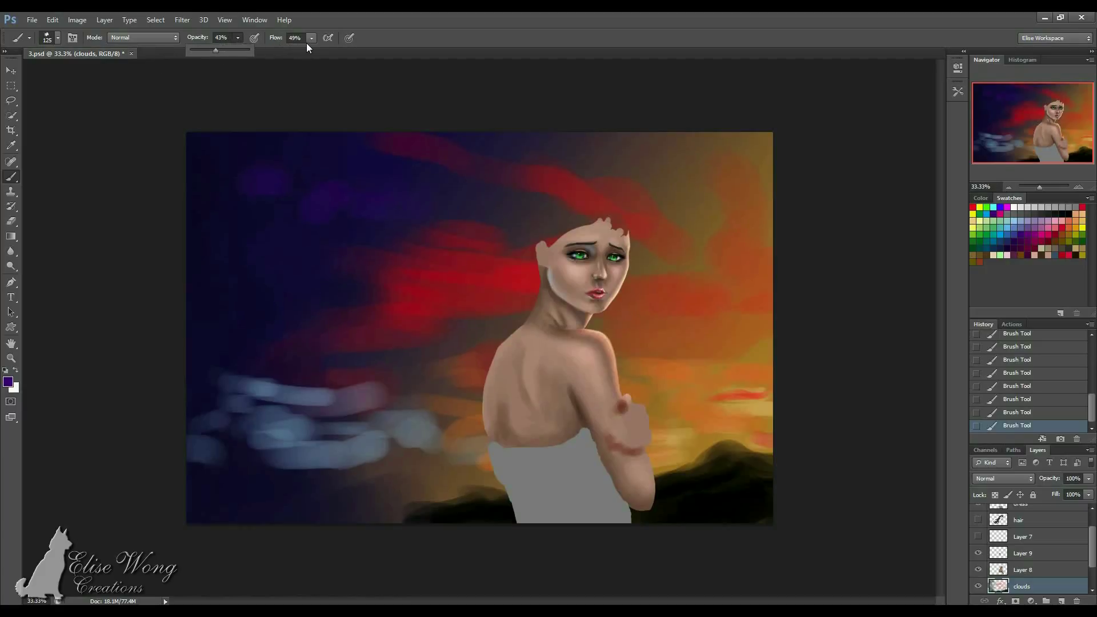
Paint bright yellow highlights on the clouds above the black bank near the canvas's right edge, reducing the brush to 90 px.
{"action": "left_click", "coordinate": [1082, 227]}
{"action": "mouse_move", "coordinate": [782, 410]}
{"action": "left_mouse_down"}
{"action": "mouse_move", "coordinate": [685, 415]}
{"action": "mouse_move", "coordinate": [793, 414]}
{"action": "left_mouse_up"}
{"action": "key", "text": "bracketleft"}
{"action": "key", "text": "bracketleft"}
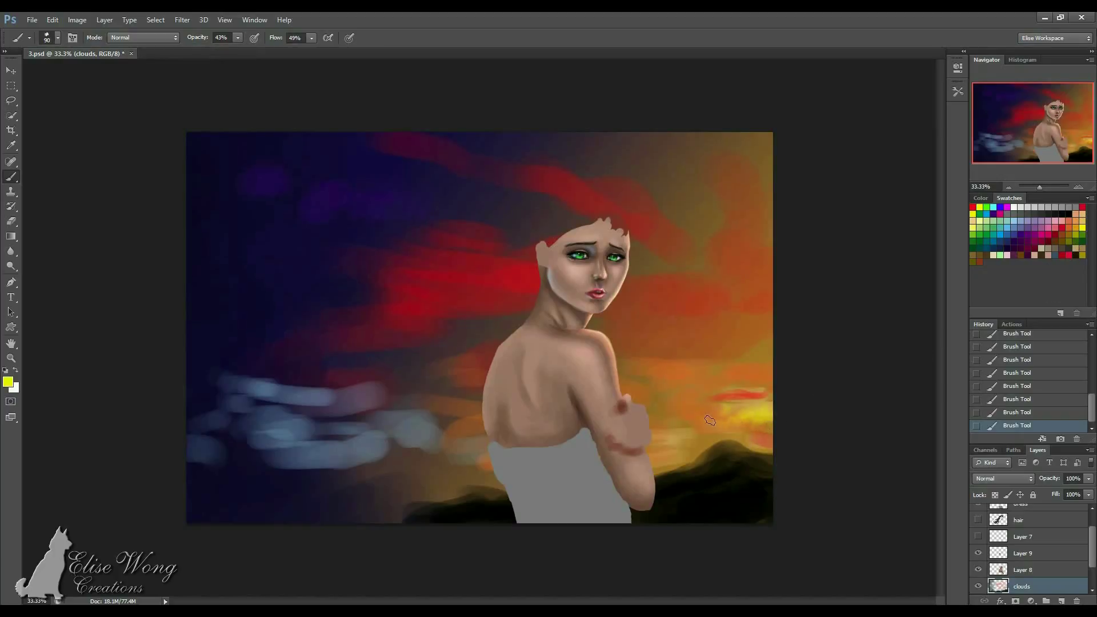
{"action": "mouse_move", "coordinate": [708, 432]}
{"action": "left_mouse_down"}
{"action": "mouse_move", "coordinate": [732, 425]}
{"action": "mouse_move", "coordinate": [707, 422]}
{"action": "left_mouse_up"}
{"action": "mouse_move", "coordinate": [671, 423]}
{"action": "left_mouse_down"}
{"action": "mouse_move", "coordinate": [753, 422]}
{"action": "mouse_move", "coordinate": [720, 414]}
{"action": "mouse_move", "coordinate": [792, 441]}
{"action": "mouse_move", "coordinate": [778, 447]}
{"action": "left_mouse_up"}
{"action": "key", "text": "bracketright"}
{"action": "key", "text": "bracketright"}
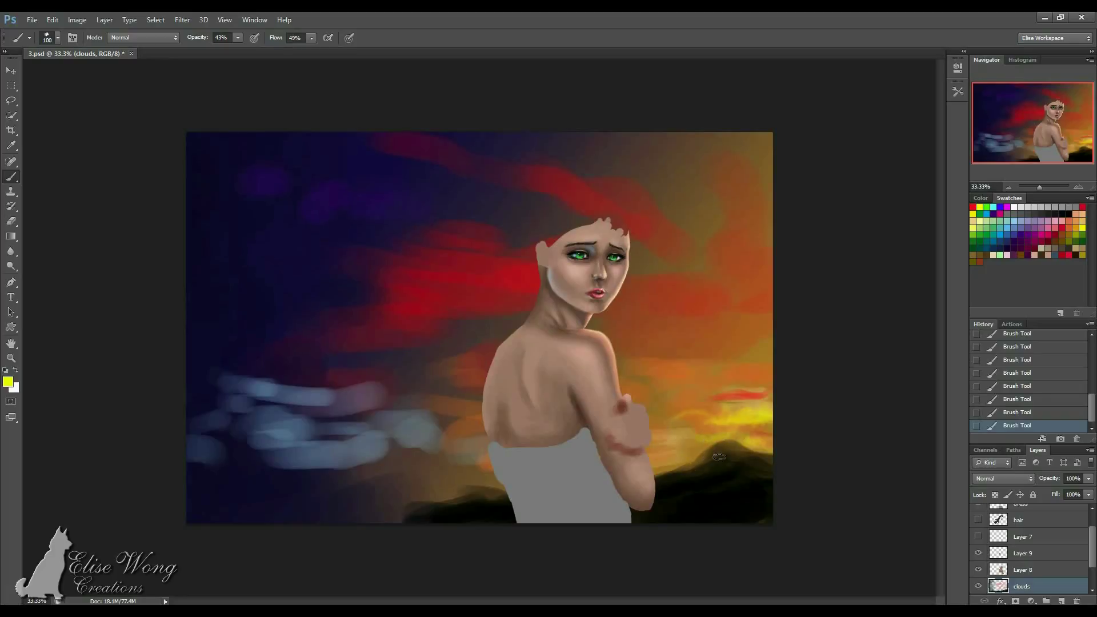
Hide Layer 8, Layer 9 and the dress layer, and extend the yellow cloud highlights across the area behind the girl with a 125 px brush.
{"action": "mouse_move", "coordinate": [677, 450]}
{"action": "left_mouse_down"}
{"action": "mouse_move", "coordinate": [654, 451]}
{"action": "mouse_move", "coordinate": [765, 448]}
{"action": "mouse_move", "coordinate": [725, 423]}
{"action": "mouse_move", "coordinate": [615, 426]}
{"action": "left_mouse_up"}
{"action": "mouse_move", "coordinate": [1091, 550]}
{"action": "left_mouse_down"}
{"action": "mouse_move", "coordinate": [1090, 533]}
{"action": "mouse_move", "coordinate": [1086, 549]}
{"action": "left_mouse_up"}
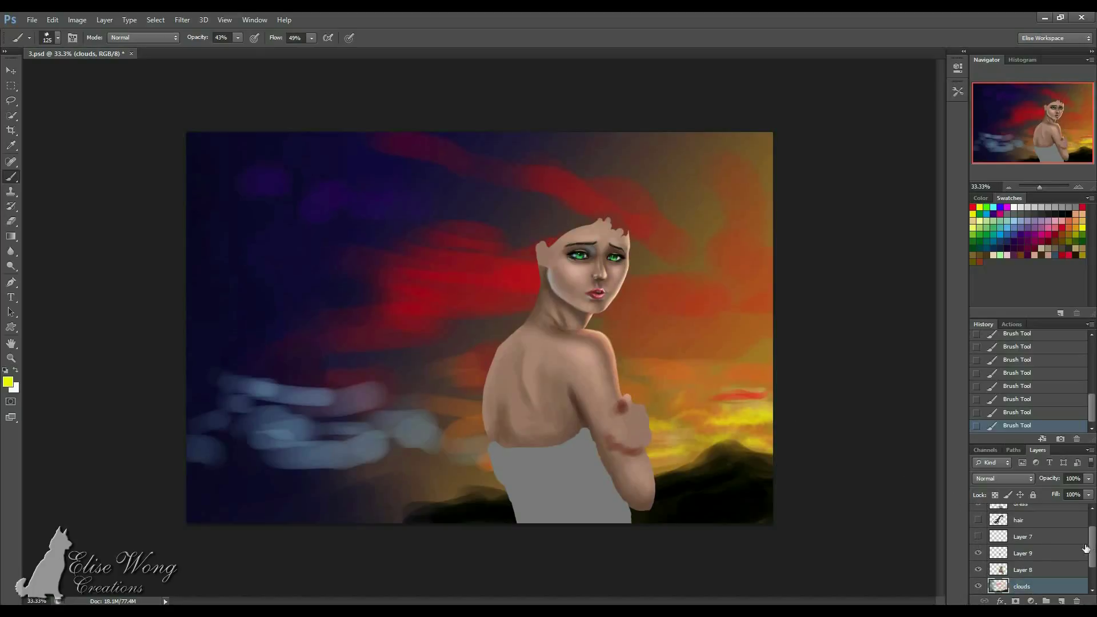
{"action": "left_click", "coordinate": [978, 570]}
{"action": "left_click", "coordinate": [978, 554]}
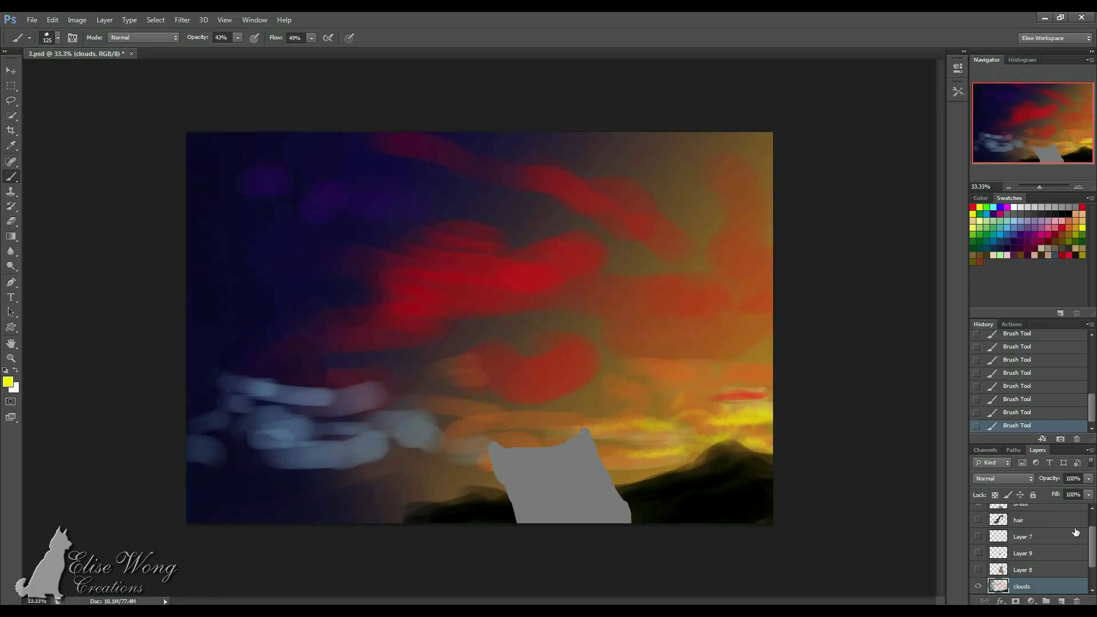
{"action": "left_click", "coordinate": [978, 506]}
{"action": "mouse_move", "coordinate": [637, 422]}
{"action": "left_mouse_down"}
{"action": "mouse_move", "coordinate": [697, 425]}
{"action": "mouse_move", "coordinate": [526, 426]}
{"action": "left_mouse_up"}
{"action": "key", "text": "alt"}
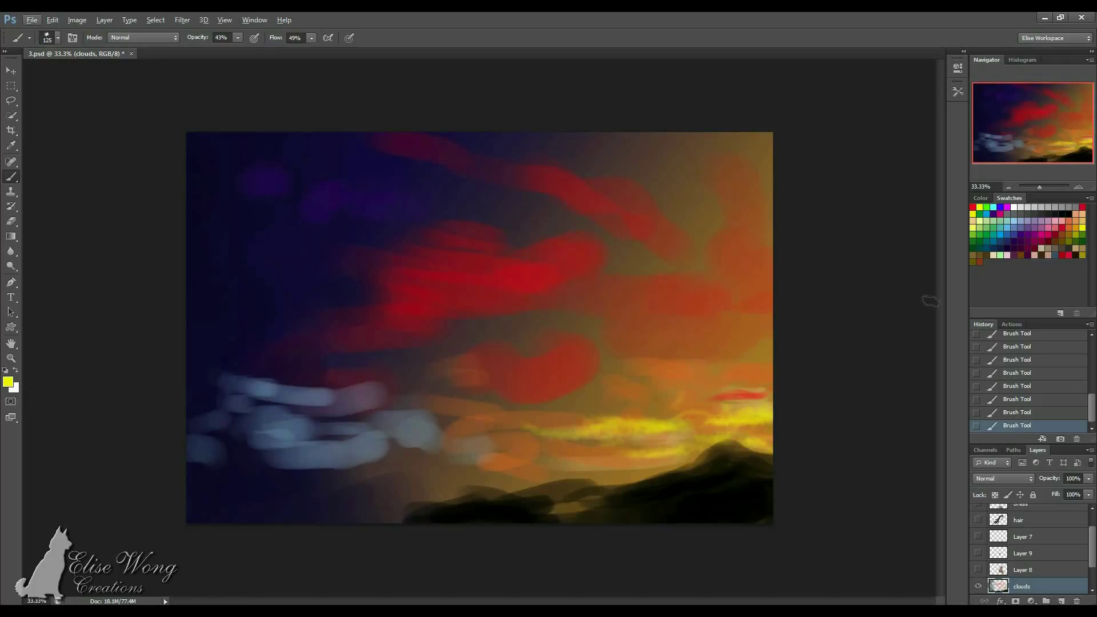
Choose golden orange and blend it over the yellow clouds and small red streak above the black bank with a 200 px brush.
{"action": "left_click", "coordinate": [1077, 228]}
{"action": "key", "text": "bracketright"}
{"action": "key", "text": "bracketright"}
{"action": "key", "text": "bracketright"}
{"action": "mouse_move", "coordinate": [686, 432]}
{"action": "left_mouse_down"}
{"action": "mouse_move", "coordinate": [593, 455]}
{"action": "mouse_move", "coordinate": [702, 429]}
{"action": "mouse_move", "coordinate": [647, 444]}
{"action": "mouse_move", "coordinate": [674, 466]}
{"action": "mouse_move", "coordinate": [699, 457]}
{"action": "mouse_move", "coordinate": [628, 471]}
{"action": "mouse_move", "coordinate": [546, 467]}
{"action": "mouse_move", "coordinate": [701, 422]}
{"action": "mouse_move", "coordinate": [718, 406]}
{"action": "mouse_move", "coordinate": [673, 402]}
{"action": "mouse_move", "coordinate": [714, 410]}
{"action": "left_mouse_up"}
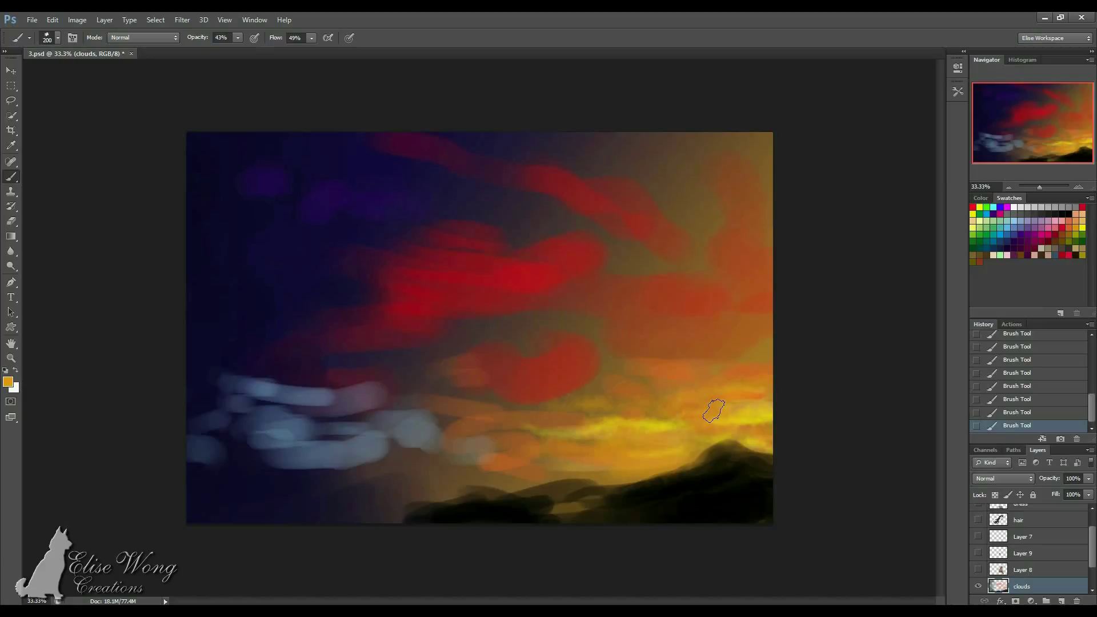
Choose a deeper orange and paint it around the yellow clouds near the canvas's right edge, reducing the brush to 150 px.
{"action": "left_click", "coordinate": [1074, 226]}
{"action": "key", "text": "bracketleft"}
{"action": "key", "text": "bracketleft"}
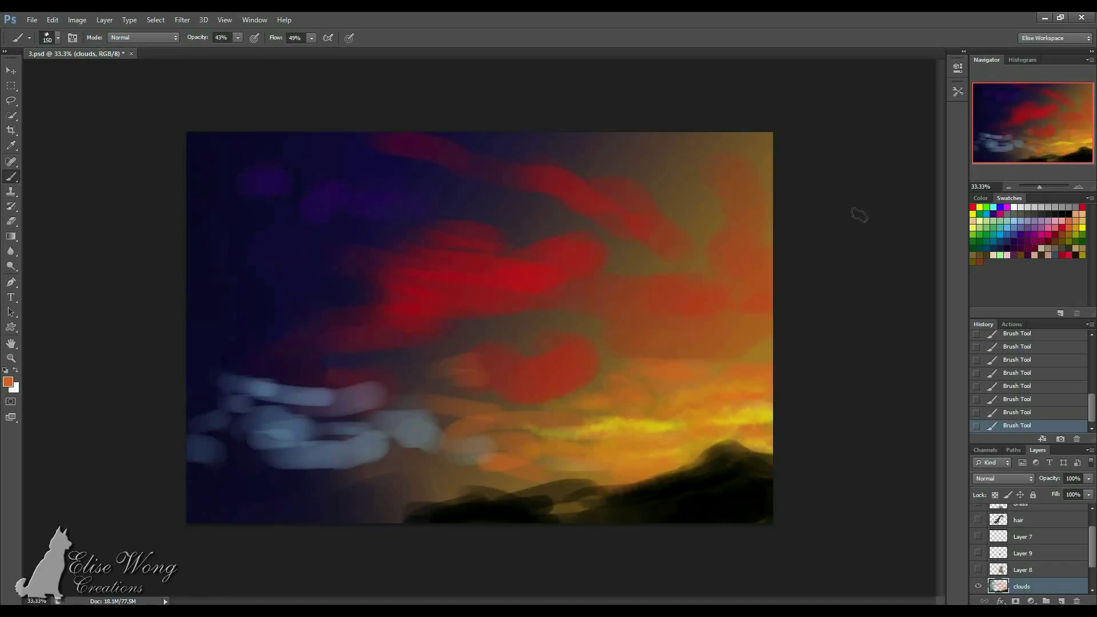
Sample dark red from the central clouds and brush thin strokes through the yellow clouds above the black hills, starting at 90 px.
{"action": "left_click", "coordinate": [585, 283], "text": "alt"}
{"action": "key", "text": "bracketleft"}
{"action": "mouse_move", "coordinate": [700, 445]}
{"action": "left_mouse_down"}
{"action": "mouse_move", "coordinate": [656, 473]}
{"action": "mouse_move", "coordinate": [598, 476]}
{"action": "left_mouse_up"}
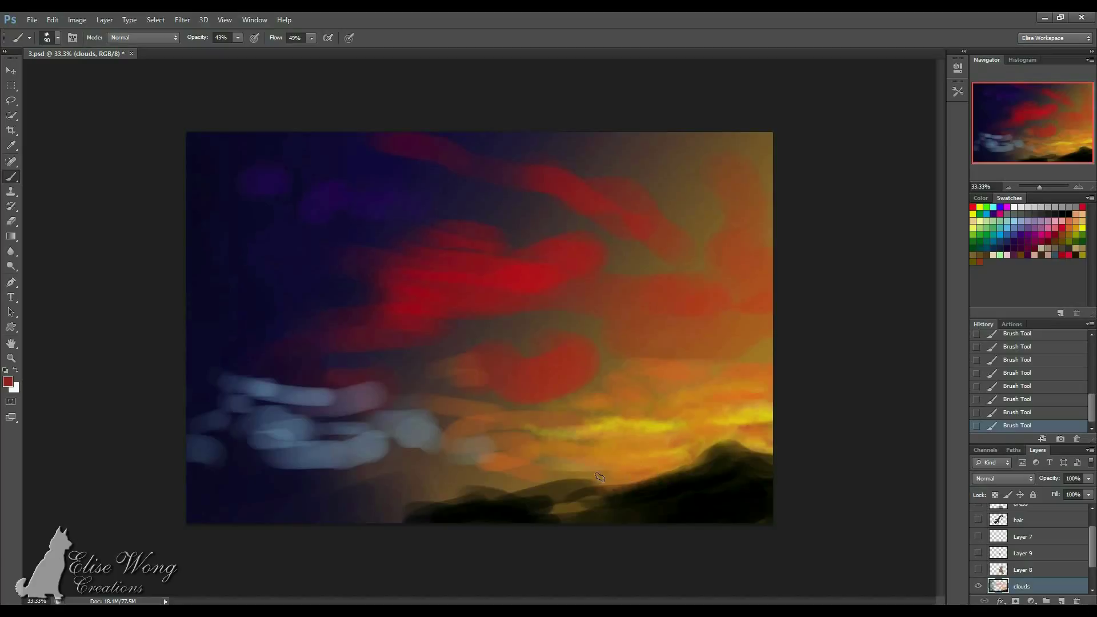
{"action": "left_click_drag", "start_coordinate": [698, 428], "coordinate": [531, 449]}
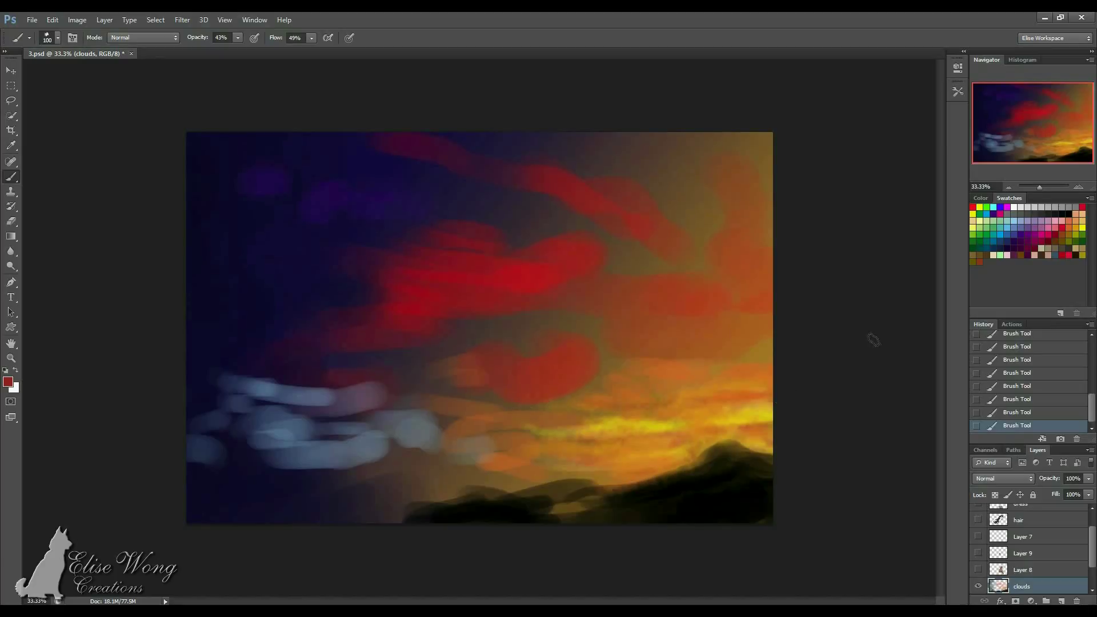
Build up textured red, orange and yellow clouds across the sky and darken the upper-left clouds with black using a 600 px brush.
{"action": "left_click", "coordinate": [1080, 221]}
{"action": "key", "text": "bracketright"}
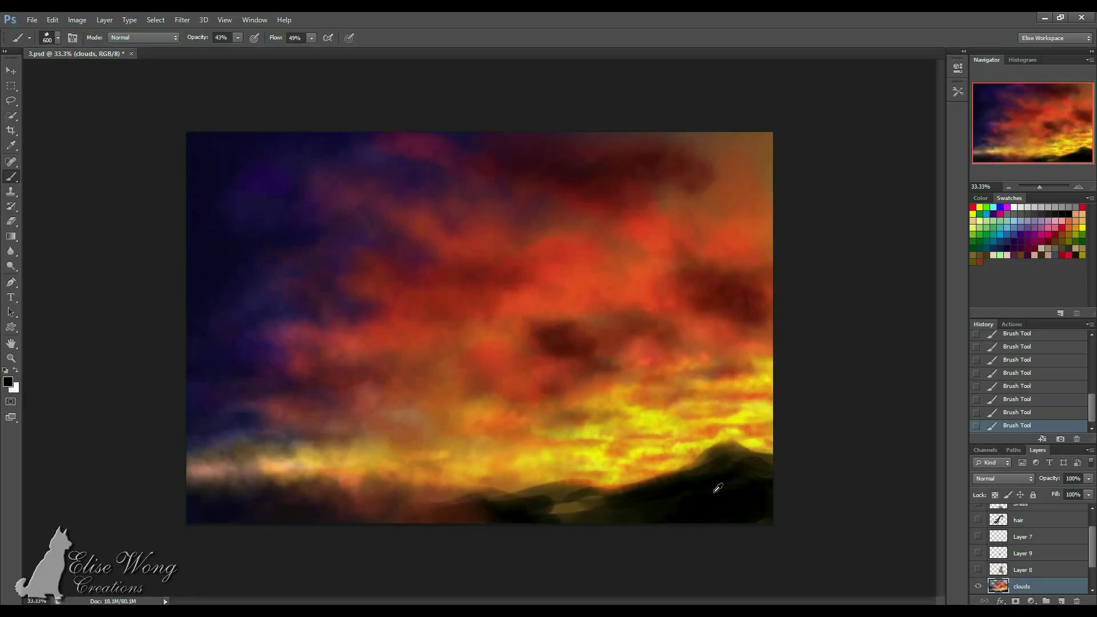
{"action": "key", "text": "bracketright"}
{"action": "left_click_drag", "start_coordinate": [404, 160], "coordinate": [453, 189]}
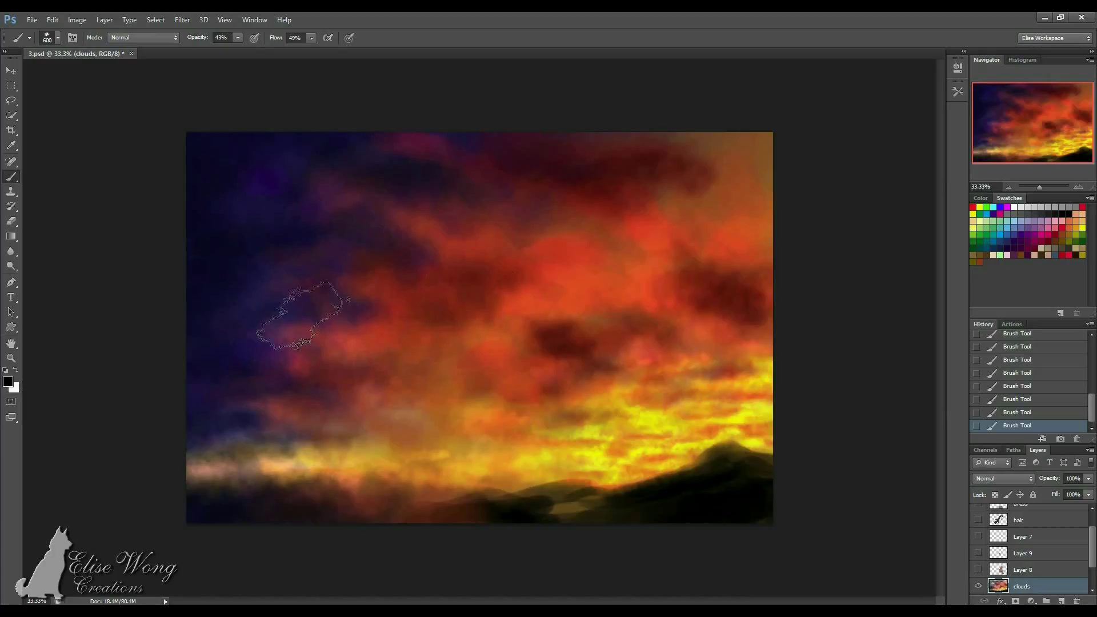
{"action": "key", "text": "bracketleft"}
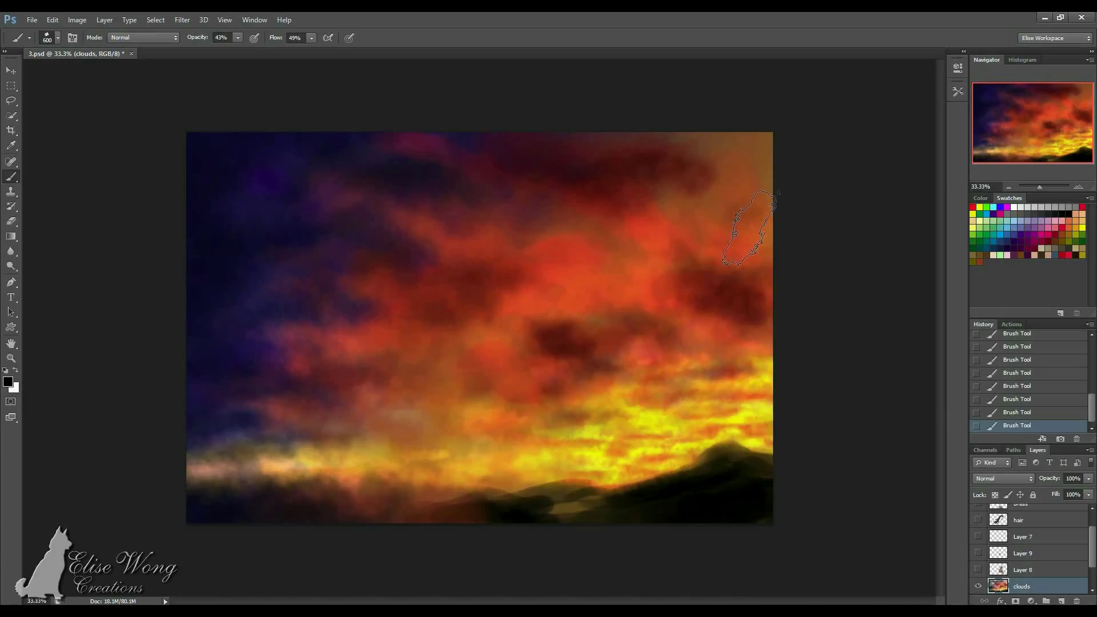
Sample dark red from the clouds and shade the sky along the upper-right edge with a 300 to 400 px brush.
{"action": "left_click", "coordinate": [736, 285], "text": "alt"}
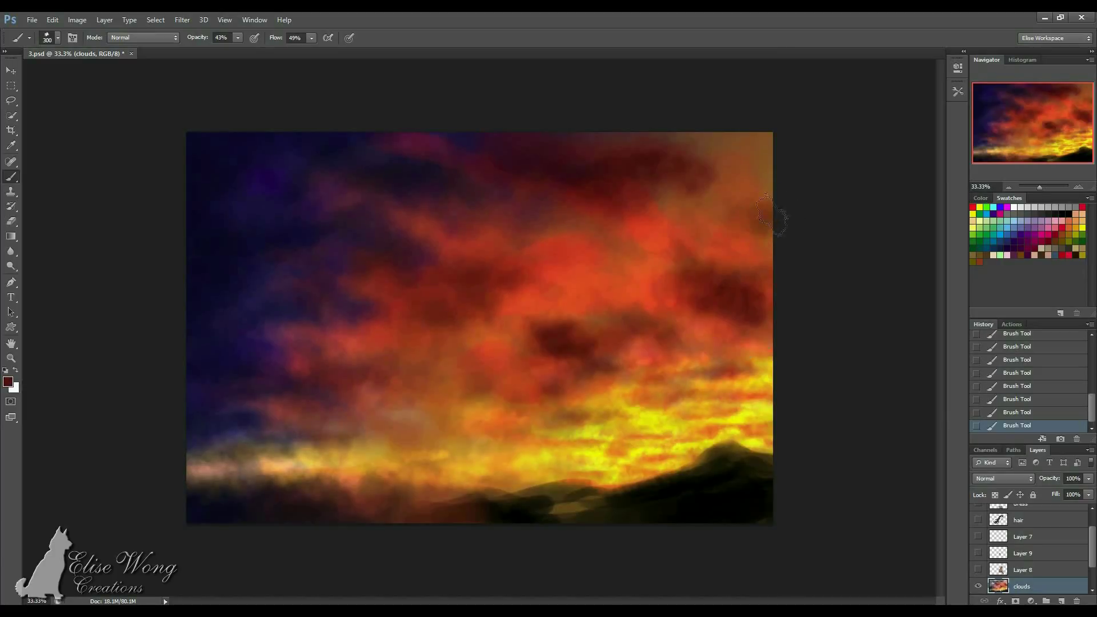
{"action": "key", "text": "bracketright"}
{"action": "key", "text": "bracketright"}
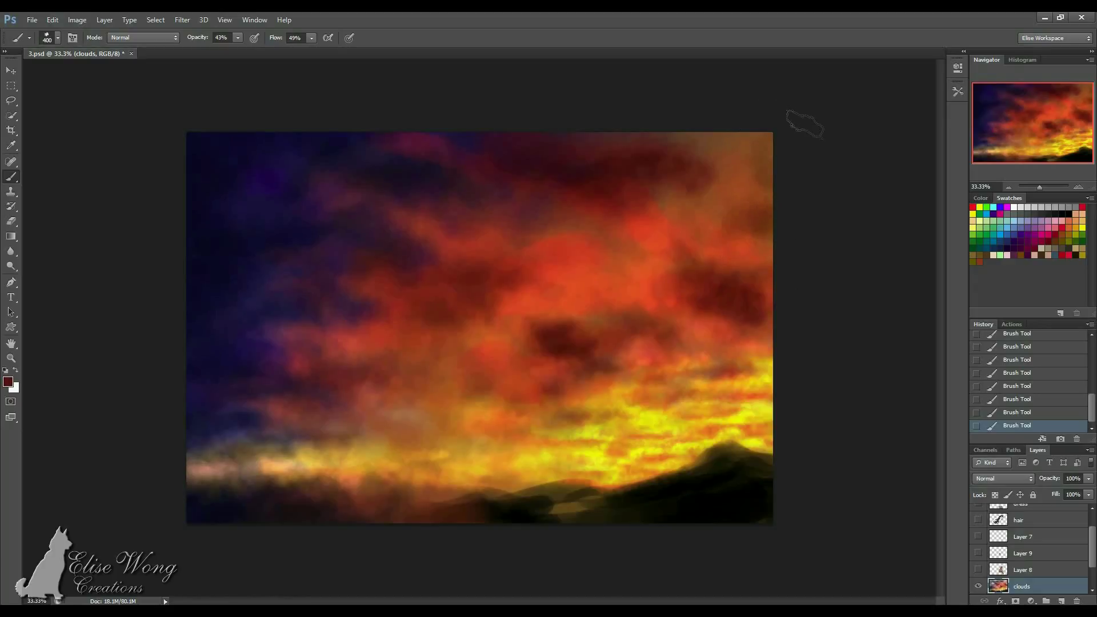
{"action": "key", "text": "bracketleft"}
{"action": "key", "text": "bracketleft"}
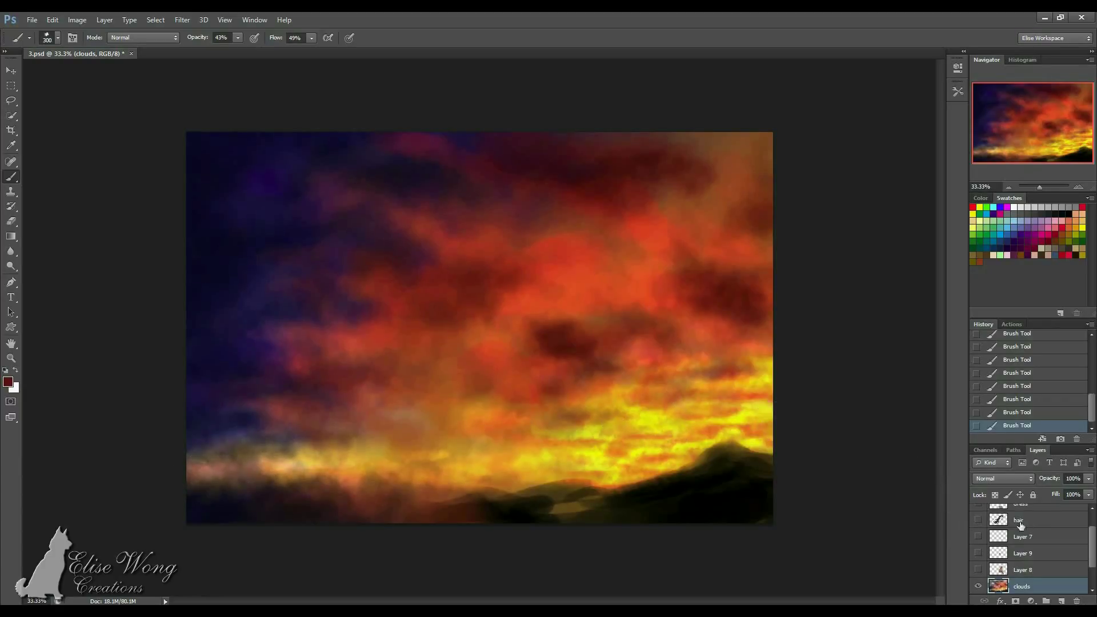
Show the girl's Layer 8 and the dress layer again over the painted sky.
{"action": "left_click", "coordinate": [978, 570]}
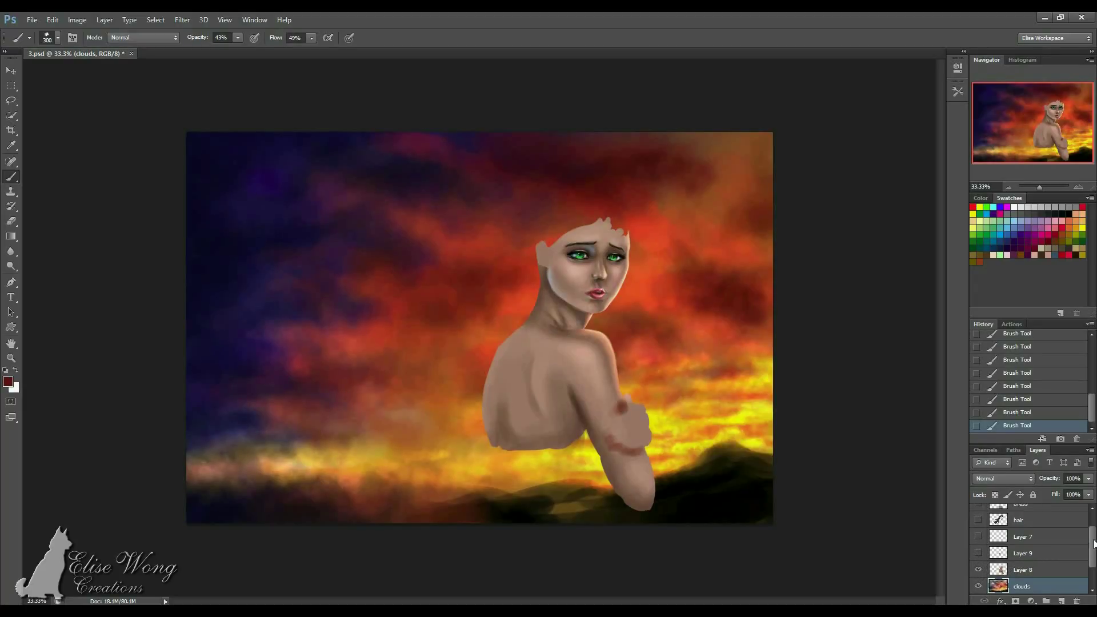
{"action": "scroll", "coordinate": [1085, 537], "scroll_direction": "up", "scroll_amount": 2}
{"action": "left_click", "coordinate": [978, 529]}
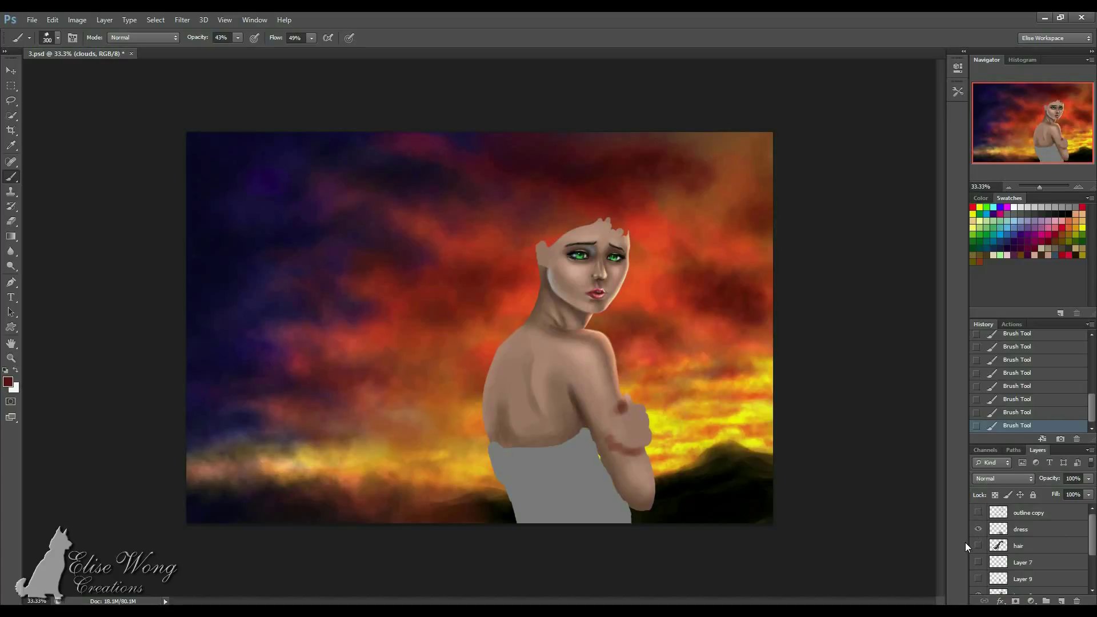
Flip the canvas horizontally to check the composition, and undo the flip.
{"action": "key", "text": "ctrl+minus"}
{"action": "key", "text": "alt+i"}
{"action": "key", "text": "g"}
{"action": "key", "text": "h"}
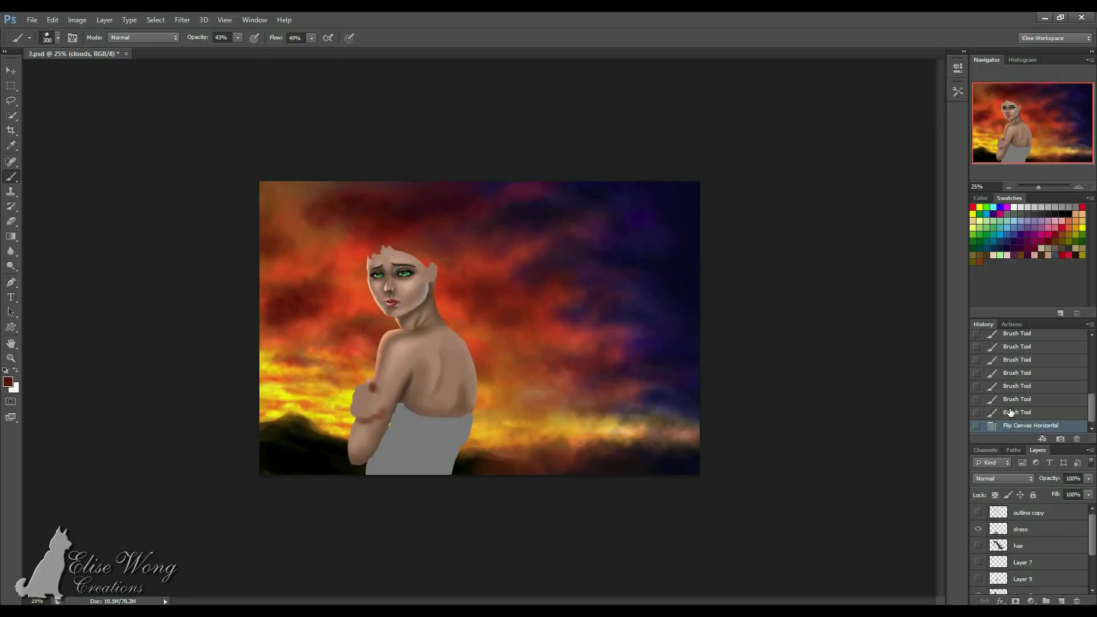
{"action": "key", "text": "ctrl+z"}
Compare the current painting with the opening 2.psd history snapshot, switching back and forth and ending on the current state.
{"action": "scroll", "coordinate": [1015, 394], "scroll_direction": "up", "scroll_amount": 10}
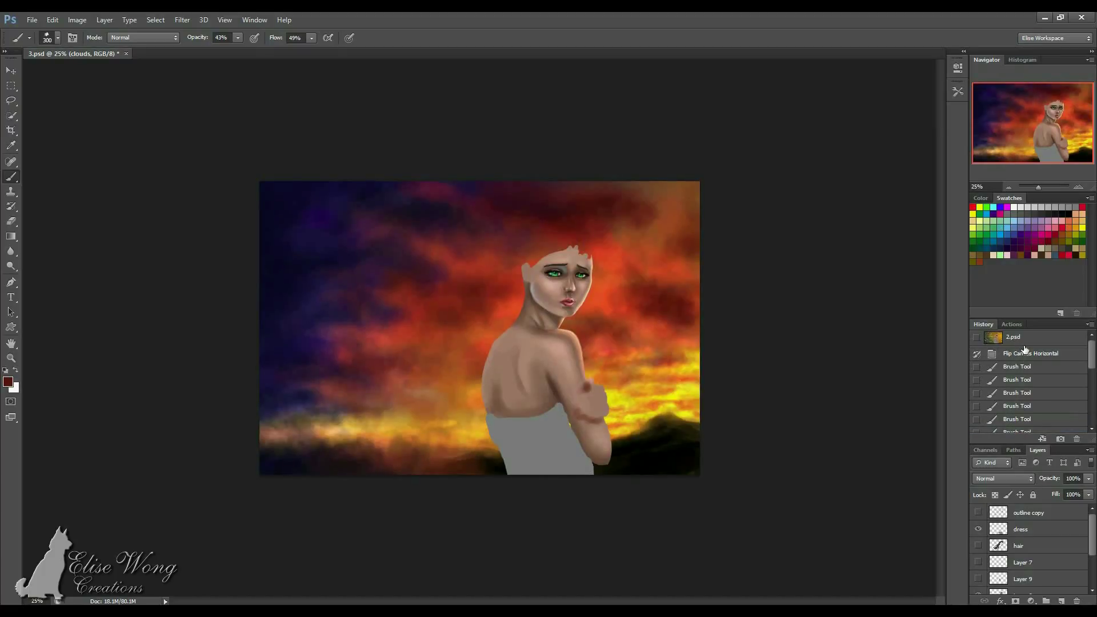
{"action": "left_click", "coordinate": [1024, 341]}
{"action": "key", "text": "ctrl+z"}
{"action": "key", "text": "ctrl+z"}
{"action": "key", "text": "ctrl+z"}
{"action": "key", "text": "ctrl+z"}
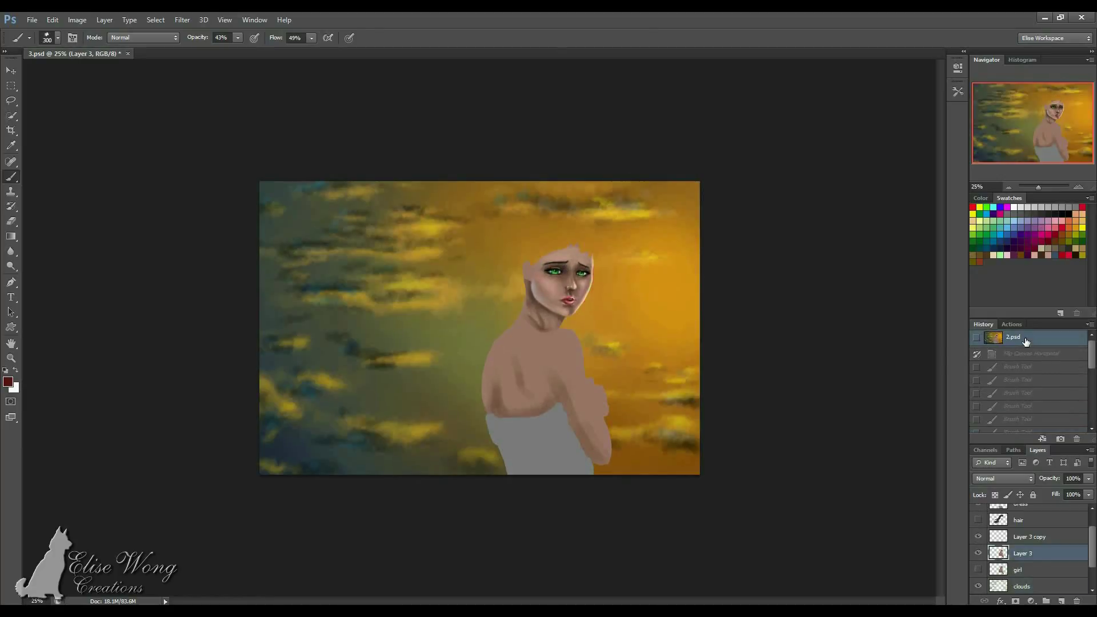
{"action": "key", "text": "ctrl+z"}
{"action": "key", "text": "ctrl+z"}
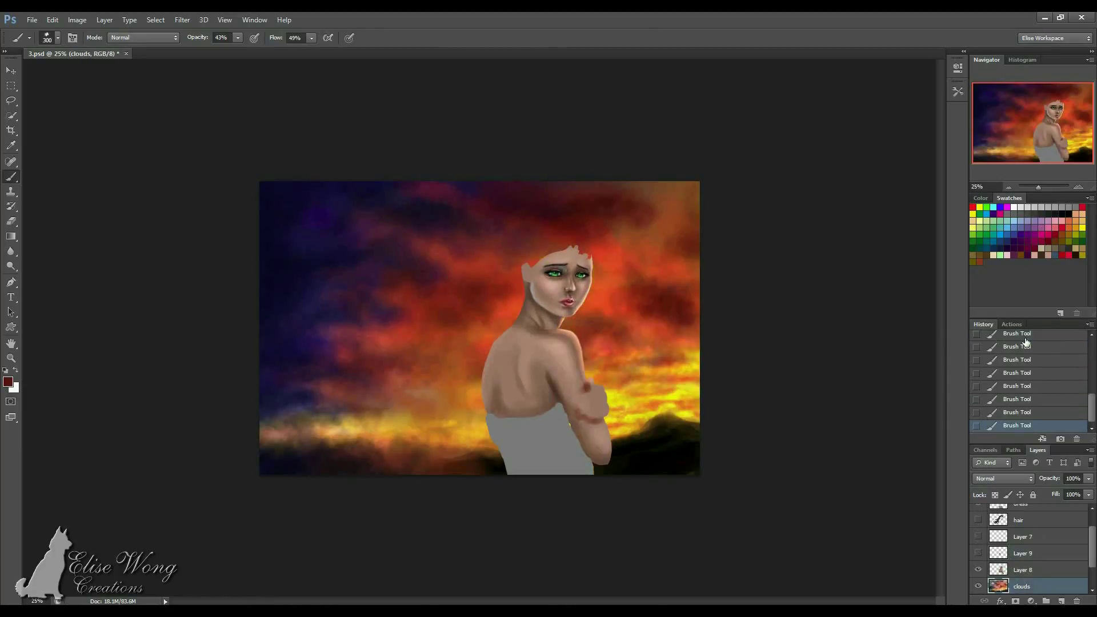
{"action": "key", "text": "ctrl+z"}
{"action": "key", "text": "ctrl+z"}
Save the painting as a new Photoshop file named 4 in the solitude folder.
{"action": "key", "text": "ctrl+shift+s"}
{"action": "type", "text": "4"}
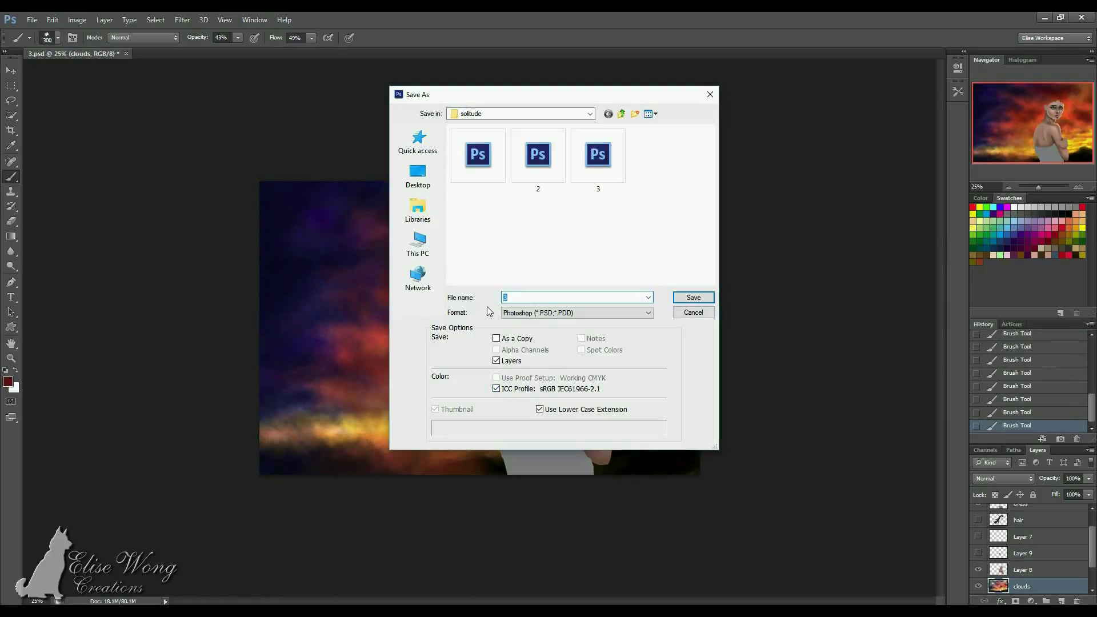
{"action": "key", "text": "Return"}
{"action": "key", "text": "Return"}
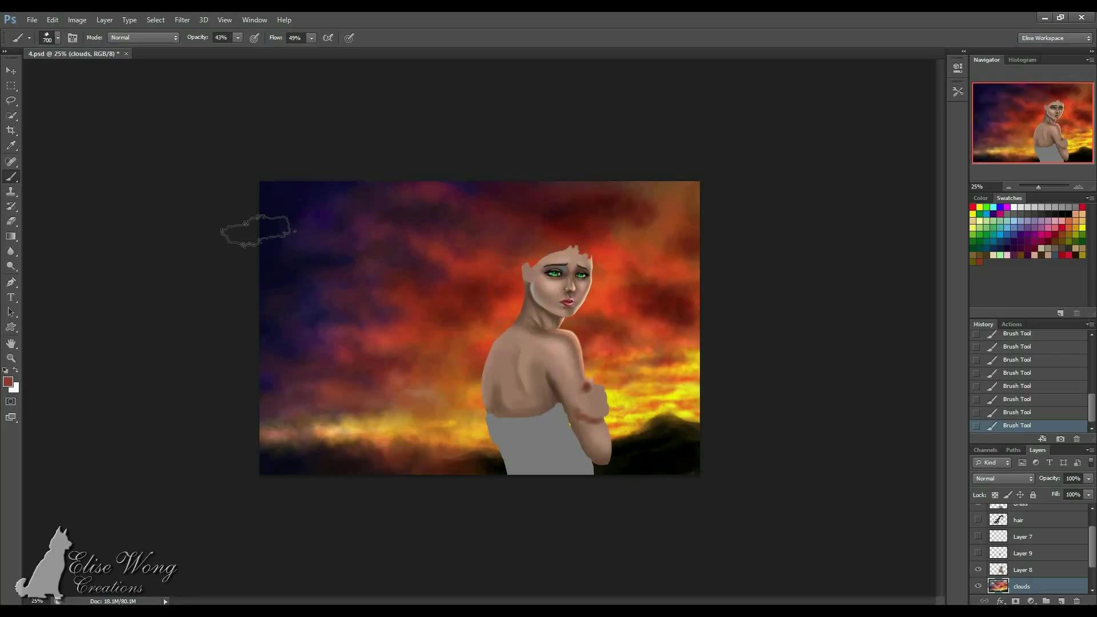
Sample dark tones from the upper-left sky and darken the clouds there, reducing the brush from 700 to 400 px.
{"action": "left_click", "coordinate": [281, 197], "text": "alt"}
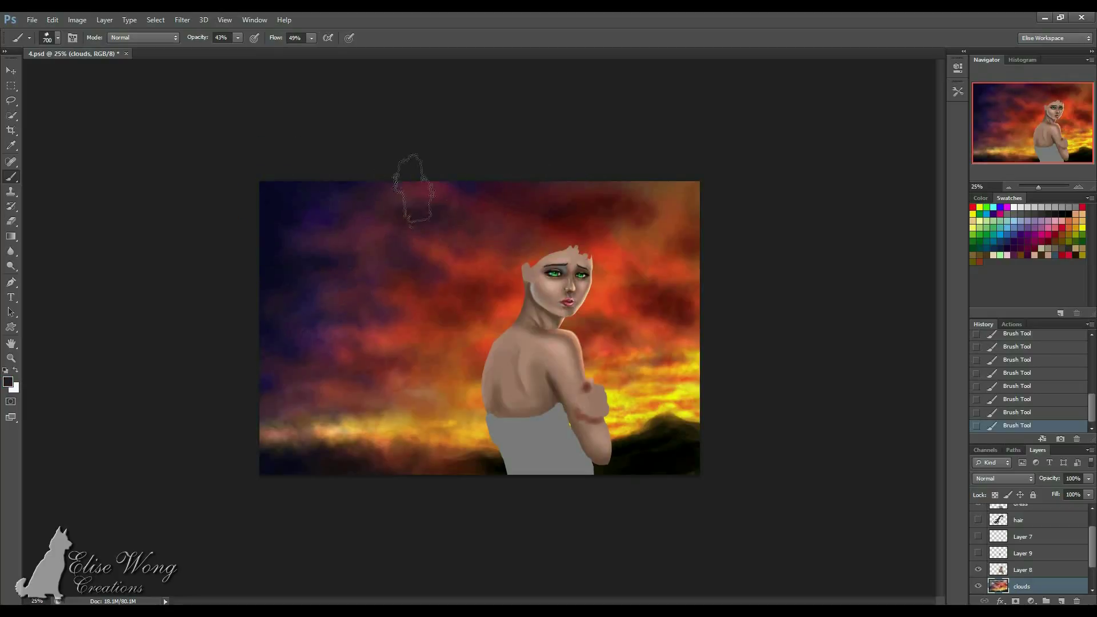
{"action": "left_click", "coordinate": [279, 251], "text": "alt"}
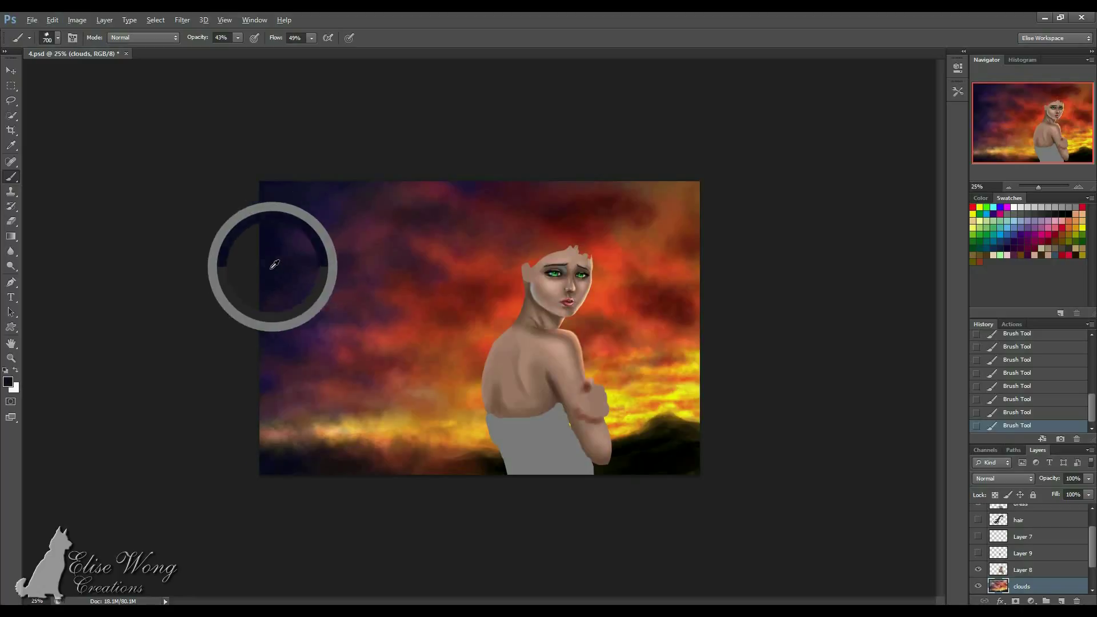
{"action": "key", "text": "bracketleft"}
{"action": "key", "text": "bracketleft"}
{"action": "key", "text": "bracketleft"}
{"action": "key", "text": "bracketleft"}
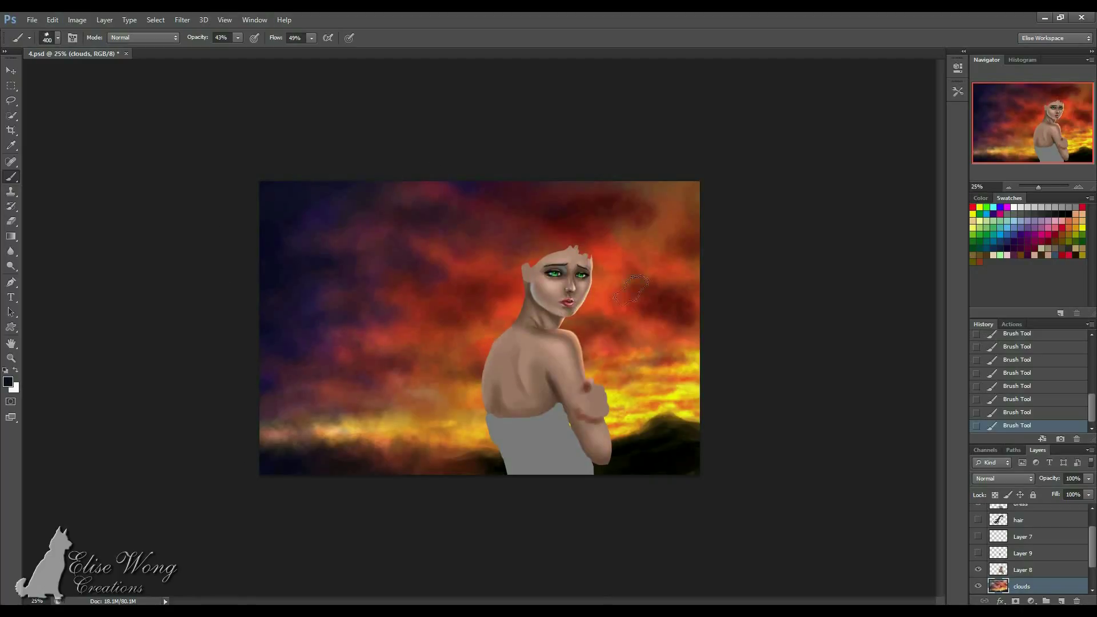
Step back in the brush history and darken the clouds along the sky's left side with a 600 px brush.
{"action": "left_click", "coordinate": [1009, 412]}
{"action": "key", "text": "bracketright"}
{"action": "key", "text": "bracketright"}
{"action": "key", "text": "bracketright"}
{"action": "key", "text": "ctrl+z"}
{"action": "key", "text": "bracketleft"}
{"action": "key", "text": "bracketleft"}
{"action": "key", "text": "bracketleft"}
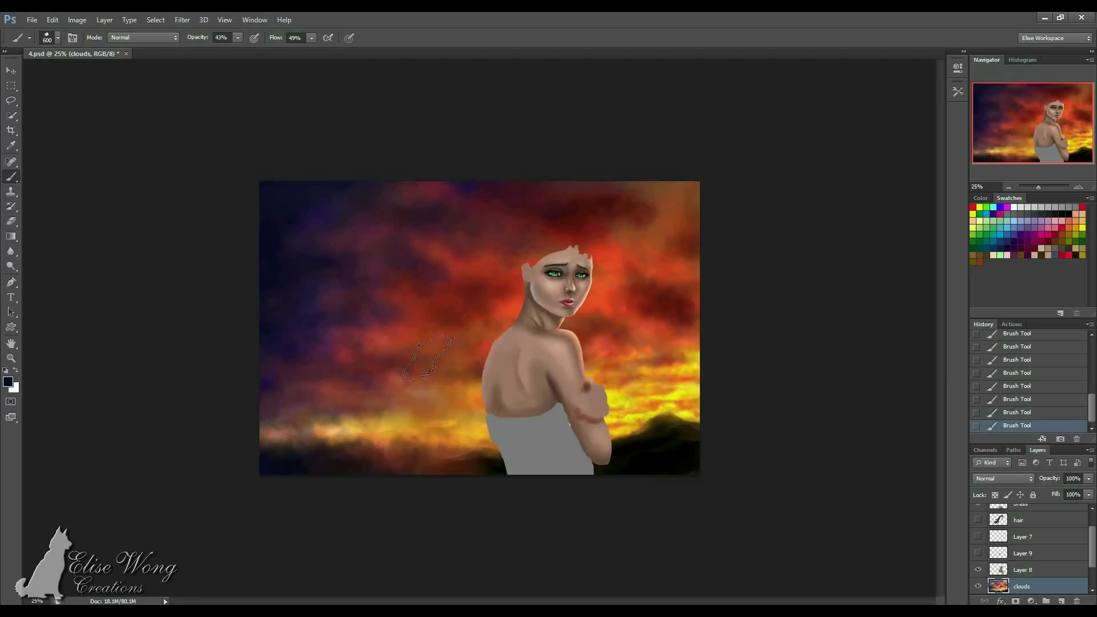
{"action": "key", "text": "bracketright"}
{"action": "key", "text": "bracketright"}
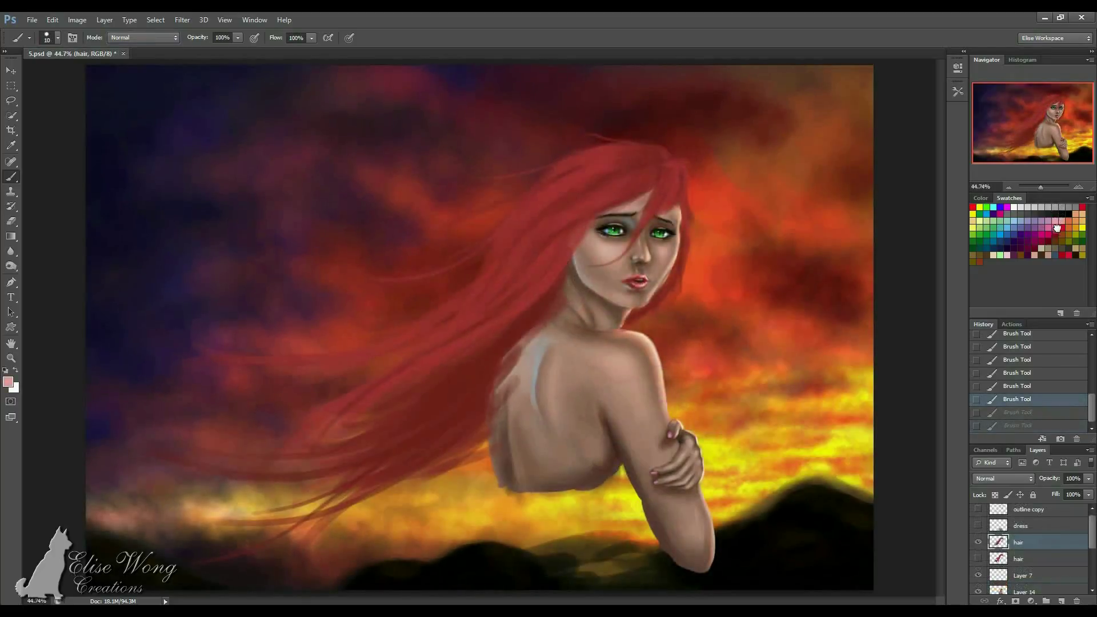
Choose pink and paint fine highlight strands in the hair over the girl's forehead with a 6 px brush.
{"action": "left_click", "coordinate": [1060, 221]}
{"action": "key", "text": "ctrl+shift+z"}
{"action": "key", "text": "ctrl+shift+z"}
{"action": "key", "text": "bracketleft"}
{"action": "key", "text": "bracketleft"}
{"action": "key", "text": "bracketleft"}
{"action": "key", "text": "bracketleft"}
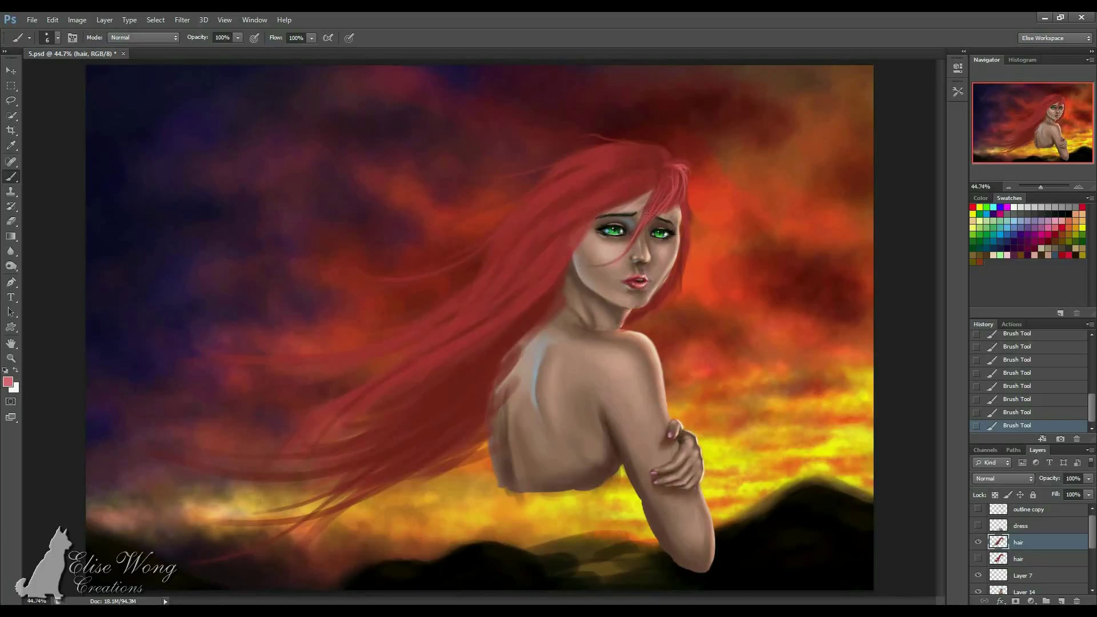
{"action": "left_click_drag", "start_coordinate": [672, 179], "coordinate": [663, 200]}
{"action": "left_click_drag", "start_coordinate": [658, 185], "coordinate": [647, 202]}
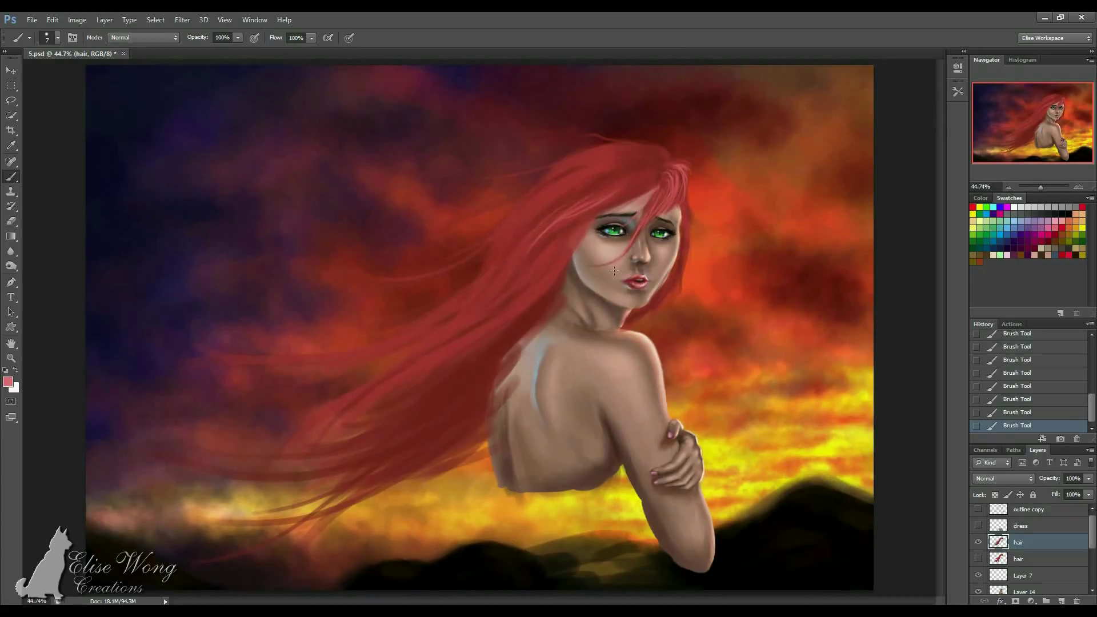
Paint long pink highlight strands from beside the girl's neck down through the windblown hair with a 7 px brush.
{"action": "left_click_drag", "start_coordinate": [573, 249], "coordinate": [496, 323]}
{"action": "left_click_drag", "start_coordinate": [568, 257], "coordinate": [535, 329]}
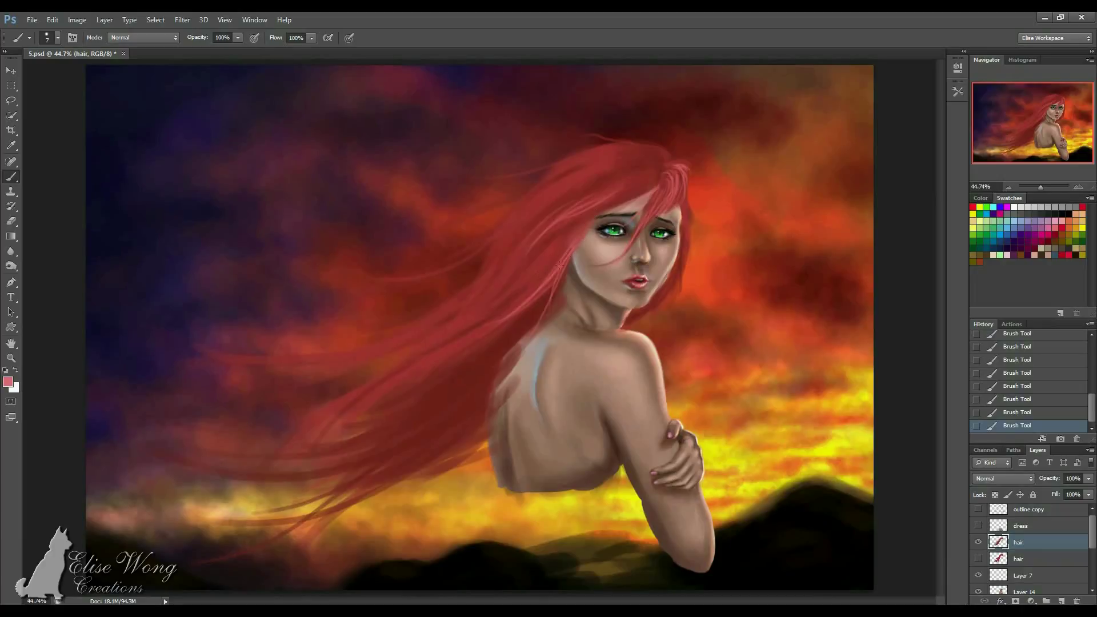
{"action": "left_click_drag", "start_coordinate": [489, 327], "coordinate": [429, 363]}
{"action": "left_click_drag", "start_coordinate": [535, 300], "coordinate": [343, 420]}
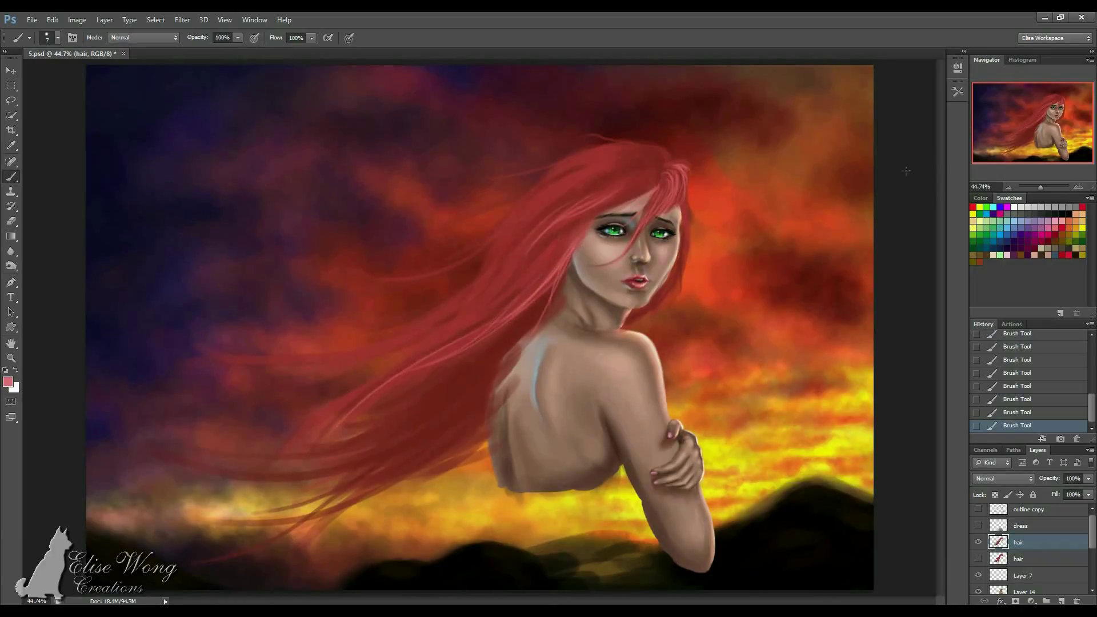
Paint 6 px pink strands on both sides of the face, and replace the stray stroke above the head with one along the crown.
{"action": "key", "text": "ctrl+plus"}
{"action": "left_click_drag", "start_coordinate": [710, 243], "coordinate": [566, 274]}
{"action": "key", "text": "ctrl+plus"}
{"action": "mouse_move", "coordinate": [605, 179]}
{"action": "left_mouse_down"}
{"action": "mouse_move", "coordinate": [561, 223]}
{"action": "mouse_move", "coordinate": [527, 380]}
{"action": "left_mouse_up"}
{"action": "mouse_move", "coordinate": [555, 305]}
{"action": "left_mouse_down"}
{"action": "mouse_move", "coordinate": [593, 231]}
{"action": "mouse_move", "coordinate": [572, 319]}
{"action": "left_mouse_up"}
{"action": "mouse_move", "coordinate": [579, 268]}
{"action": "left_mouse_down"}
{"action": "mouse_move", "coordinate": [560, 320]}
{"action": "mouse_move", "coordinate": [524, 320]}
{"action": "mouse_move", "coordinate": [499, 341]}
{"action": "left_mouse_up"}
{"action": "left_click_drag", "start_coordinate": [545, 245], "coordinate": [610, 335]}
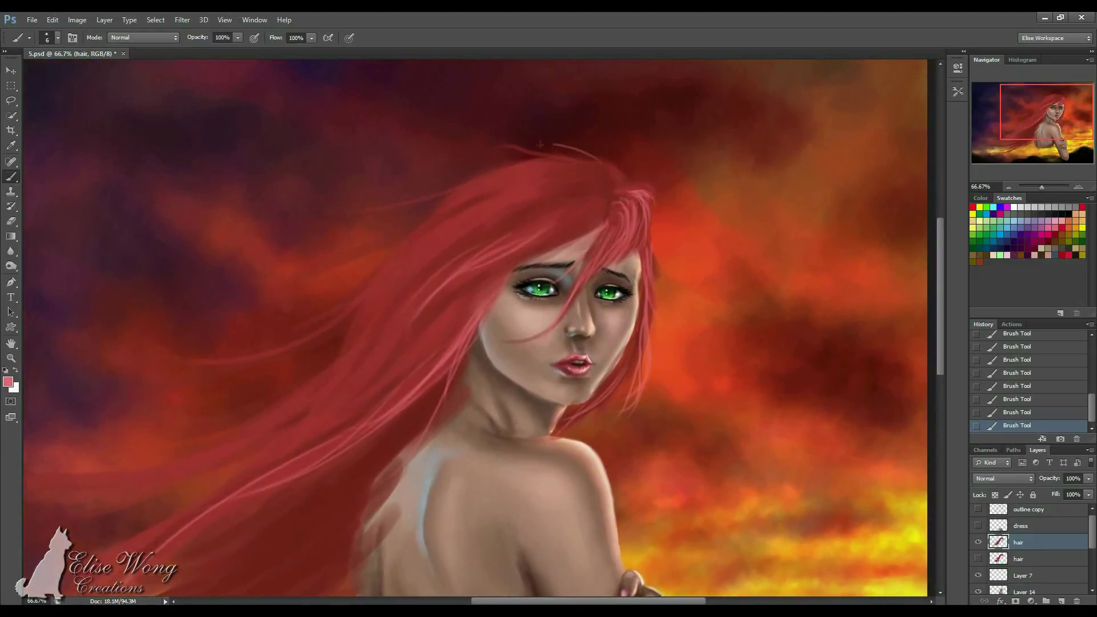
{"action": "key", "text": "ctrl+z"}
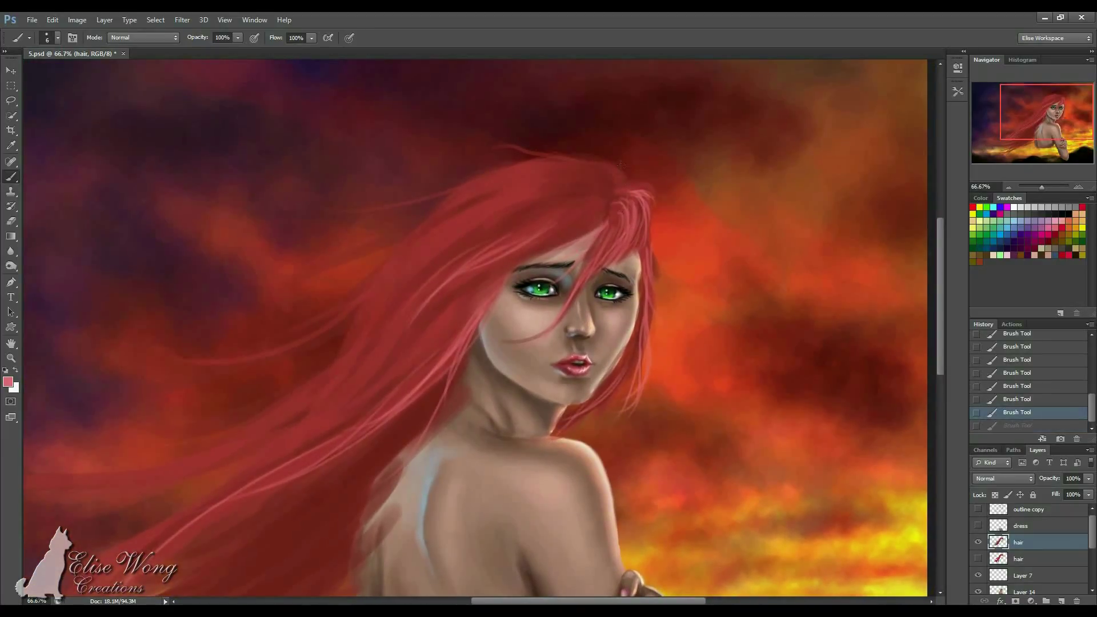
{"action": "left_click_drag", "start_coordinate": [623, 166], "coordinate": [610, 177]}
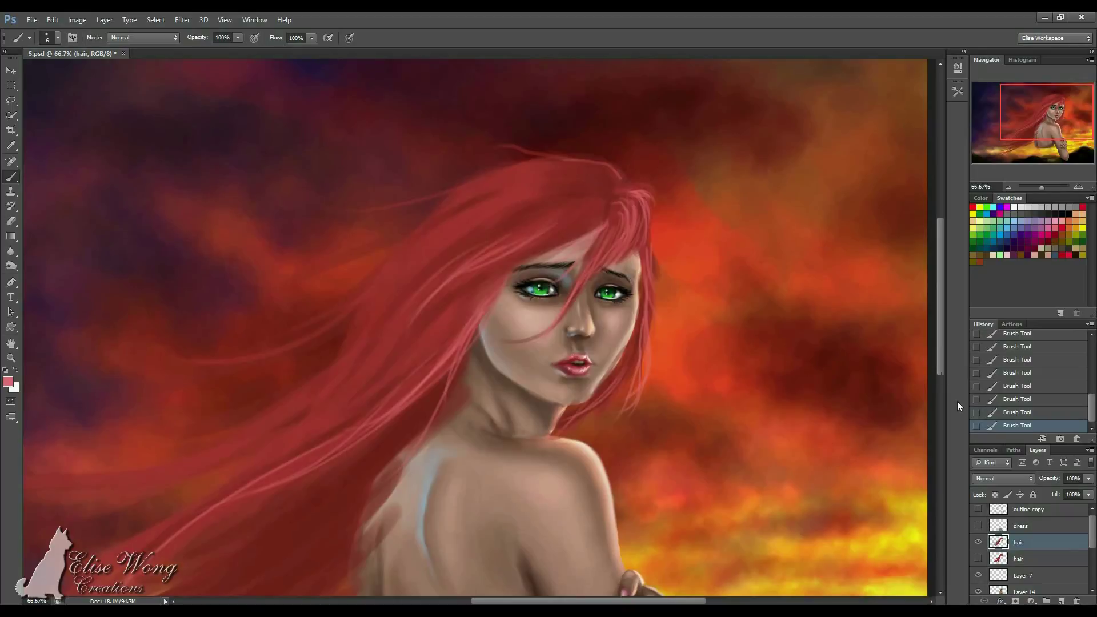
Compare the hair with and without the last three strokes, ending with the strokes restored.
{"action": "key", "text": "ctrl+minus"}
{"action": "key", "text": "ctrl+alt+z"}
{"action": "key", "text": "ctrl+alt+z"}
{"action": "key", "text": "ctrl+alt+z"}
{"action": "key", "text": "ctrl+shift+z"}
{"action": "key", "text": "ctrl+shift+z"}
{"action": "key", "text": "ctrl+shift+z"}
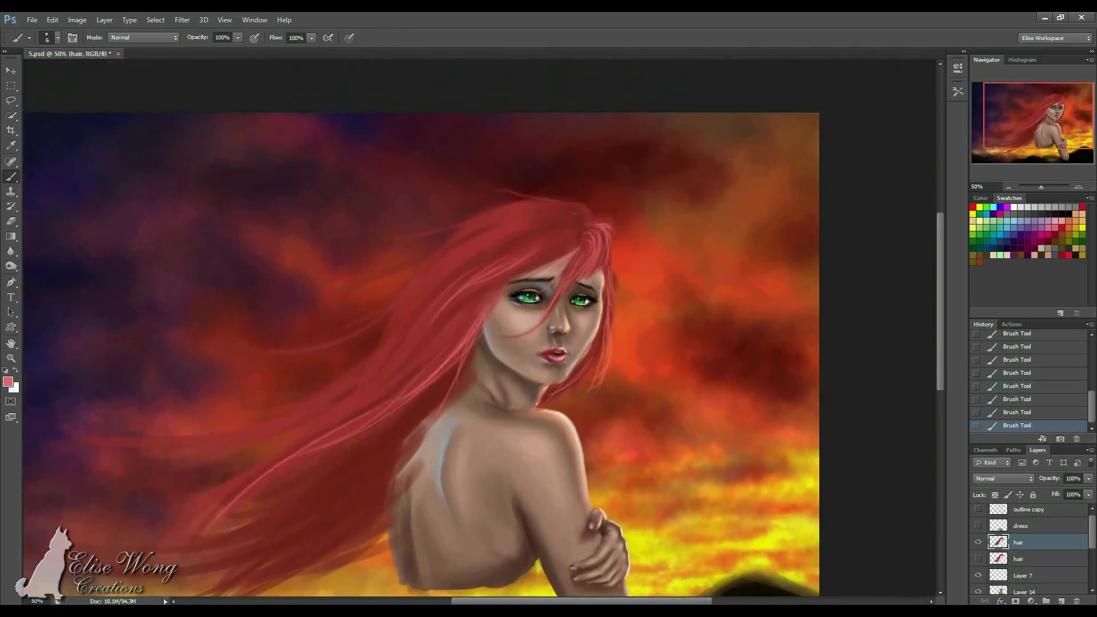
Add fine pink strands over the crown and along the loose hair blowing behind the girl's head, redoing unwanted strokes.
{"action": "mouse_move", "coordinate": [594, 212]}
{"action": "left_mouse_down"}
{"action": "mouse_move", "coordinate": [552, 200]}
{"action": "mouse_move", "coordinate": [629, 187]}
{"action": "mouse_move", "coordinate": [558, 212]}
{"action": "mouse_move", "coordinate": [510, 210]}
{"action": "mouse_move", "coordinate": [527, 240]}
{"action": "mouse_move", "coordinate": [494, 268]}
{"action": "left_mouse_up"}
{"action": "key", "text": "bracketleft"}
{"action": "left_click", "coordinate": [1014, 402]}
{"action": "left_click_drag", "start_coordinate": [585, 216], "coordinate": [651, 231]}
{"action": "mouse_move", "coordinate": [603, 260]}
{"action": "left_mouse_down"}
{"action": "mouse_move", "coordinate": [519, 313]}
{"action": "mouse_move", "coordinate": [444, 333]}
{"action": "left_mouse_up"}
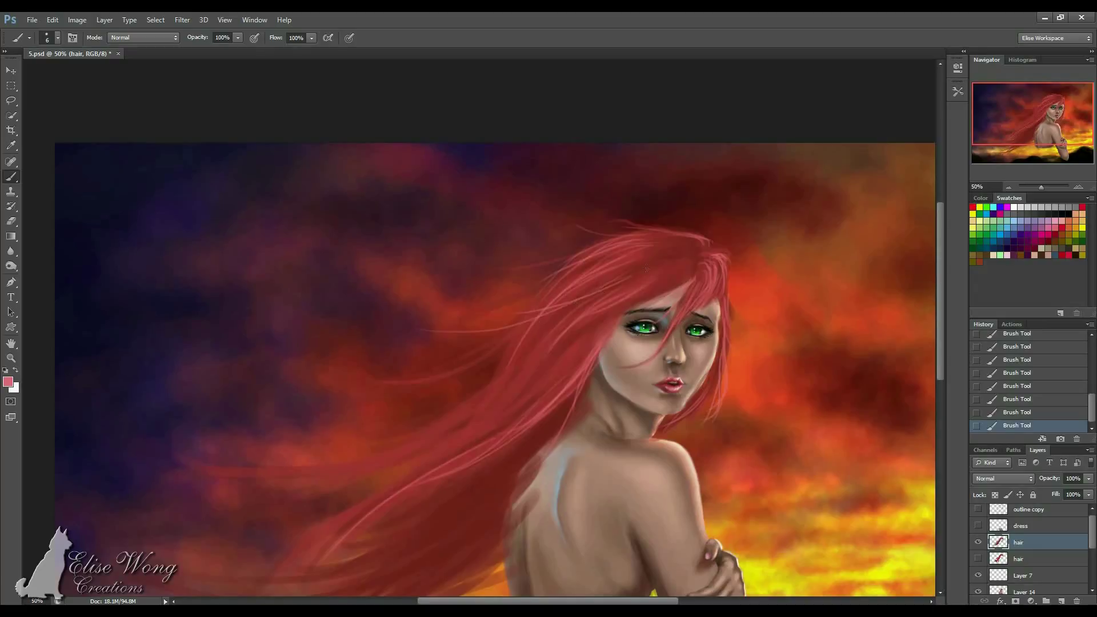
Paint fine 7 px pink strands along the windblown hair behind the girl's back, replacing the first unwanted stroke.
{"action": "key", "text": "ctrl+minus"}
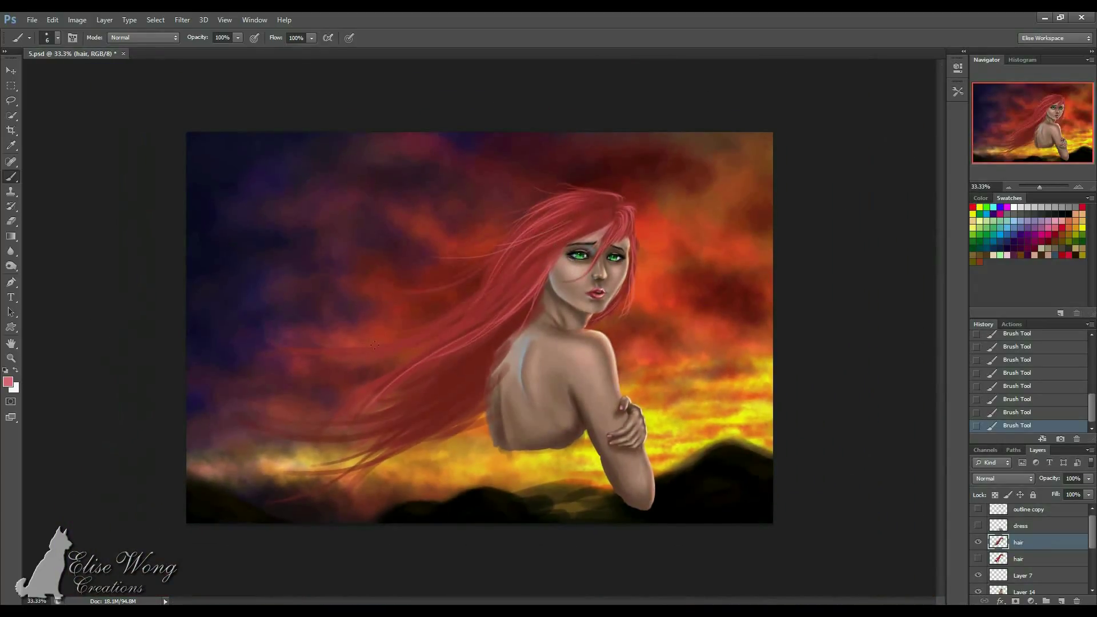
{"action": "mouse_move", "coordinate": [485, 298]}
{"action": "left_mouse_down"}
{"action": "mouse_move", "coordinate": [443, 328]}
{"action": "mouse_move", "coordinate": [191, 352]}
{"action": "left_mouse_up"}
{"action": "key", "text": "ctrl+z"}
{"action": "mouse_move", "coordinate": [499, 288]}
{"action": "left_mouse_down"}
{"action": "mouse_move", "coordinate": [522, 253]}
{"action": "mouse_move", "coordinate": [495, 286]}
{"action": "left_mouse_up"}
{"action": "left_click_drag", "start_coordinate": [404, 336], "coordinate": [252, 338]}
{"action": "left_click_drag", "start_coordinate": [463, 321], "coordinate": [393, 341]}
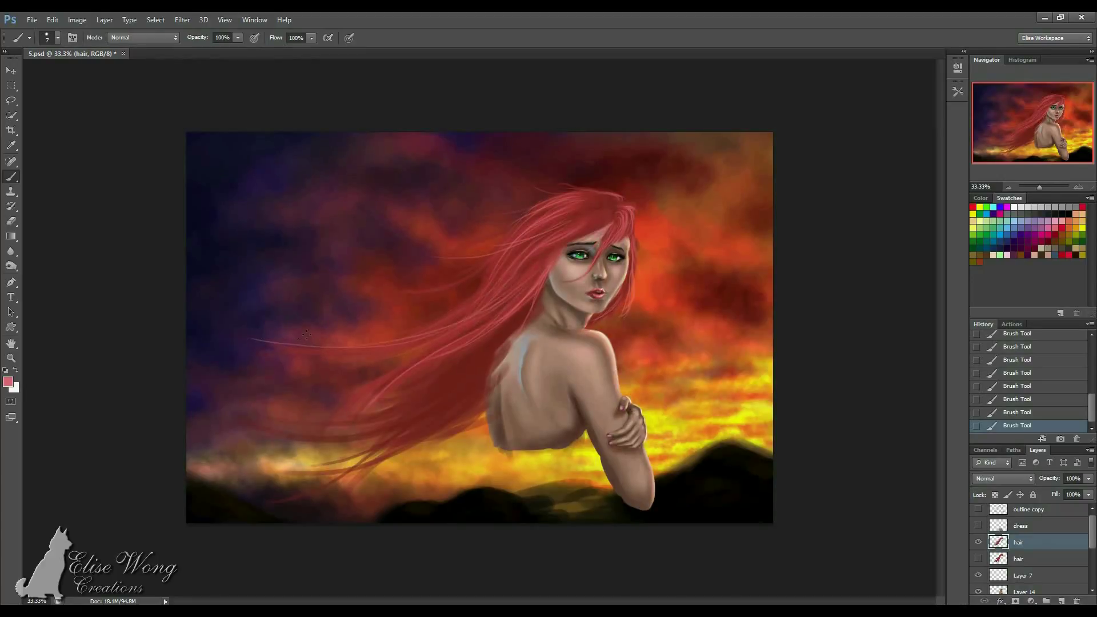
{"action": "left_click_drag", "start_coordinate": [394, 380], "coordinate": [329, 437]}
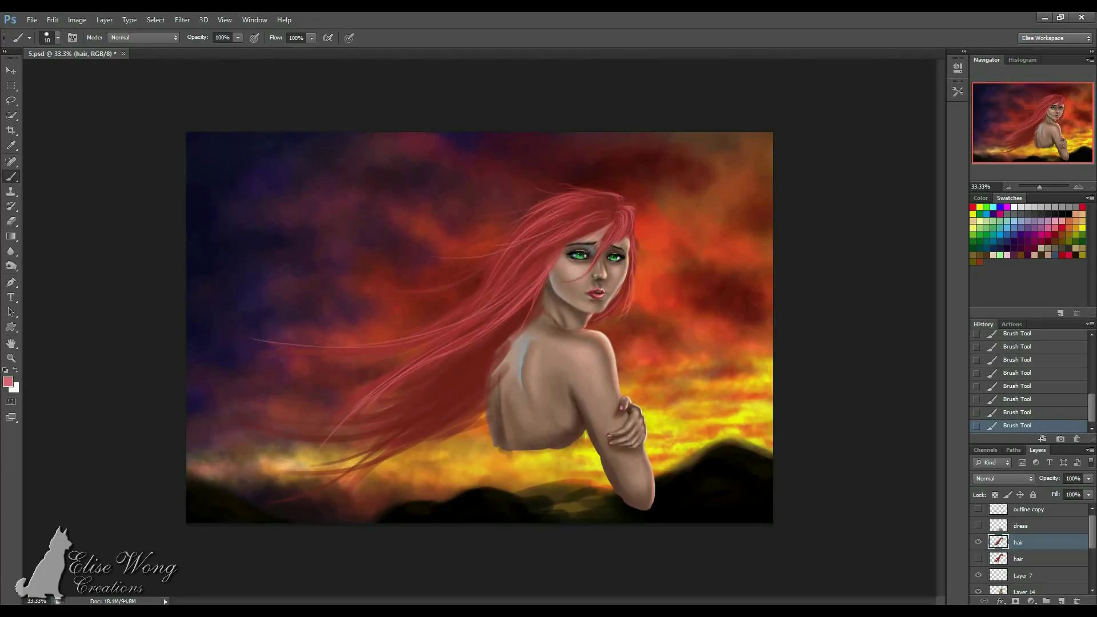
Lighten the crown and the hair sweeping back from it with broader pink strokes, enlarging the brush to 30 px.
{"action": "key", "text": "bracketright"}
{"action": "left_click_drag", "start_coordinate": [498, 275], "coordinate": [527, 242]}
{"action": "left_click_drag", "start_coordinate": [587, 217], "coordinate": [539, 232]}
{"action": "mouse_move", "coordinate": [581, 193]}
{"action": "left_mouse_down"}
{"action": "mouse_move", "coordinate": [535, 215]}
{"action": "mouse_move", "coordinate": [542, 238]}
{"action": "mouse_move", "coordinate": [506, 296]}
{"action": "mouse_move", "coordinate": [450, 342]}
{"action": "left_mouse_up"}
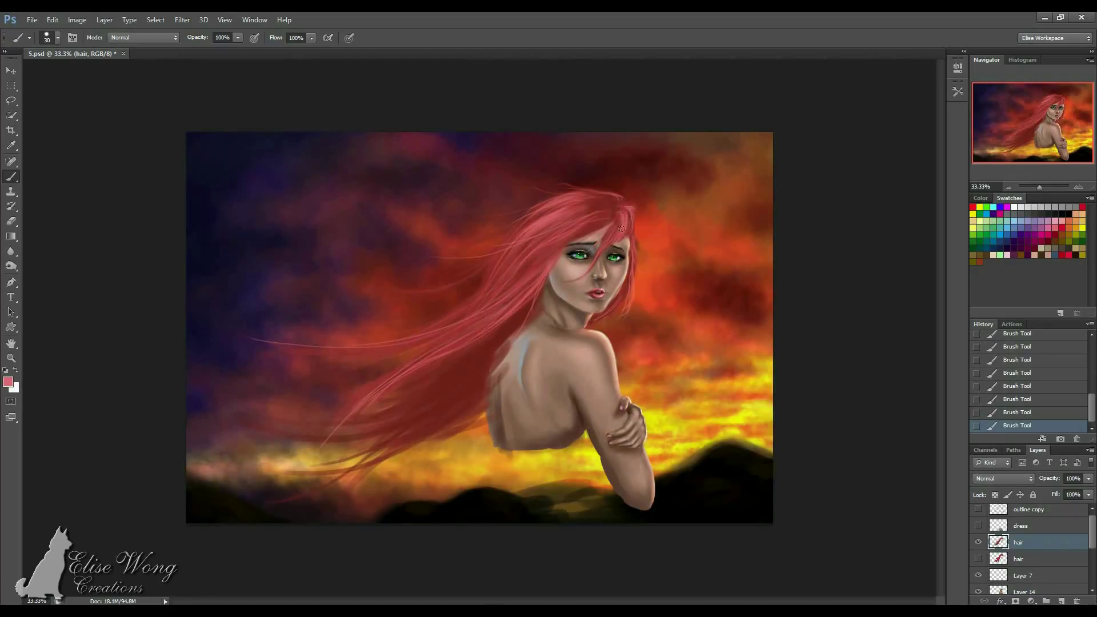
{"action": "left_click", "coordinate": [599, 199], "text": "alt"}
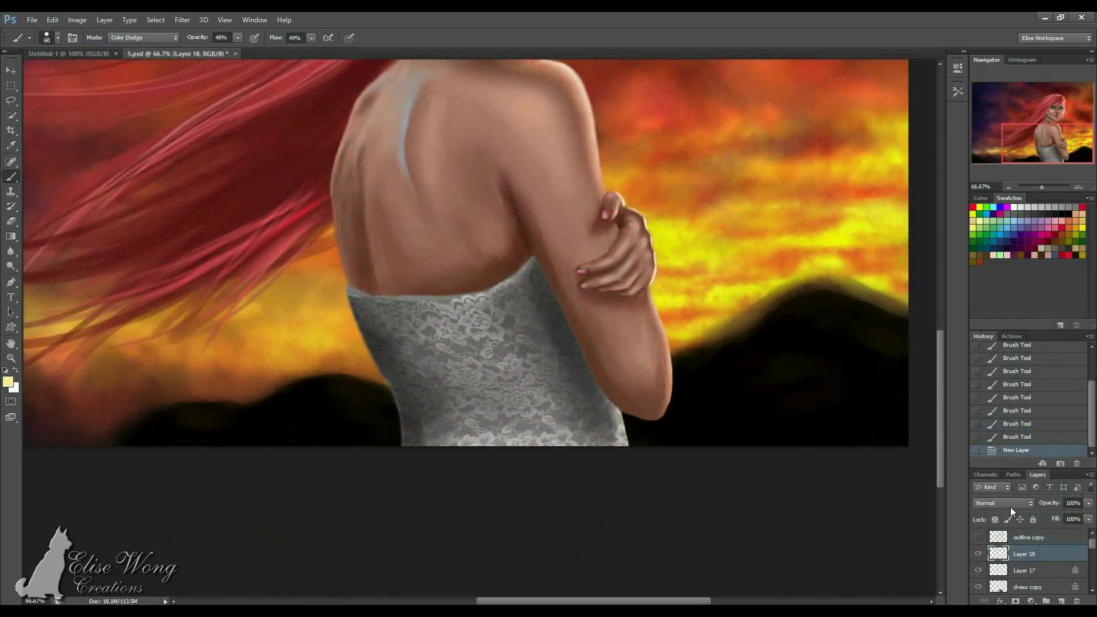
Set Layer 18's blend mode to Overlay and the brush mode to Normal.
{"action": "left_click", "coordinate": [1010, 506]}
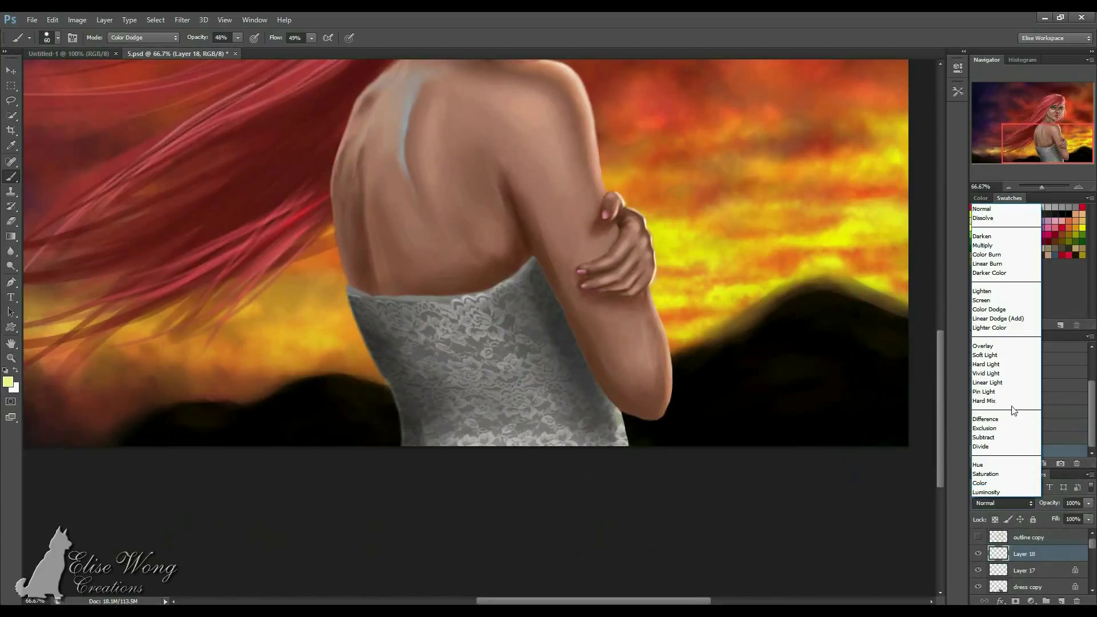
{"action": "left_click", "coordinate": [1001, 346]}
{"action": "left_click", "coordinate": [145, 38]}
{"action": "left_click", "coordinate": [148, 49]}
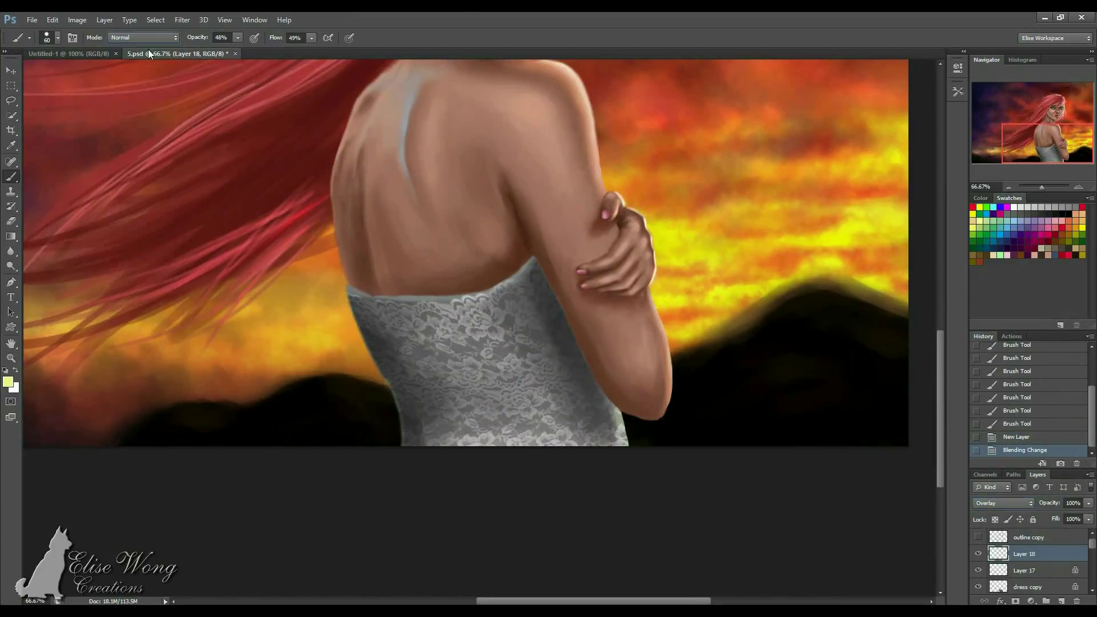
Paint a pale yellow glow on the lace dress's lower edge beside the girl's elbow.
{"action": "left_click_drag", "start_coordinate": [584, 376], "coordinate": [534, 293]}
{"action": "key", "text": "bracketleft"}
{"action": "key", "text": "bracketleft"}
{"action": "left_click_drag", "start_coordinate": [567, 333], "coordinate": [573, 372]}
{"action": "mouse_move", "coordinate": [564, 329]}
{"action": "left_mouse_down"}
{"action": "mouse_move", "coordinate": [571, 376]}
{"action": "mouse_move", "coordinate": [568, 357]}
{"action": "mouse_move", "coordinate": [563, 380]}
{"action": "mouse_move", "coordinate": [556, 320]}
{"action": "mouse_move", "coordinate": [551, 397]}
{"action": "mouse_move", "coordinate": [567, 331]}
{"action": "mouse_move", "coordinate": [574, 391]}
{"action": "mouse_move", "coordinate": [571, 365]}
{"action": "left_mouse_up"}
{"action": "key", "text": "bracketleft"}
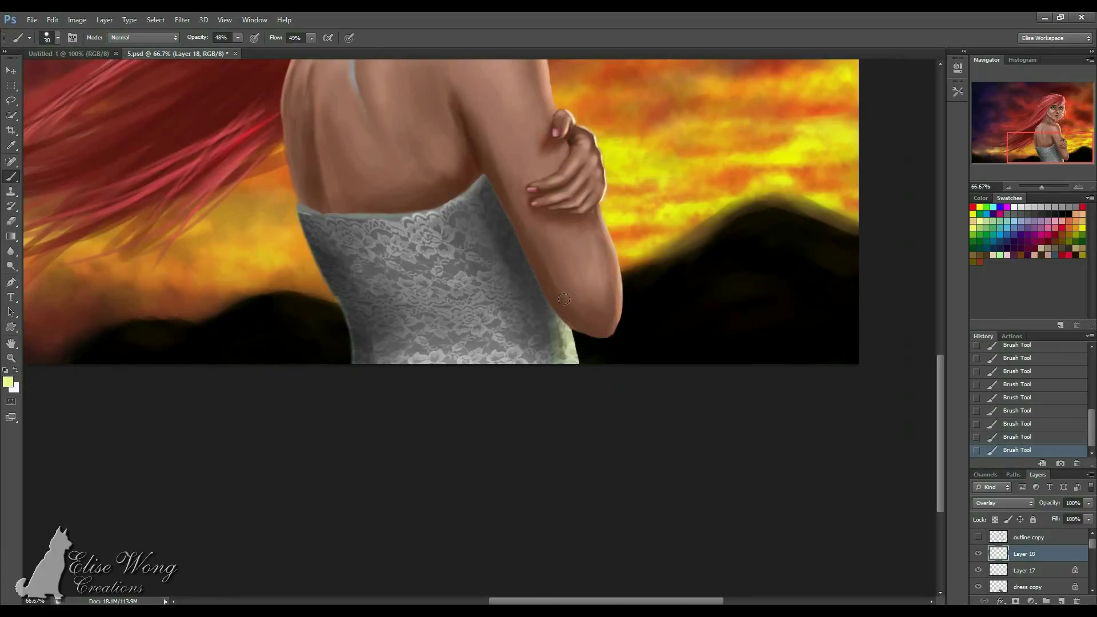
Switch the brush mode to Color Dodge and strengthen the yellow glow on the dress's lower edge, enlarging the brush to 45 px.
{"action": "left_click", "coordinate": [143, 37]}
{"action": "left_click", "coordinate": [169, 160]}
{"action": "left_click", "coordinate": [150, 38]}
{"action": "left_click", "coordinate": [146, 166]}
{"action": "left_click_drag", "start_coordinate": [569, 333], "coordinate": [570, 386]}
{"action": "key", "text": "bracketright"}
{"action": "key", "text": "bracketright"}
{"action": "key", "text": "bracketright"}
{"action": "mouse_move", "coordinate": [553, 315]}
{"action": "left_mouse_down"}
{"action": "mouse_move", "coordinate": [564, 380]}
{"action": "mouse_move", "coordinate": [559, 326]}
{"action": "mouse_move", "coordinate": [549, 385]}
{"action": "left_mouse_up"}
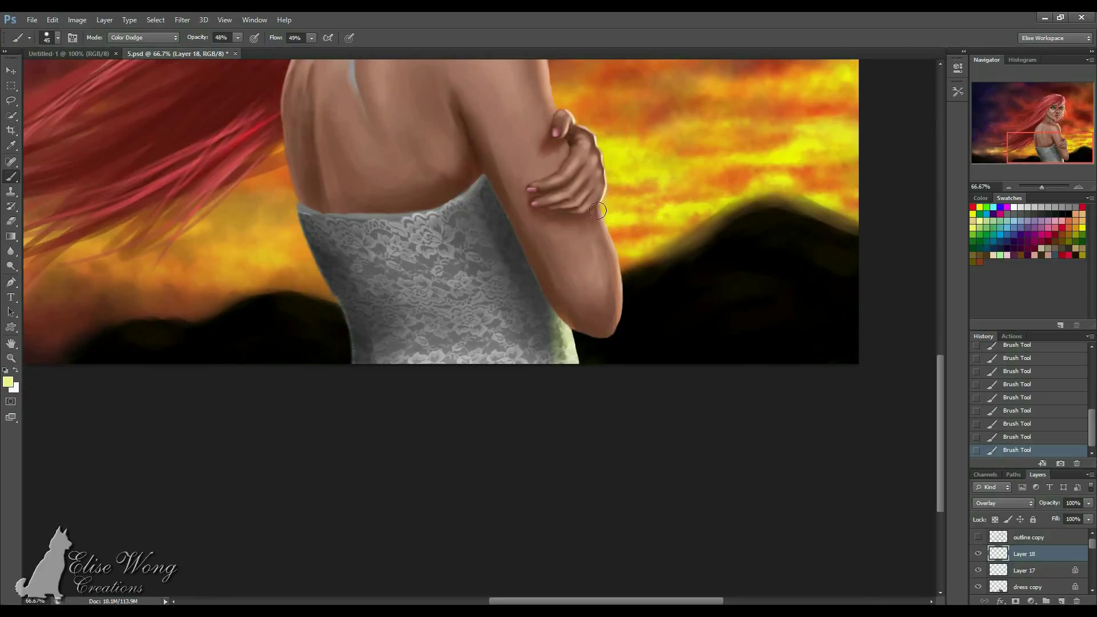
Sample orange-red from the sky and tint the bottom of the lace dress with it, enlarging the brush to 125 px.
{"action": "mouse_move", "coordinate": [446, 232]}
{"action": "left_mouse_down"}
{"action": "mouse_move", "coordinate": [504, 310]}
{"action": "mouse_move", "coordinate": [503, 412]}
{"action": "left_mouse_up"}
{"action": "key", "text": "bracketright"}
{"action": "key", "text": "bracketright"}
{"action": "key", "text": "bracketright"}
{"action": "key", "text": "bracketright"}
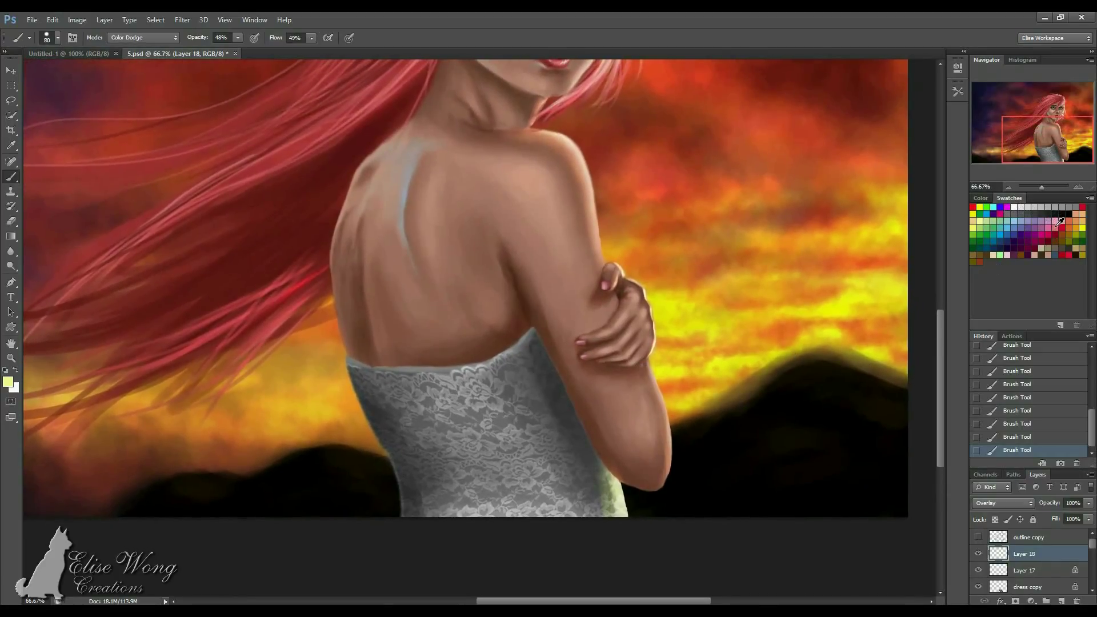
{"action": "left_click", "coordinate": [734, 108], "text": "alt"}
{"action": "left_click_drag", "start_coordinate": [619, 445], "coordinate": [651, 403]}
{"action": "key", "text": "bracketright"}
{"action": "key", "text": "bracketright"}
{"action": "key", "text": "bracketright"}
{"action": "mouse_move", "coordinate": [519, 482]}
{"action": "left_mouse_down"}
{"action": "mouse_move", "coordinate": [538, 462]}
{"action": "mouse_move", "coordinate": [595, 459]}
{"action": "left_mouse_up"}
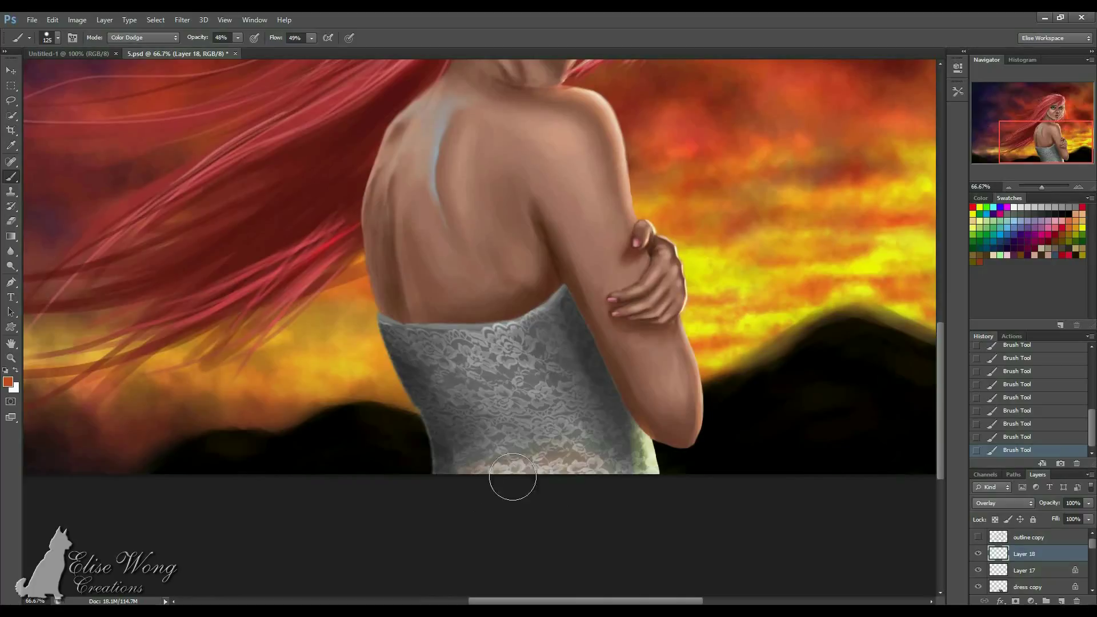
Tint the upper and middle lace with a green swatch using the 125 px brush, and flip the canvas horizontally.
{"action": "left_click_drag", "start_coordinate": [577, 324], "coordinate": [637, 263]}
{"action": "left_click_drag", "start_coordinate": [637, 316], "coordinate": [440, 425]}
{"action": "left_click", "coordinate": [1081, 235]}
{"action": "mouse_move", "coordinate": [468, 292]}
{"action": "left_mouse_down"}
{"action": "mouse_move", "coordinate": [422, 299]}
{"action": "mouse_move", "coordinate": [495, 282]}
{"action": "mouse_move", "coordinate": [343, 295]}
{"action": "mouse_move", "coordinate": [525, 314]}
{"action": "mouse_move", "coordinate": [437, 319]}
{"action": "mouse_move", "coordinate": [408, 331]}
{"action": "mouse_move", "coordinate": [417, 348]}
{"action": "mouse_move", "coordinate": [404, 312]}
{"action": "left_mouse_up"}
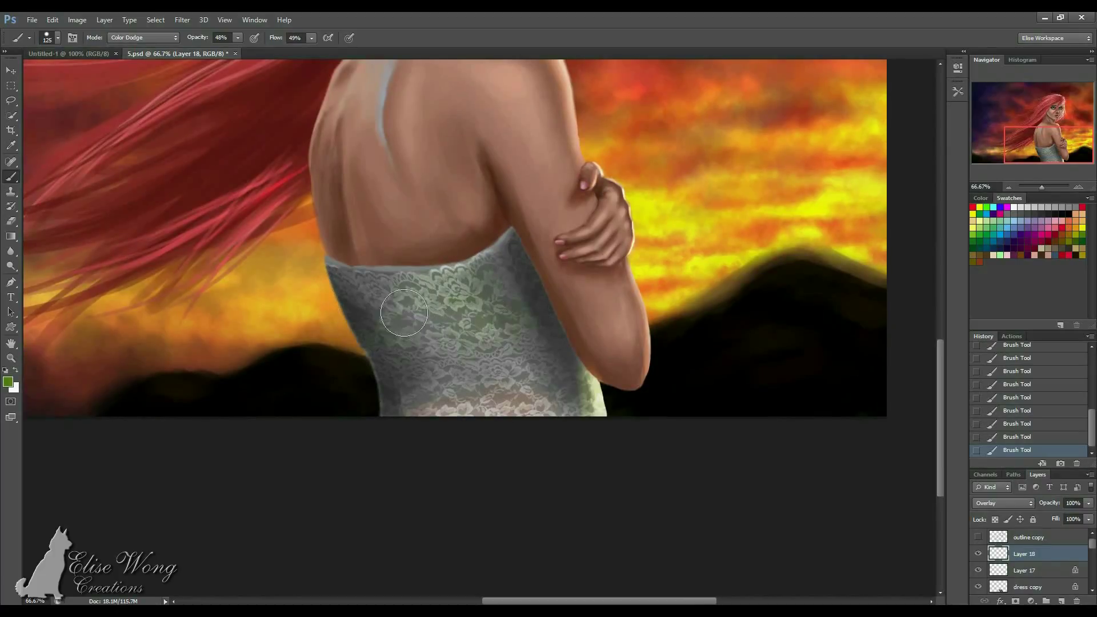
{"action": "scroll", "coordinate": [498, 245], "scroll_direction": "down", "scroll_amount": 2}
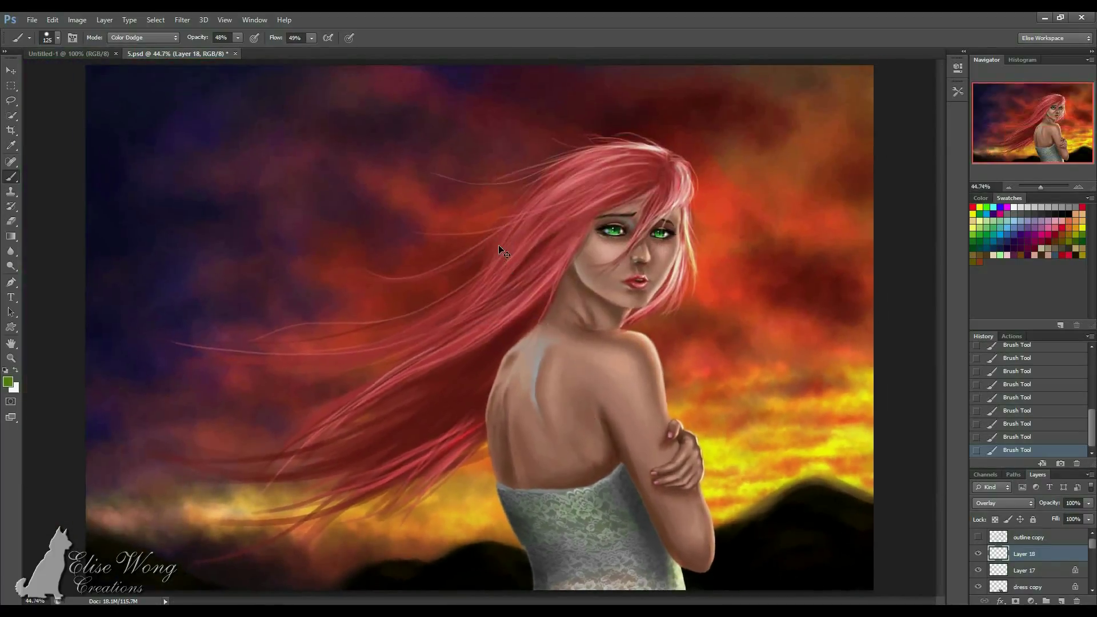
{"action": "scroll", "coordinate": [498, 246], "scroll_direction": "down", "scroll_amount": 2}
{"action": "key", "text": "alt+i"}
{"action": "key", "text": "g"}
{"action": "key", "text": "h"}
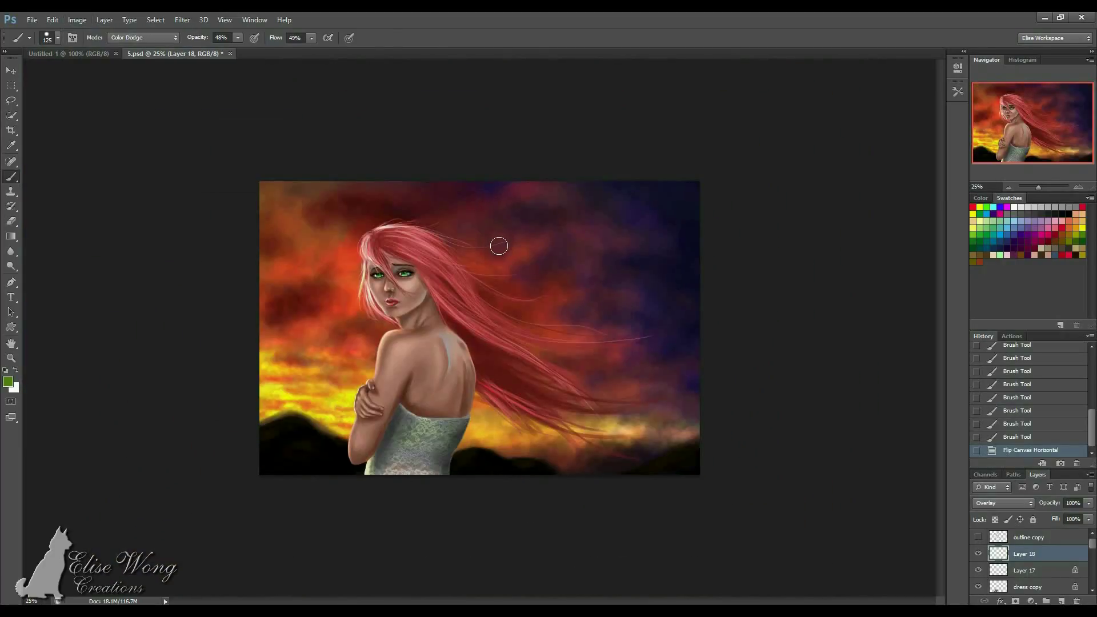
Tint the dress's upper edge below the girl's back with a light blue swatch, reducing the brush to 70 px.
{"action": "key", "text": "ctrl+plus"}
{"action": "key", "text": "ctrl+plus"}
{"action": "key", "text": "ctrl+plus"}
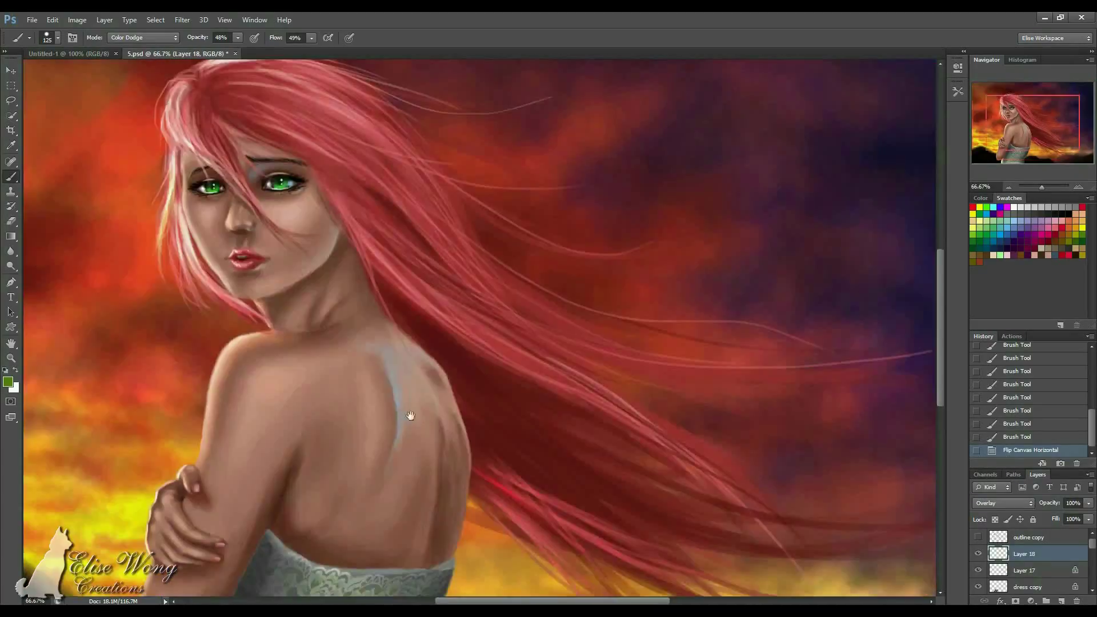
{"action": "left_click_drag", "start_coordinate": [409, 416], "coordinate": [496, 257]}
{"action": "left_click", "coordinate": [1003, 222]}
{"action": "key", "text": "["}
{"action": "key", "text": "["}
{"action": "key", "text": "["}
{"action": "mouse_move", "coordinate": [535, 255]}
{"action": "left_mouse_down"}
{"action": "mouse_move", "coordinate": [540, 242]}
{"action": "mouse_move", "coordinate": [546, 268]}
{"action": "mouse_move", "coordinate": [537, 260]}
{"action": "left_mouse_up"}
{"action": "left_click", "coordinate": [444, 256]}
{"action": "key", "text": "bracketleft"}
{"action": "left_click_drag", "start_coordinate": [398, 236], "coordinate": [379, 235]}
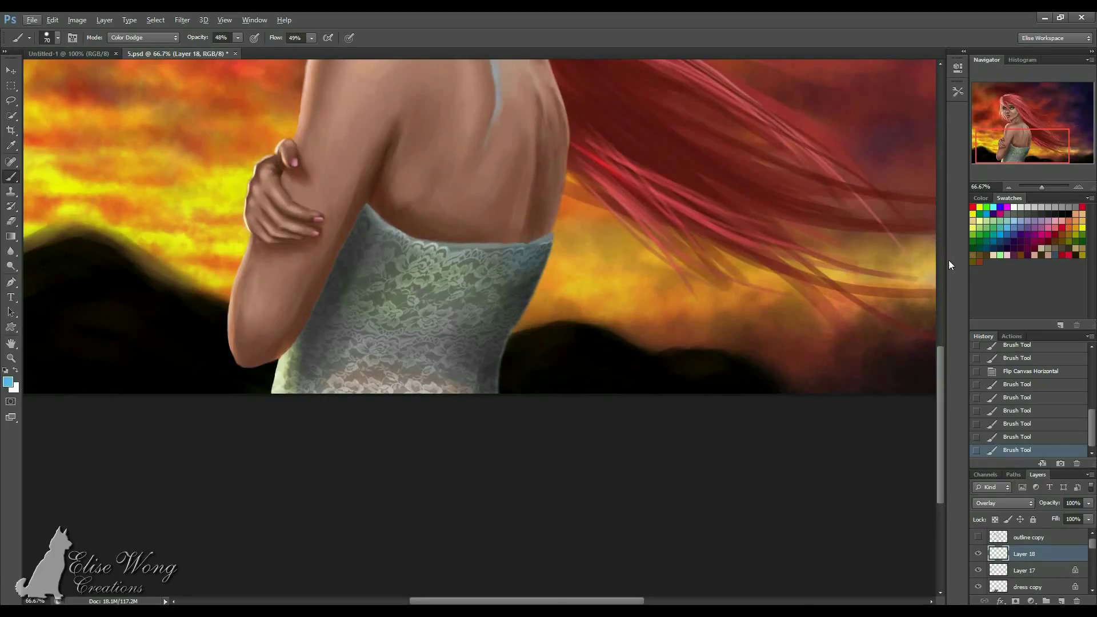
Build up the color tint across the middle of the lace and add orange along its bottom with a 90 px brush.
{"action": "left_click_drag", "start_coordinate": [468, 310], "coordinate": [400, 320]}
{"action": "left_click_drag", "start_coordinate": [400, 320], "coordinate": [482, 316]}
{"action": "left_click_drag", "start_coordinate": [483, 316], "coordinate": [391, 324]}
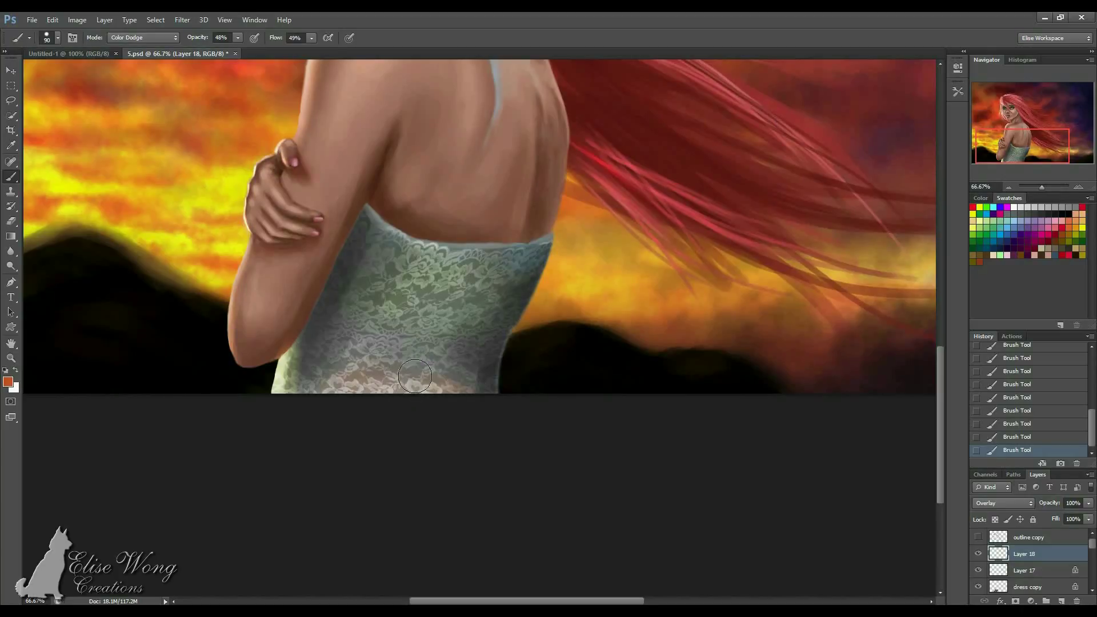
{"action": "mouse_move", "coordinate": [417, 372]}
{"action": "left_mouse_down"}
{"action": "mouse_move", "coordinate": [328, 357]}
{"action": "mouse_move", "coordinate": [311, 377]}
{"action": "left_mouse_up"}
Flip the canvas horizontally again to restore the painting's original orientation.
{"action": "scroll", "coordinate": [534, 345], "scroll_direction": "down", "scroll_amount": 3}
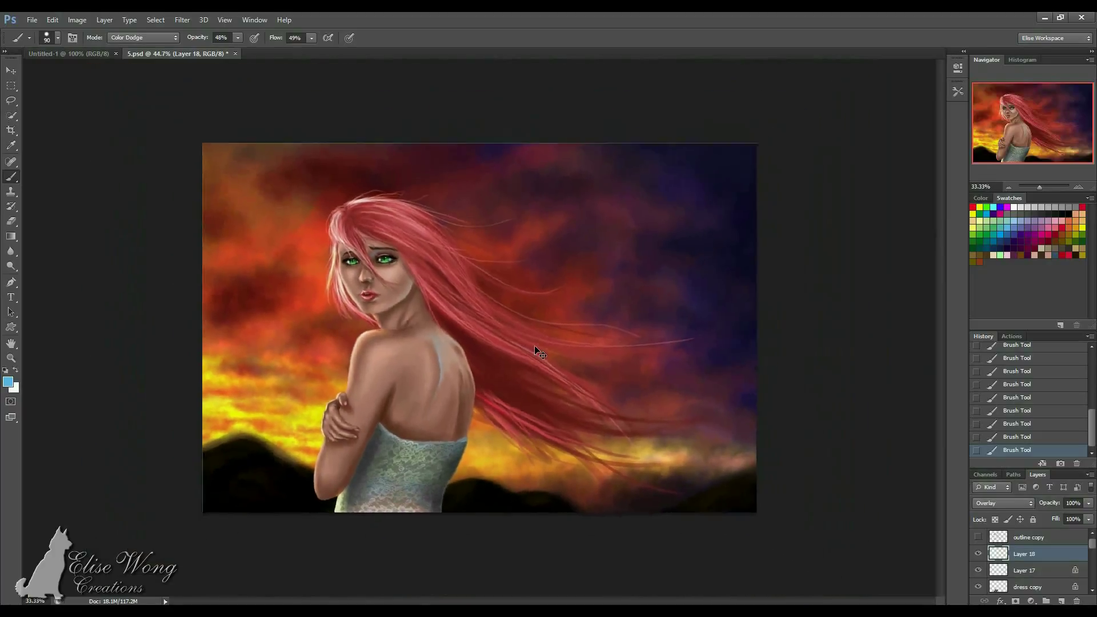
{"action": "key", "text": "alt+i"}
{"action": "key", "text": "g"}
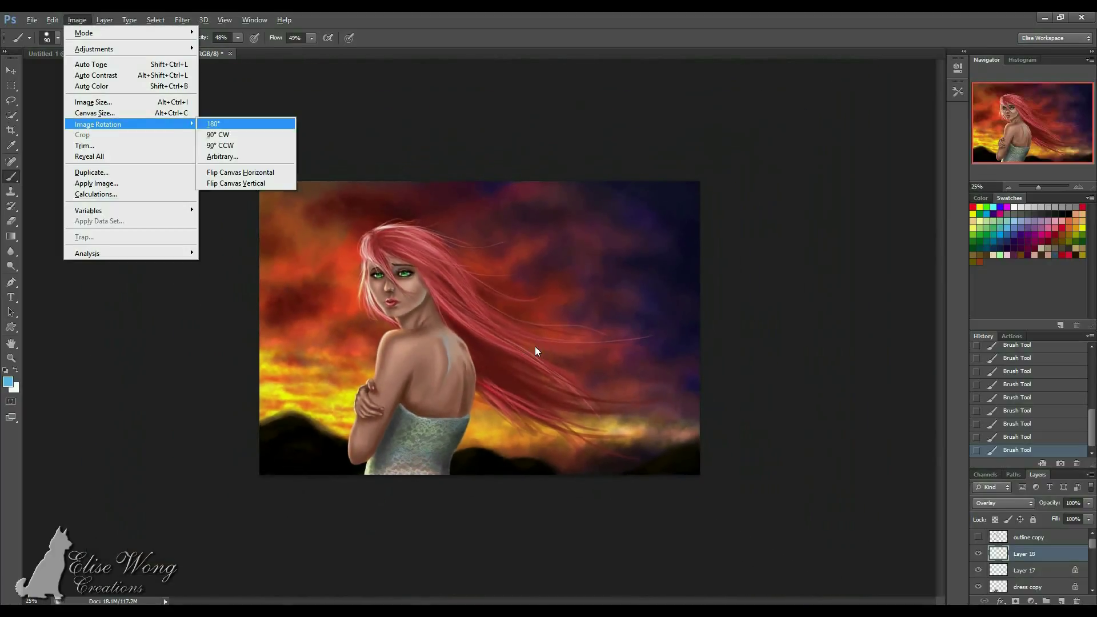
{"action": "key", "text": "h"}
Paint light blue over the lower part of the lace dress with the 90 px brush.
{"action": "key", "text": "ctrl+plus"}
{"action": "key", "text": "ctrl+plus"}
{"action": "key", "text": "ctrl+plus"}
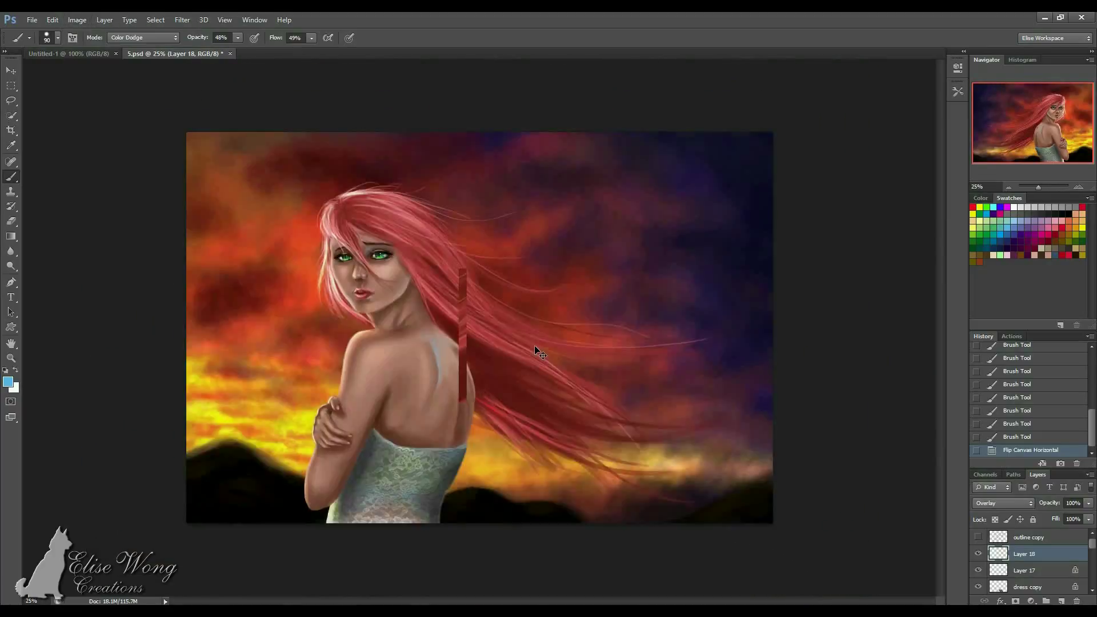
{"action": "left_click_drag", "start_coordinate": [539, 529], "coordinate": [490, 285]}
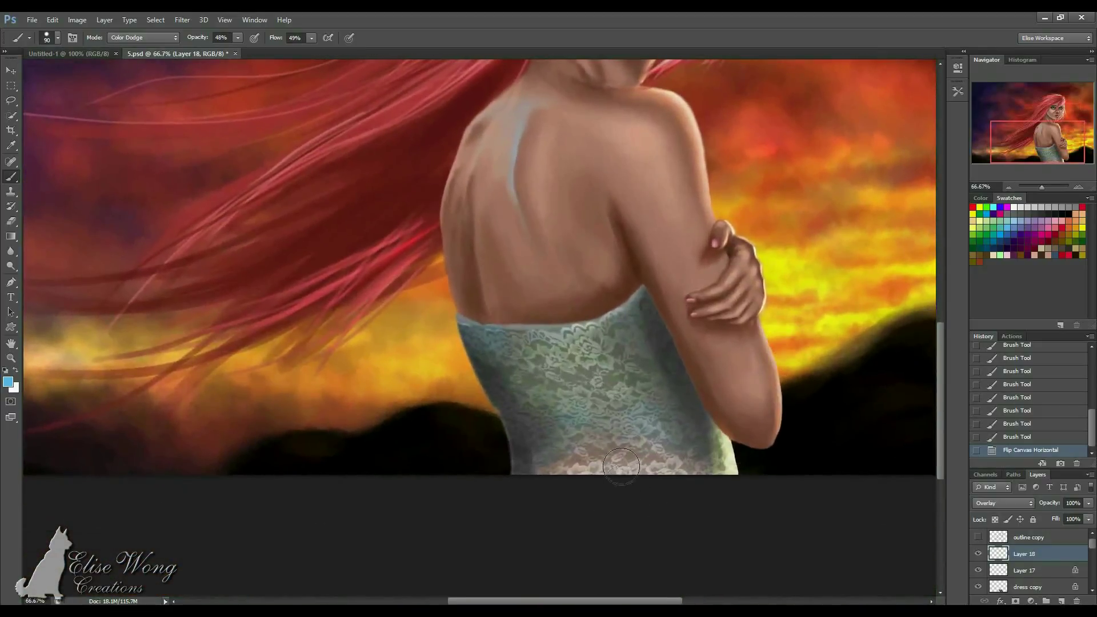
{"action": "mouse_move", "coordinate": [572, 454]}
{"action": "left_mouse_down"}
{"action": "mouse_move", "coordinate": [512, 488]}
{"action": "mouse_move", "coordinate": [543, 461]}
{"action": "left_mouse_up"}
{"action": "mouse_move", "coordinate": [544, 461]}
{"action": "left_mouse_down"}
{"action": "mouse_move", "coordinate": [587, 458]}
{"action": "mouse_move", "coordinate": [540, 484]}
{"action": "left_mouse_up"}
{"action": "mouse_move", "coordinate": [624, 432]}
{"action": "left_mouse_down"}
{"action": "mouse_move", "coordinate": [670, 491]}
{"action": "mouse_move", "coordinate": [656, 464]}
{"action": "mouse_move", "coordinate": [698, 485]}
{"action": "mouse_move", "coordinate": [673, 454]}
{"action": "mouse_move", "coordinate": [694, 484]}
{"action": "left_mouse_up"}
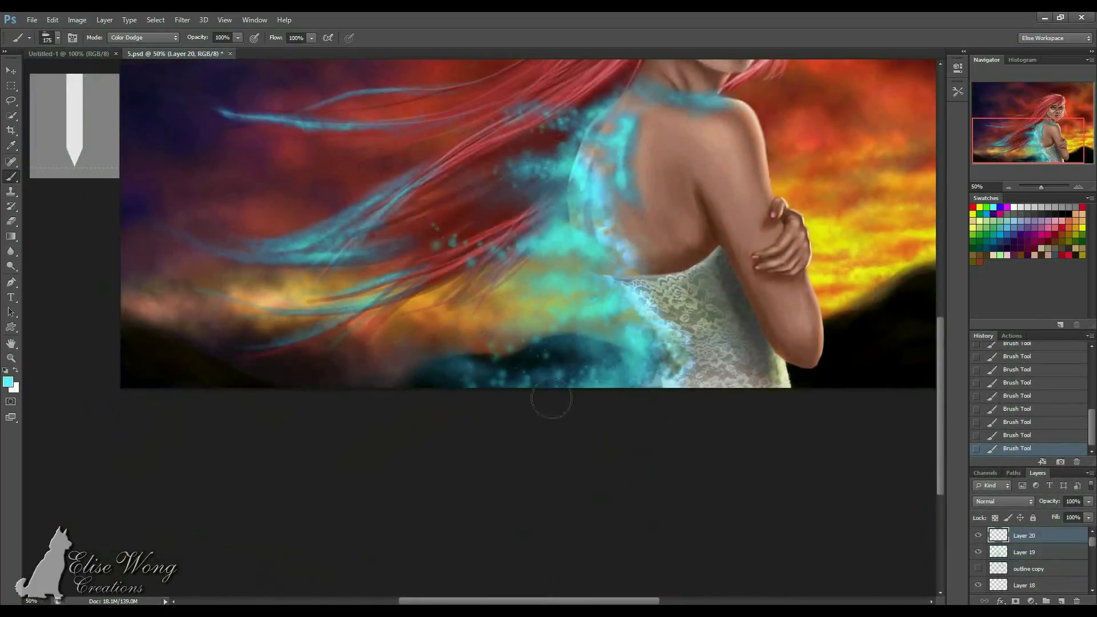
Scatter cyan Color Dodge sparkles over the hills behind the dress and off the lower hair tips, reducing the brush to 70 px.
{"action": "left_click_drag", "start_coordinate": [424, 363], "coordinate": [449, 371]}
{"action": "left_click", "coordinate": [381, 361]}
{"action": "left_click_drag", "start_coordinate": [326, 207], "coordinate": [370, 231]}
{"action": "key", "text": "bracketleft"}
{"action": "key", "text": "bracketleft"}
{"action": "key", "text": "bracketleft"}
{"action": "key", "text": "bracketleft"}
{"action": "key", "text": "bracketleft"}
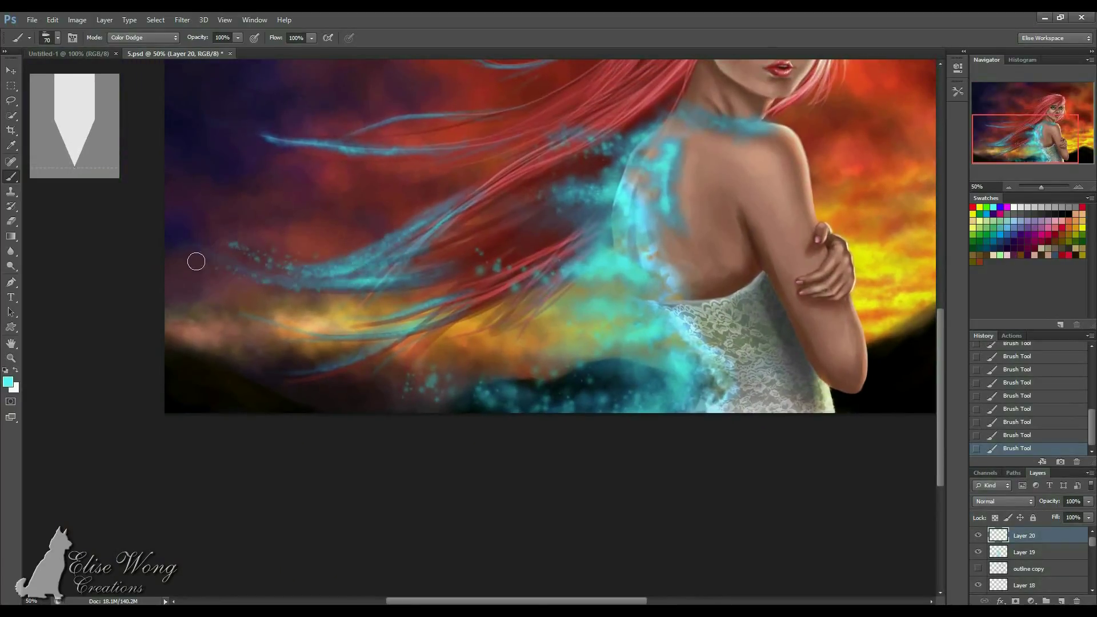
Scatter small cyan sparkles along the tips of the upper and lowest hair strands with an 80 to 90 px brush.
{"action": "left_click_drag", "start_coordinate": [284, 153], "coordinate": [348, 221]}
{"action": "key", "text": "bracketright"}
{"action": "key", "text": "bracketright"}
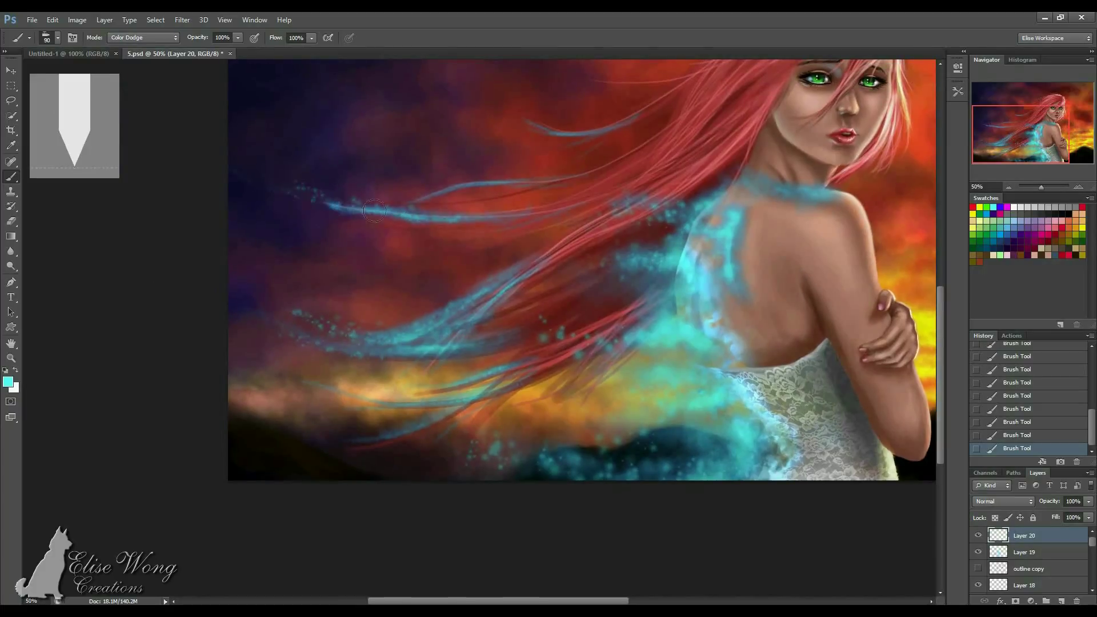
{"action": "left_click_drag", "start_coordinate": [414, 178], "coordinate": [311, 194]}
{"action": "key", "text": "bracketleft"}
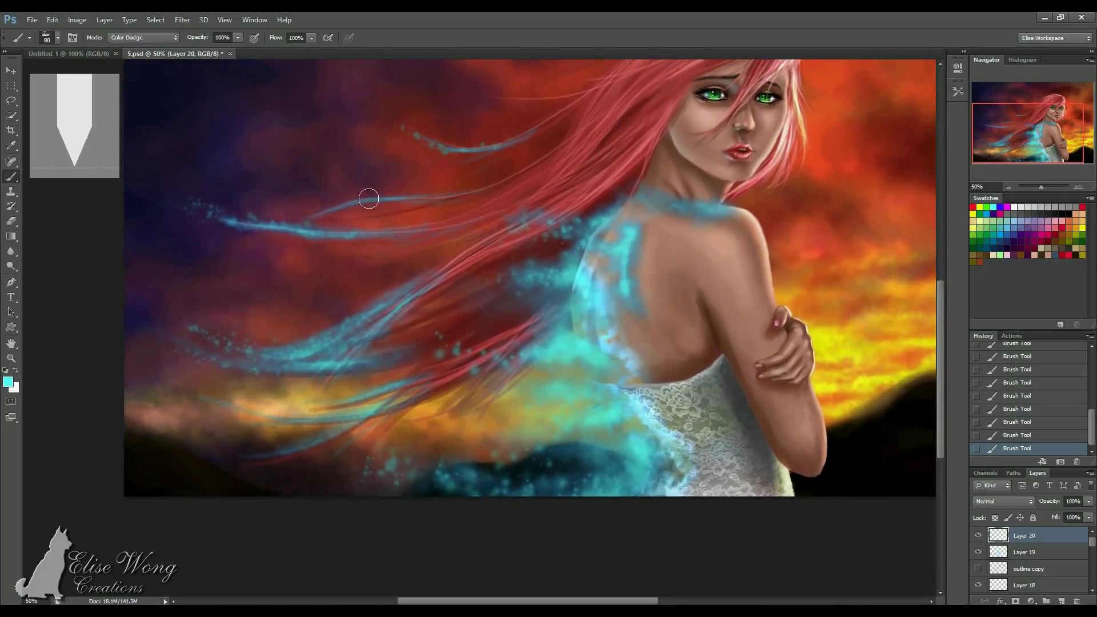
{"action": "key", "text": "bracketright"}
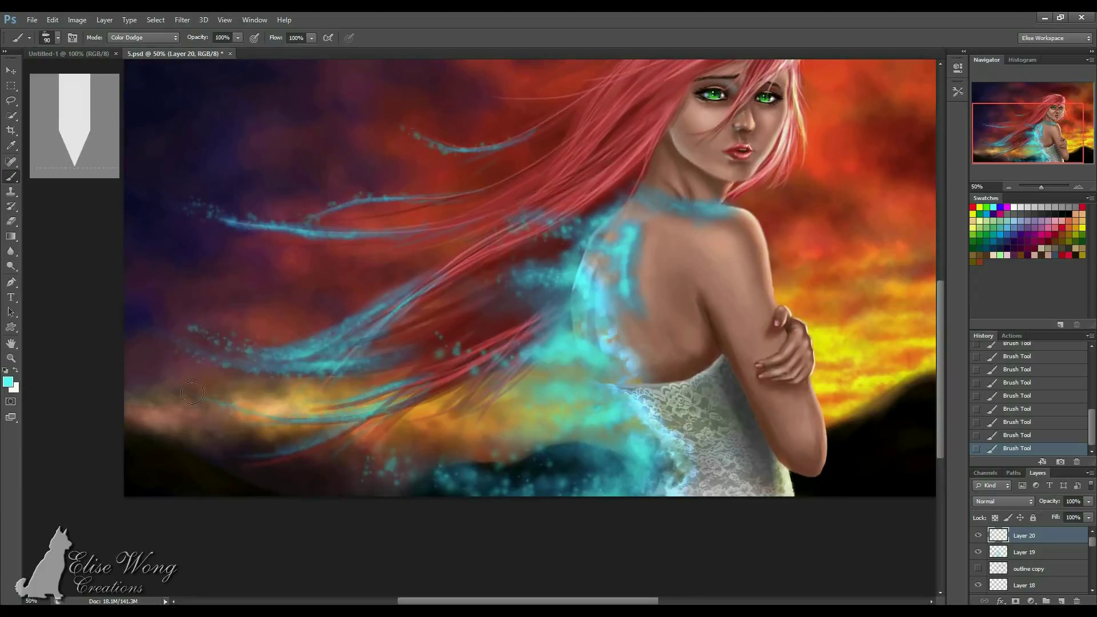
{"action": "left_click_drag", "start_coordinate": [336, 445], "coordinate": [216, 461]}
Try scattering large 300 px cyan sparkles beyond the hair tips, and step back in the history to before those strokes.
{"action": "key", "text": "bracketright"}
{"action": "key", "text": "bracketright"}
{"action": "key", "text": "bracketright"}
{"action": "key", "text": "bracketright"}
{"action": "key", "text": "bracketright"}
{"action": "key", "text": "bracketright"}
{"action": "key", "text": "bracketright"}
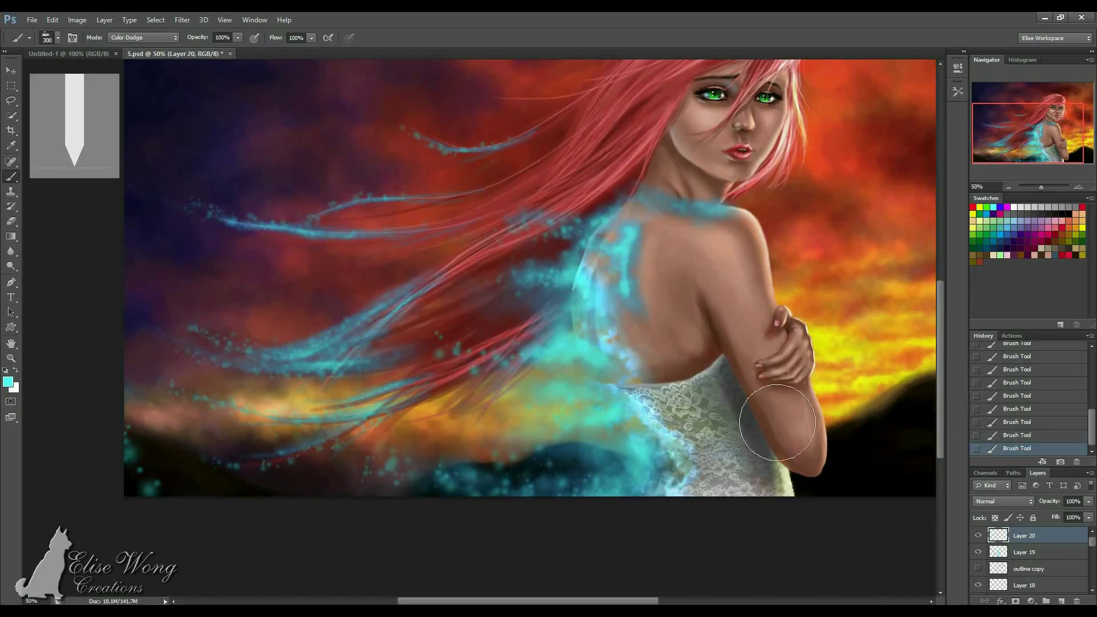
{"action": "key", "text": "ctrl+z"}
{"action": "mouse_move", "coordinate": [351, 489]}
{"action": "left_mouse_down"}
{"action": "mouse_move", "coordinate": [171, 458]}
{"action": "mouse_move", "coordinate": [36, 400]}
{"action": "left_mouse_up"}
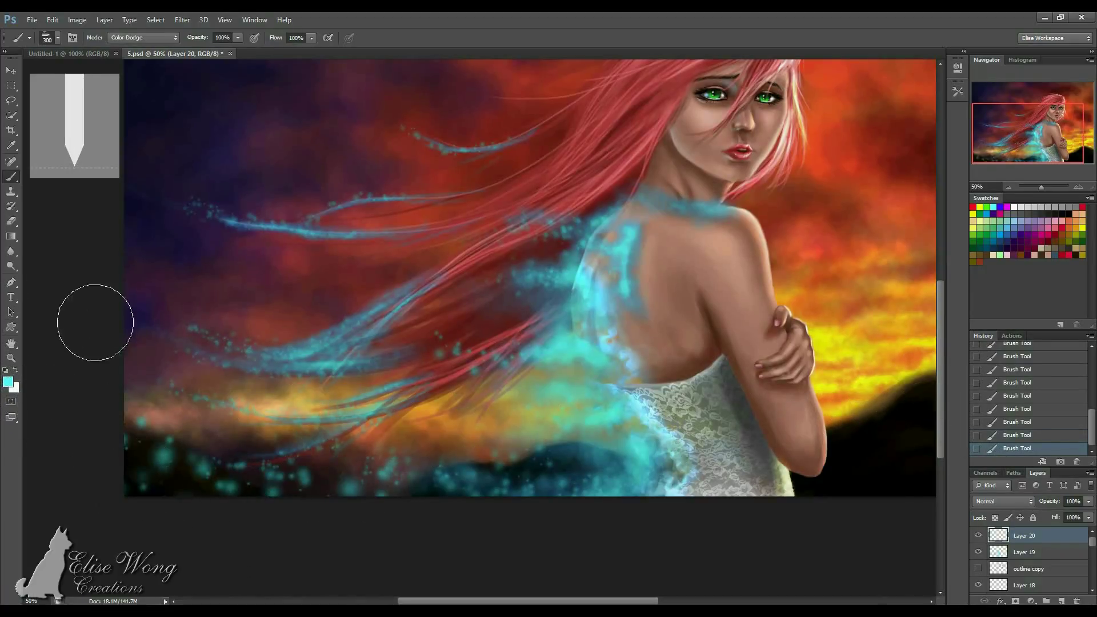
{"action": "left_click_drag", "start_coordinate": [203, 129], "coordinate": [265, 272]}
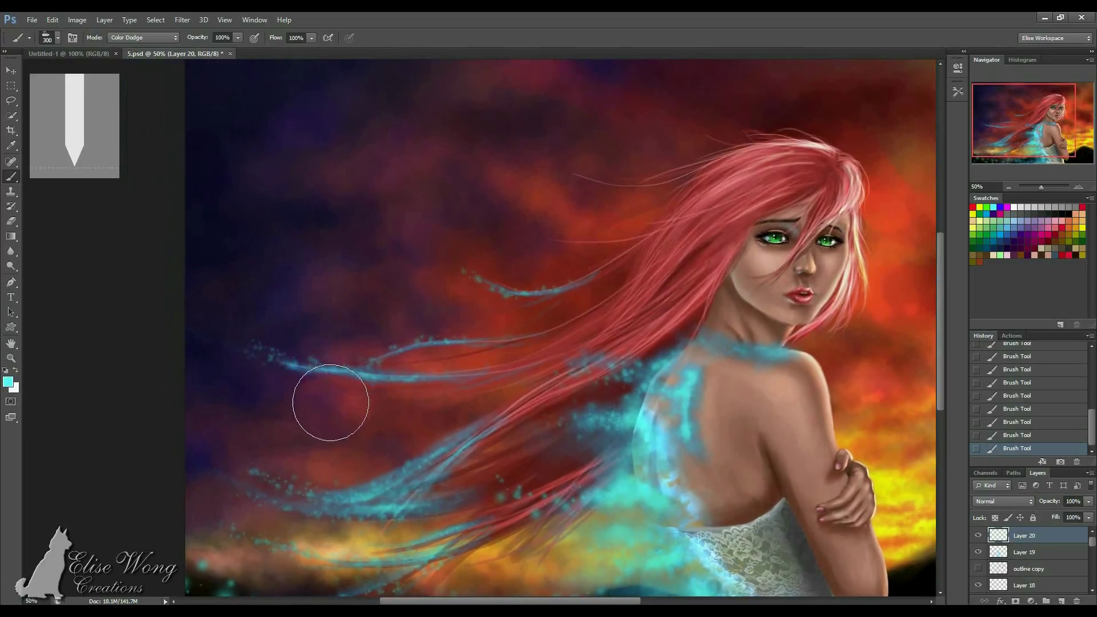
{"action": "left_click_drag", "start_coordinate": [327, 400], "coordinate": [152, 380]}
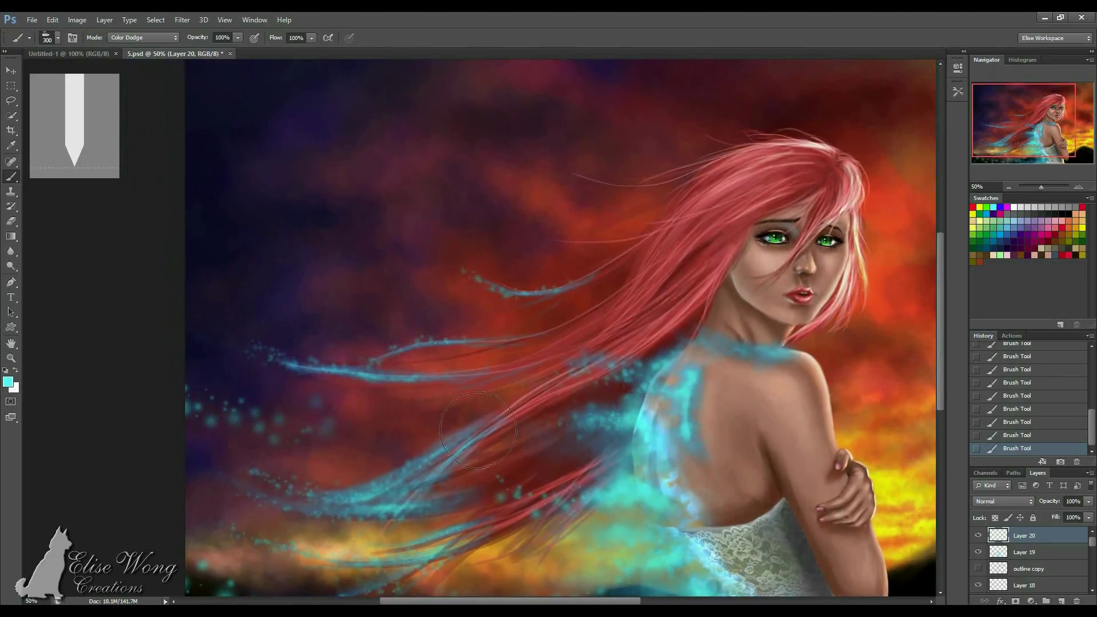
{"action": "key", "text": "ctrl+minus"}
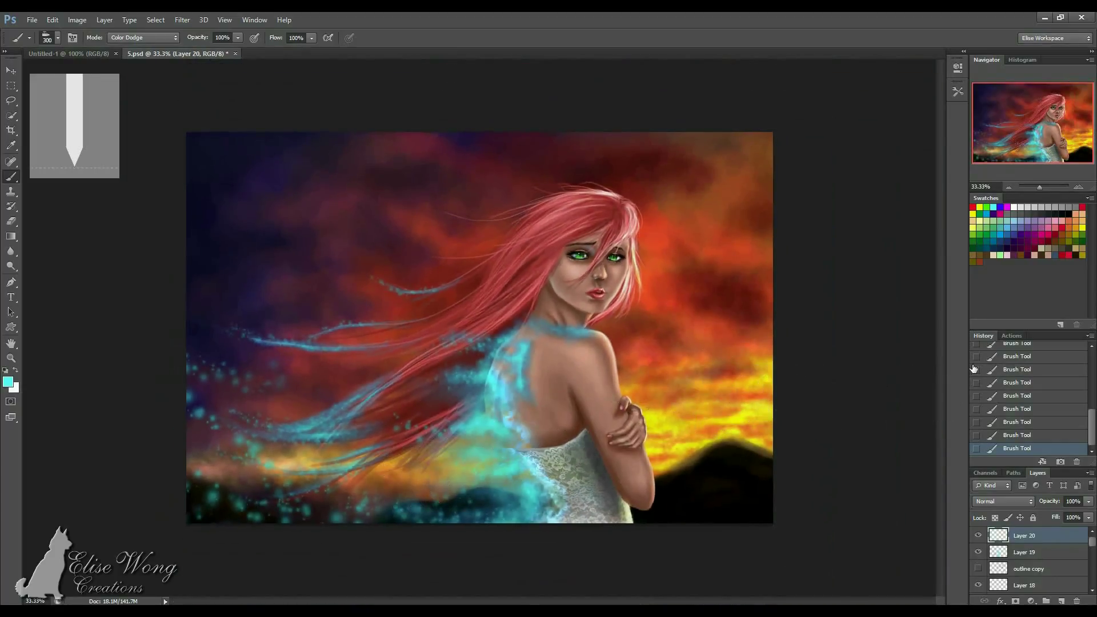
{"action": "left_click", "coordinate": [1011, 395]}
{"action": "left_click", "coordinate": [1015, 386]}
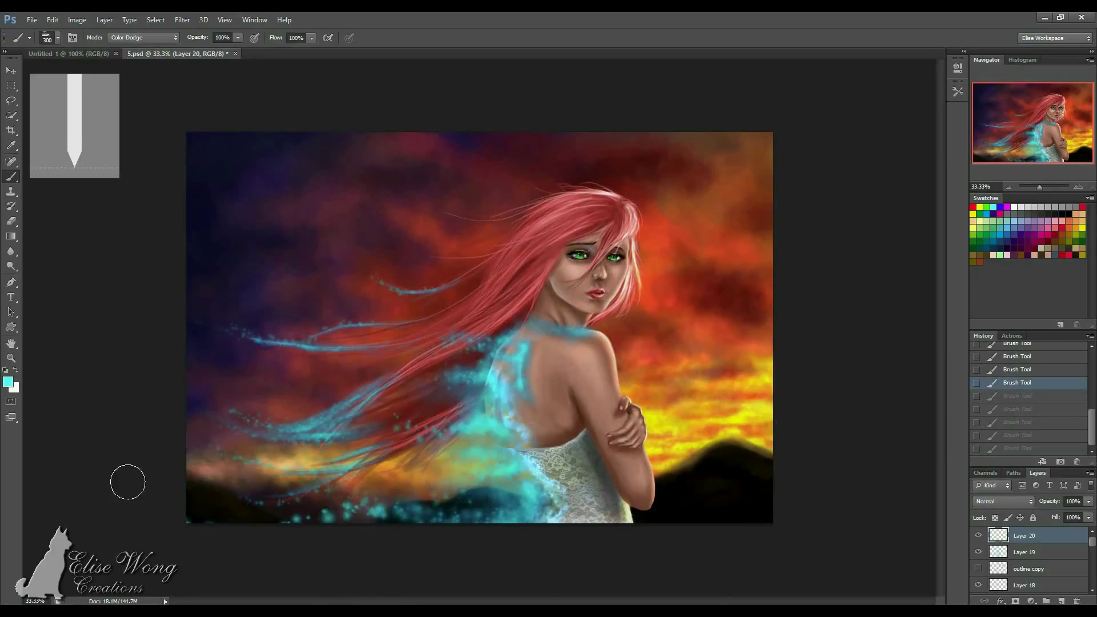
Scatter 300 px cyan sparkles over the hills and sky beyond the hair tips, and duplicate Layer 20.
{"action": "left_click_drag", "start_coordinate": [197, 488], "coordinate": [283, 495]}
{"action": "mouse_move", "coordinate": [213, 472]}
{"action": "left_mouse_down"}
{"action": "mouse_move", "coordinate": [190, 458]}
{"action": "mouse_move", "coordinate": [297, 516]}
{"action": "left_mouse_up"}
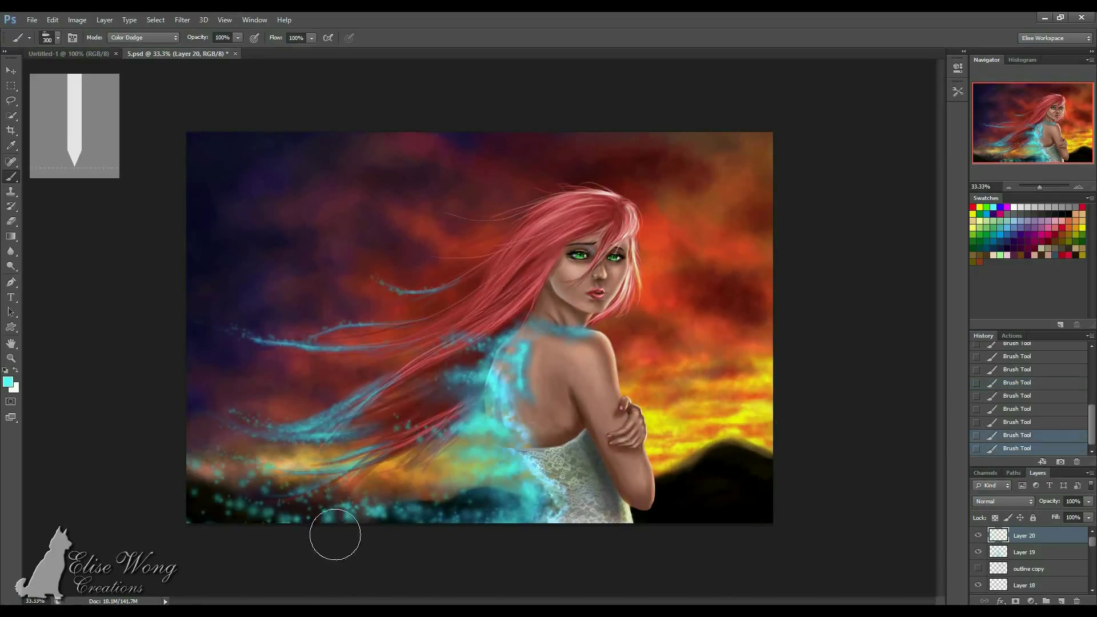
{"action": "left_click_drag", "start_coordinate": [323, 465], "coordinate": [114, 392]}
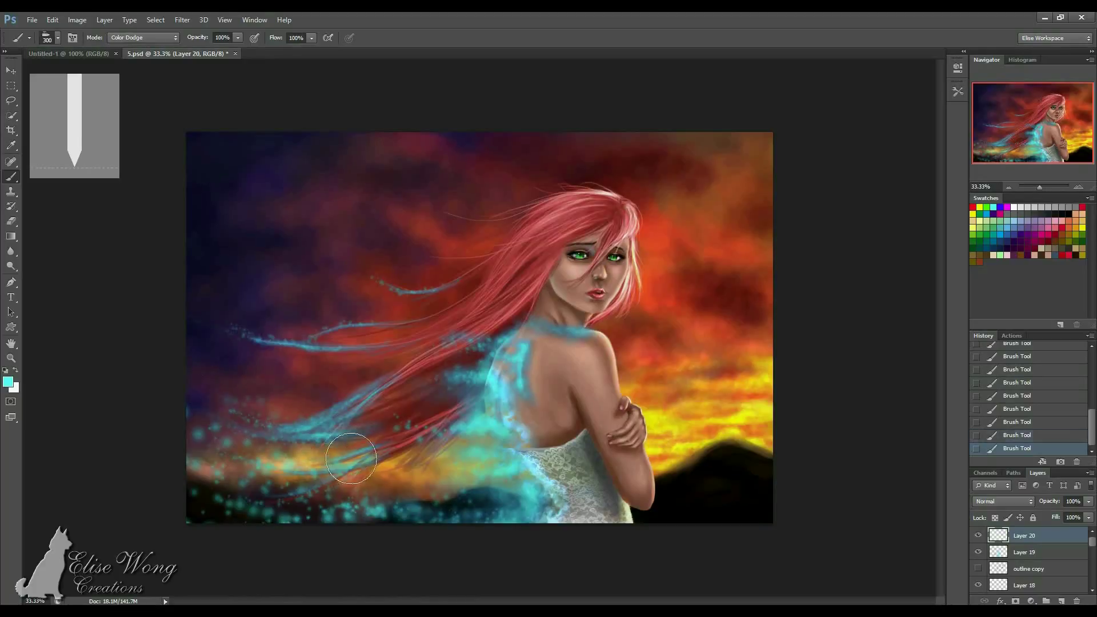
{"action": "left_click_drag", "start_coordinate": [263, 395], "coordinate": [184, 350]}
{"action": "left_click_drag", "start_coordinate": [333, 394], "coordinate": [177, 270]}
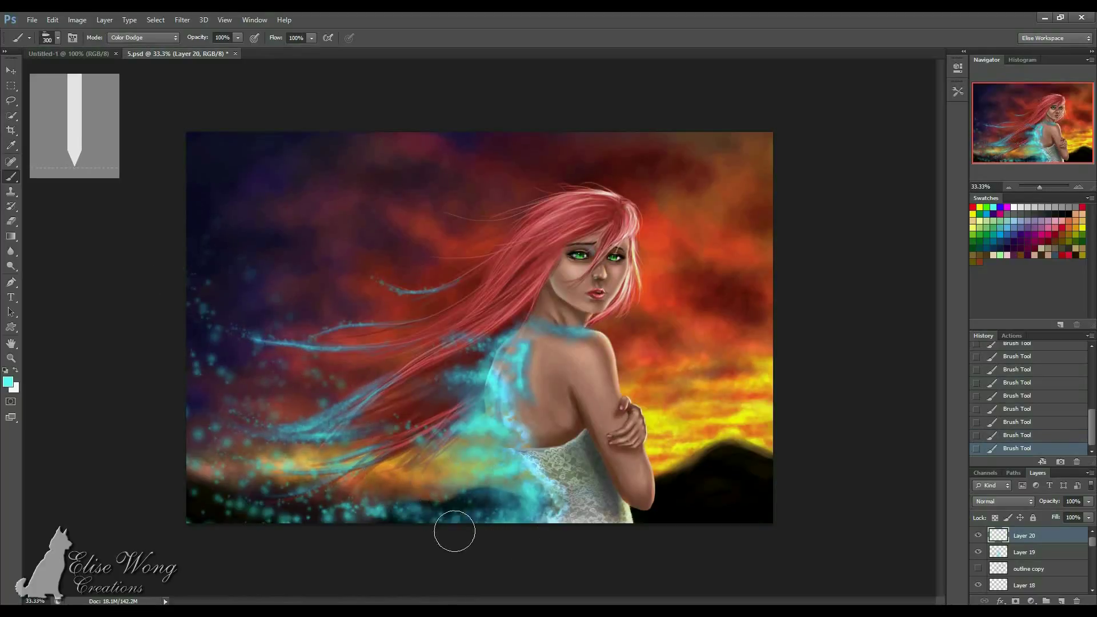
{"action": "key", "text": "ctrl+minus"}
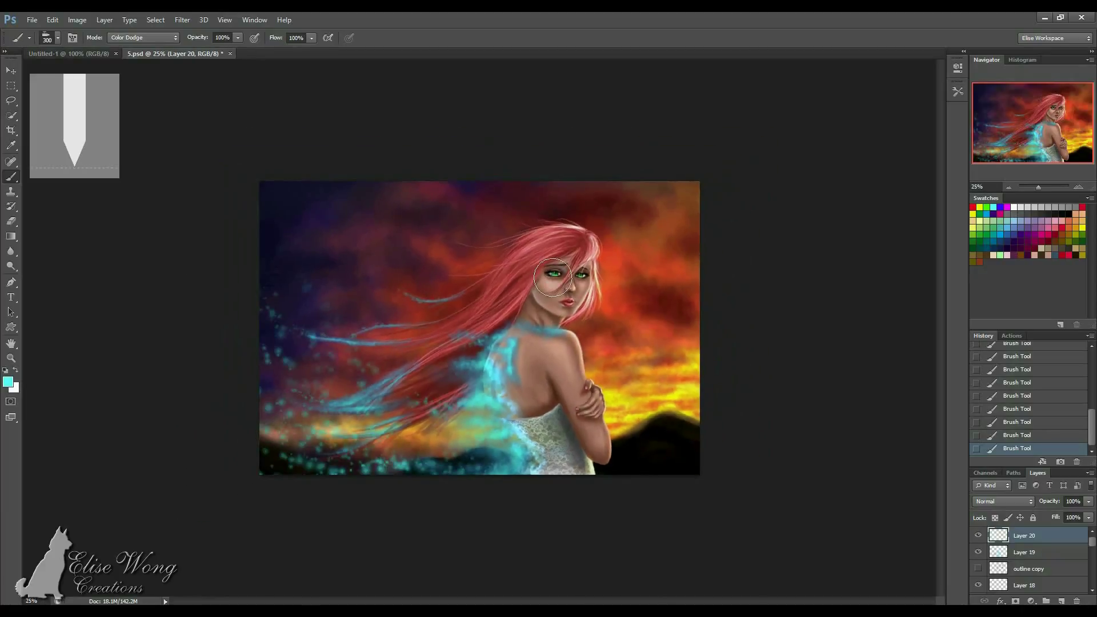
{"action": "key", "text": "ctrl+j"}
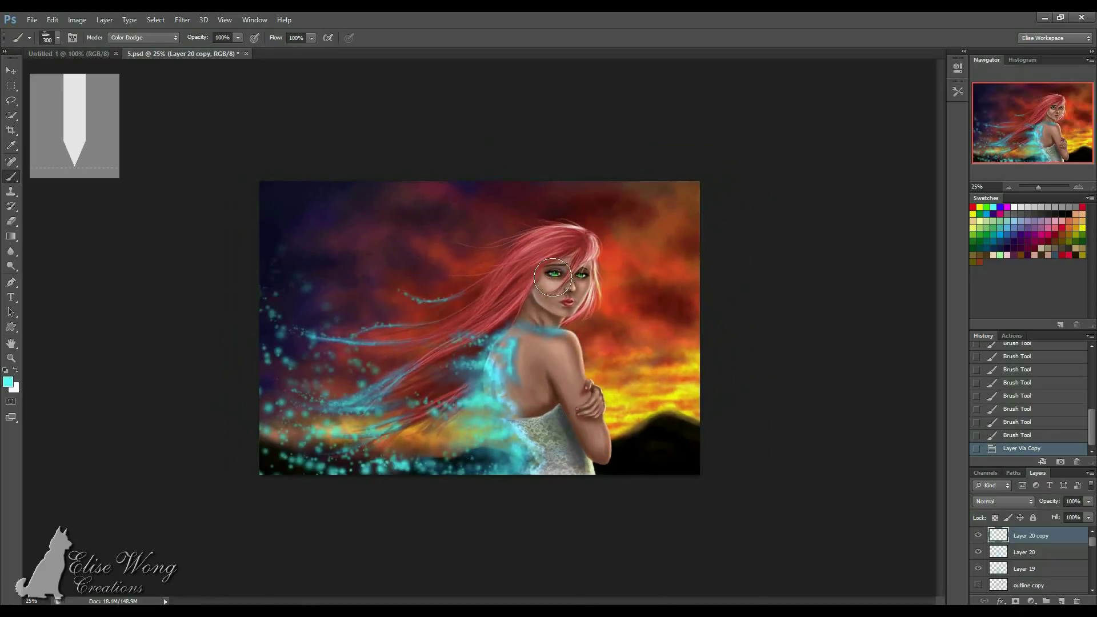